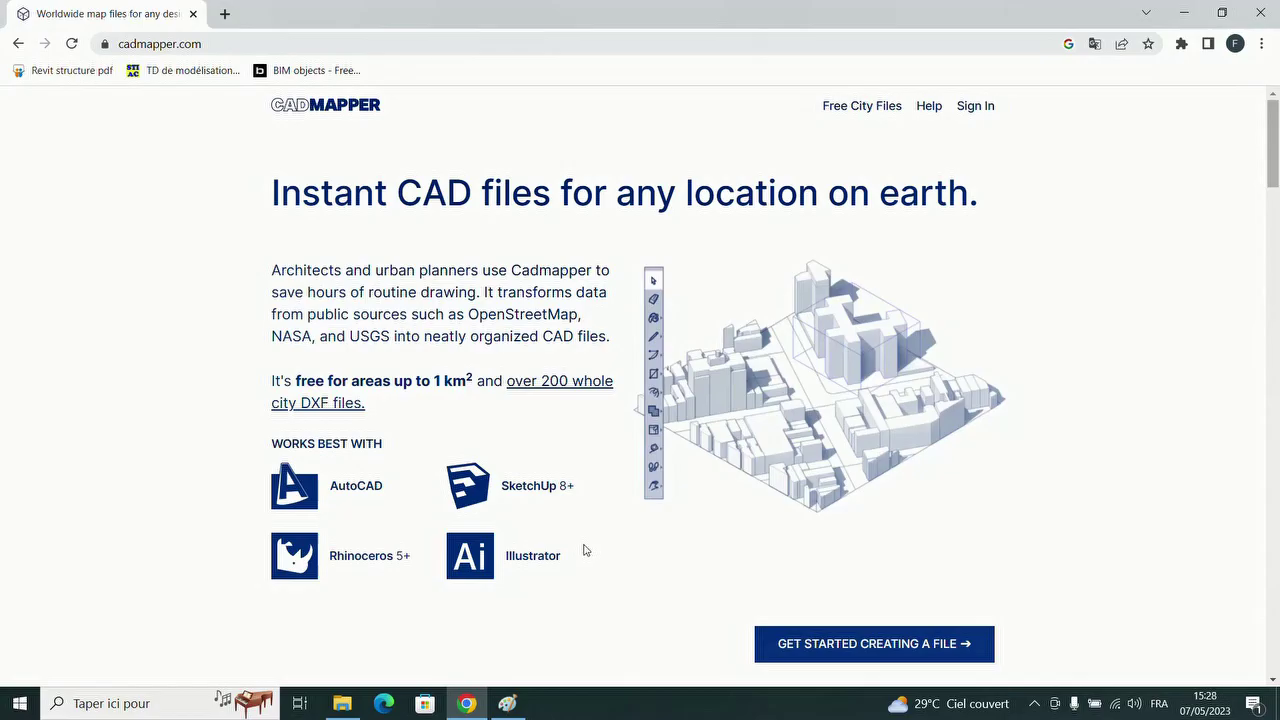
- Sign in and search the map for chanteloup, framing a 0.42 km area around nearby Denouval for the map file
left_click(983, 109)
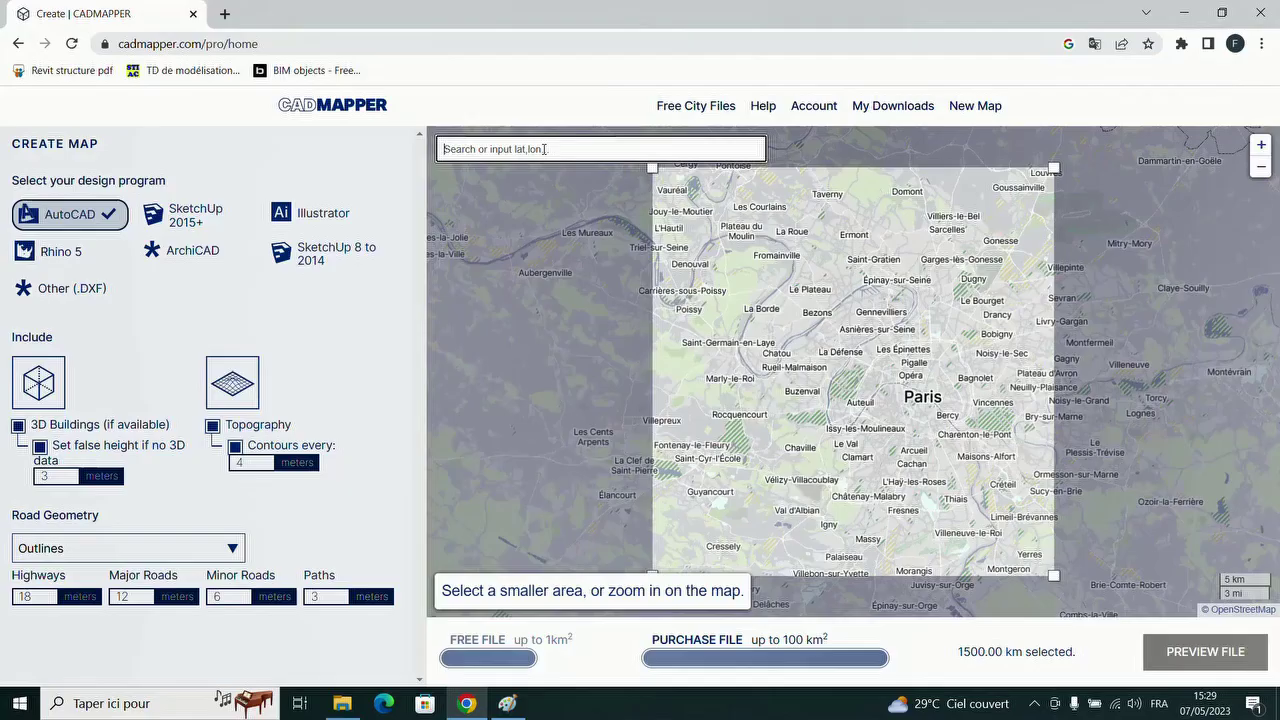
type("chanteloup")
key("Return")
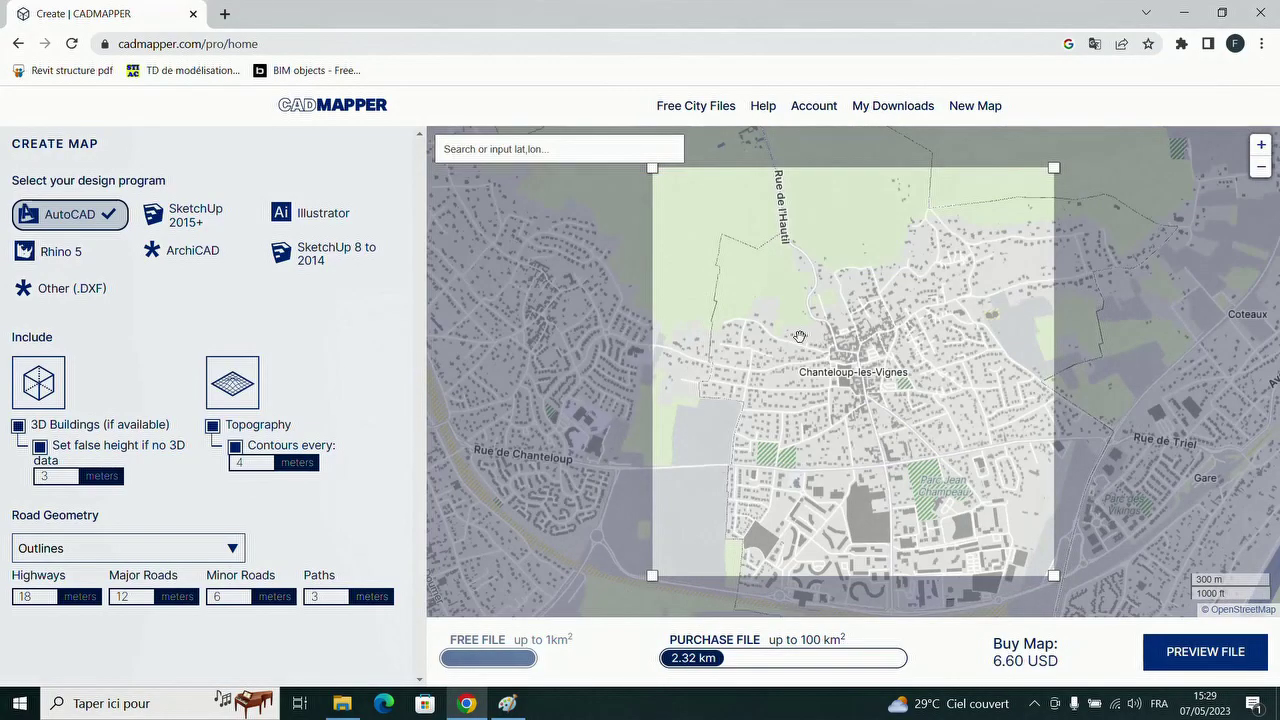
left_click_drag(652, 168, 640, 228)
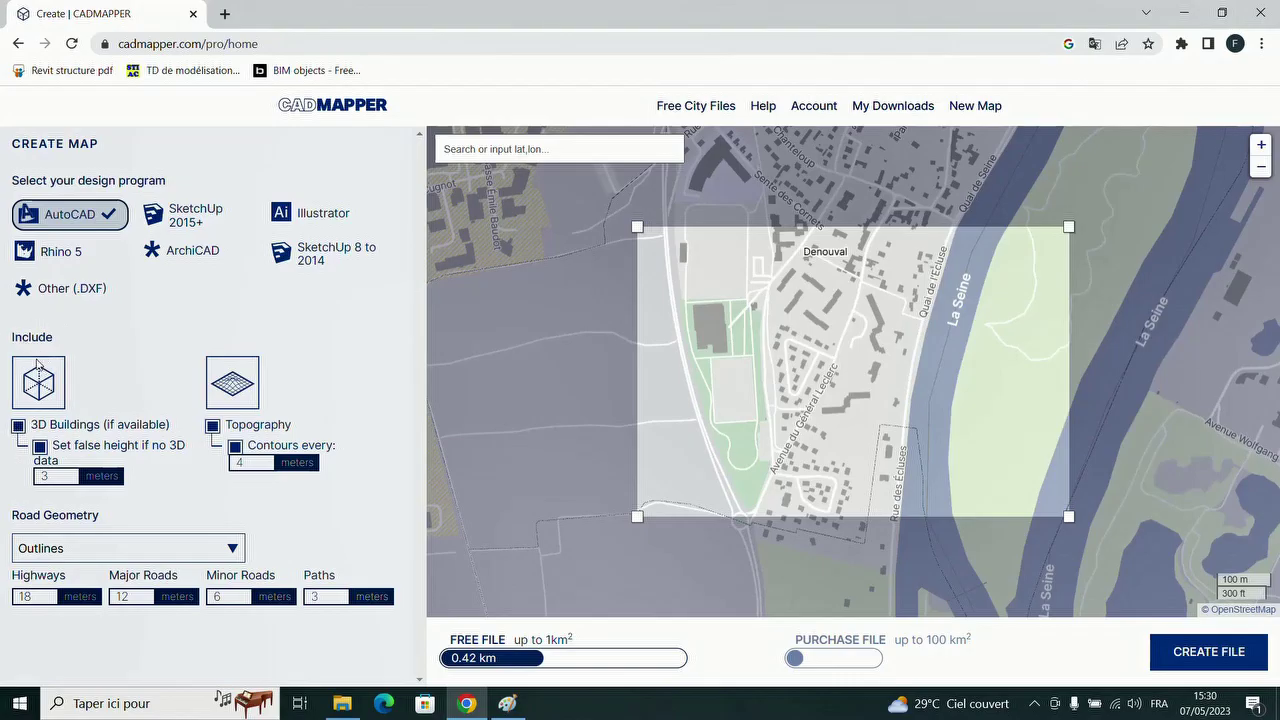
- Review the false building height, contour interval and road widths, and choose Outlines as the road geometry
left_click_drag(54, 478, 33, 481)
left_click(254, 464)
left_click(82, 546)
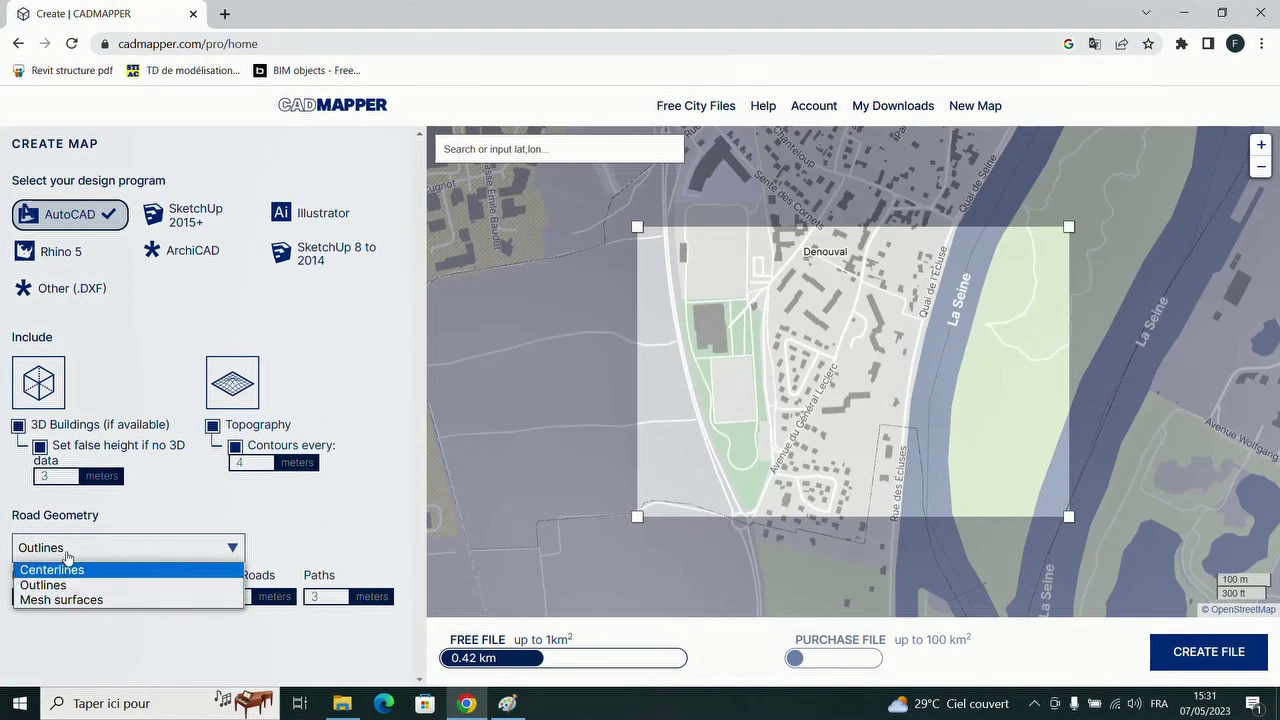
left_click(55, 590)
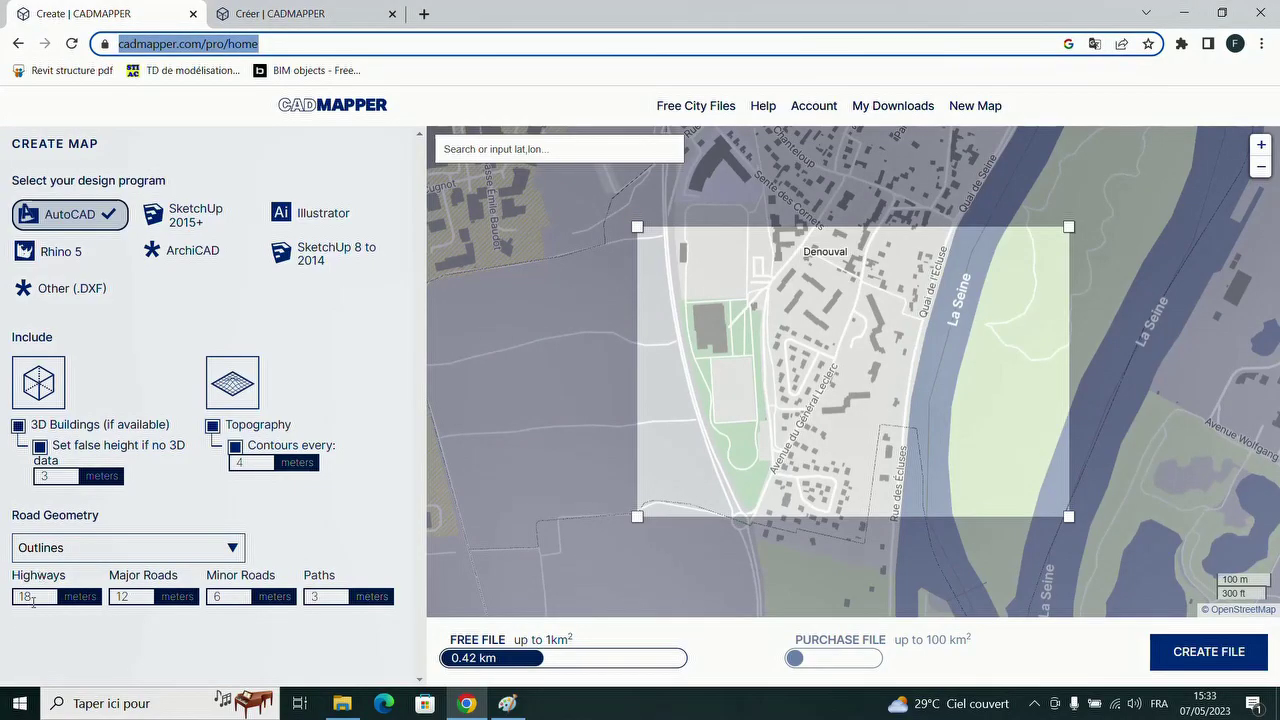
double_click(64, 576)
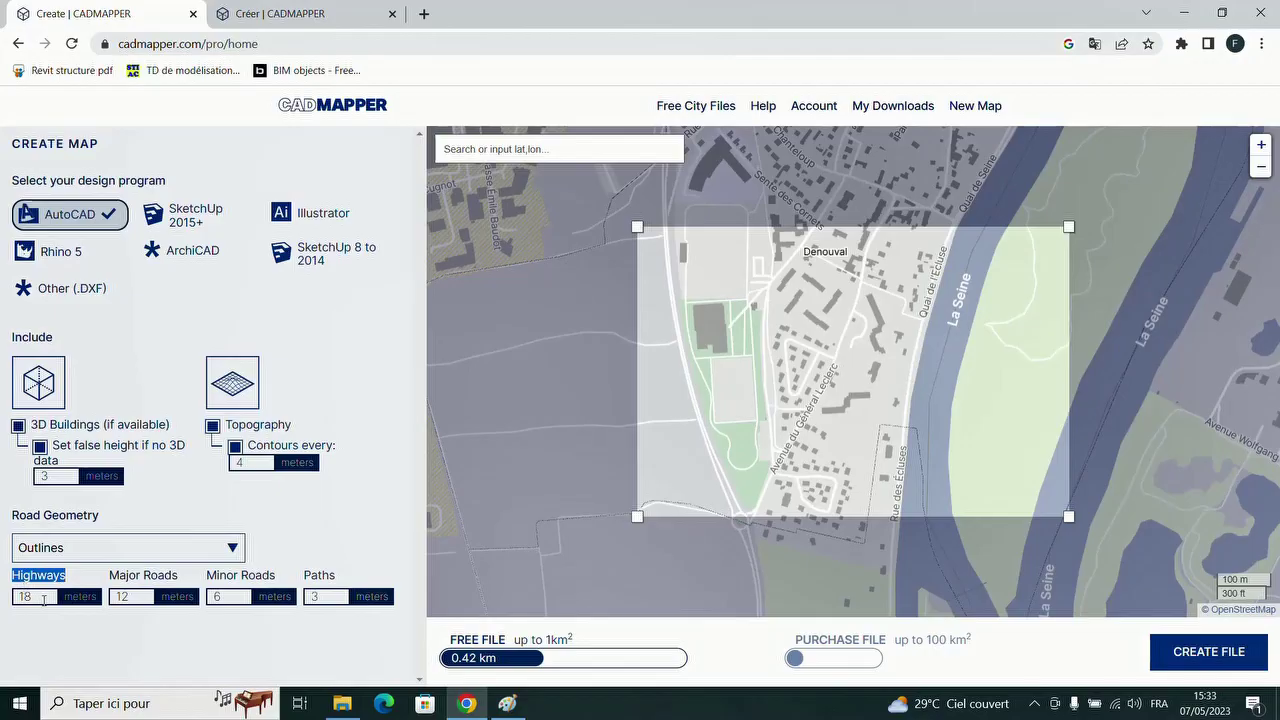
left_click(44, 598)
left_click_drag(215, 580, 236, 580)
left_click(224, 598)
double_click(328, 596)
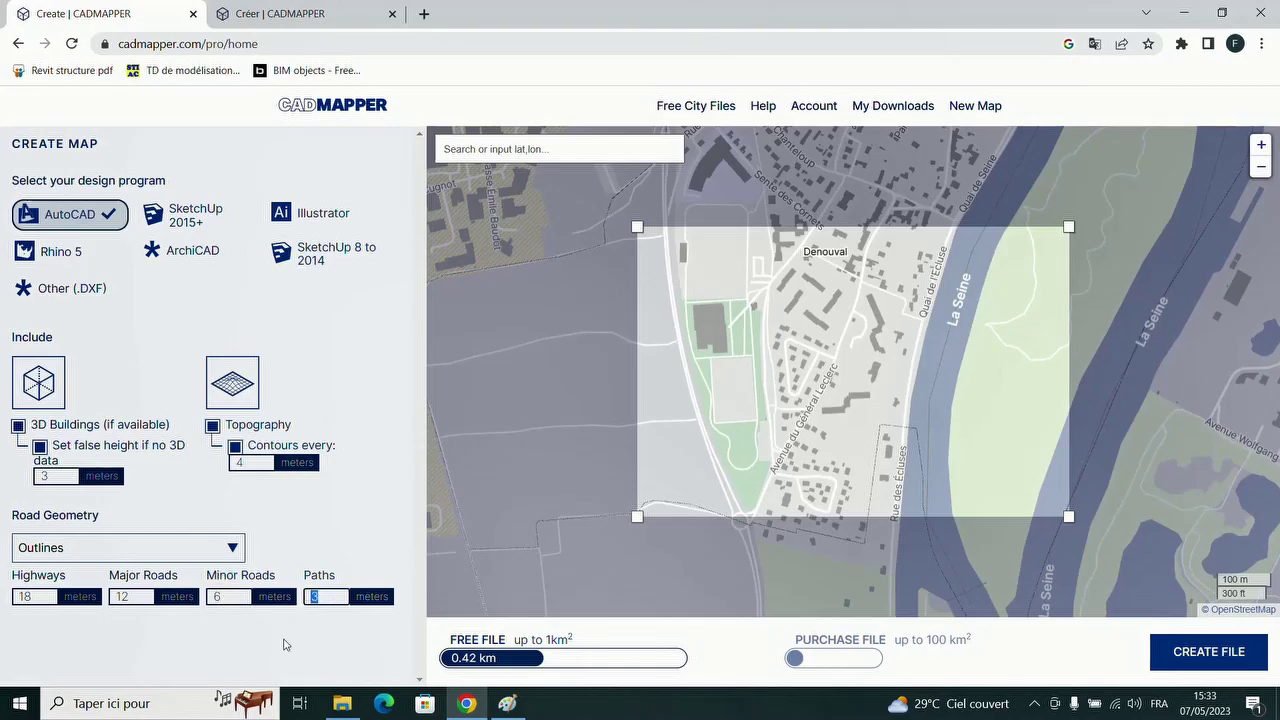
- Create the AutoCAD map file for the selected area and download its ZIP archive
left_click(1196, 661)
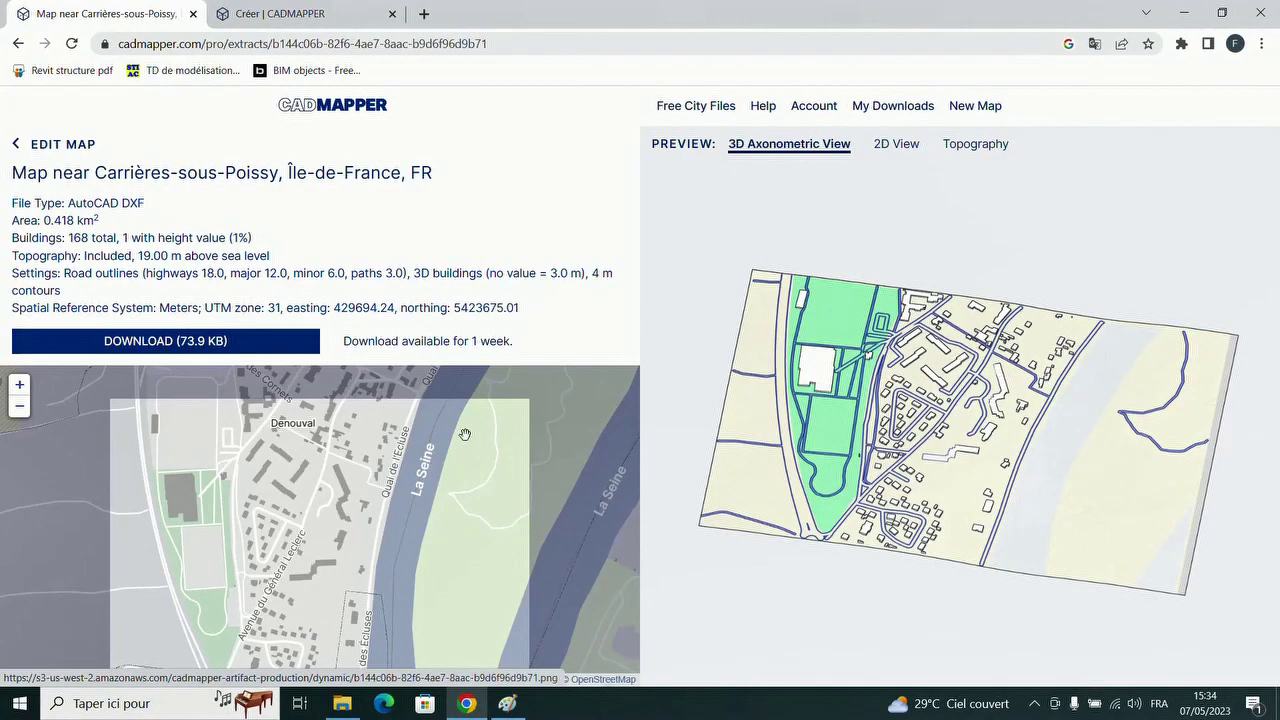
left_click(234, 342)
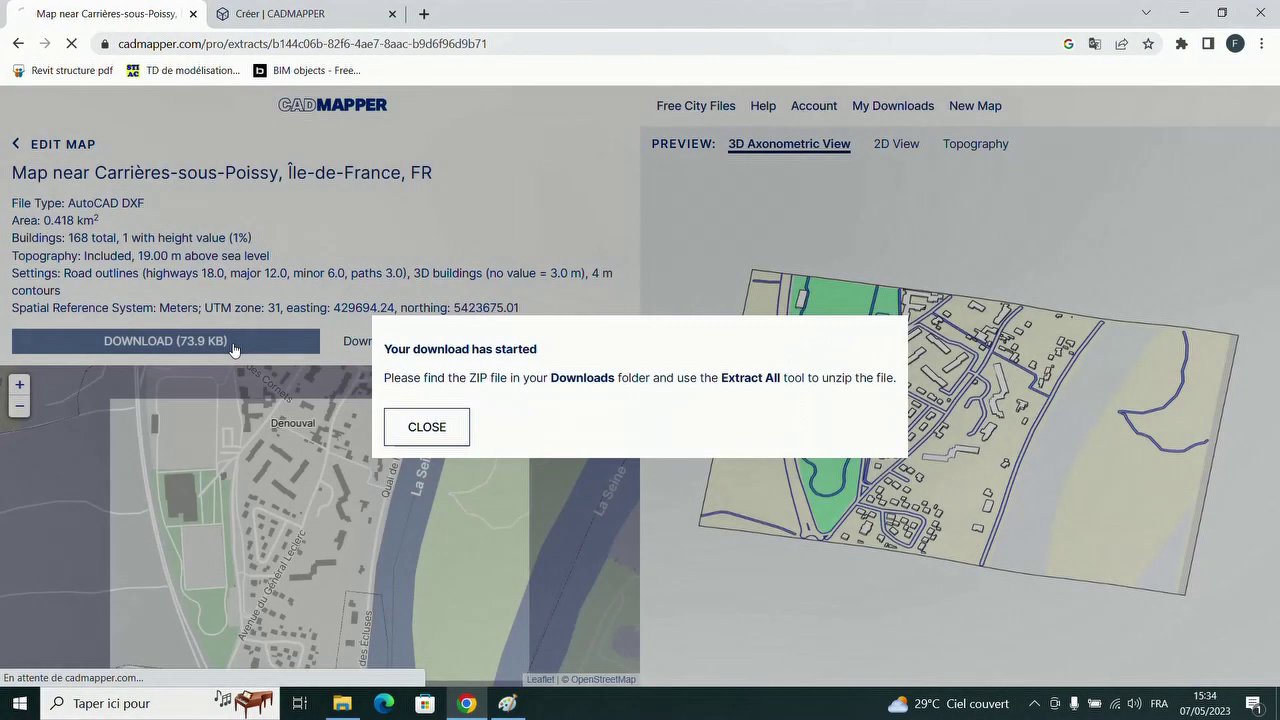
left_click(632, 427)
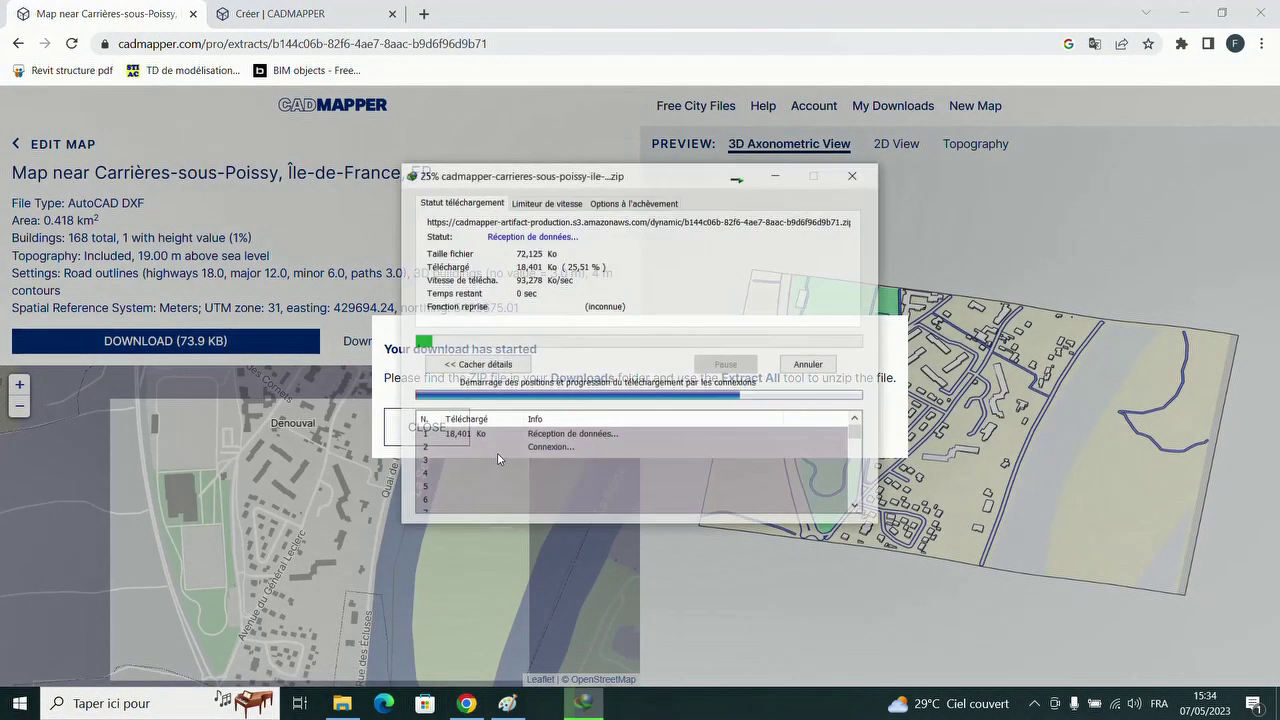
left_click(799, 256)
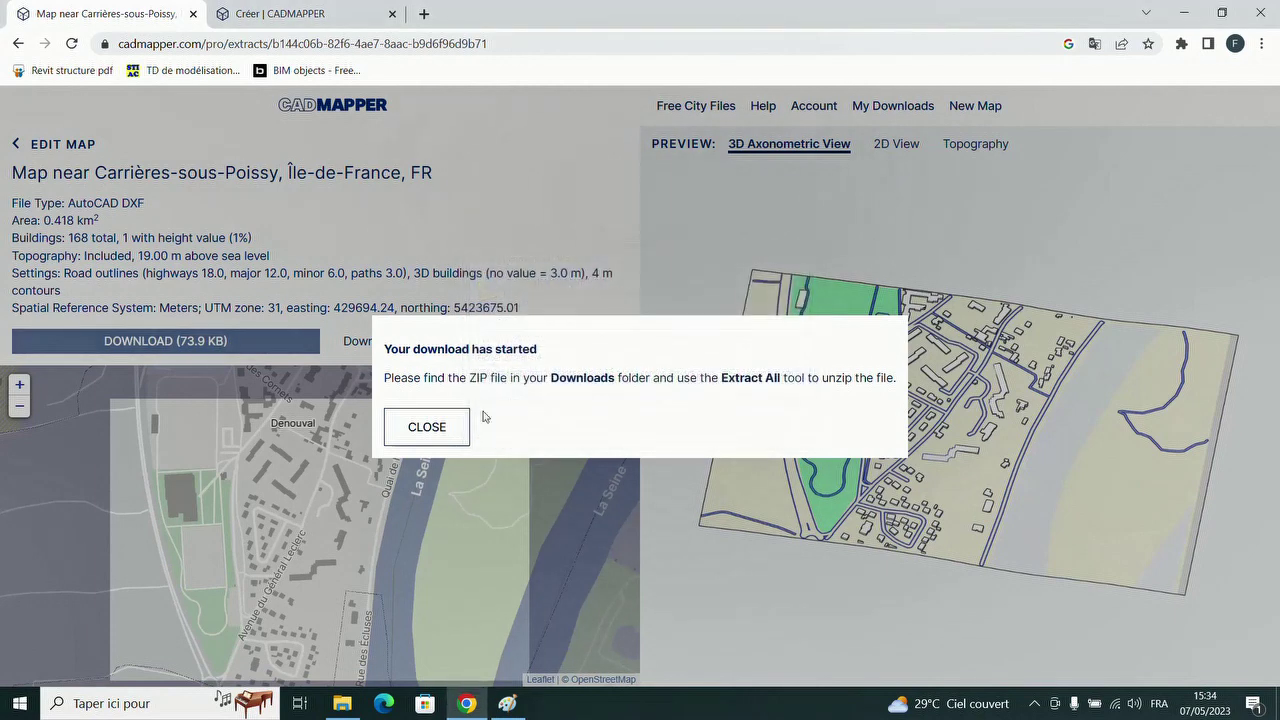
left_click(433, 425)
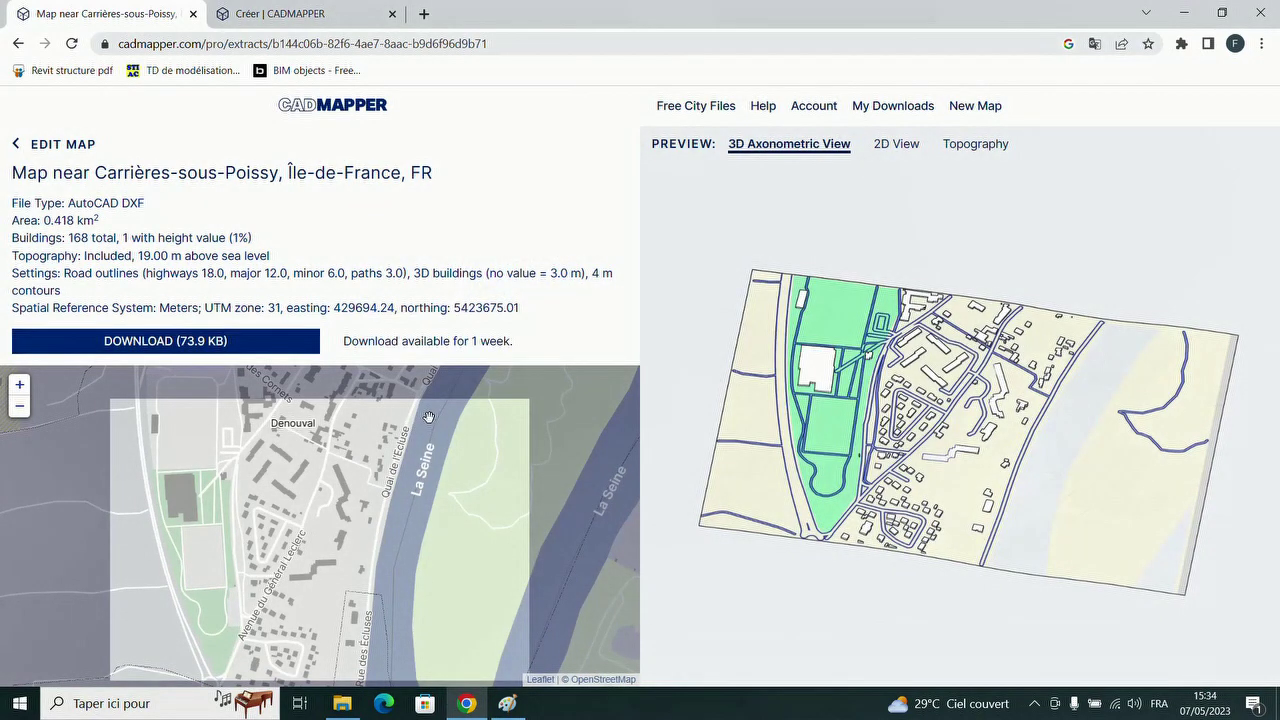
- Switch to File Explorer and extract the downloaded cadmapper-carrieres-sous-poissy-ile-de-france-fr archive into a folder of the same name
left_click(342, 703)
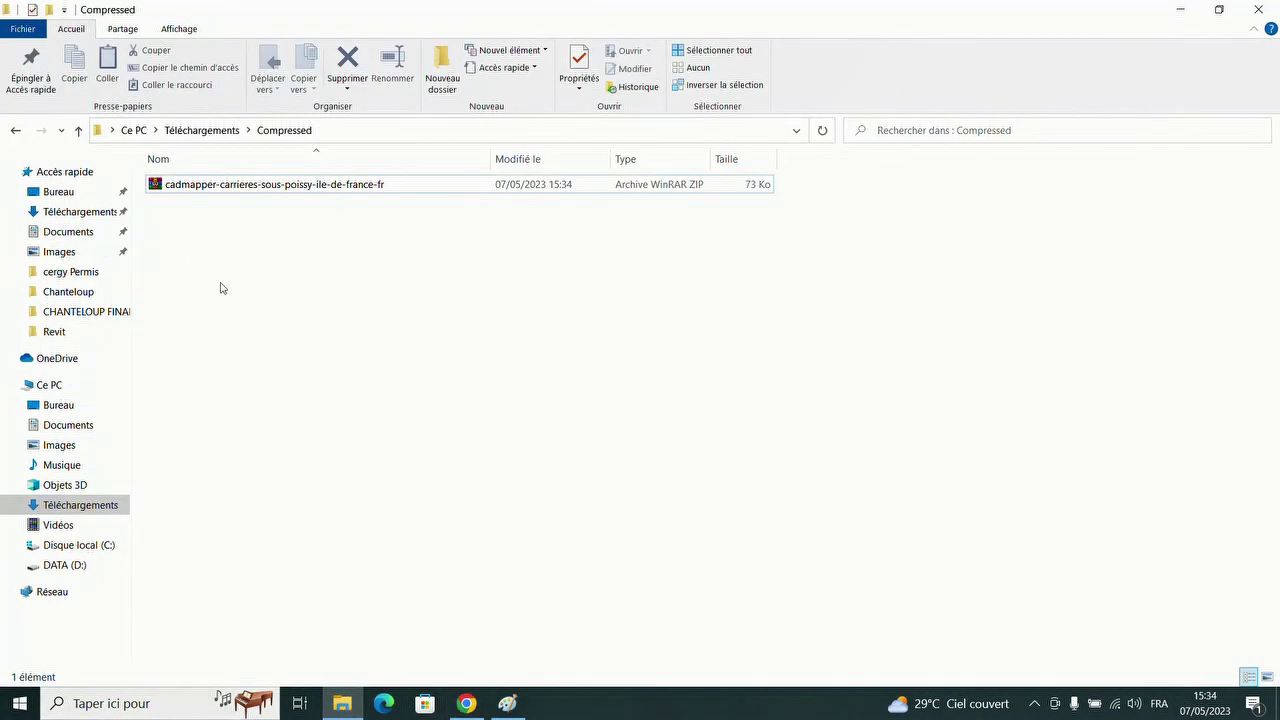
left_click(171, 193)
right_click(175, 191)
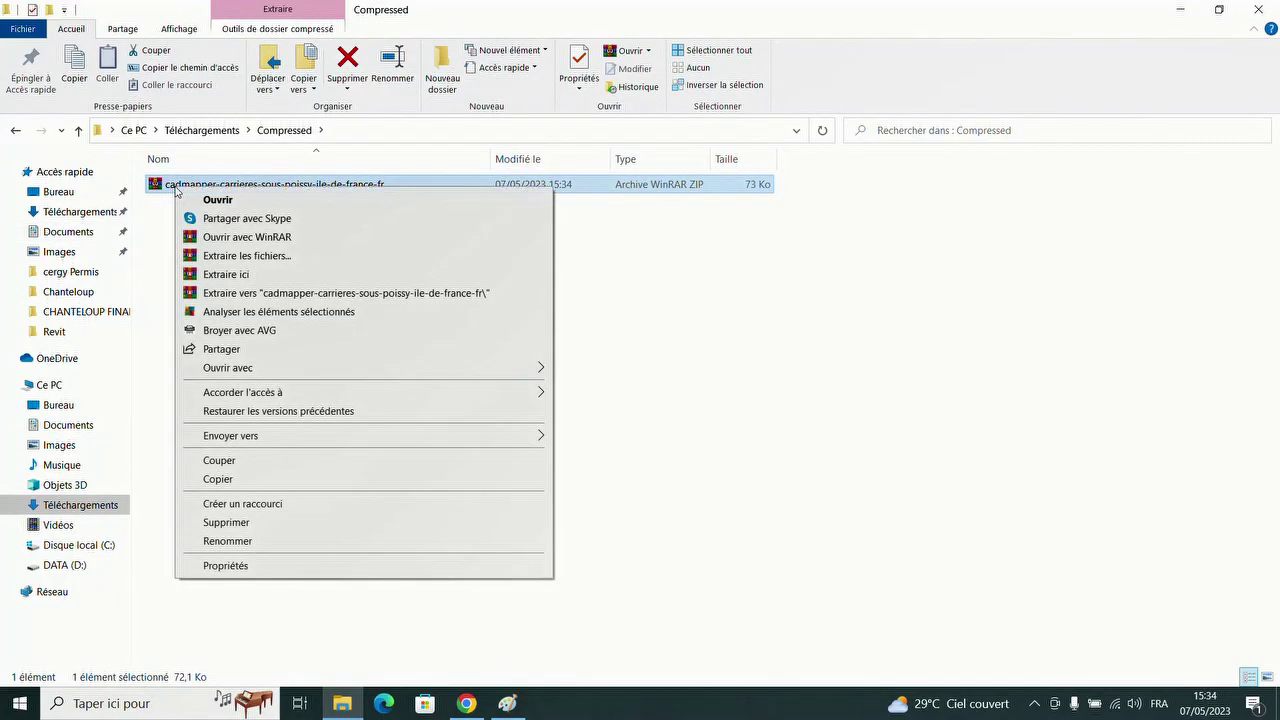
left_click(247, 294)
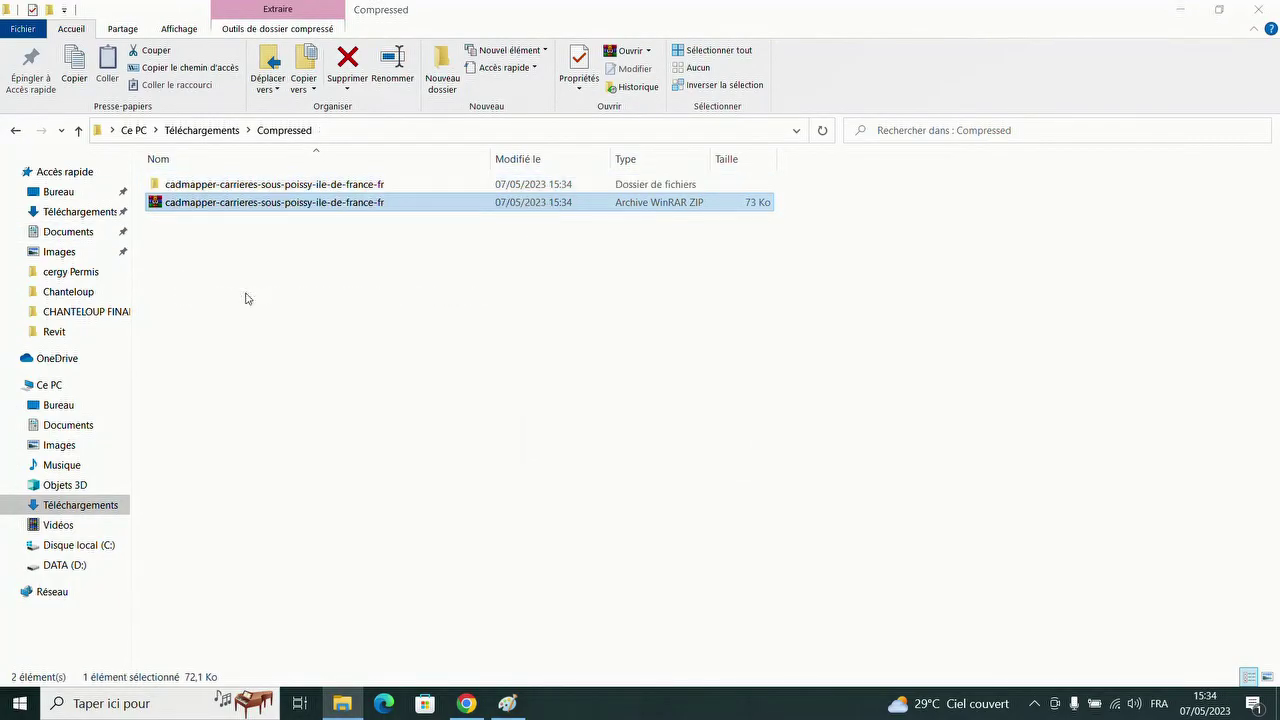
left_click(251, 304)
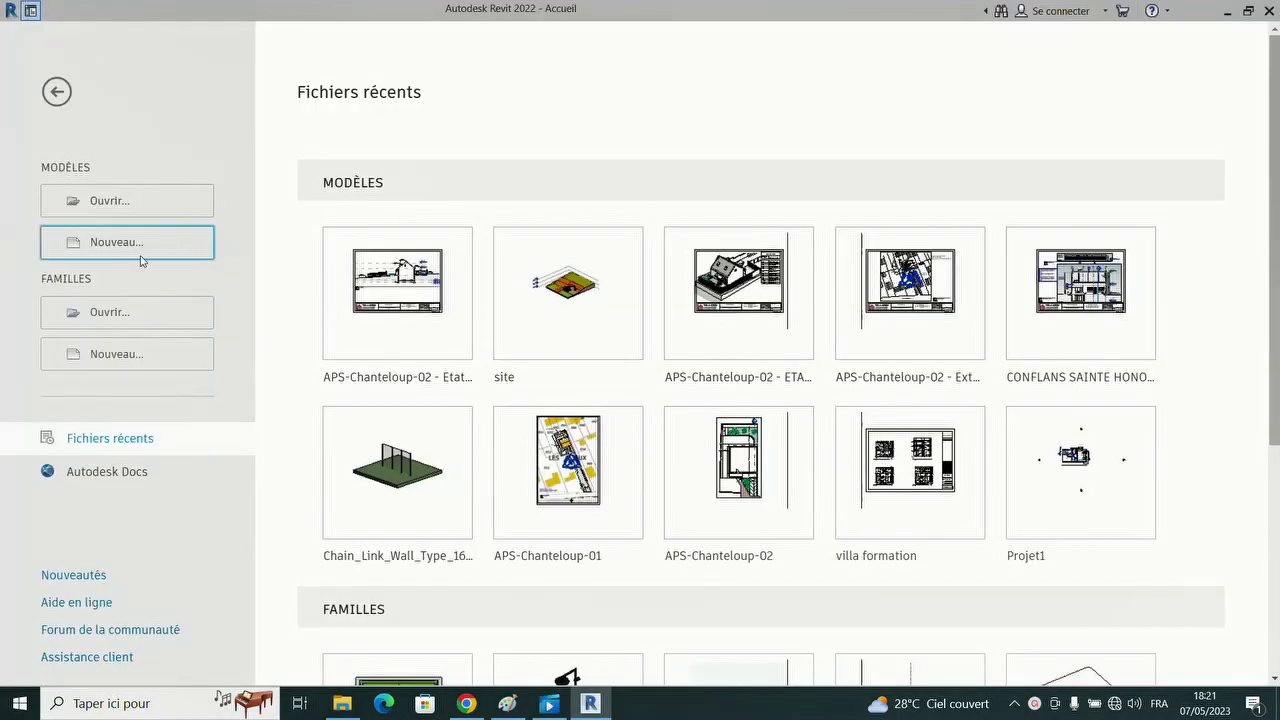
- In Revit, create a new project from the Gabarit architectural template
left_click(140, 244)
left_click(396, 249)
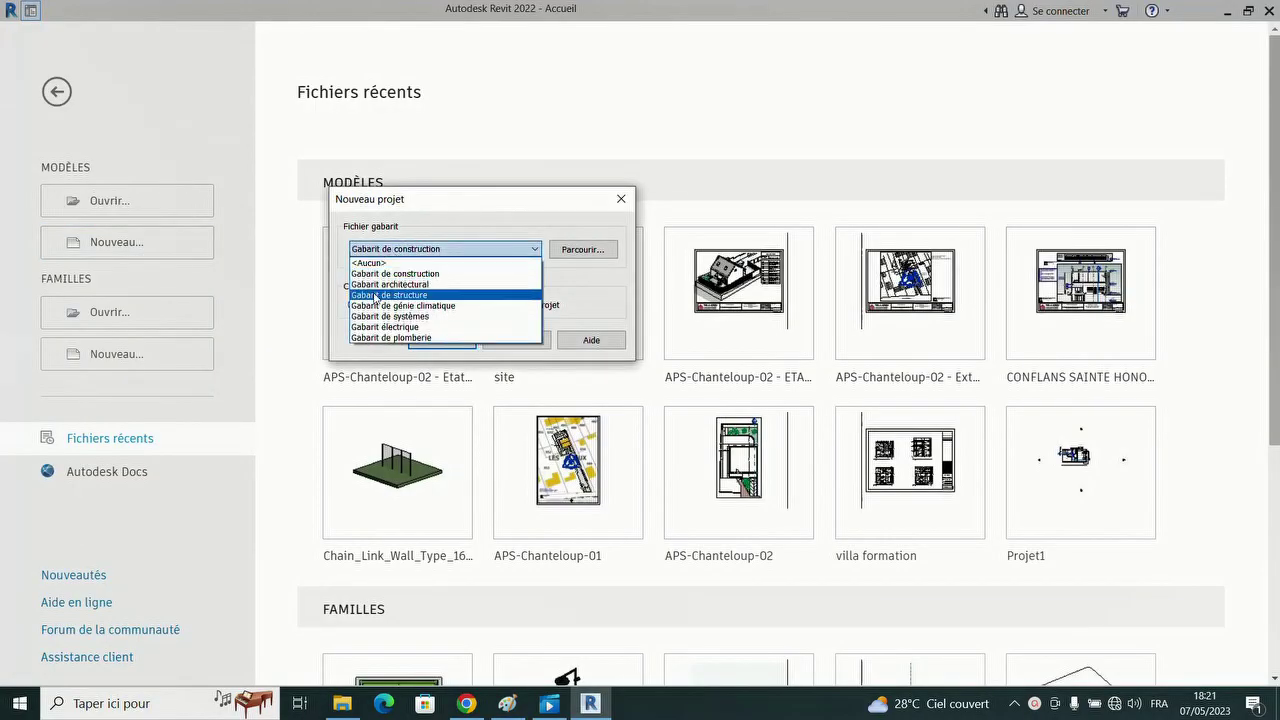
left_click(400, 285)
left_click(415, 341)
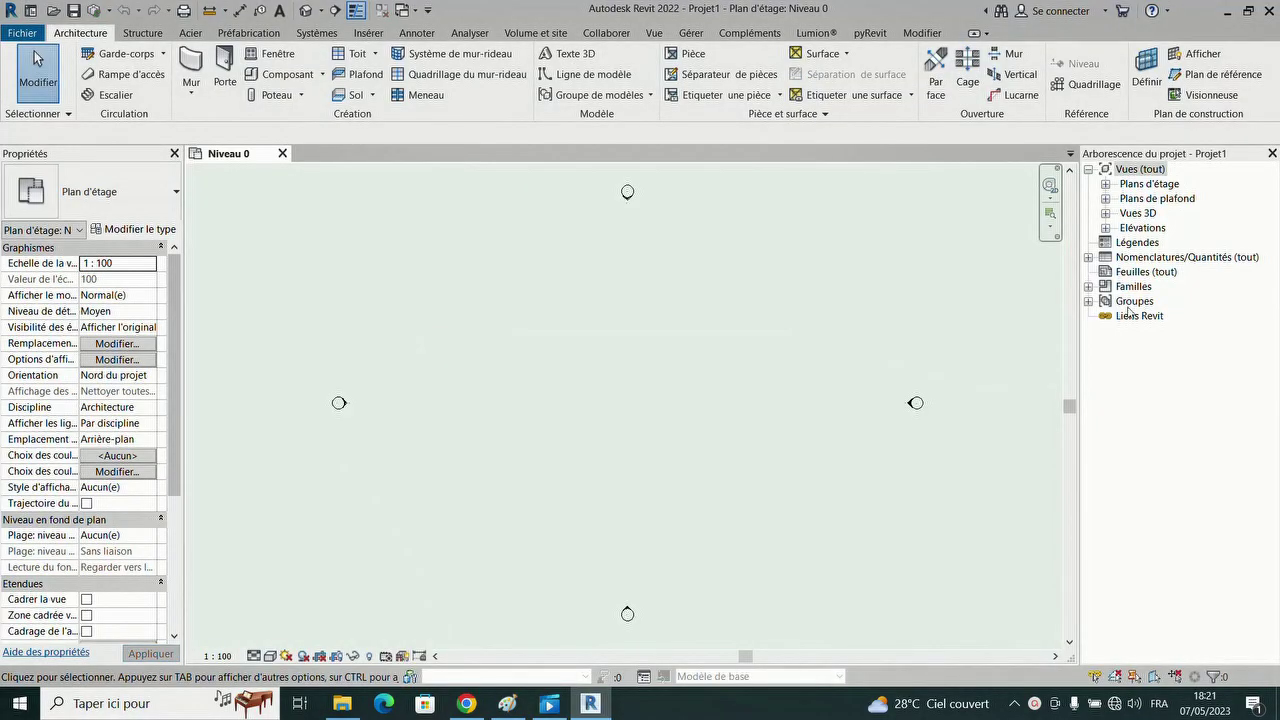
- Open the Plan Masse floor plan view
left_click(1105, 184)
left_click(1155, 243)
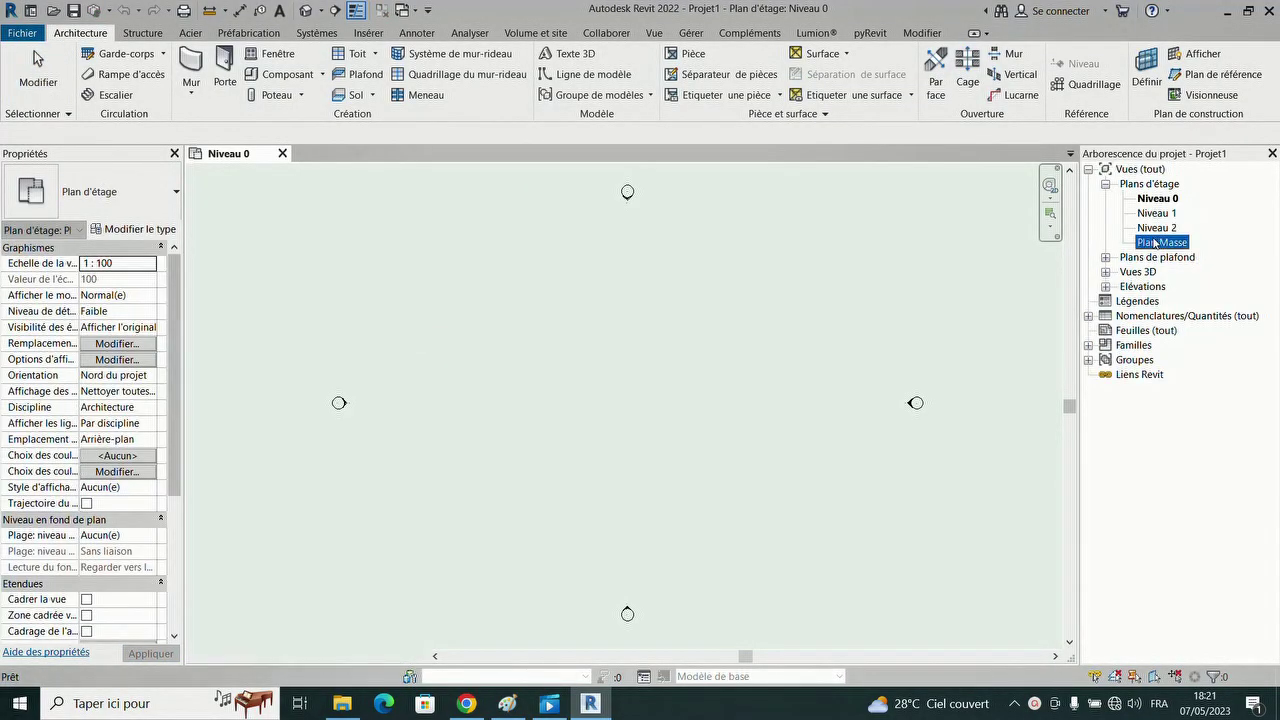
double_click(1155, 243)
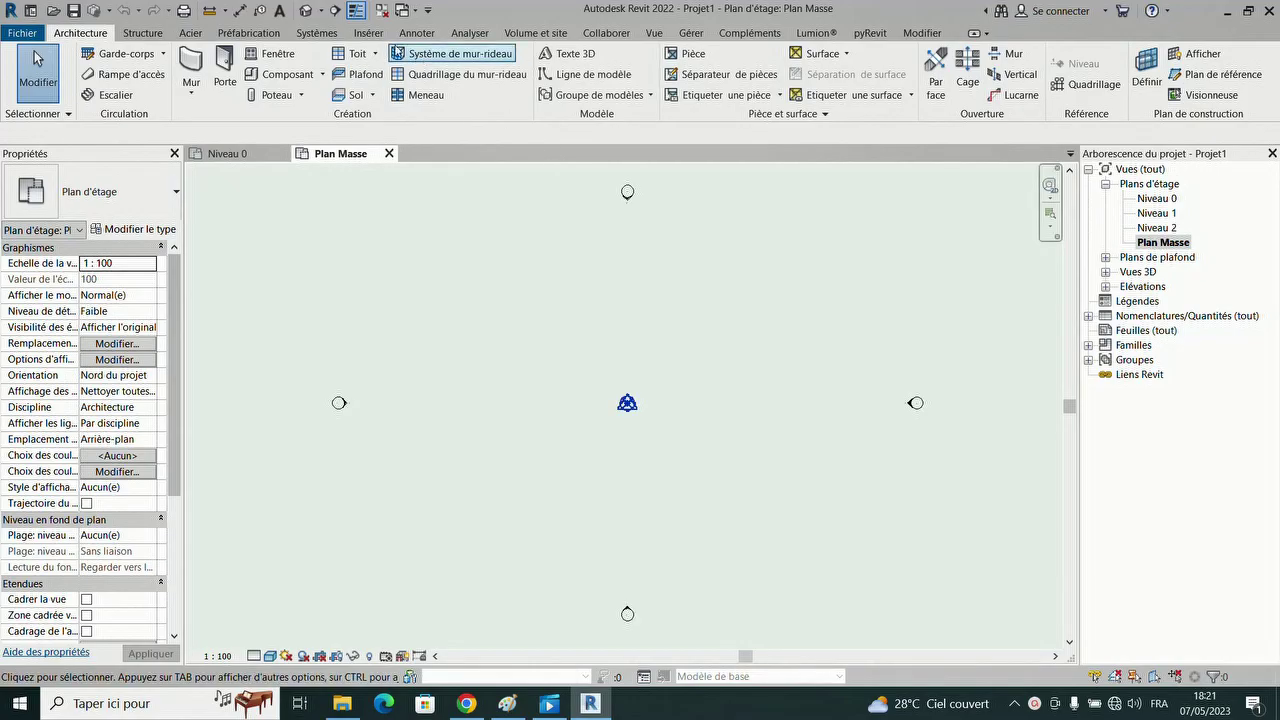
- Start linking a CAD file and browse to the extracted cadmapper-carrieres-sous-poissy-ile-de-france-fr folder inside Téléchargements > Compressed
left_click(368, 33)
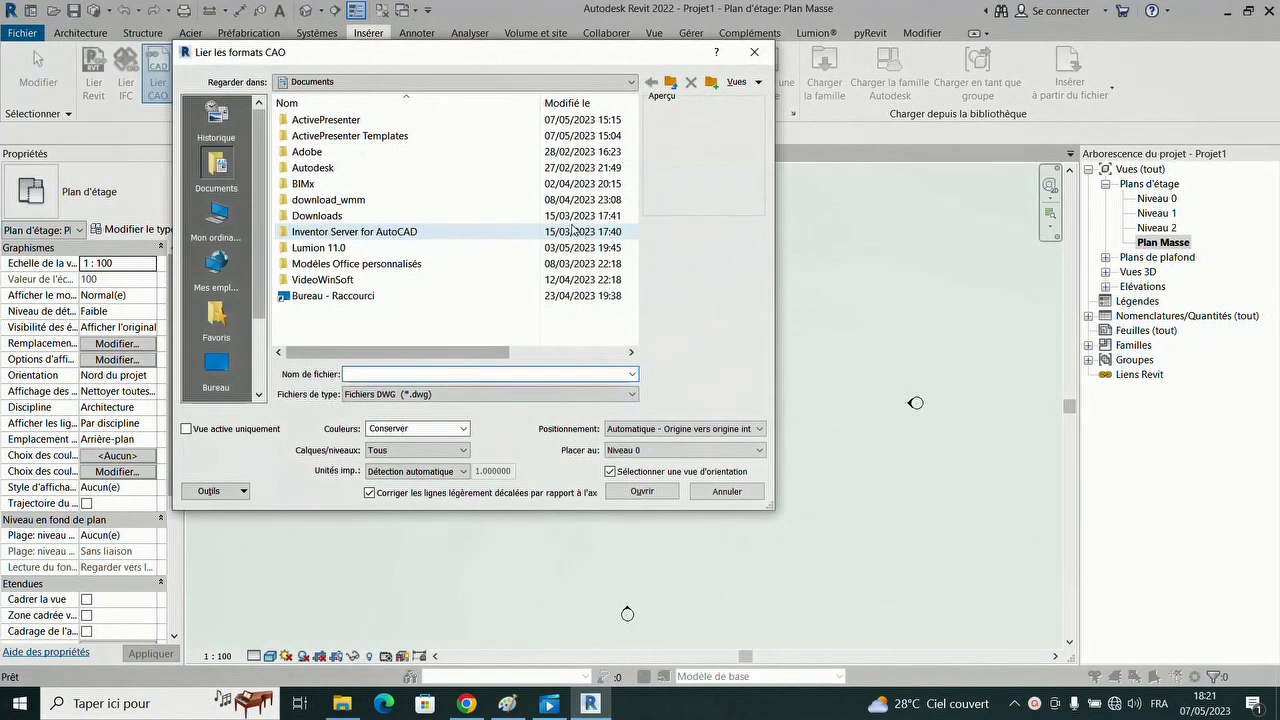
left_click(320, 82)
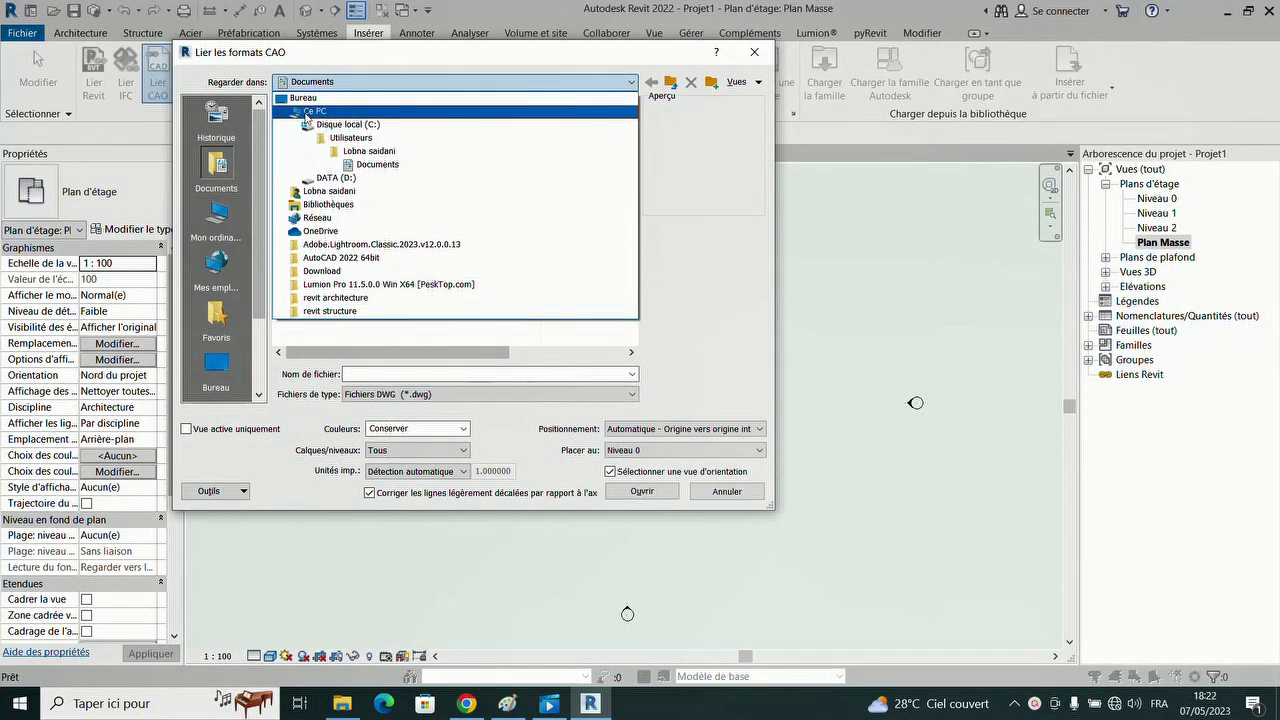
left_click(306, 112)
double_click(330, 222)
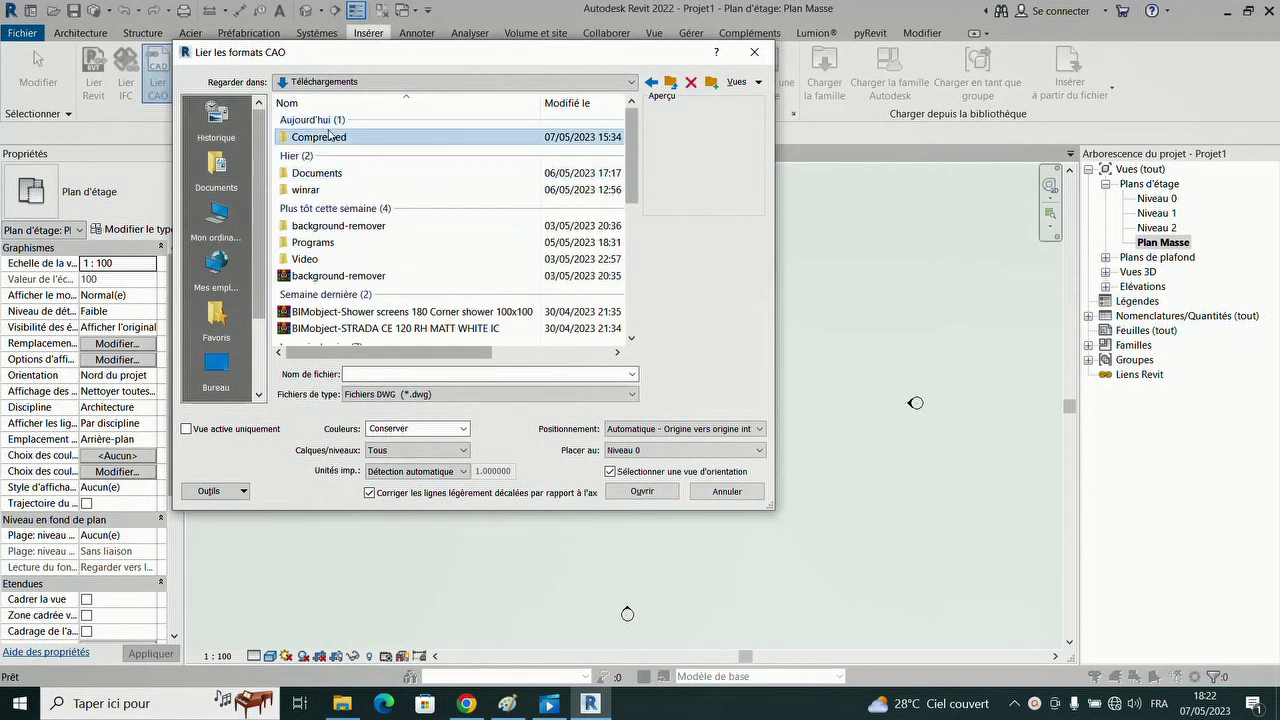
double_click(329, 134)
double_click(316, 128)
double_click(316, 122)
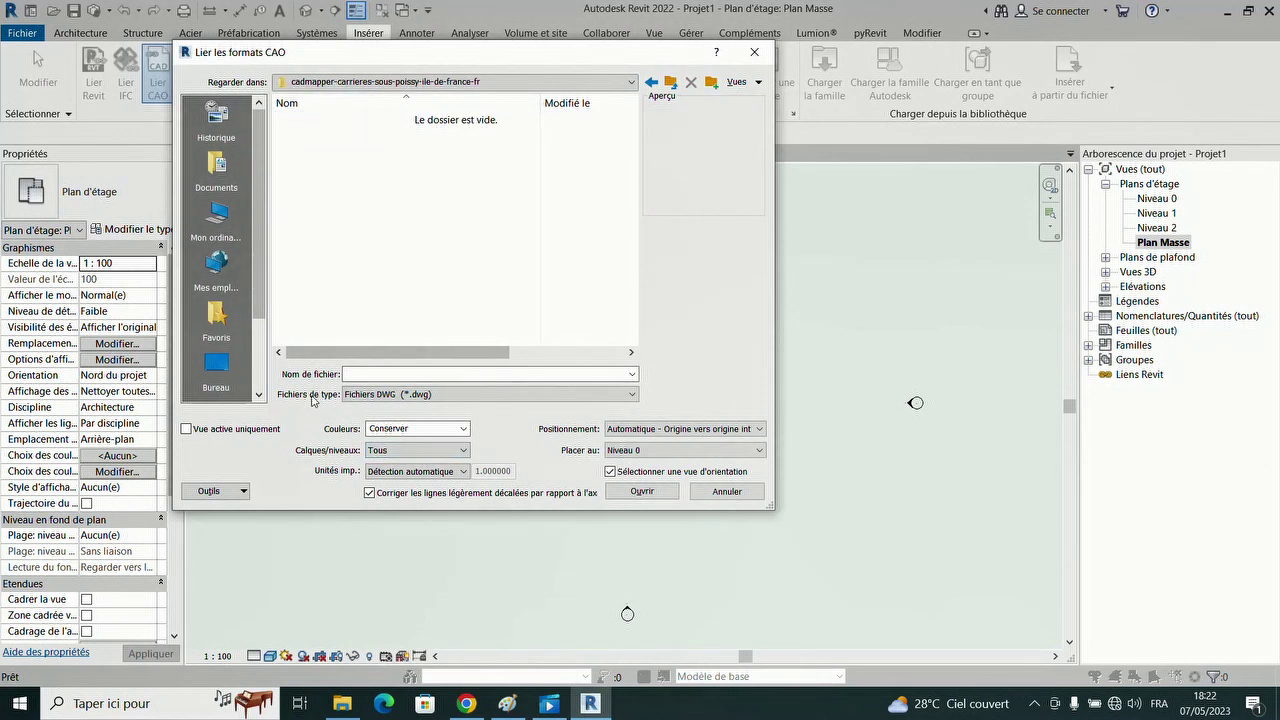
- Link the cadmapper-carrieres-sous-poissy-ile-de-france-fr DXF file with its import units set to mètre
left_click(385, 395)
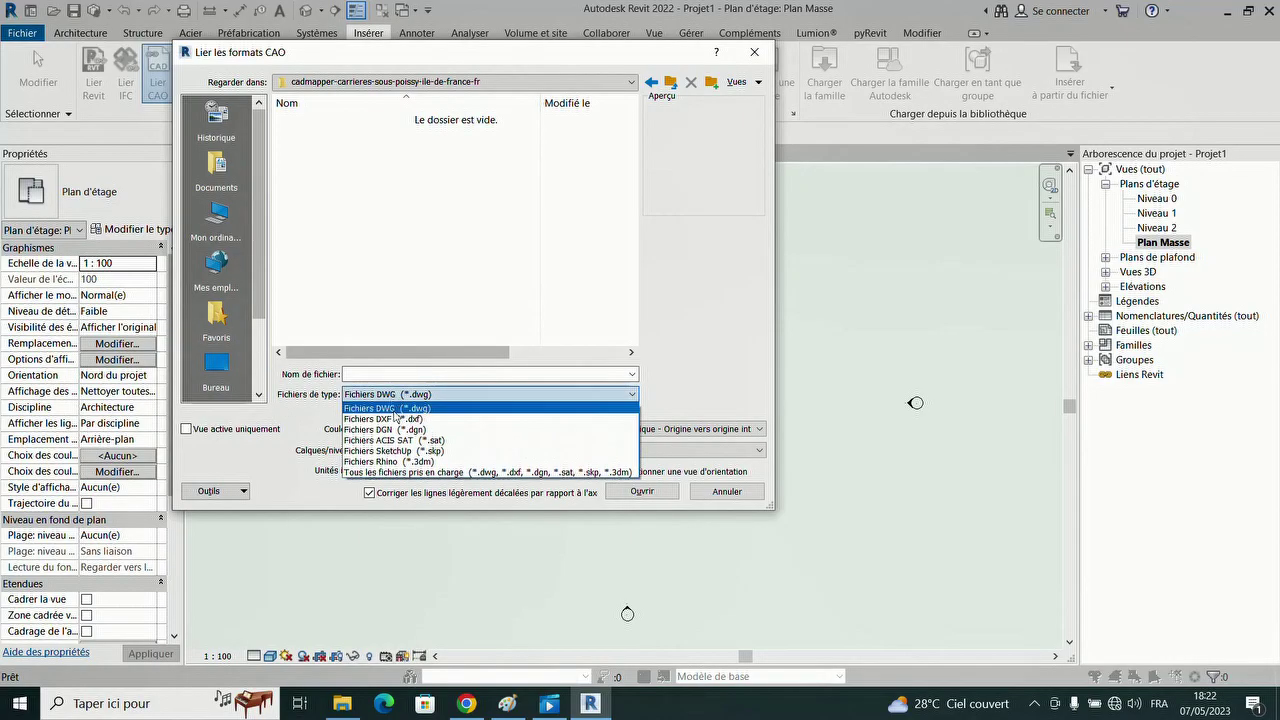
left_click(395, 419)
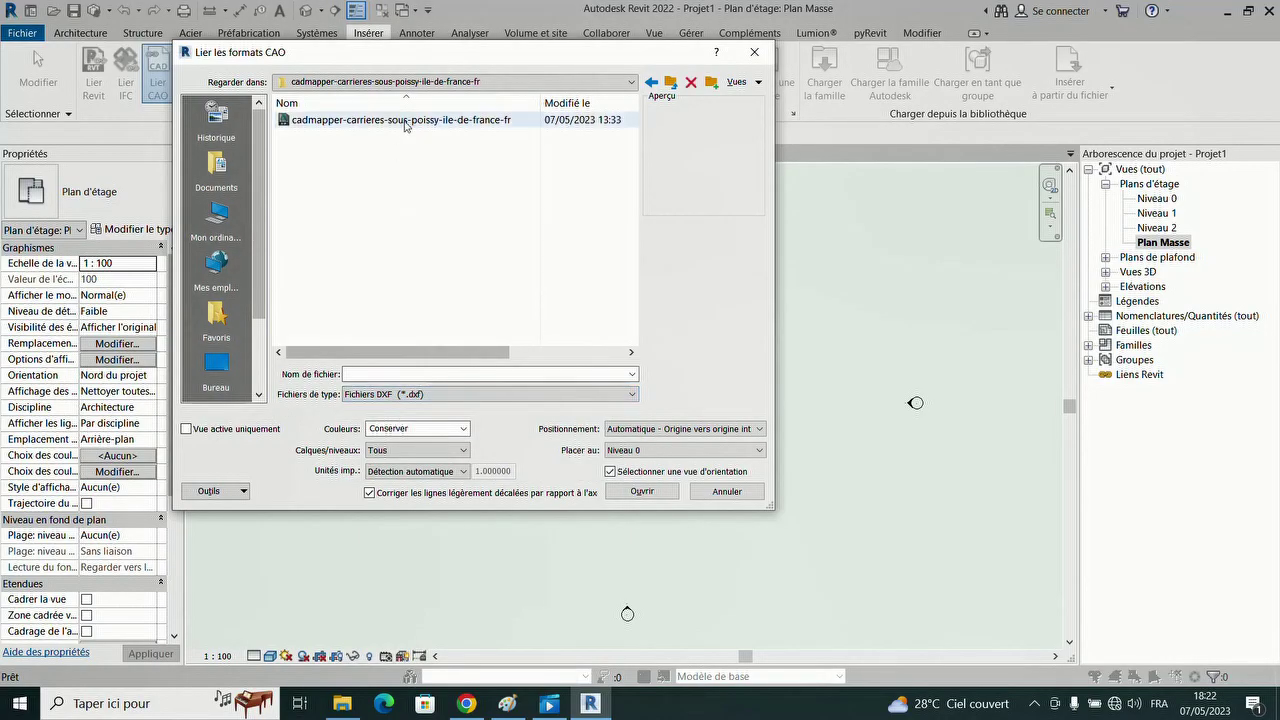
left_click(406, 122)
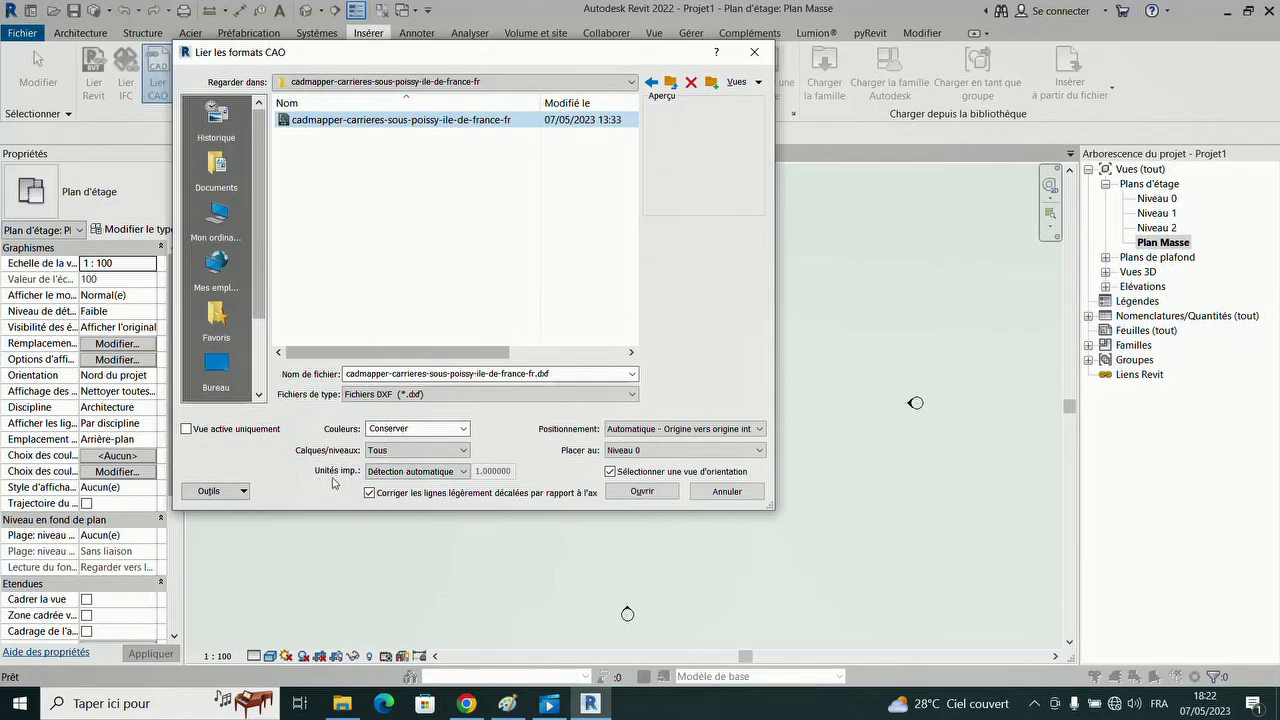
left_click(384, 473)
left_click(379, 517)
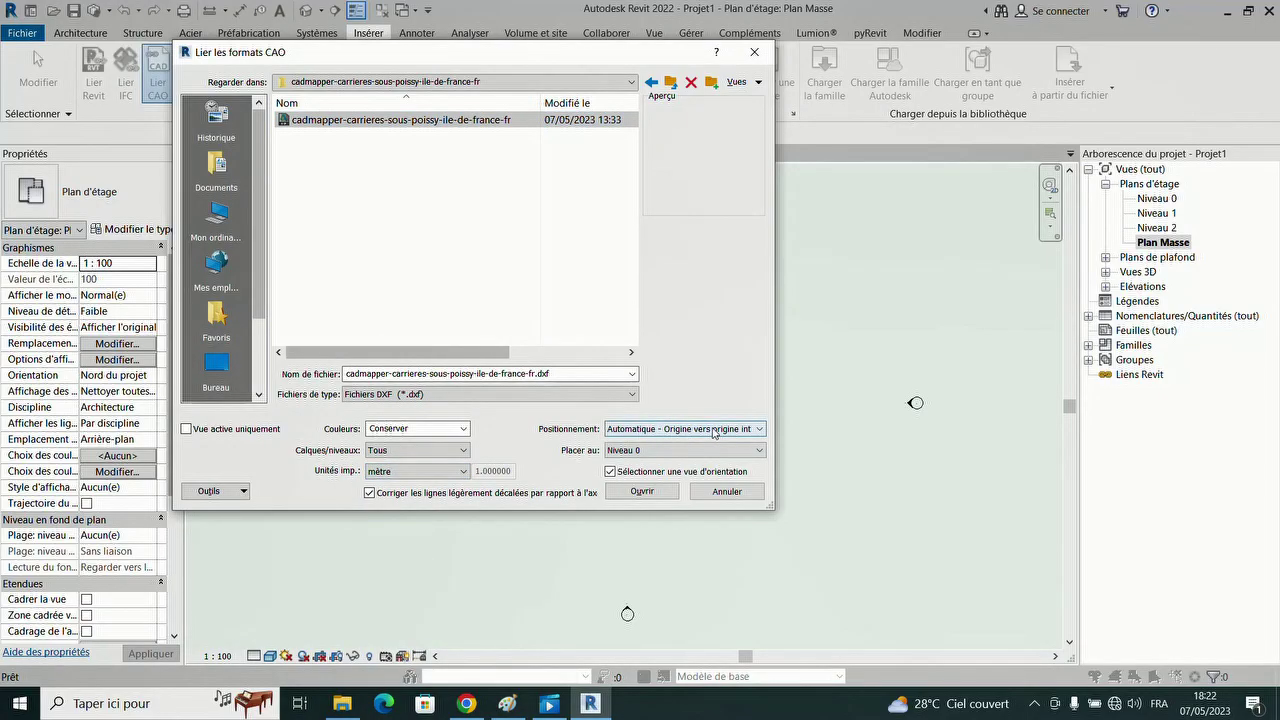
left_click(642, 491)
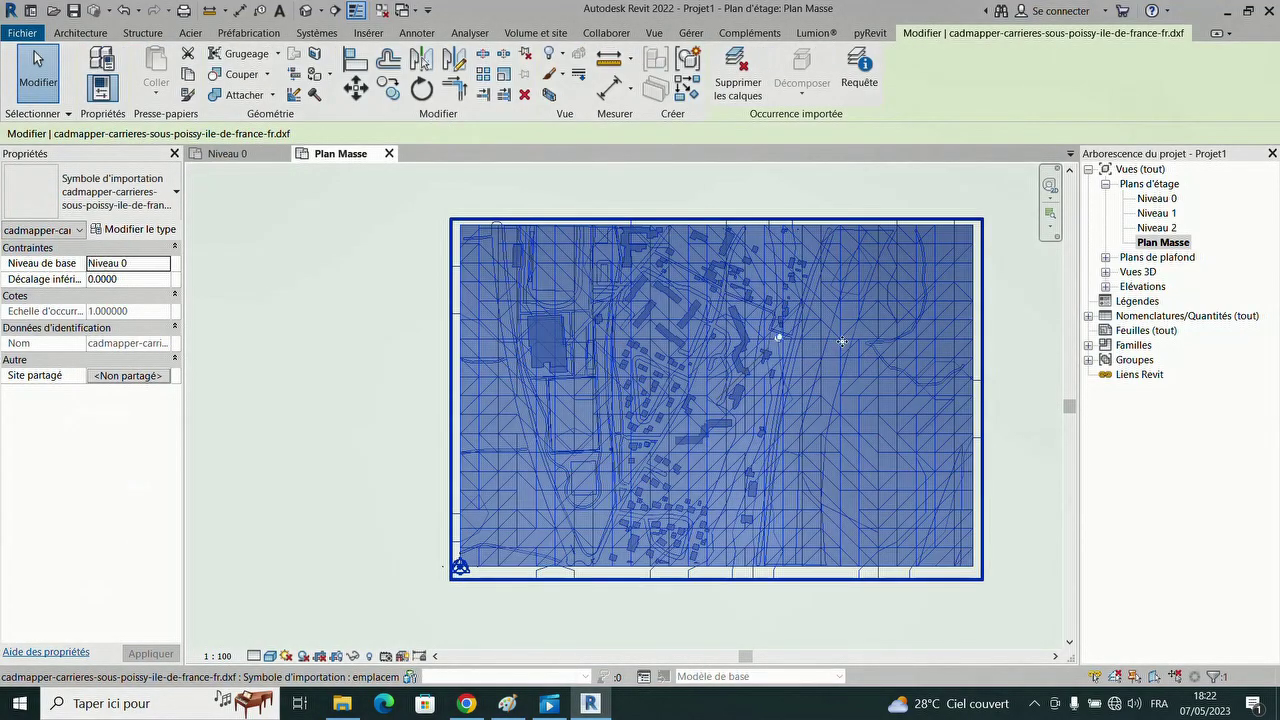
- Move the linked site DXF so that a line corner in the central building area lands on the survey point
scroll(640, 487, "up", 4)
scroll(681, 485, "up", 3)
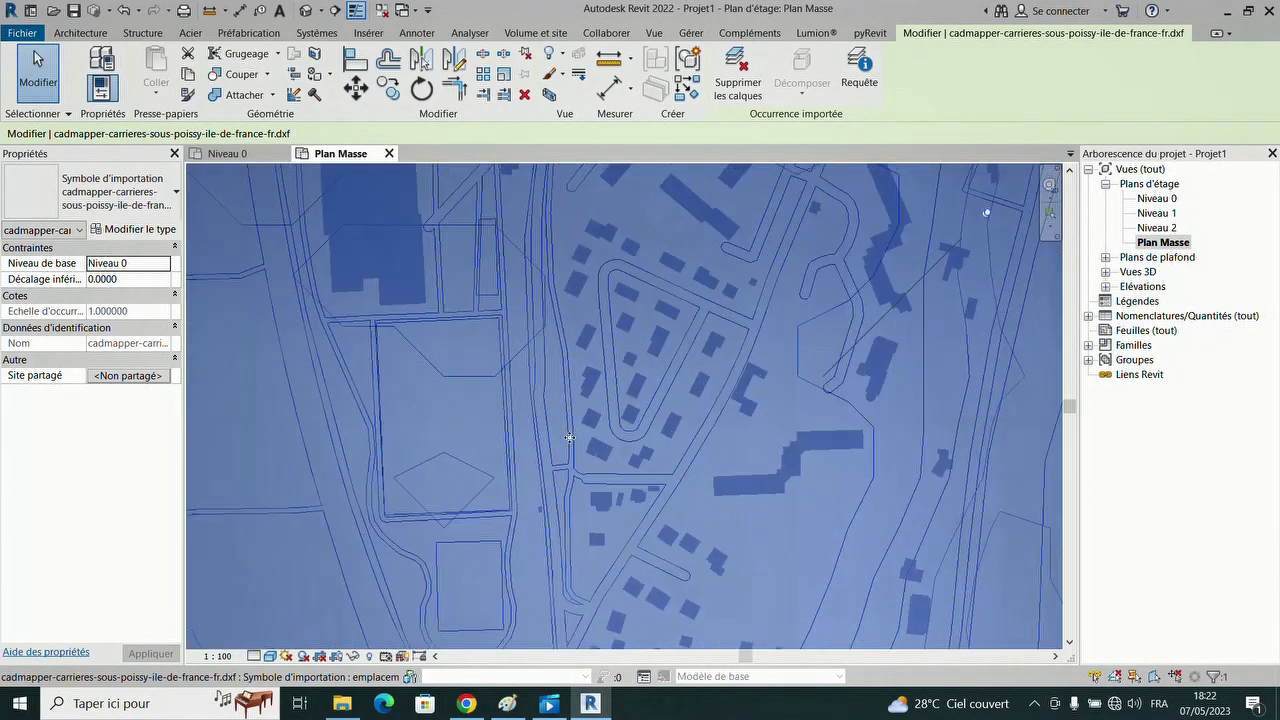
scroll(677, 396, "down", 5)
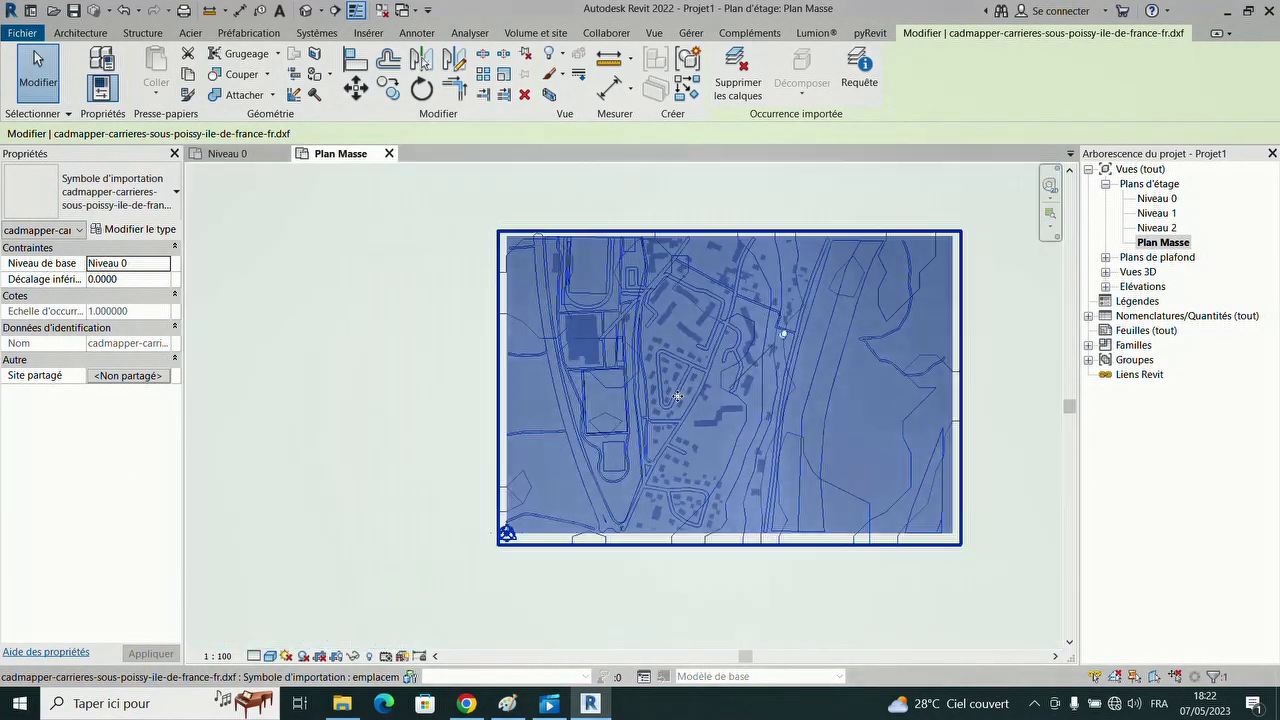
left_click(355, 87)
scroll(614, 286, "up", 8)
scroll(885, 340, "up", 6)
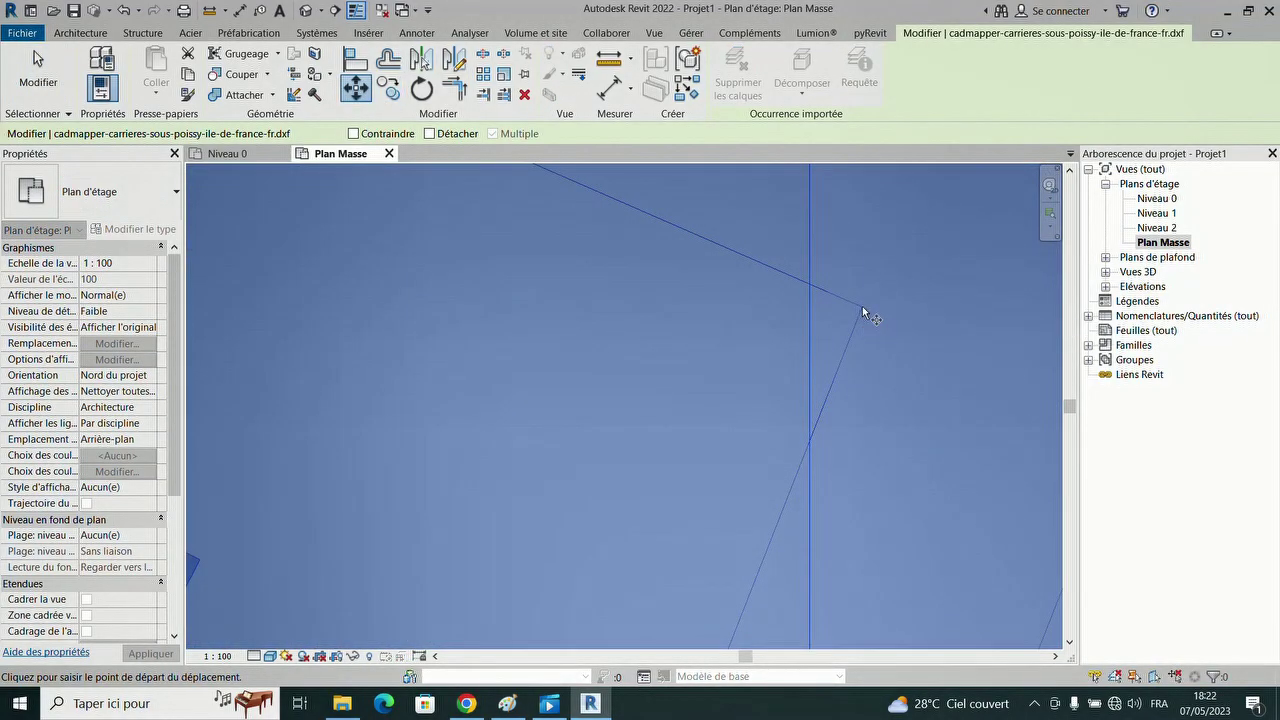
scroll(862, 306, "down", 7)
scroll(861, 311, "down", 2)
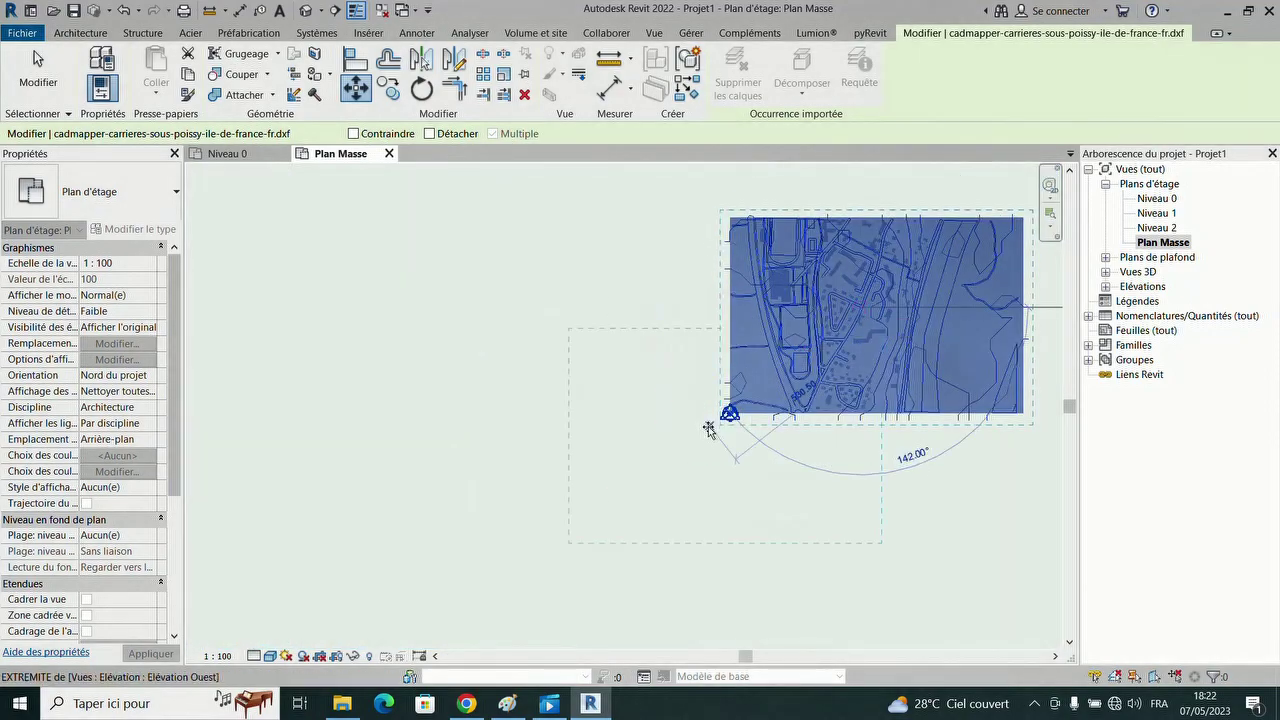
scroll(722, 420, "up", 5)
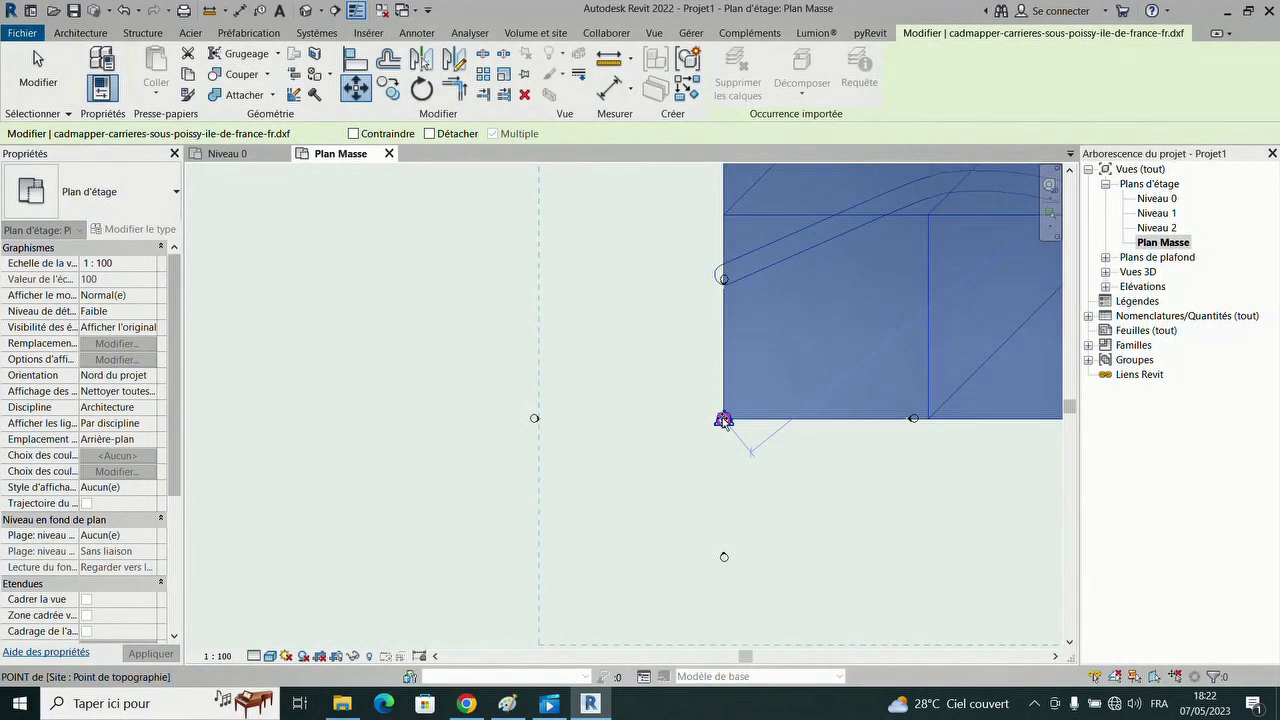
left_click(722, 420)
scroll(700, 415, "down", 5)
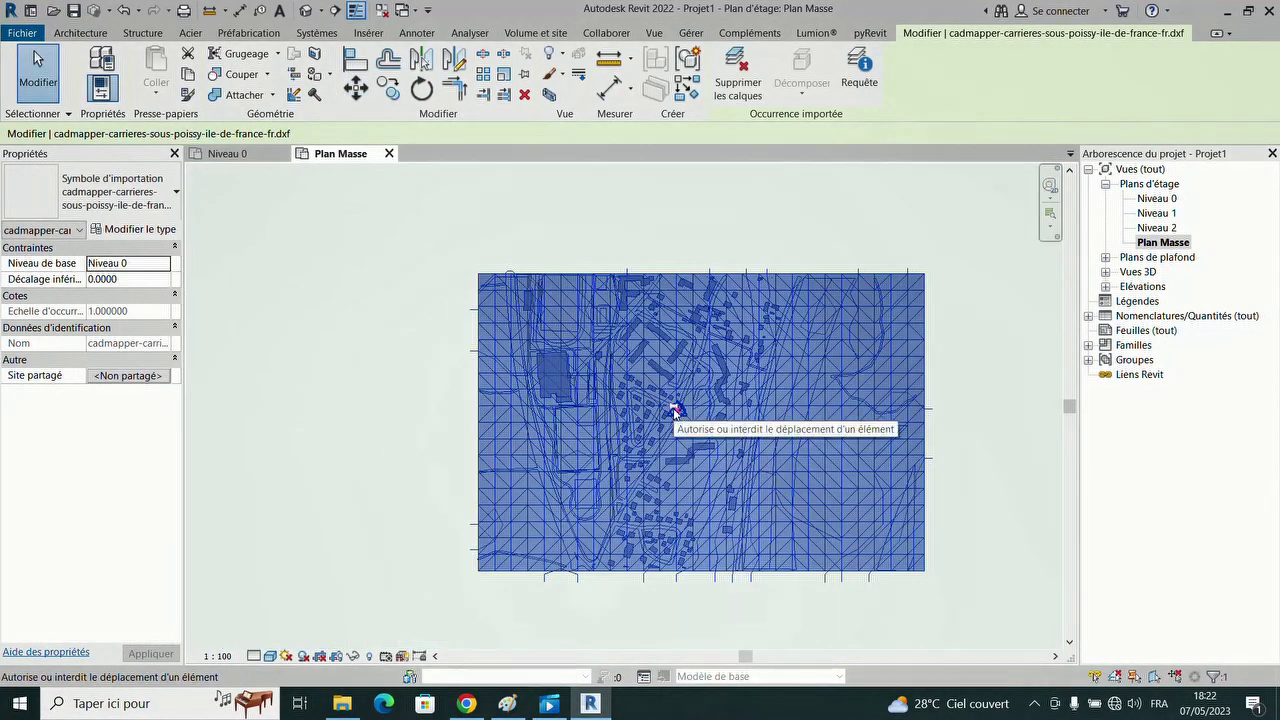
- Open the default 3D view and inspect the linked site DXF's buildings, roads and terrain mesh up close
key("Escape")
left_click(307, 10)
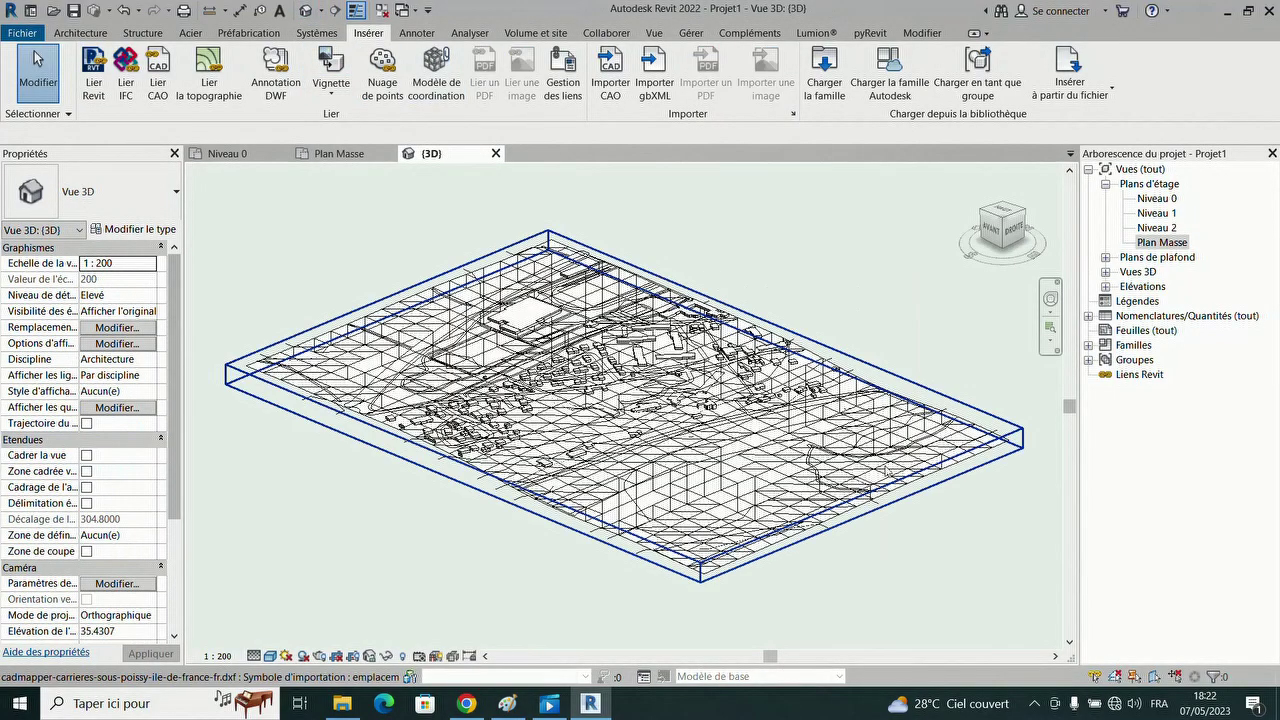
scroll(683, 576, "up", 4)
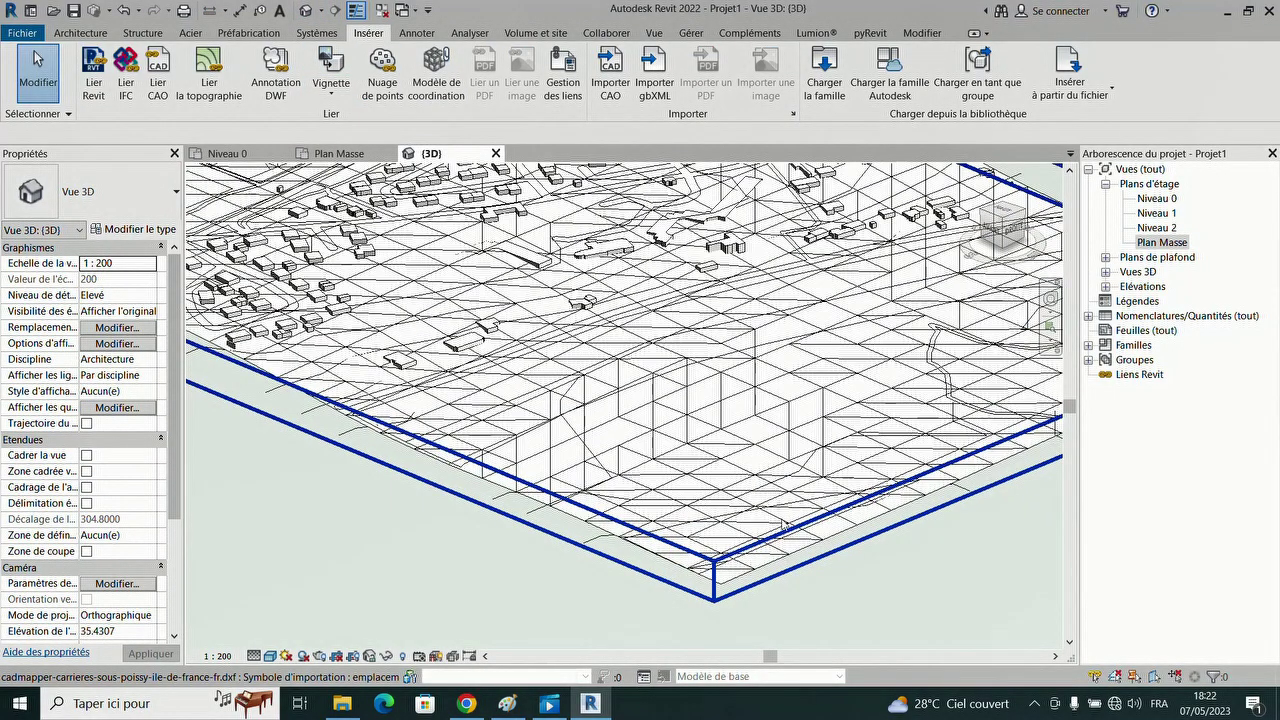
scroll(783, 524, "down", 5)
scroll(514, 321, "up", 6)
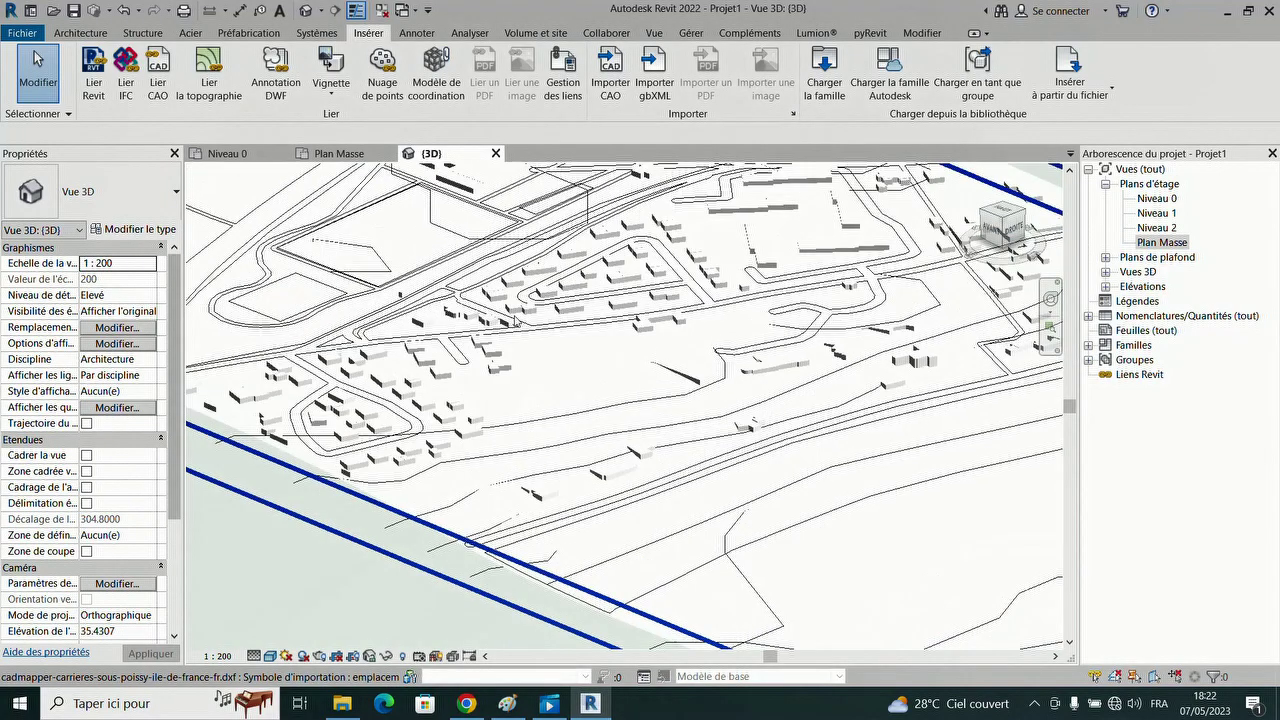
scroll(597, 323, "down", 6)
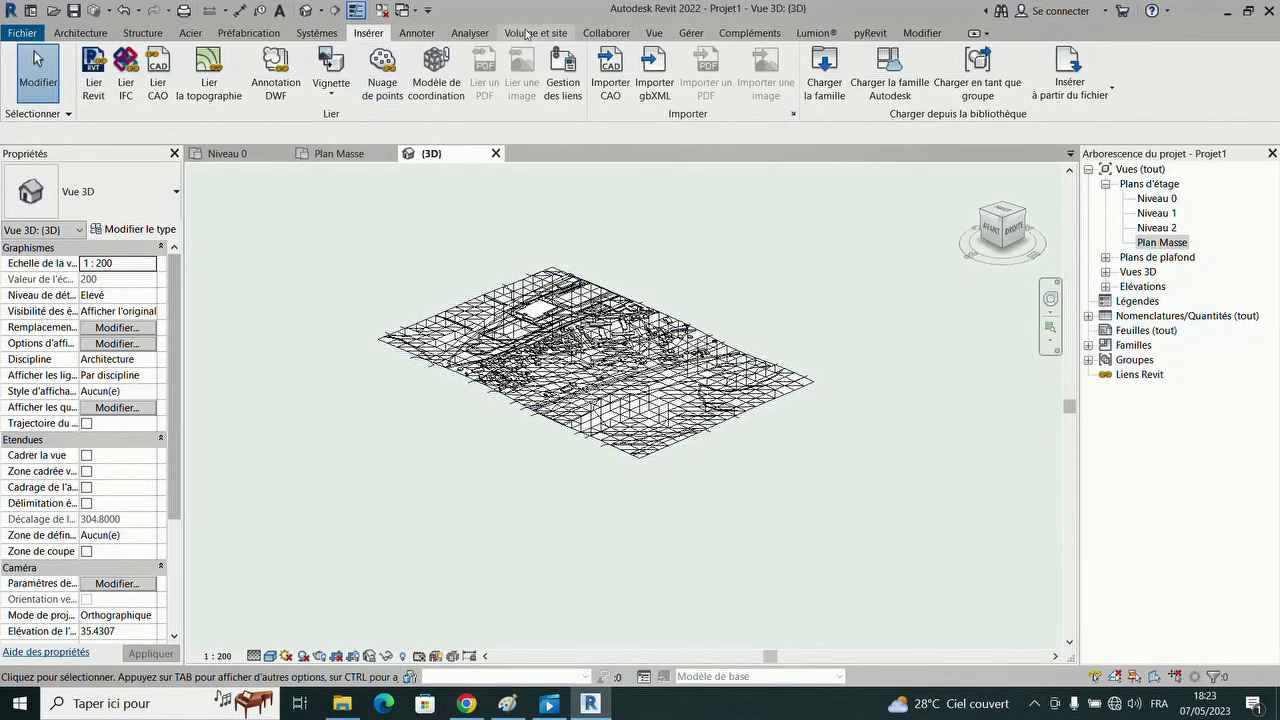
- Create a toposurface from the linked DXF using only its contours layer, and finish the surface
left_click(527, 35)
left_click(545, 68)
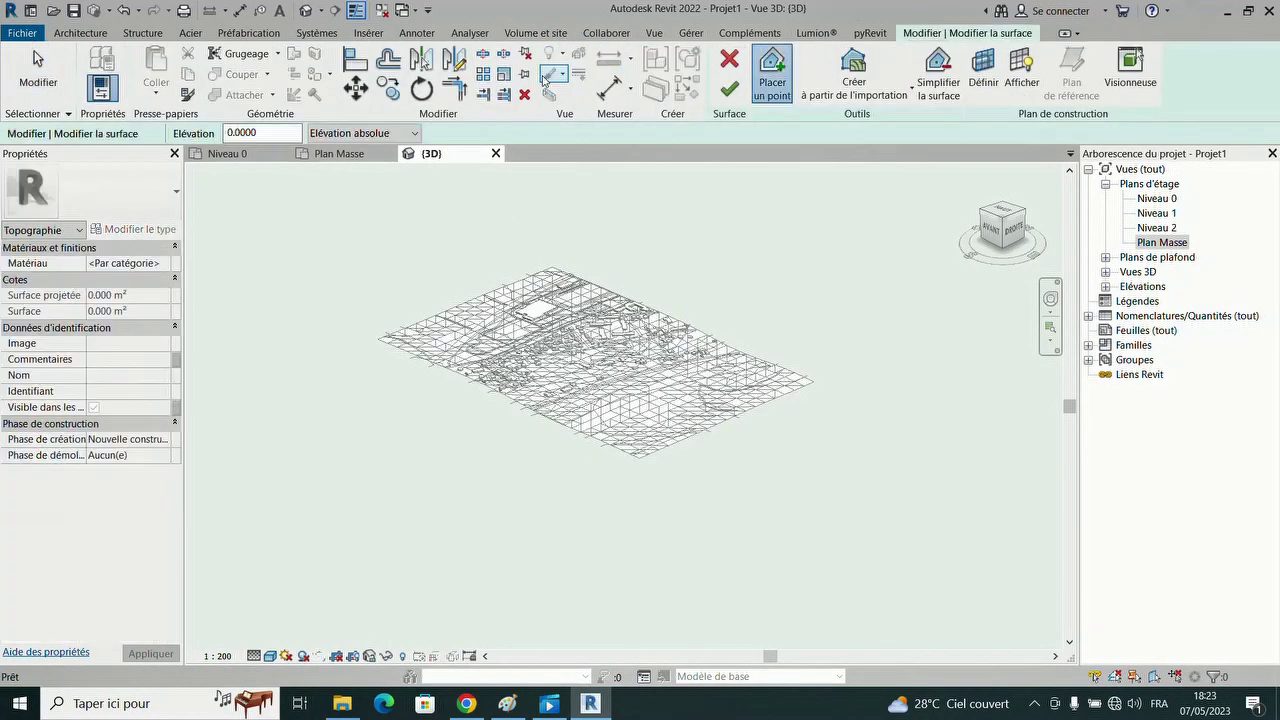
left_click(866, 99)
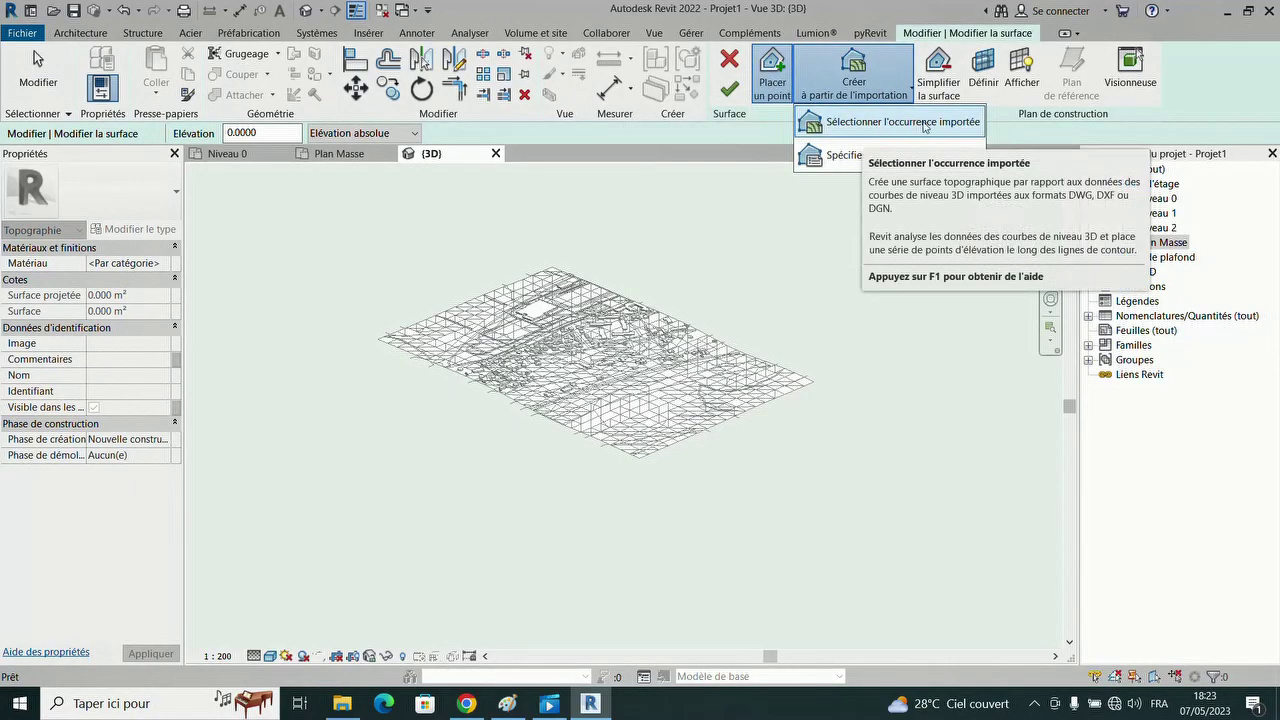
left_click(957, 127)
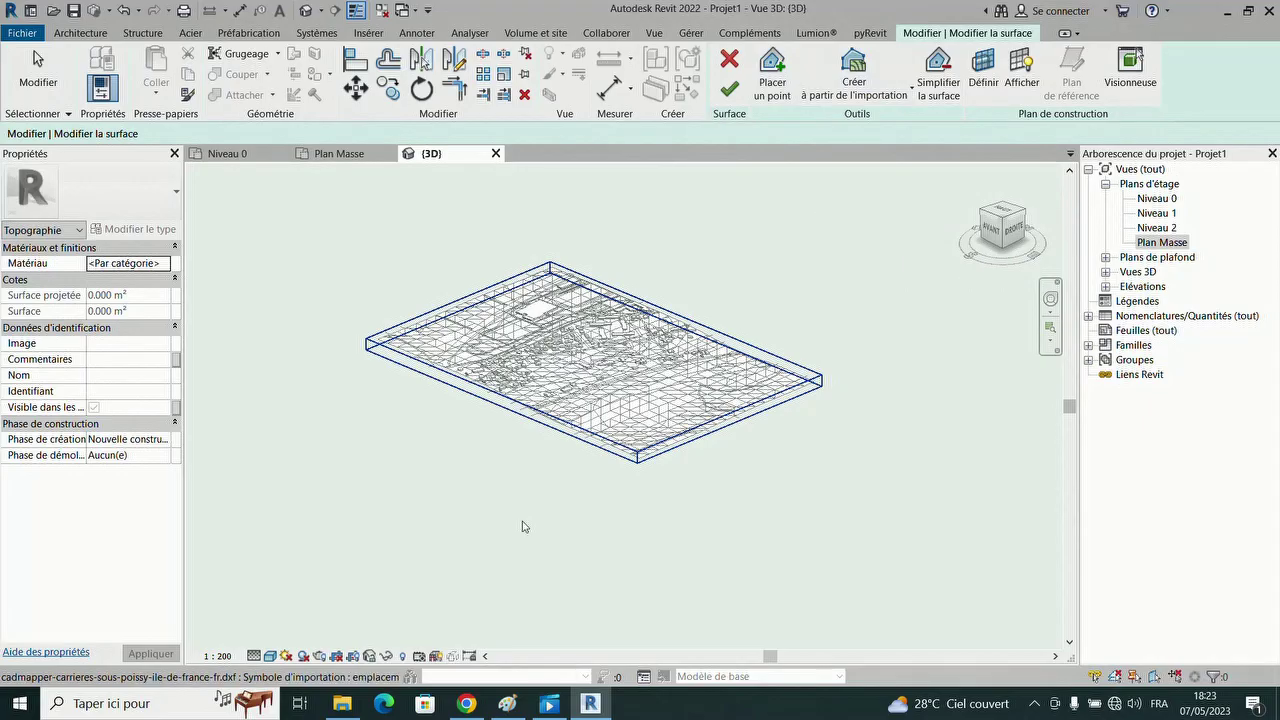
left_click(610, 443)
left_click(740, 257)
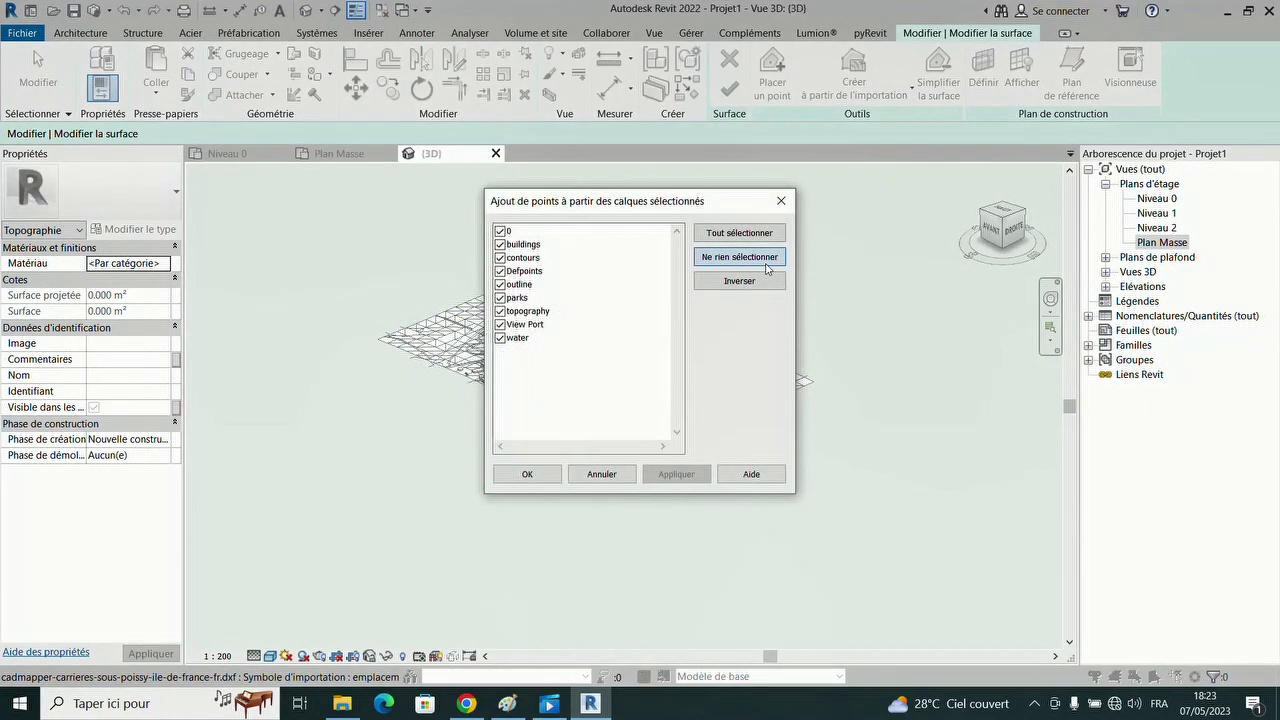
left_click(501, 258)
left_click(530, 476)
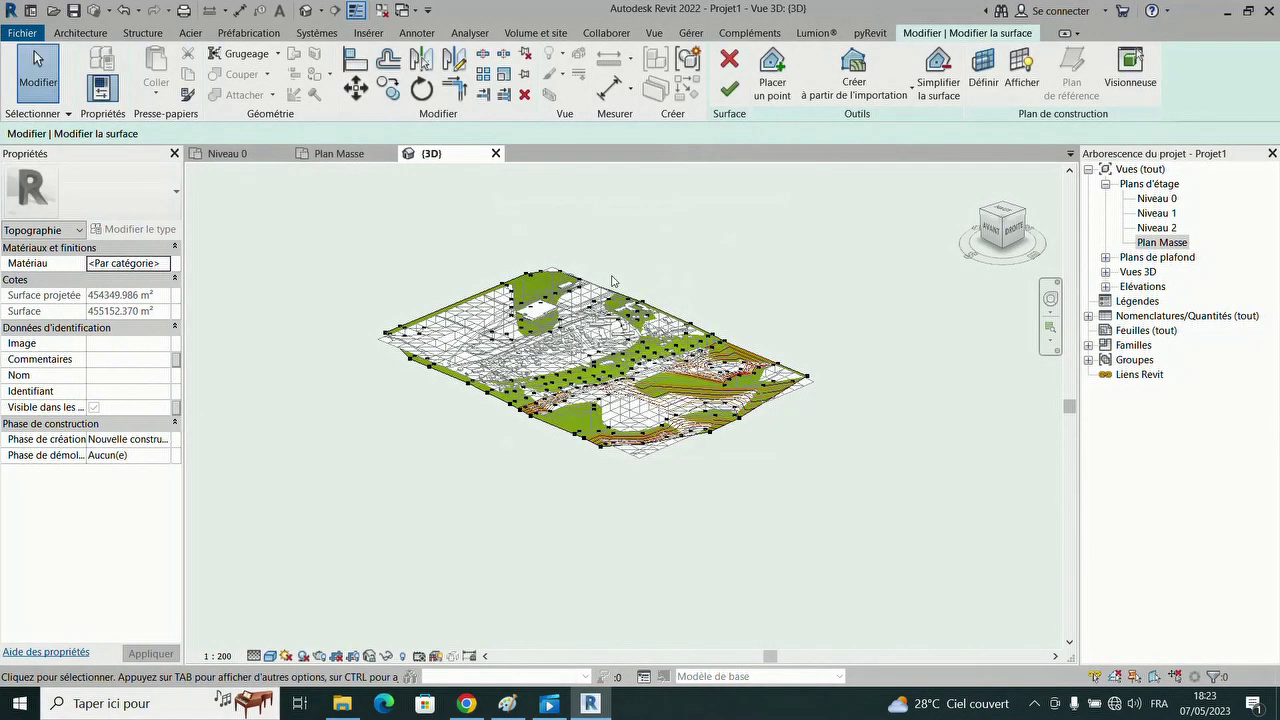
left_click(729, 88)
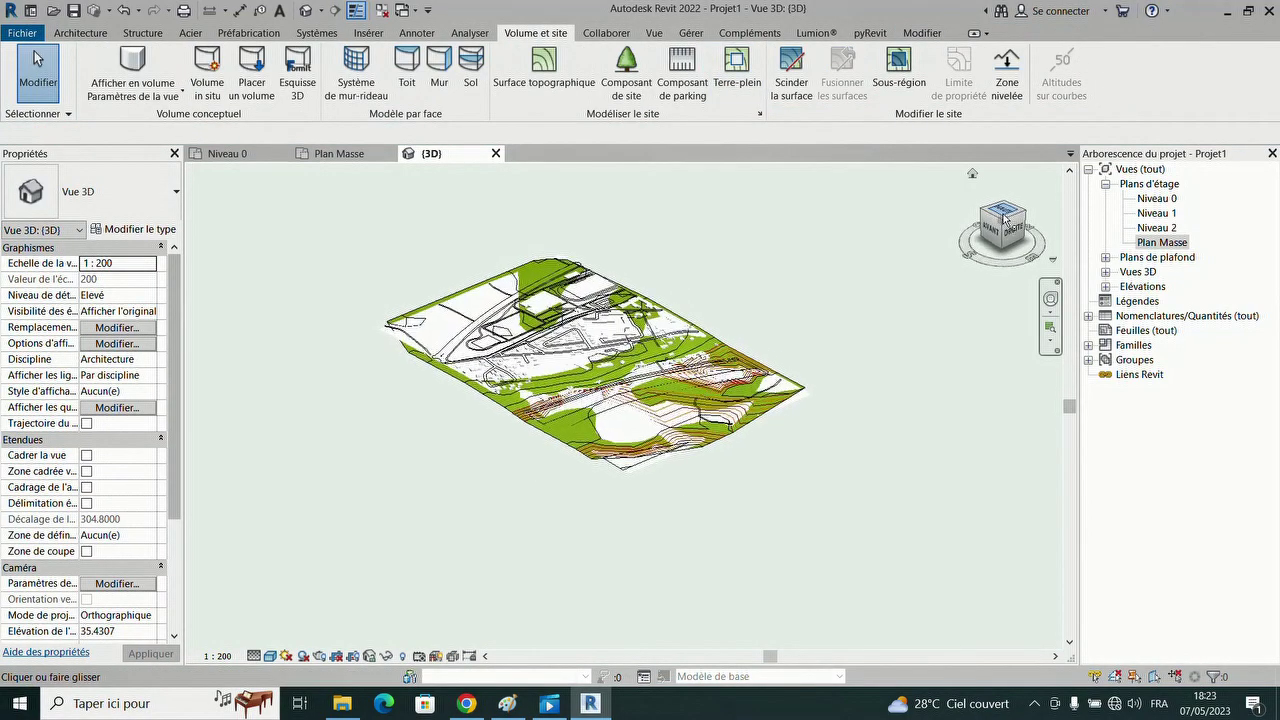
- Enable the section box in the 3D view and pull its four sides in to trim the terrain's irregular edges
left_click(1004, 215)
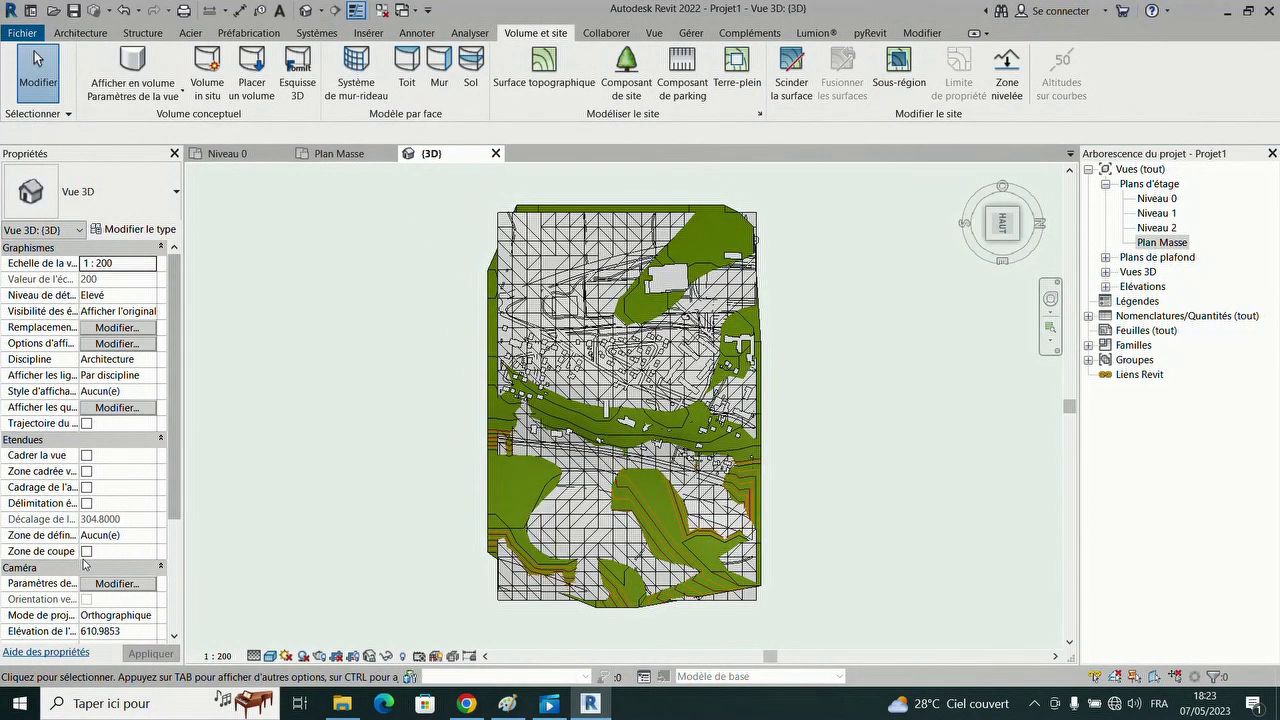
left_click(86, 552)
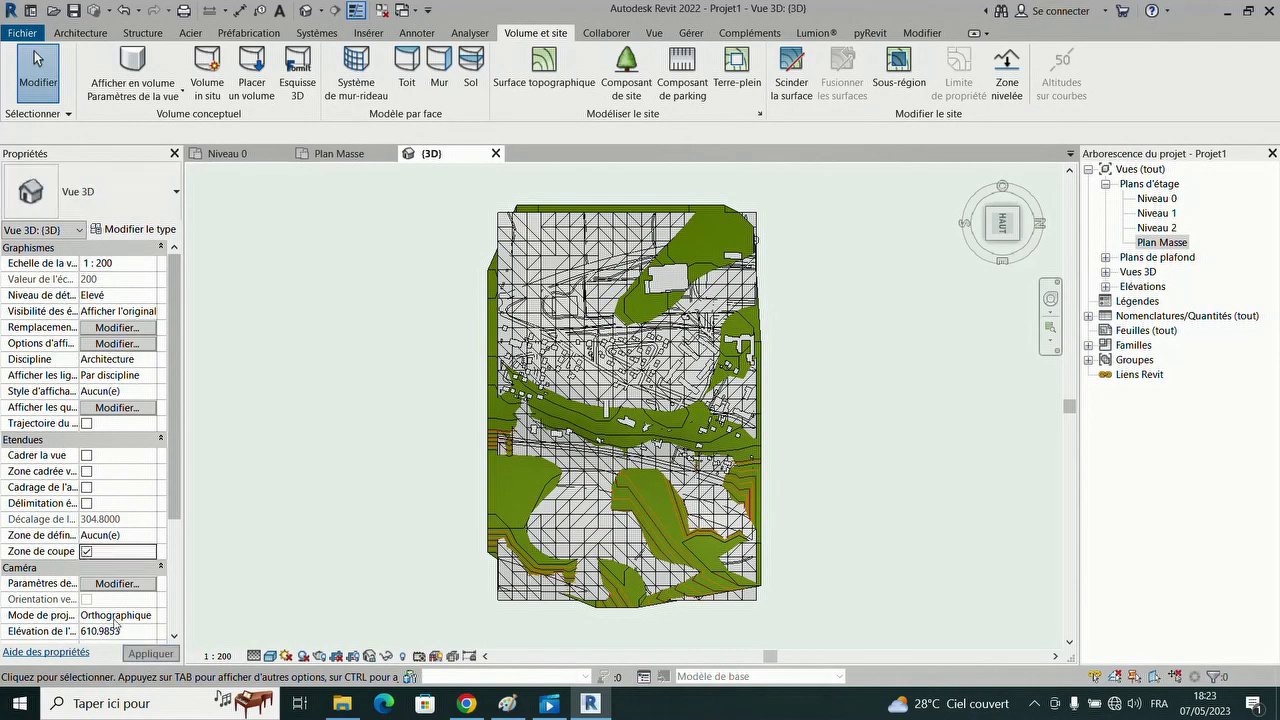
left_click(618, 529)
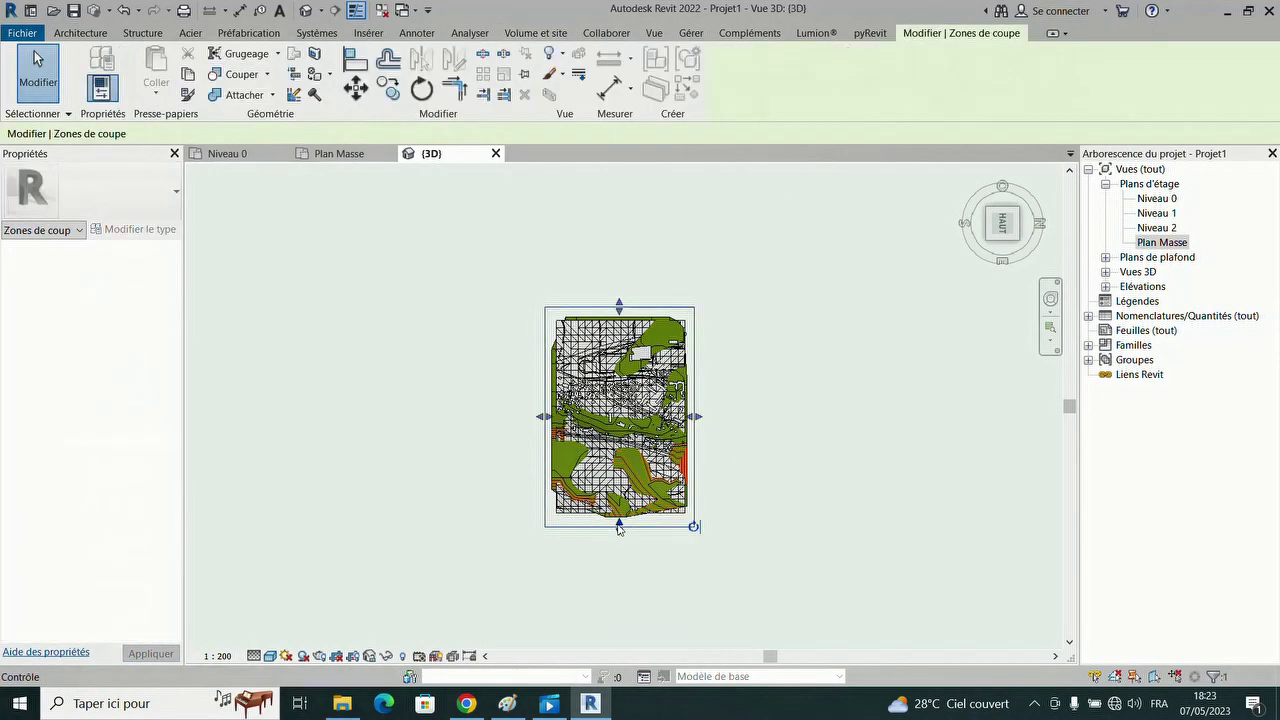
left_click_drag(619, 532, 619, 505)
left_click_drag(619, 306, 626, 326)
left_click_drag(540, 404, 553, 413)
left_click_drag(697, 414, 676, 414)
left_click(989, 246)
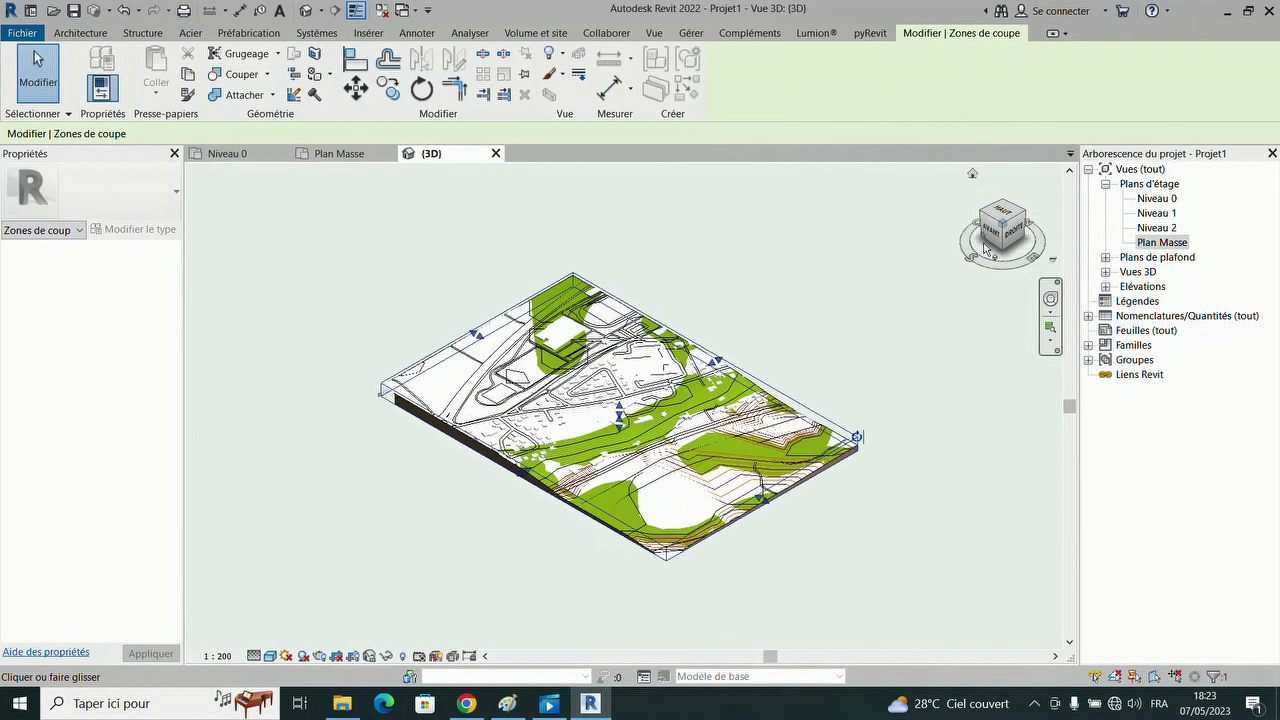
left_click(699, 564)
- Hide the whole linked cadmapper DXF in the 3D view through its visibility/graphics overrides
key("v")
key("v")
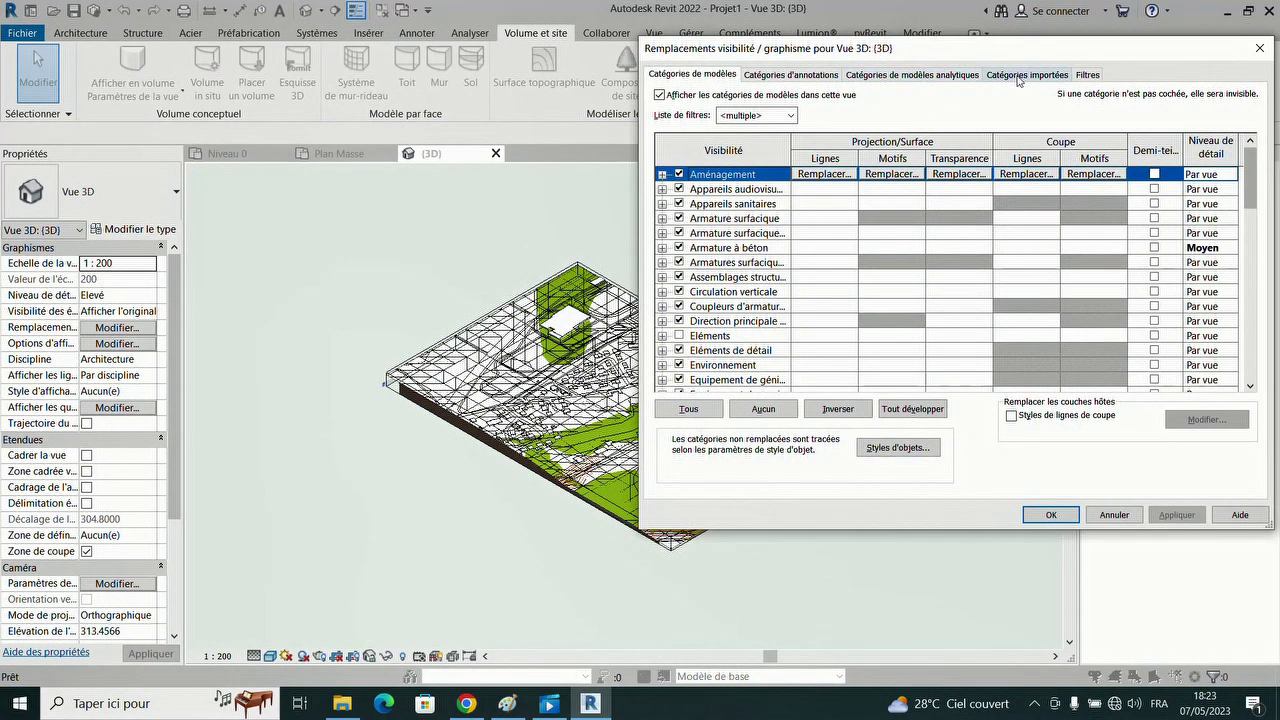
left_click(1019, 78)
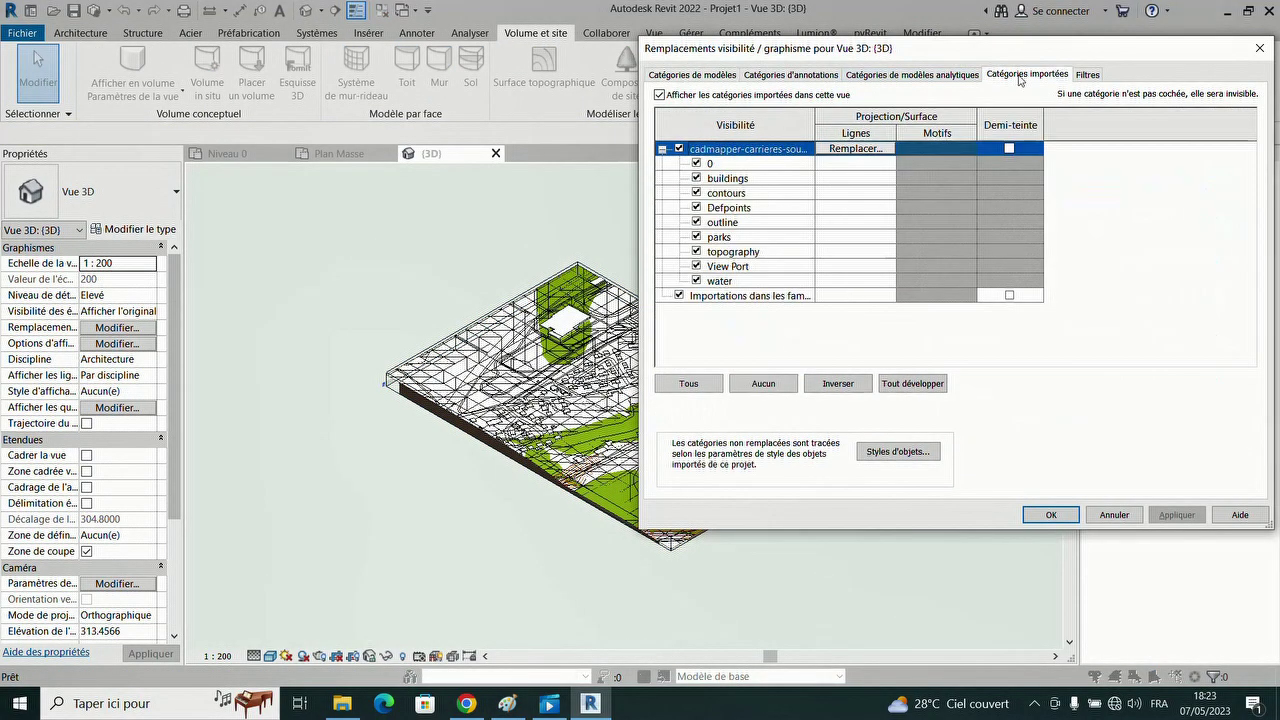
left_click(679, 148)
left_click(1177, 514)
left_click(1051, 514)
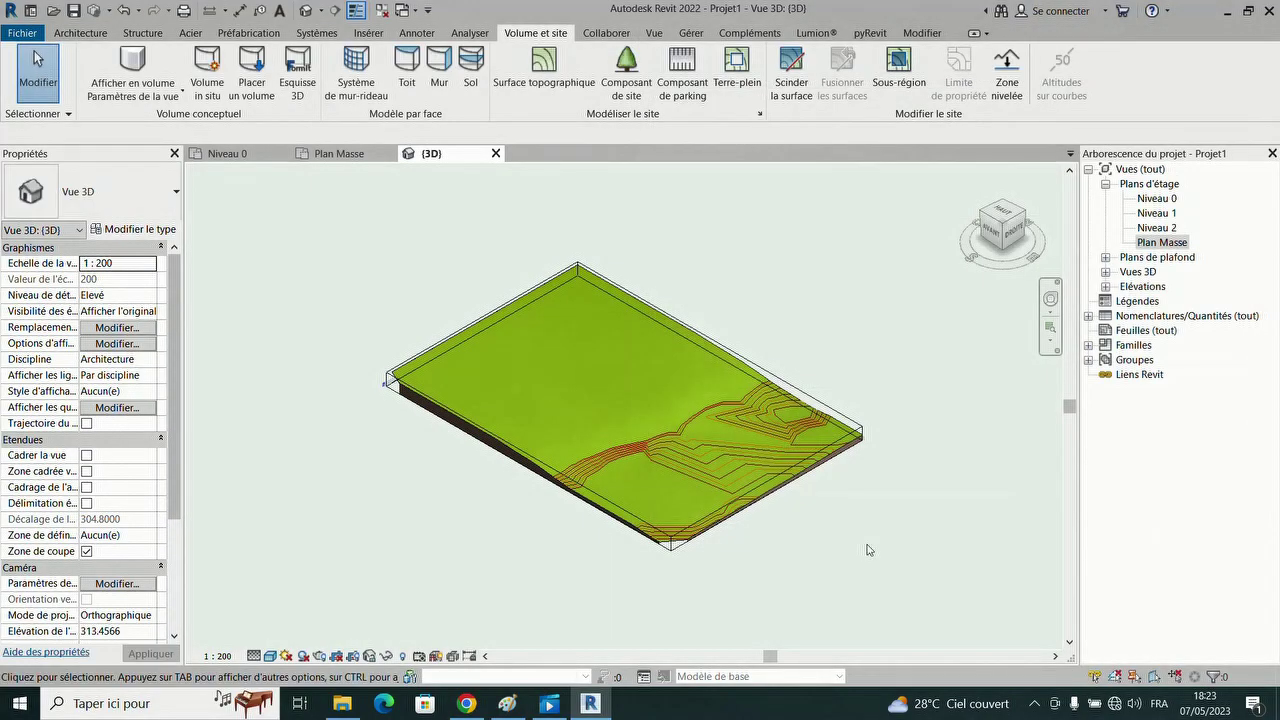
- Pull the section box's short side by the contoured slopes slightly further into the terrain
scroll(685, 573, "up", 3)
scroll(690, 560, "down", 3)
left_click(797, 478)
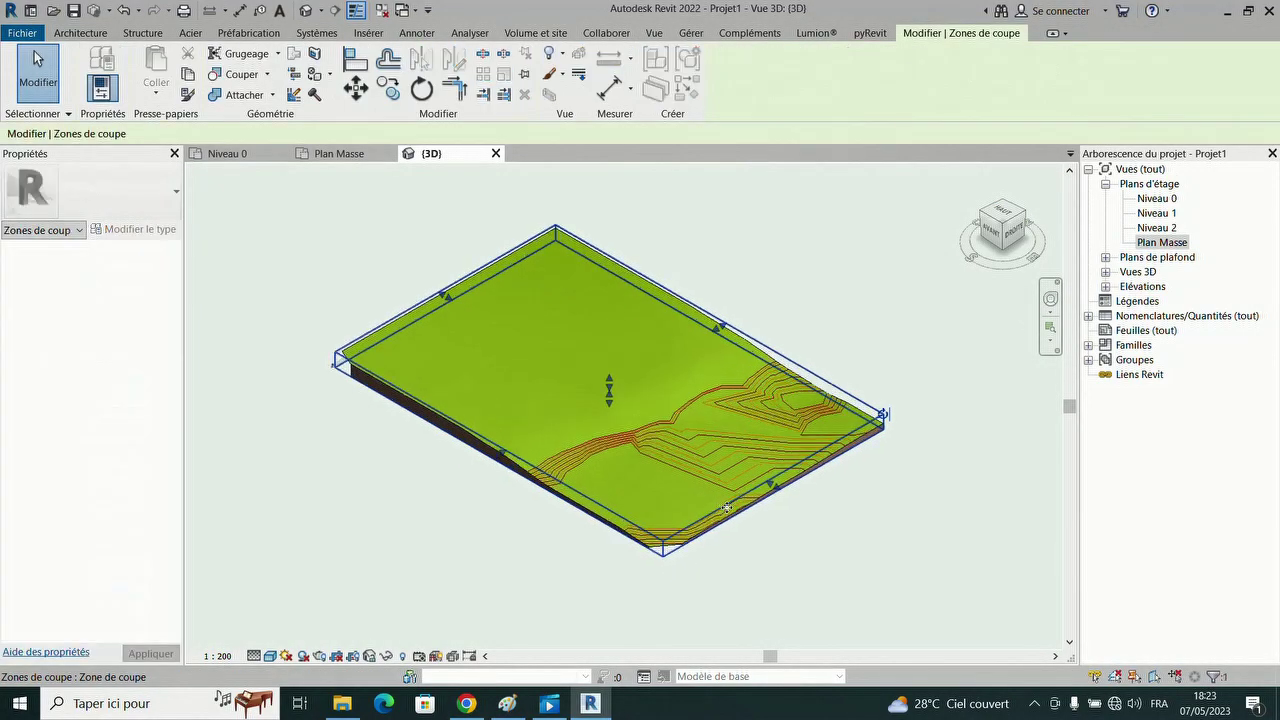
scroll(798, 482, "up", 2)
scroll(795, 532, "down", 3)
left_click(795, 534)
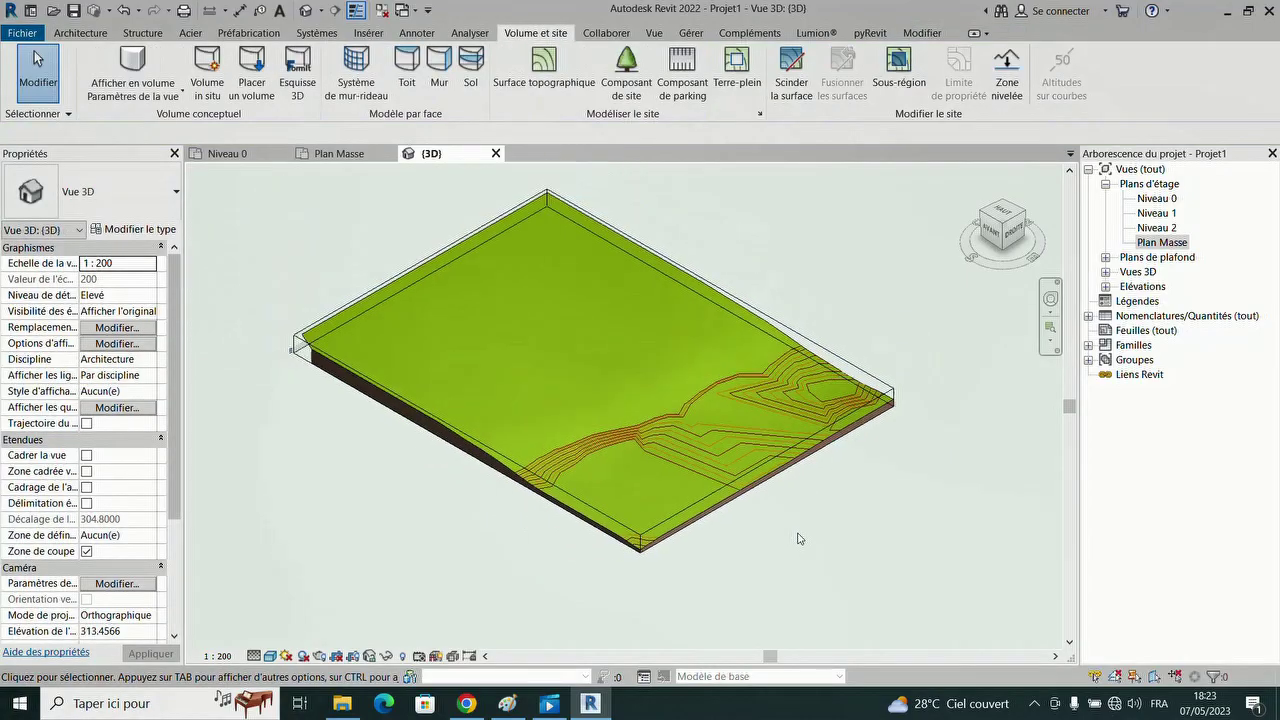
- Set the Plan Masse view to the Elevé detail level and the wireframe visual style
left_click(340, 153)
scroll(522, 367, "down", 3)
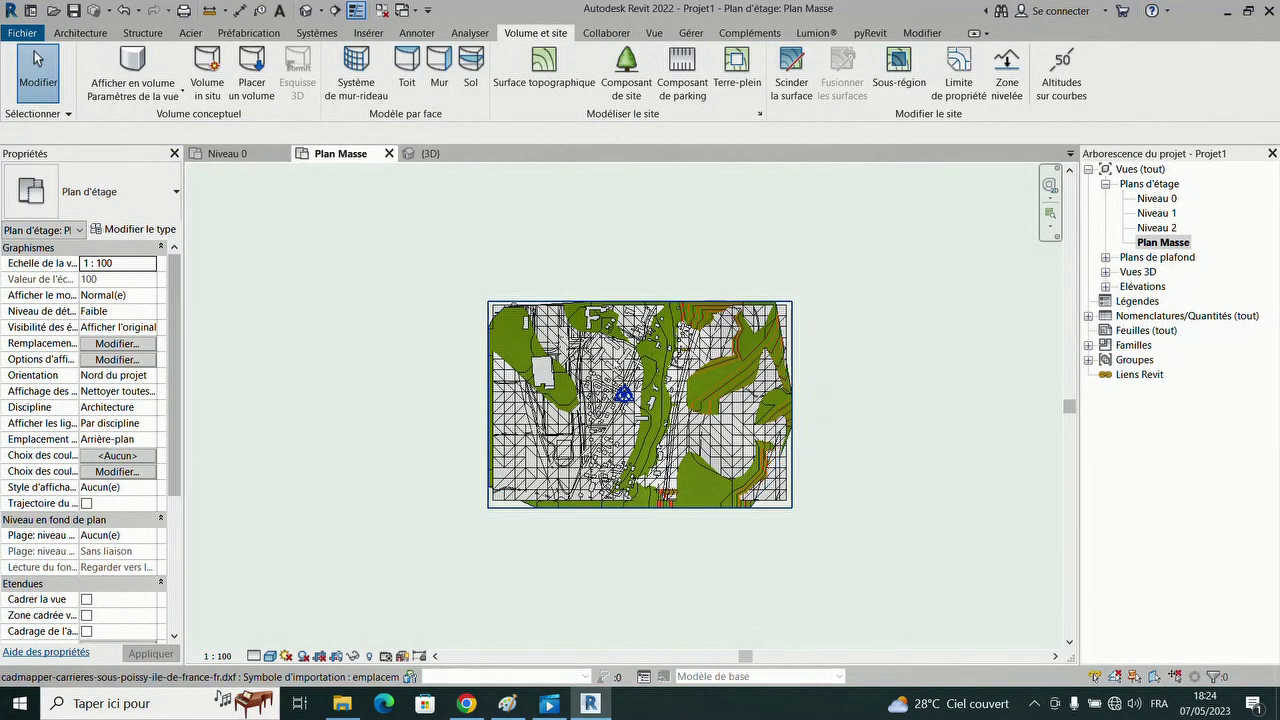
left_click(255, 656)
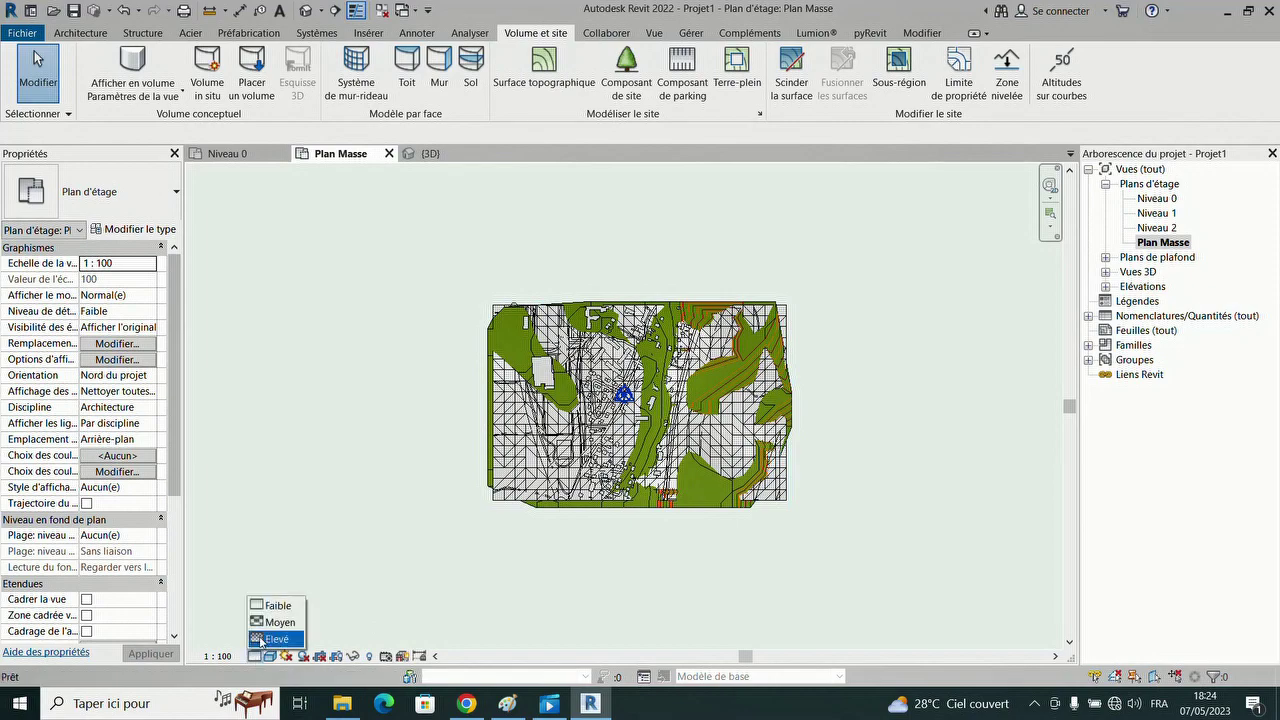
left_click(268, 640)
left_click(270, 656)
left_click(305, 572)
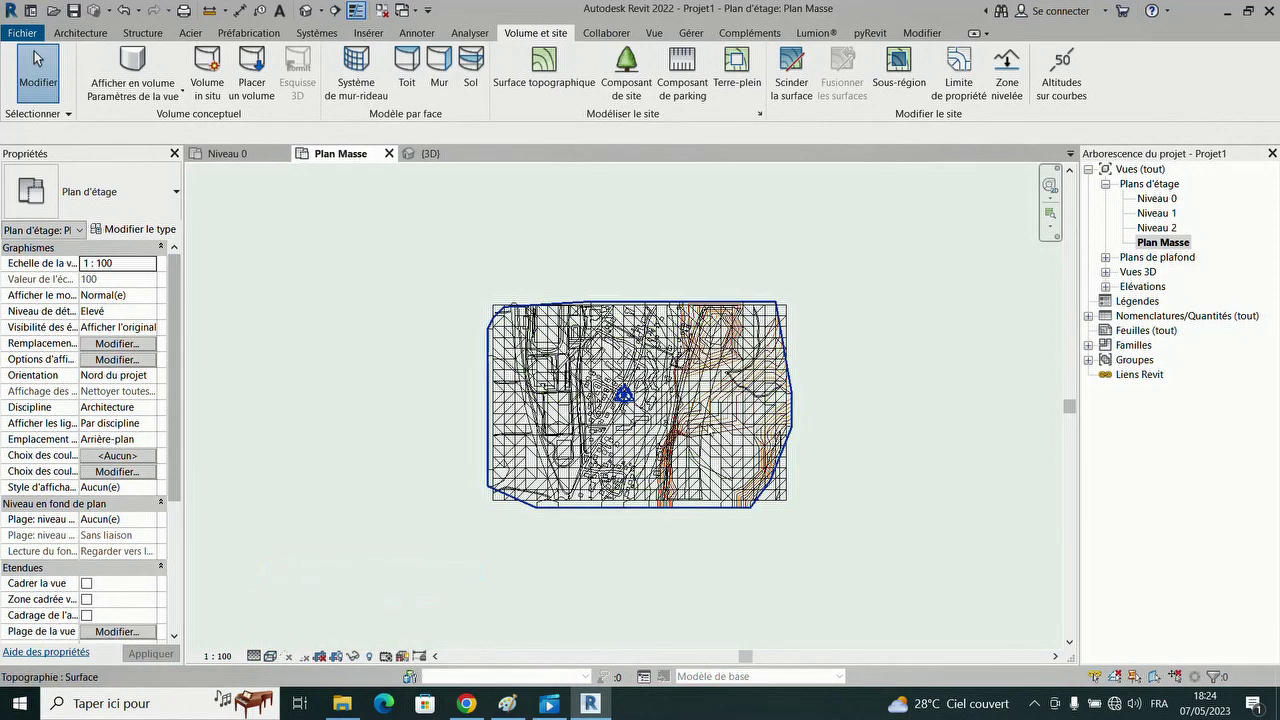
- Hide every layer of the linked cadmapper DXF except outline in the Plan Masse view
key("v")
key("v")
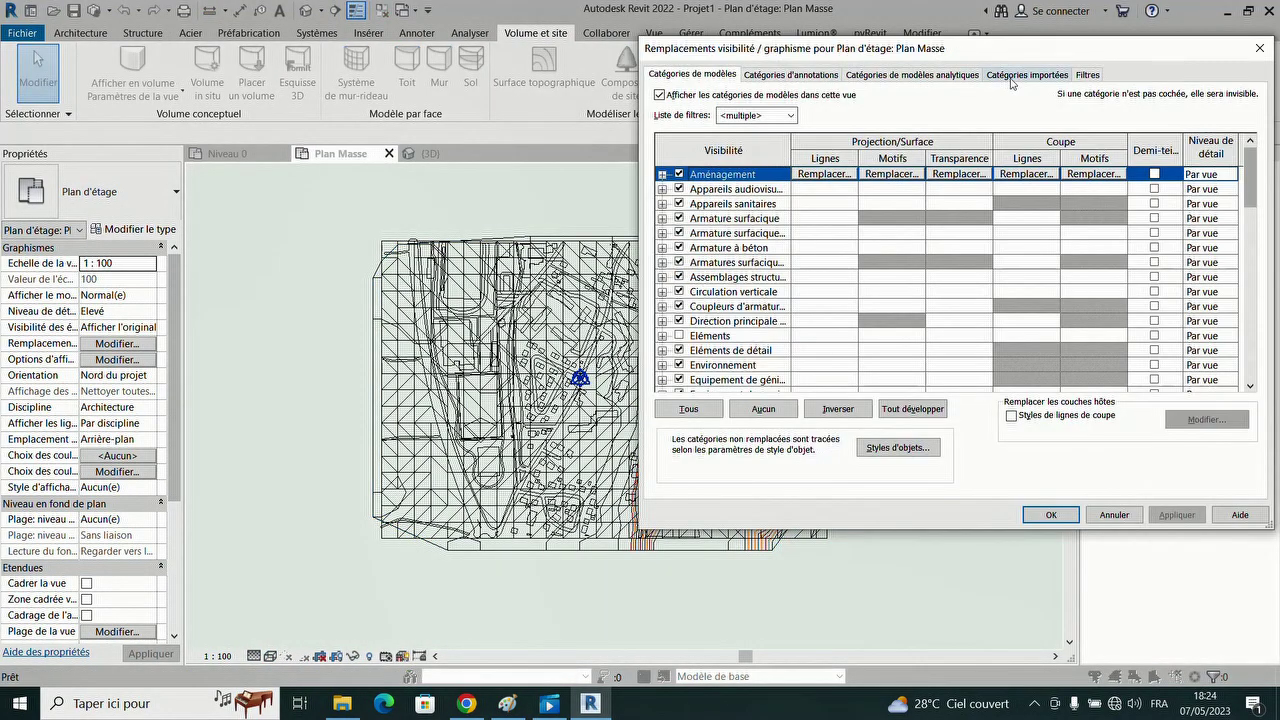
left_click(1027, 76)
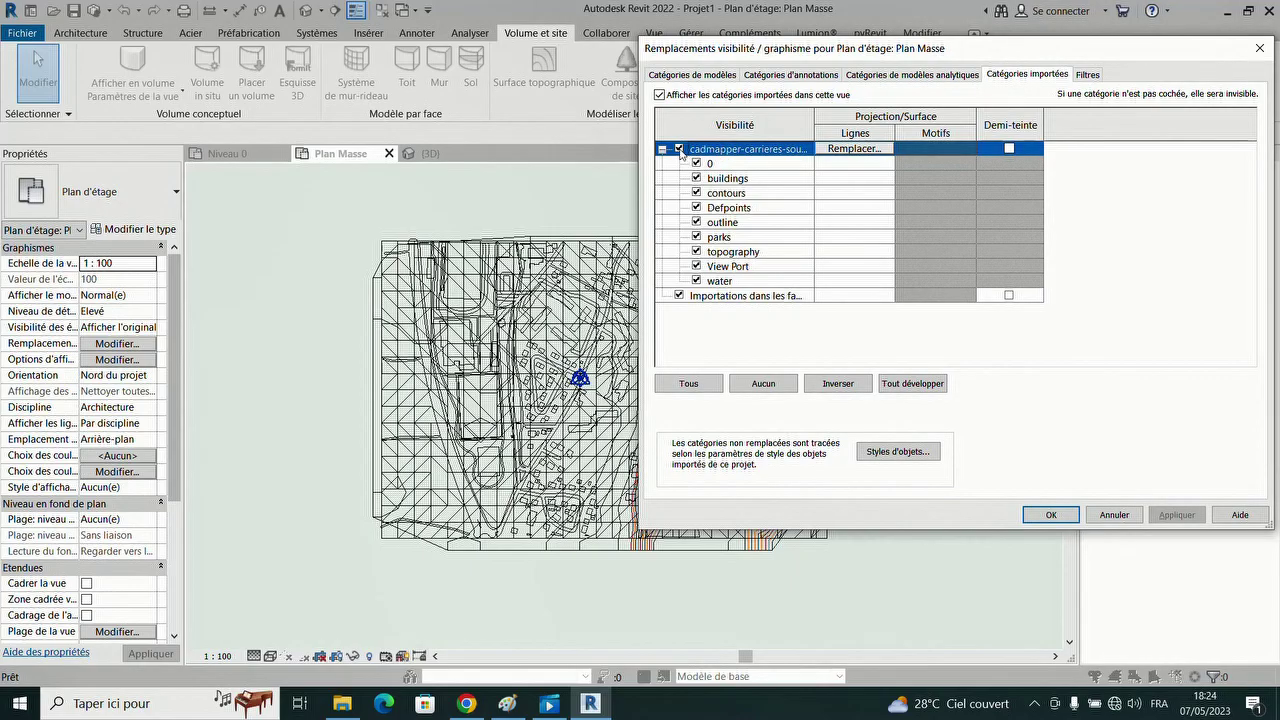
left_click(679, 148)
left_click(679, 148)
left_click(697, 163)
left_click(697, 178)
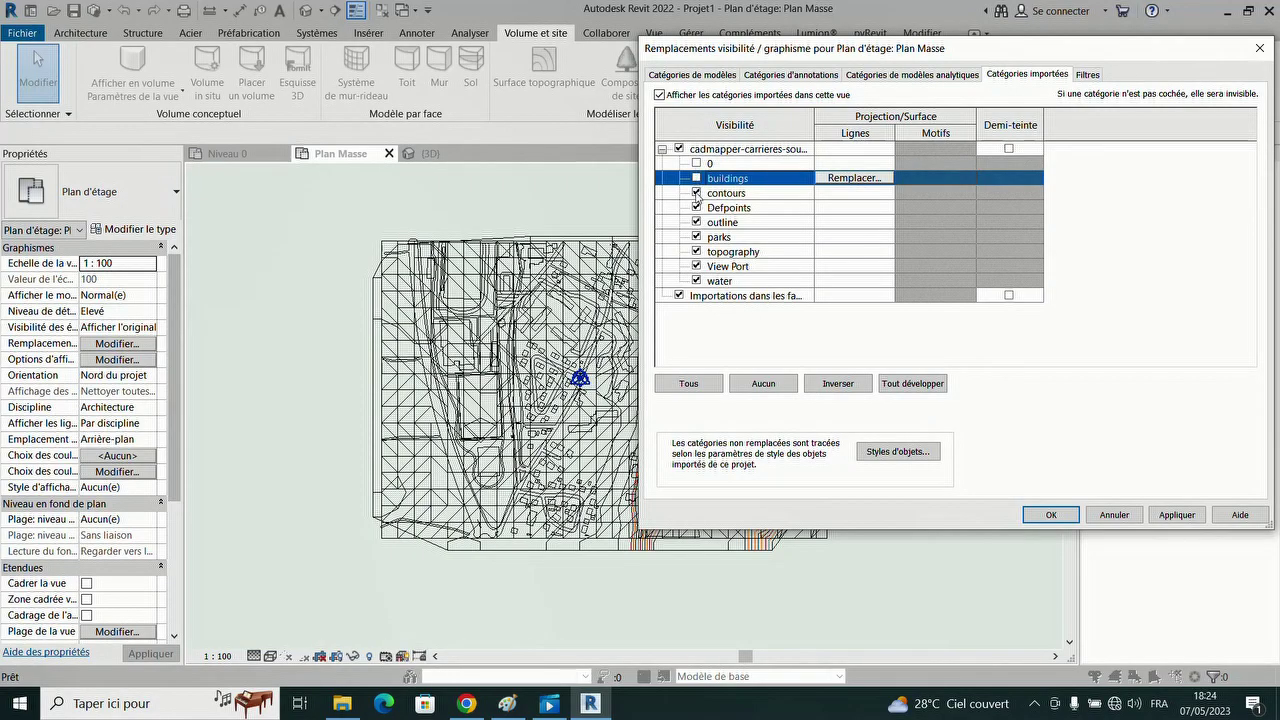
left_click(697, 207)
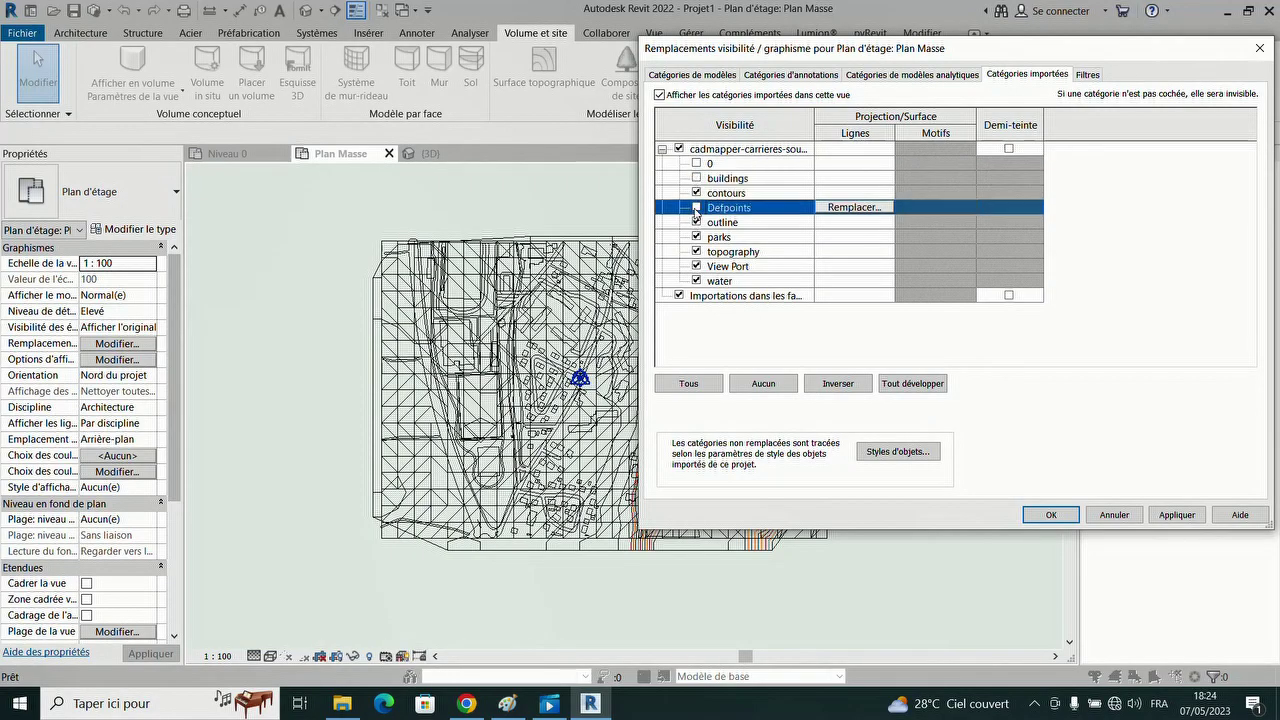
left_click(697, 193)
left_click(697, 237)
left_click(697, 251)
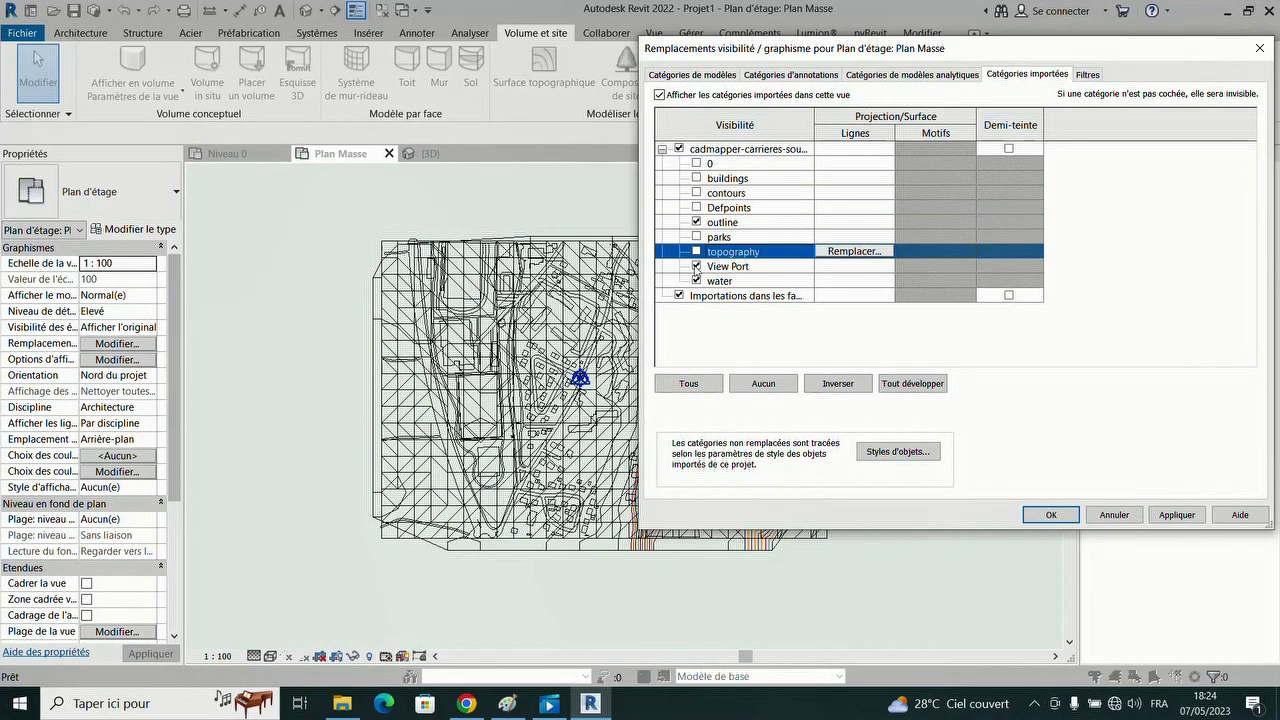
left_click(697, 266)
left_click(697, 281)
left_click(1175, 516)
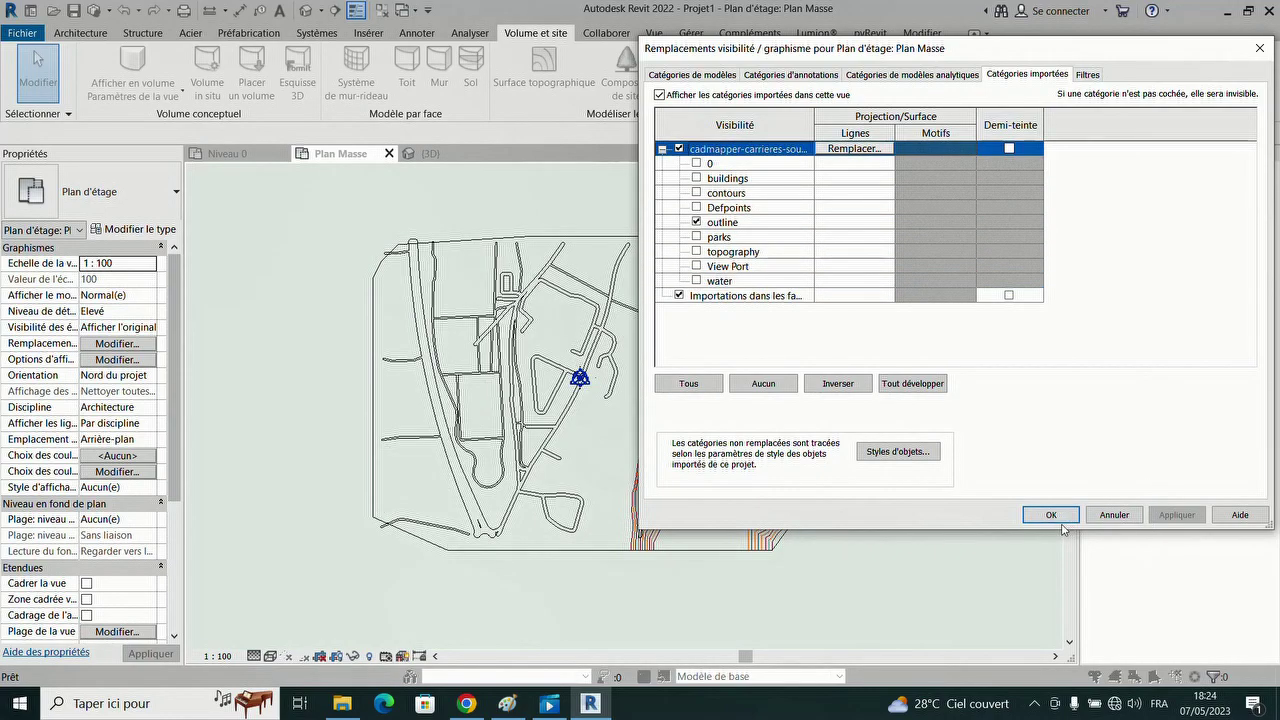
left_click(1050, 514)
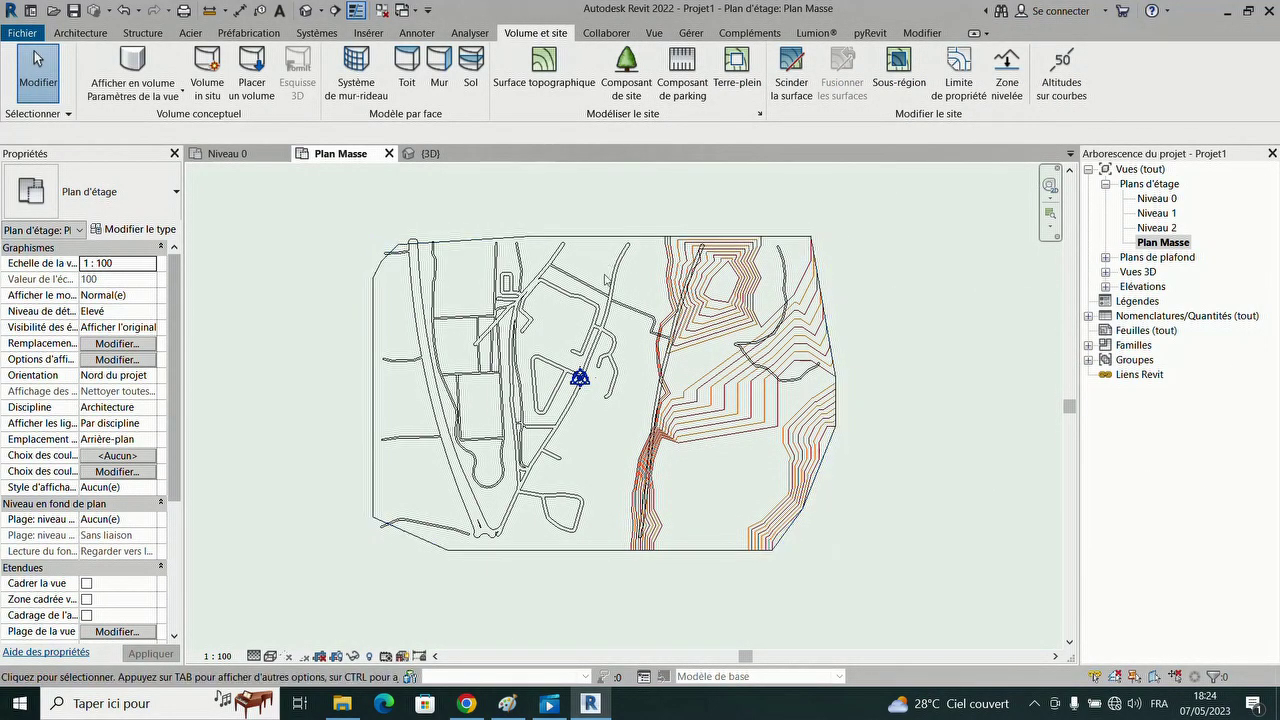
- Start a site sub-region and pick the whole connected chain of road outlines from the linked DXF as its boundary
left_click(899, 86)
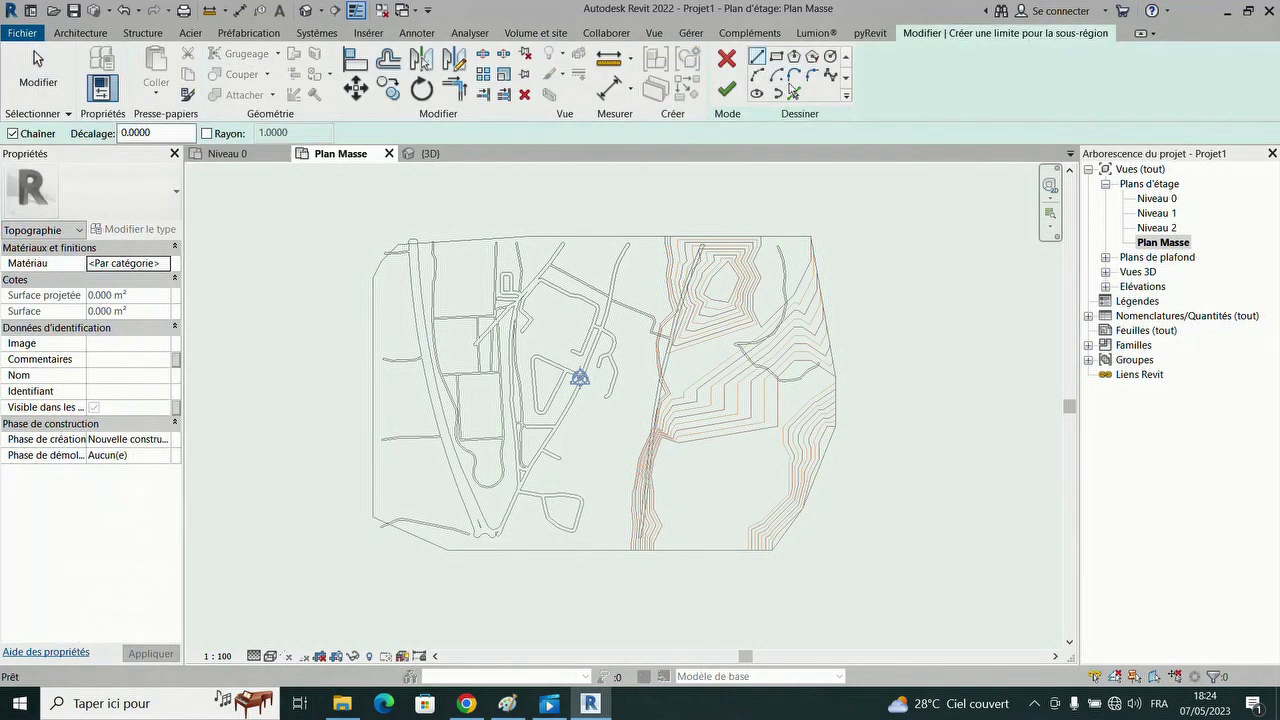
left_click(793, 91)
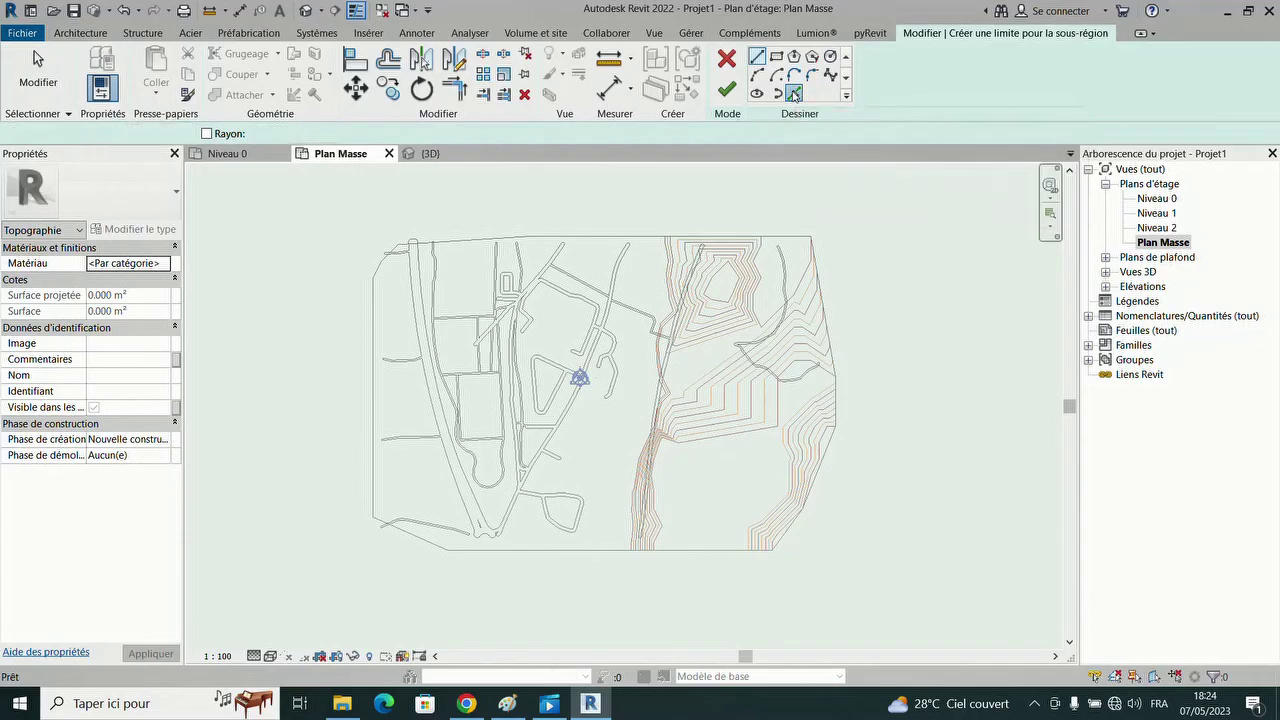
scroll(434, 428, "up", 3)
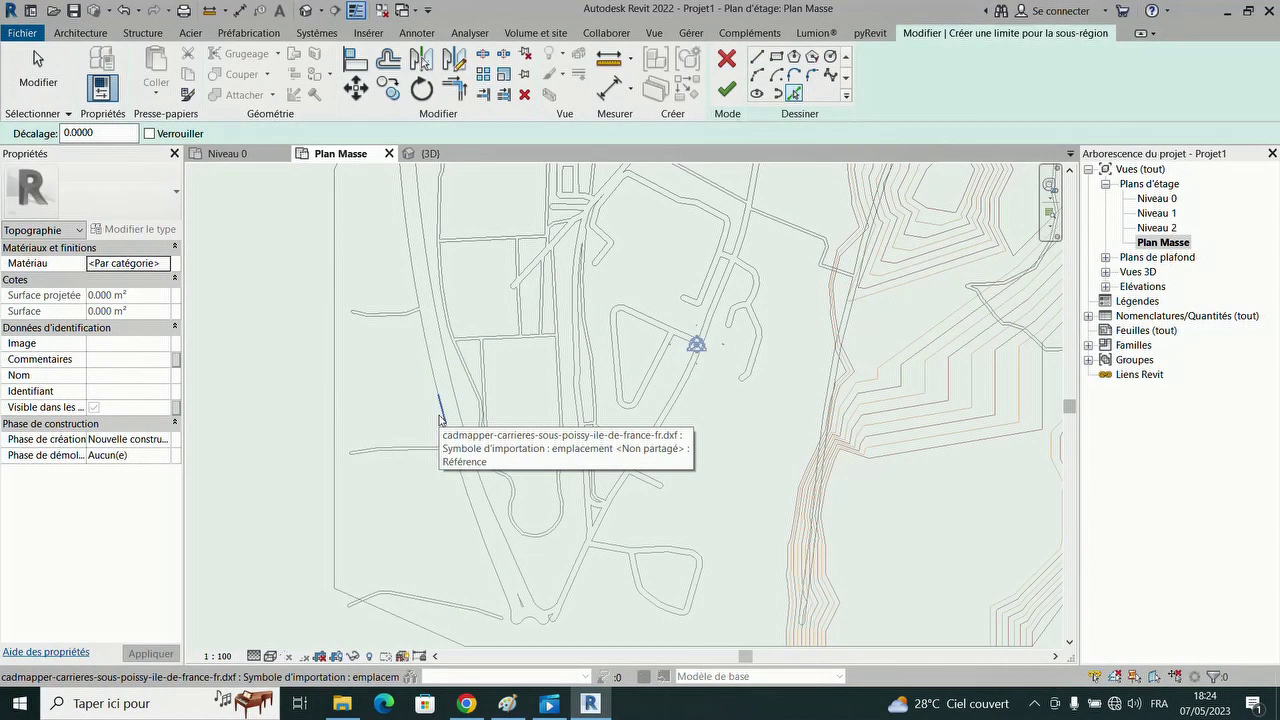
key("Tab")
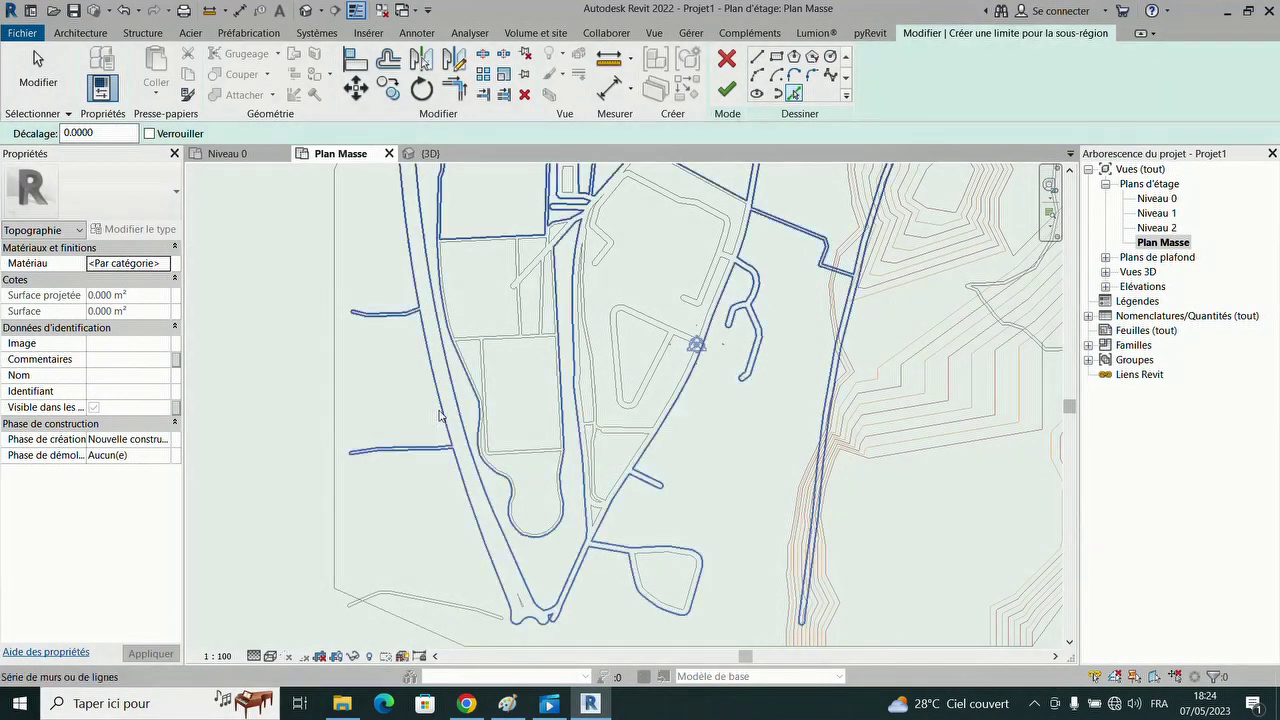
scroll(440, 415, "up", 2)
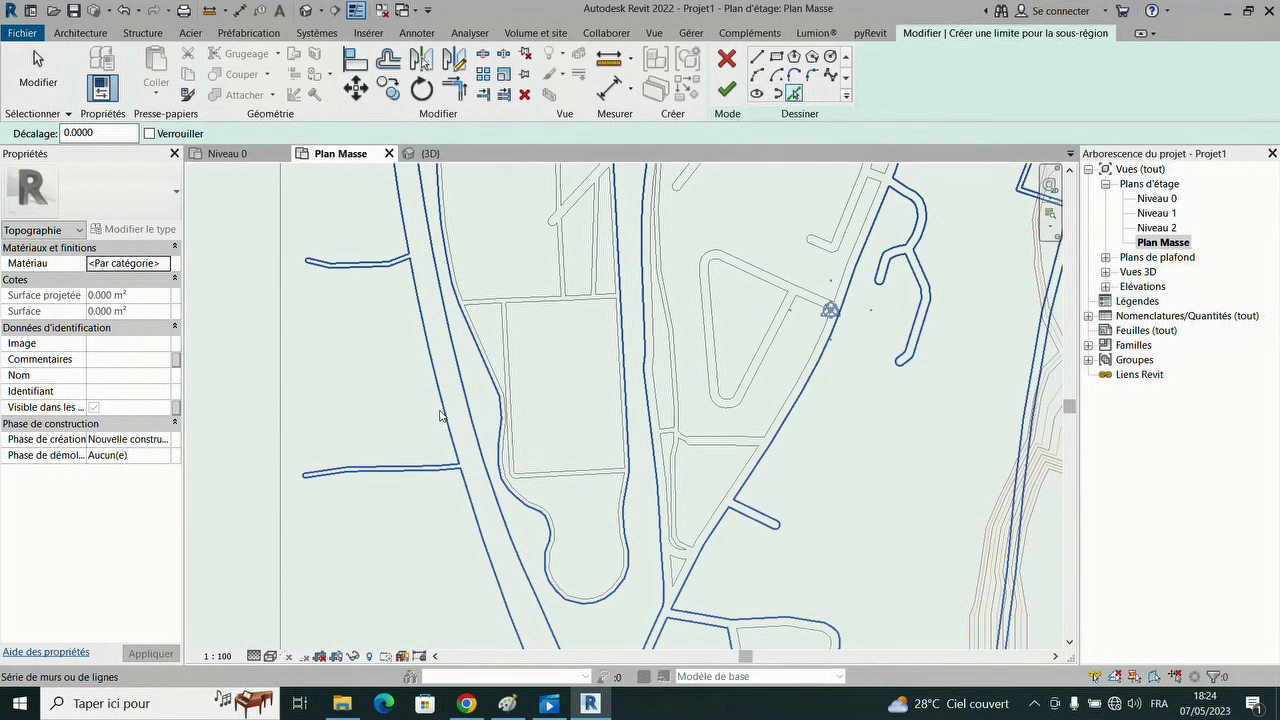
left_click(440, 415)
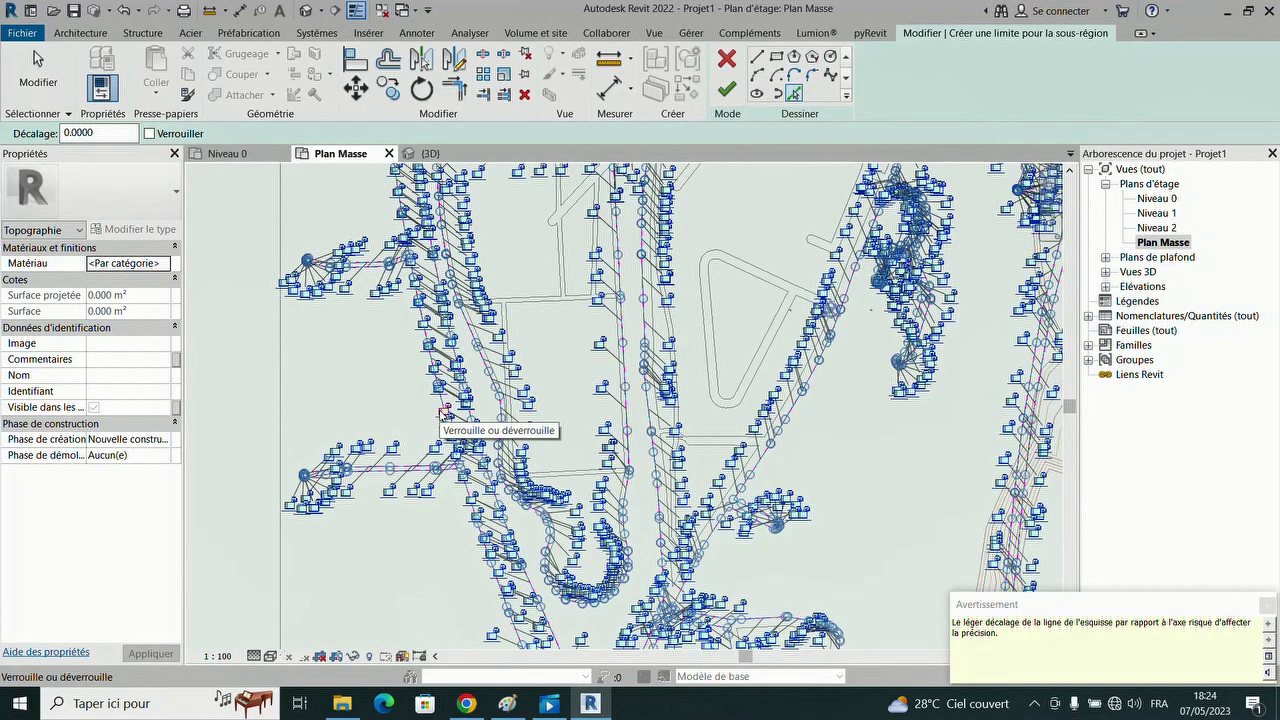
- Add the remaining road outlines, including the winding road across the contoured slopes, to the sub-region boundary
key("Escape")
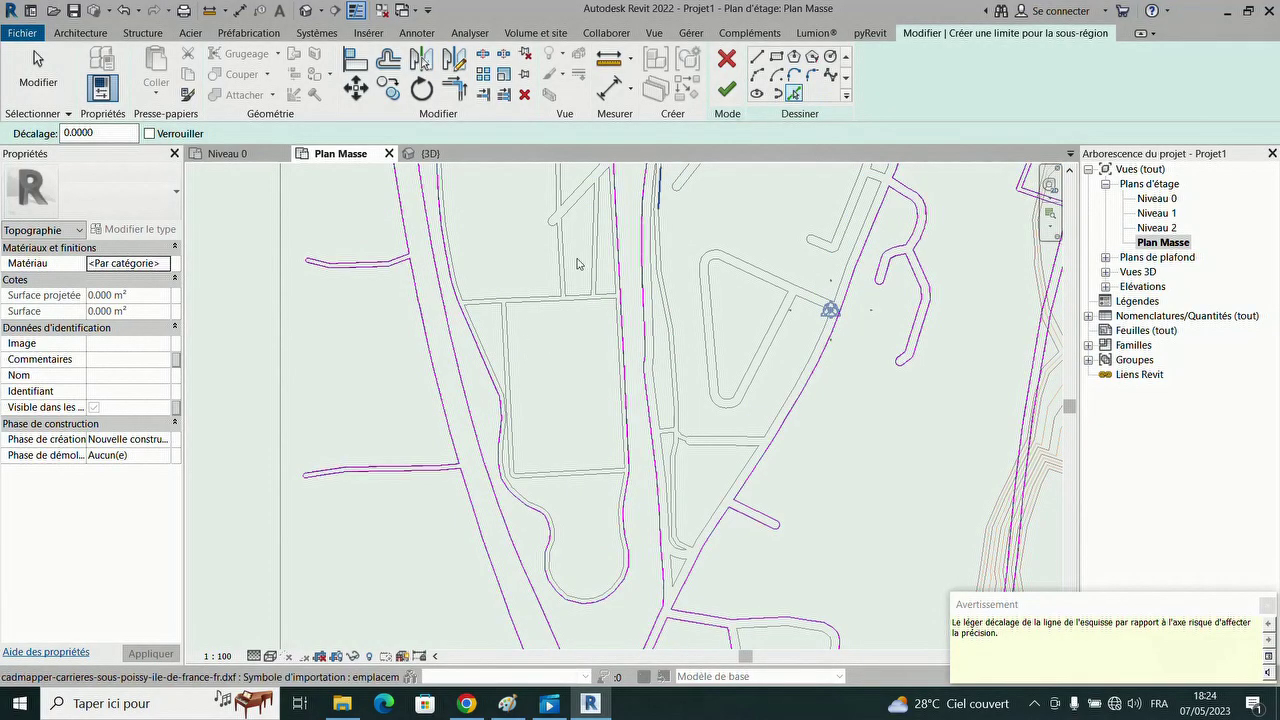
scroll(471, 298, "up", 2)
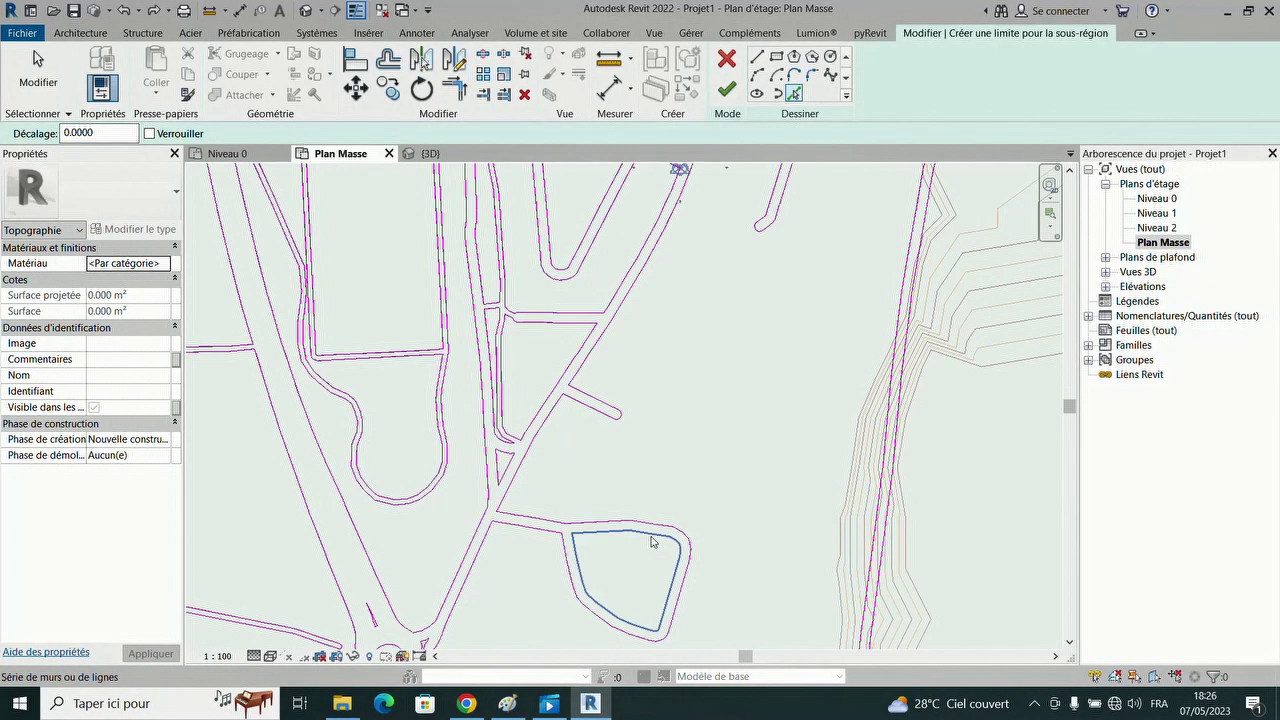
scroll(652, 541, "down", 3)
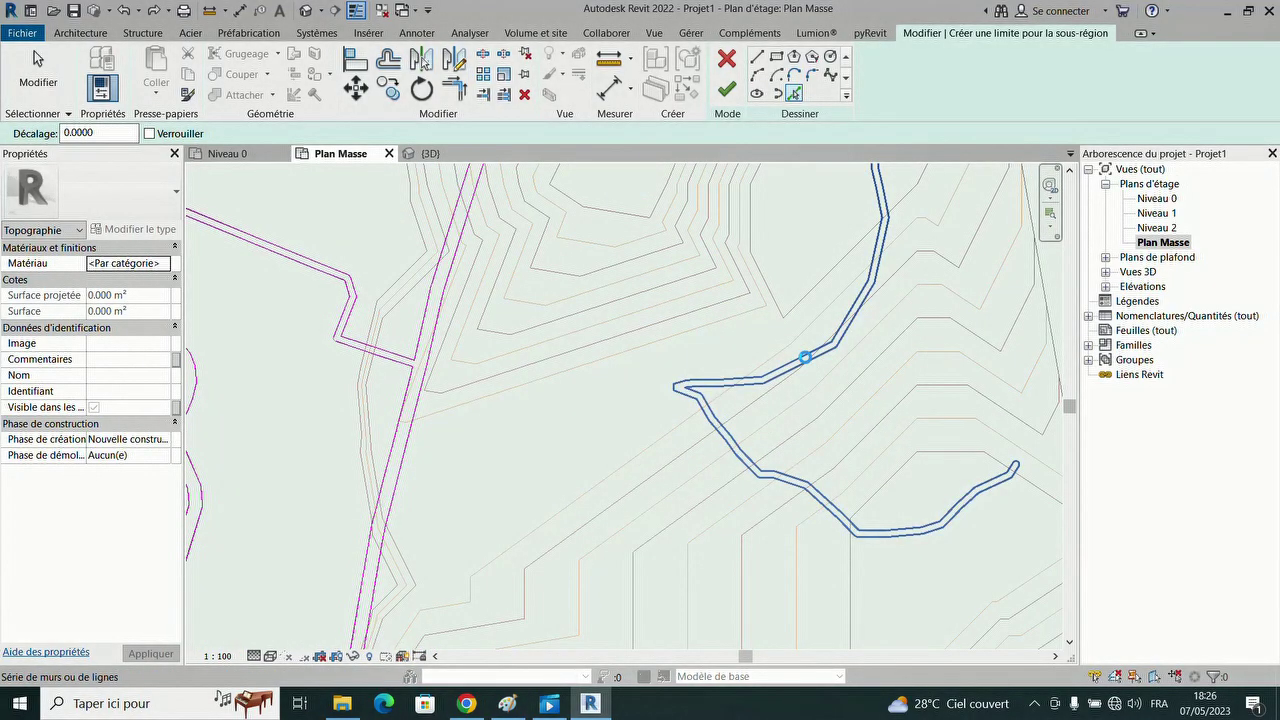
left_click(805, 357)
scroll(799, 378, "down", 1)
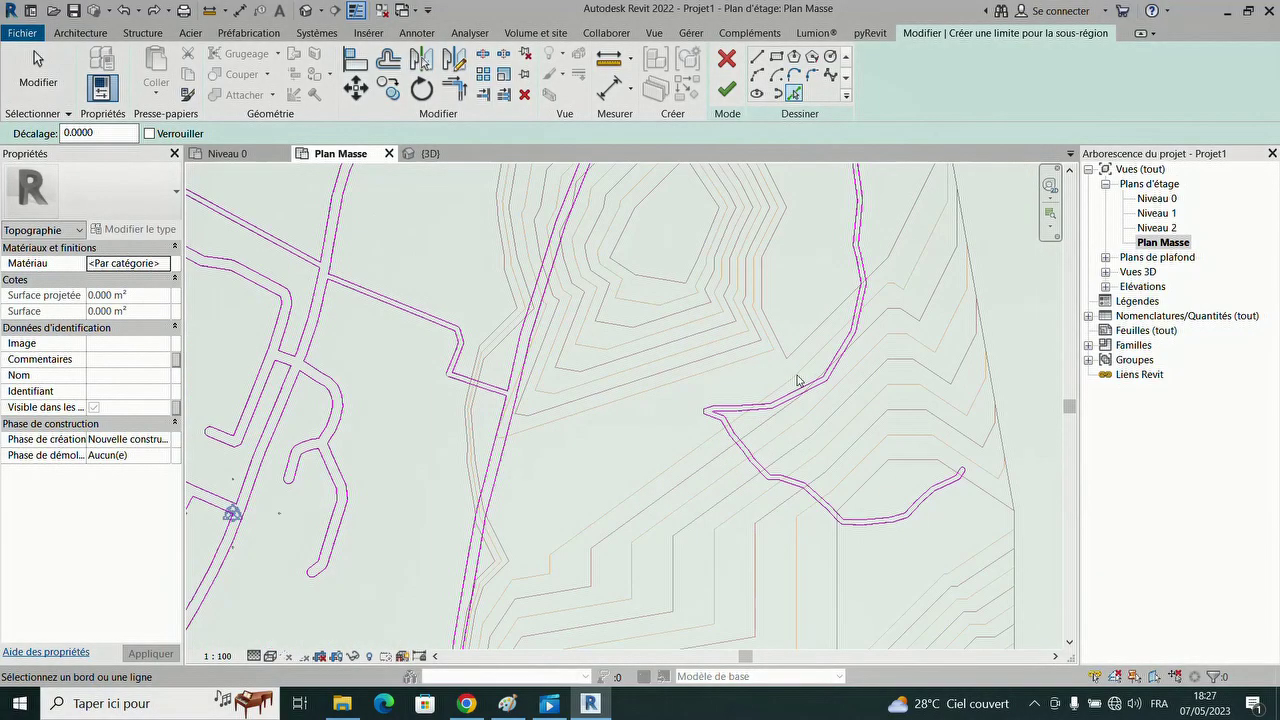
scroll(797, 378, "down", 2)
scroll(797, 379, "down", 2)
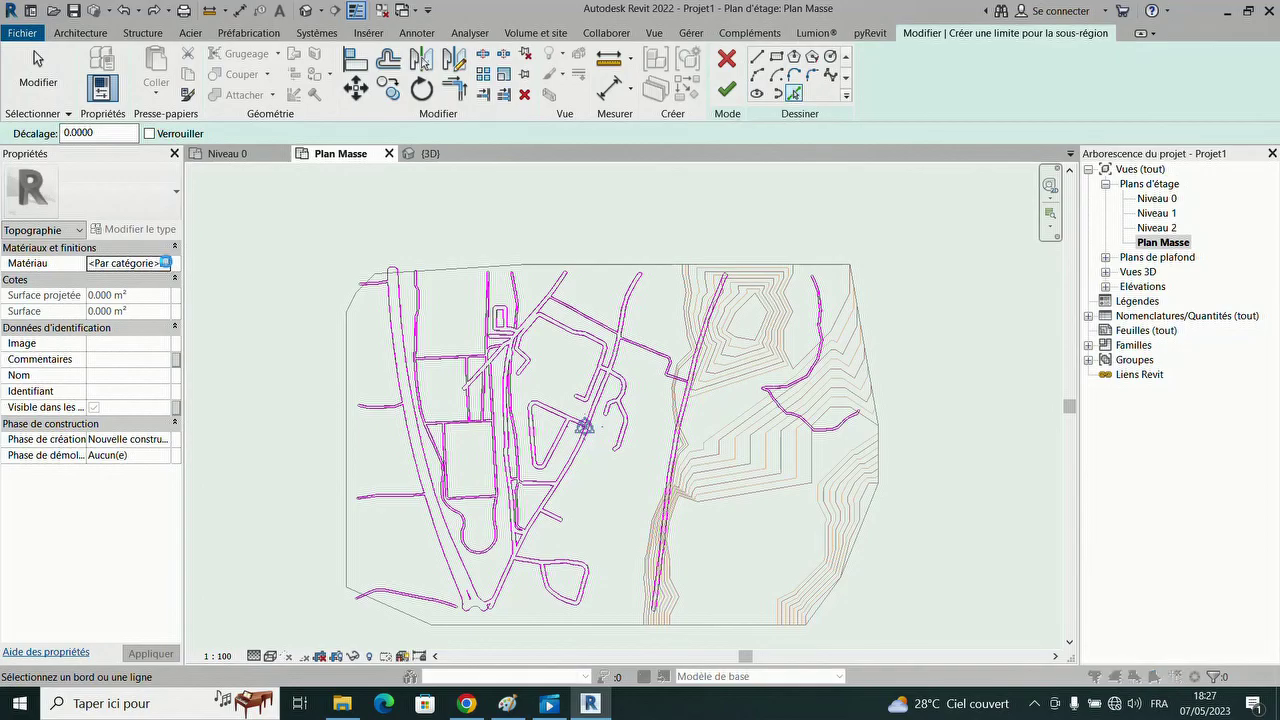
- Search the project materials for "hal" and choose Asphalte, bitume as the road sub-region's material
left_click(166, 263)
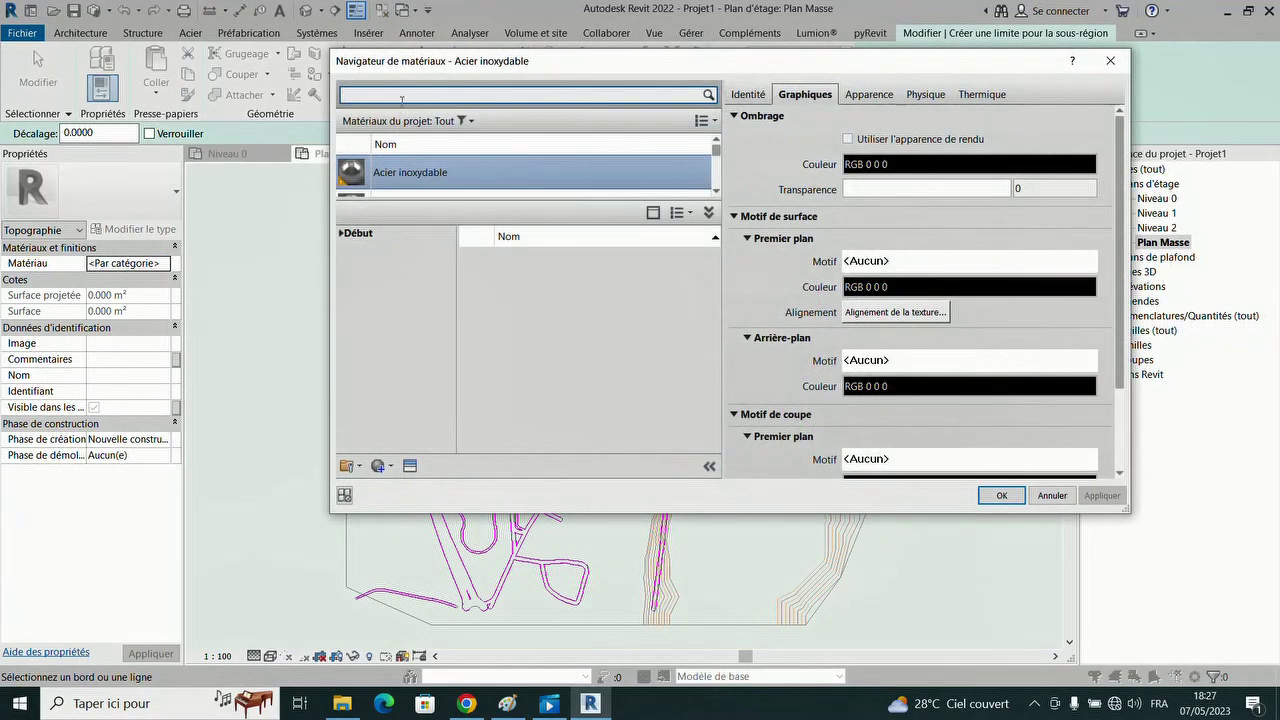
type("hal")
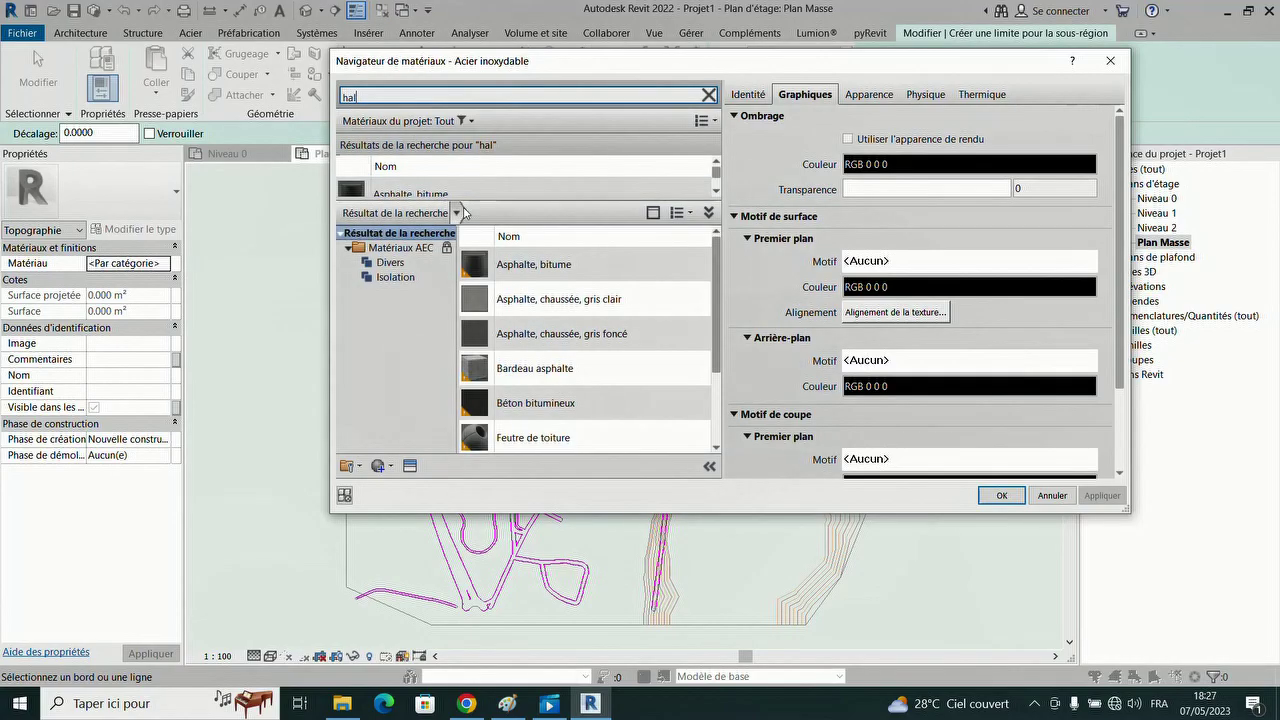
left_click_drag(471, 205, 471, 335)
left_click(480, 194)
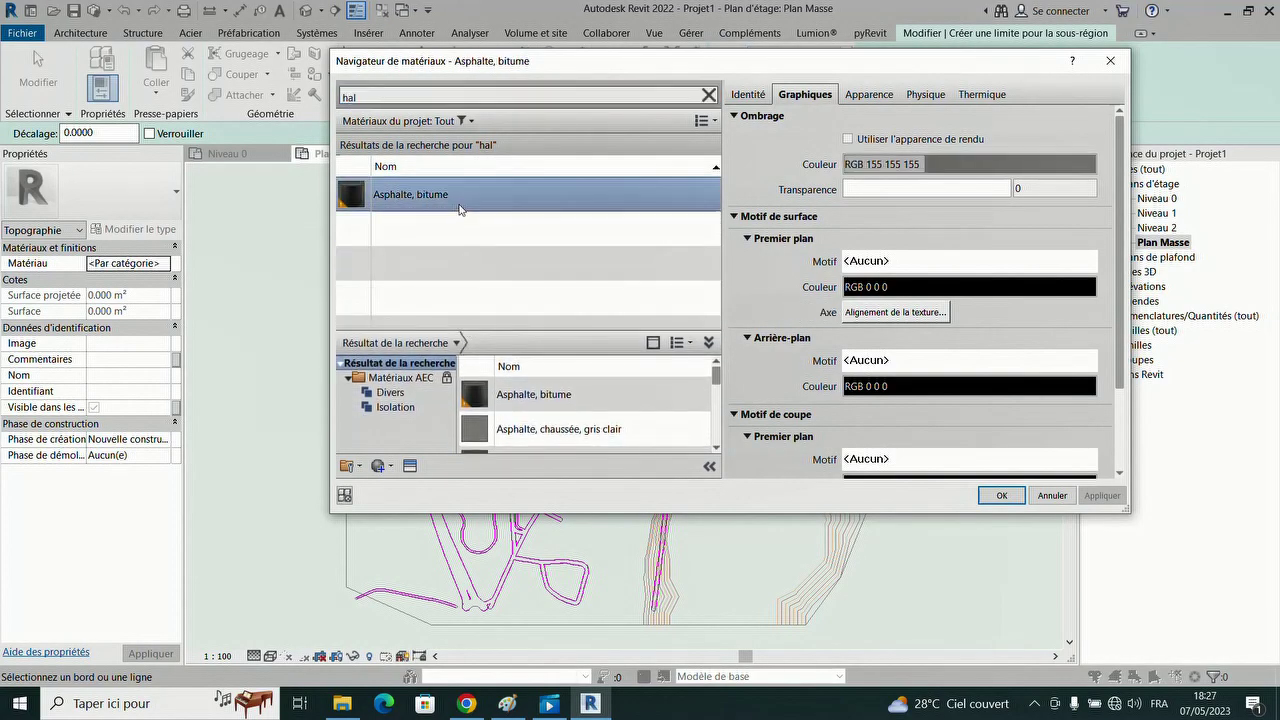
- Set the shading colour of Asphalte, bitume to dark grey RGB 82 82 82 and apply the material to the road sub-region
left_click(1025, 166)
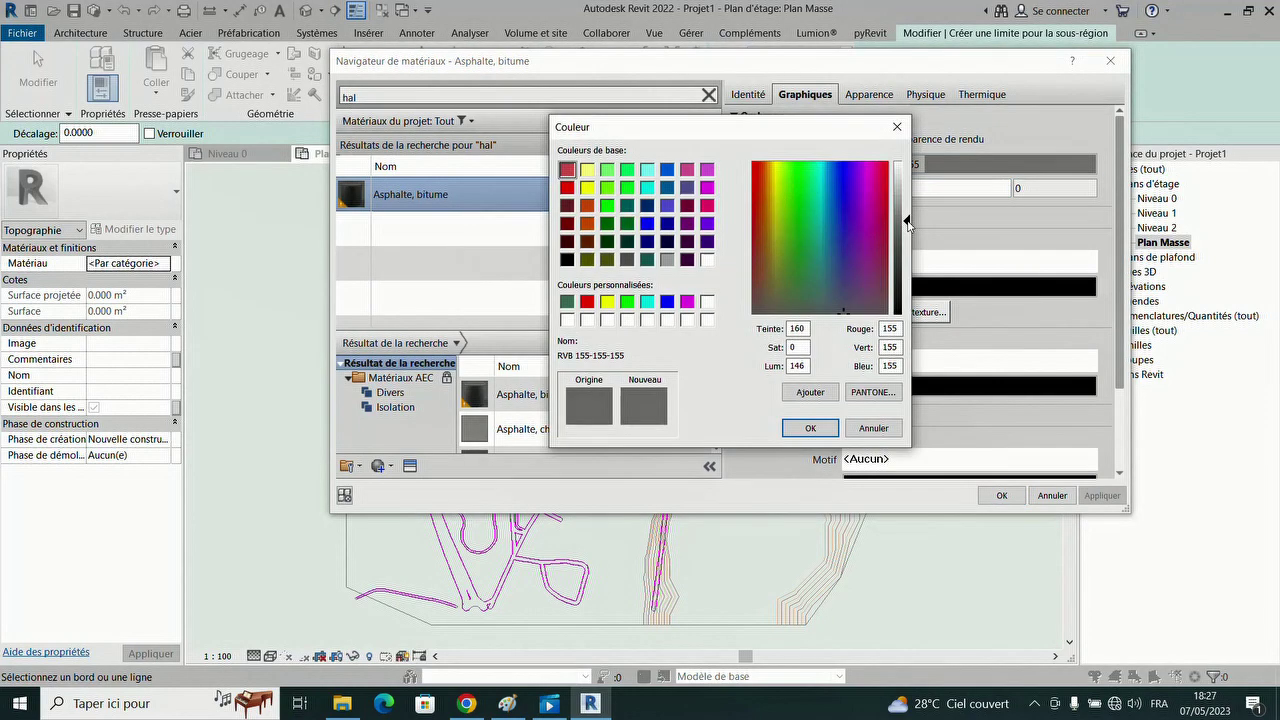
left_click_drag(908, 216, 907, 267)
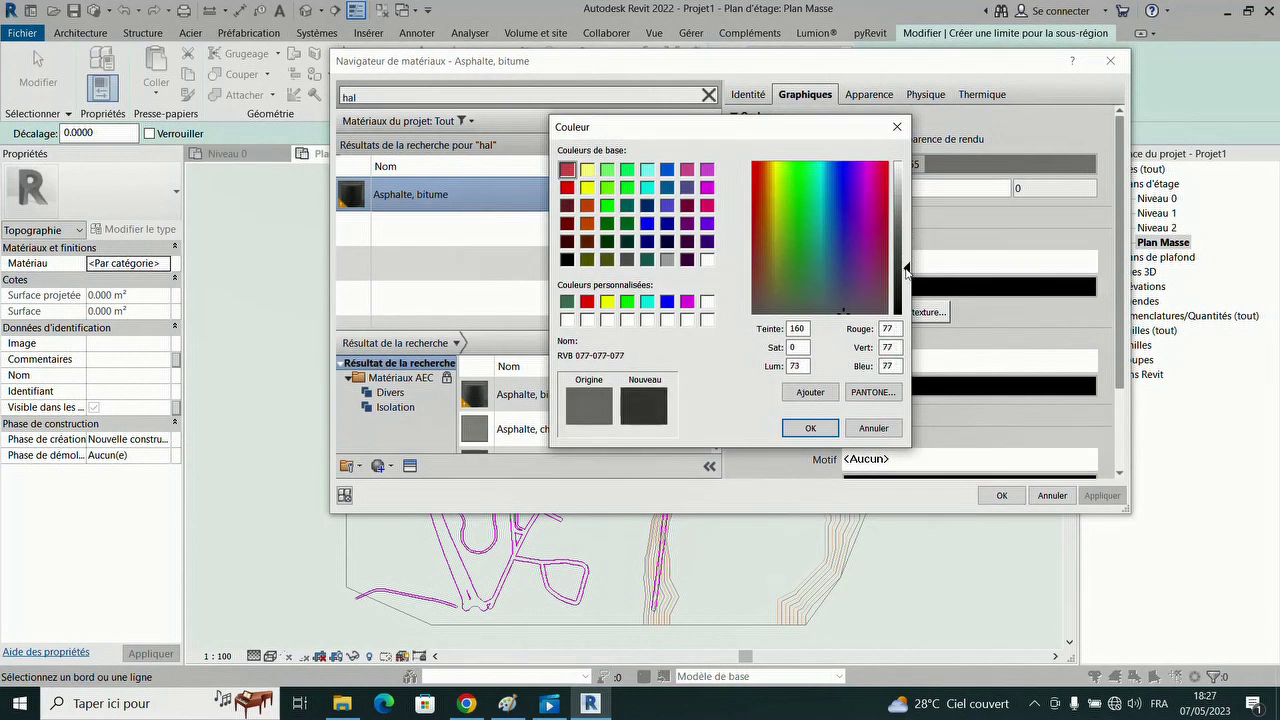
left_click(810, 427)
left_click(1102, 495)
left_click(1000, 495)
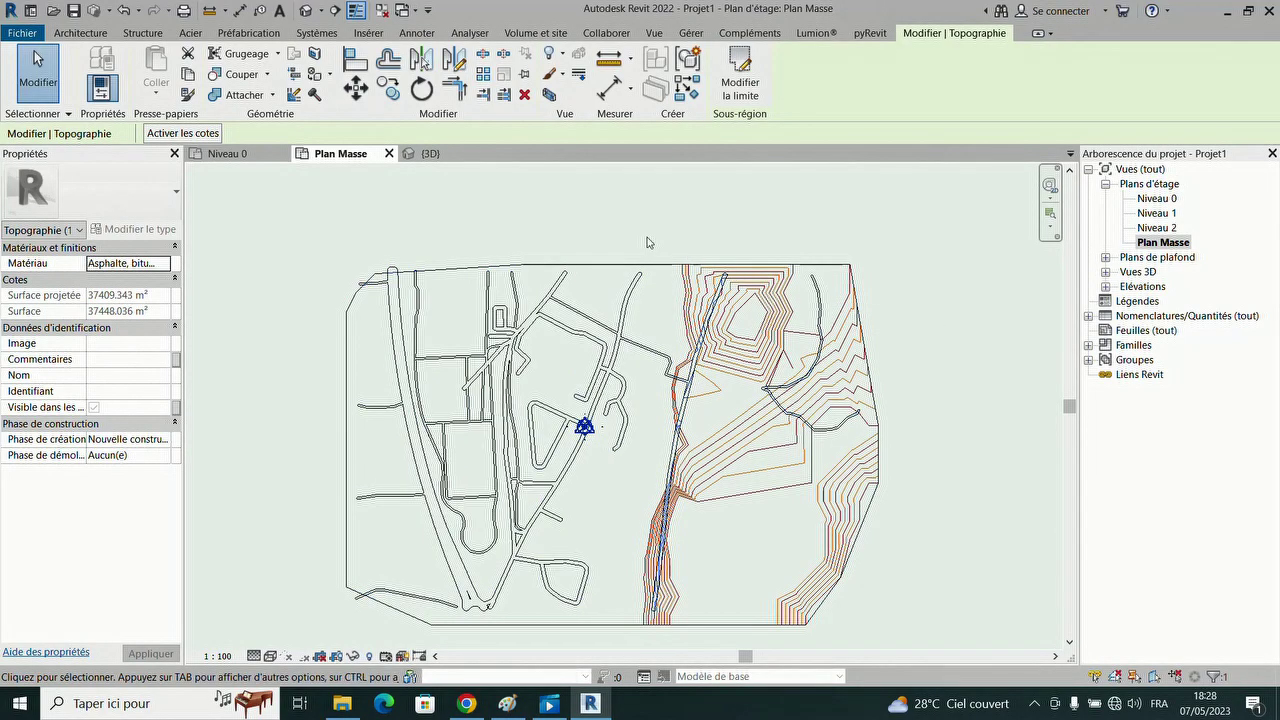
- Inspect the asphalt road sub-region on the terrain in the 3D view
left_click(426, 153)
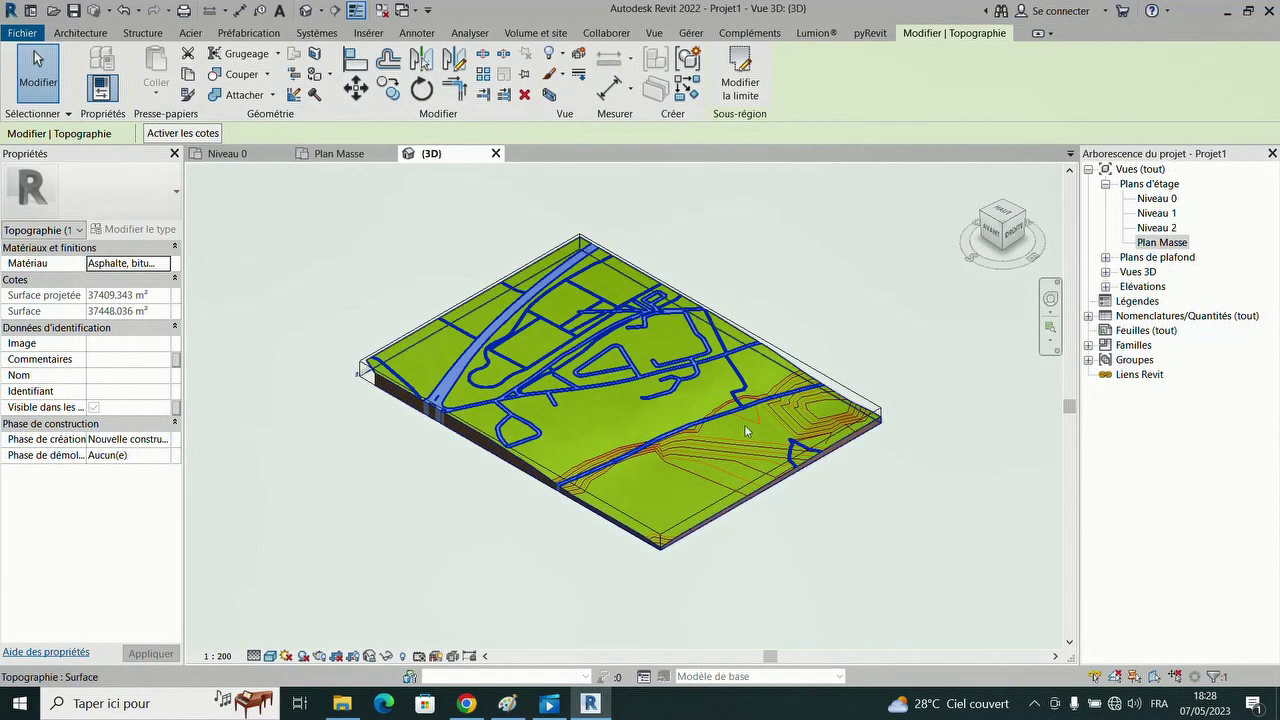
scroll(590, 393, "up", 2)
scroll(670, 396, "down", 3)
key("Escape")
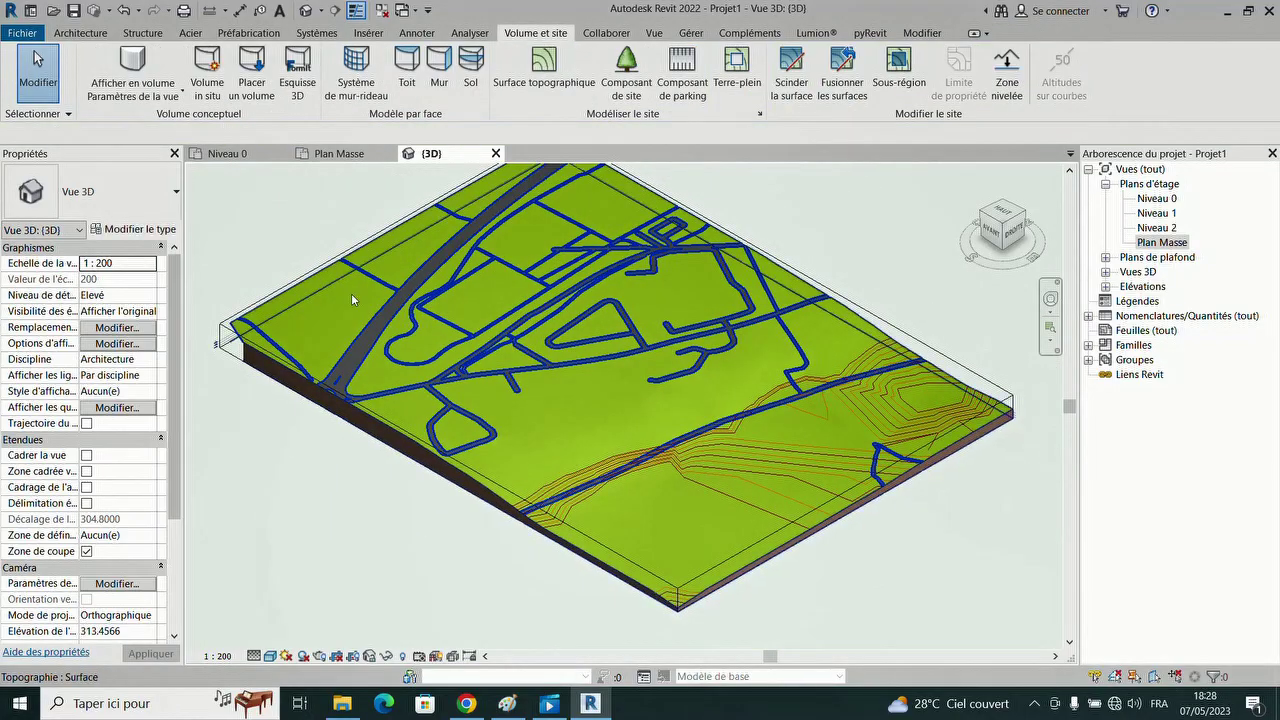
- In the Plan Masse view, hide the linked cadmapper DXF's outline layer and show its water layer
left_click(340, 153)
scroll(808, 369, "up", 2)
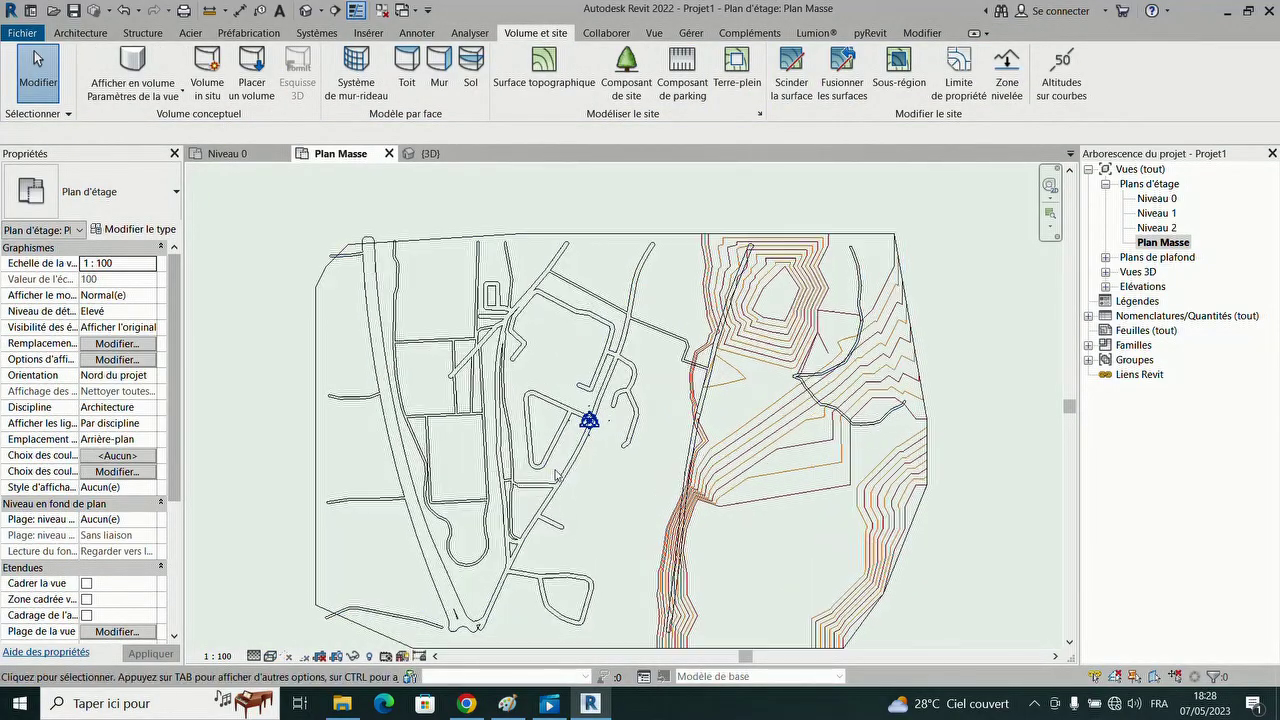
scroll(776, 256, "down", 3)
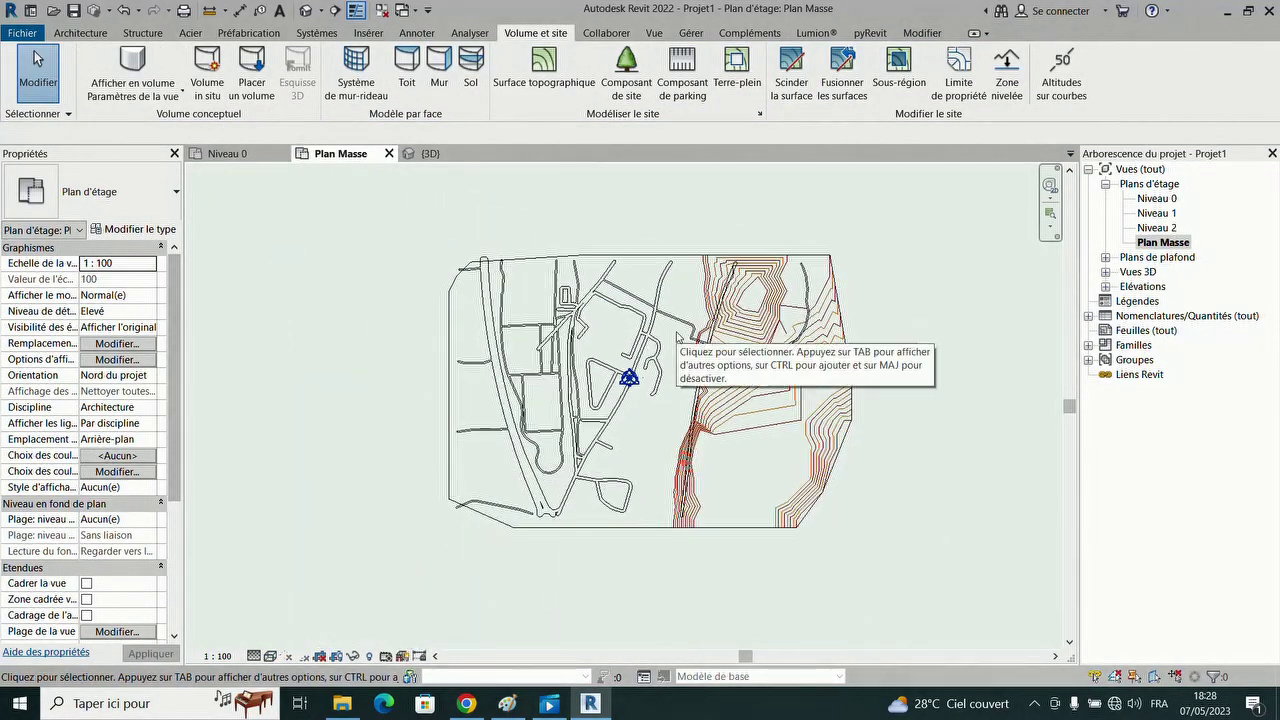
key("v")
key("v")
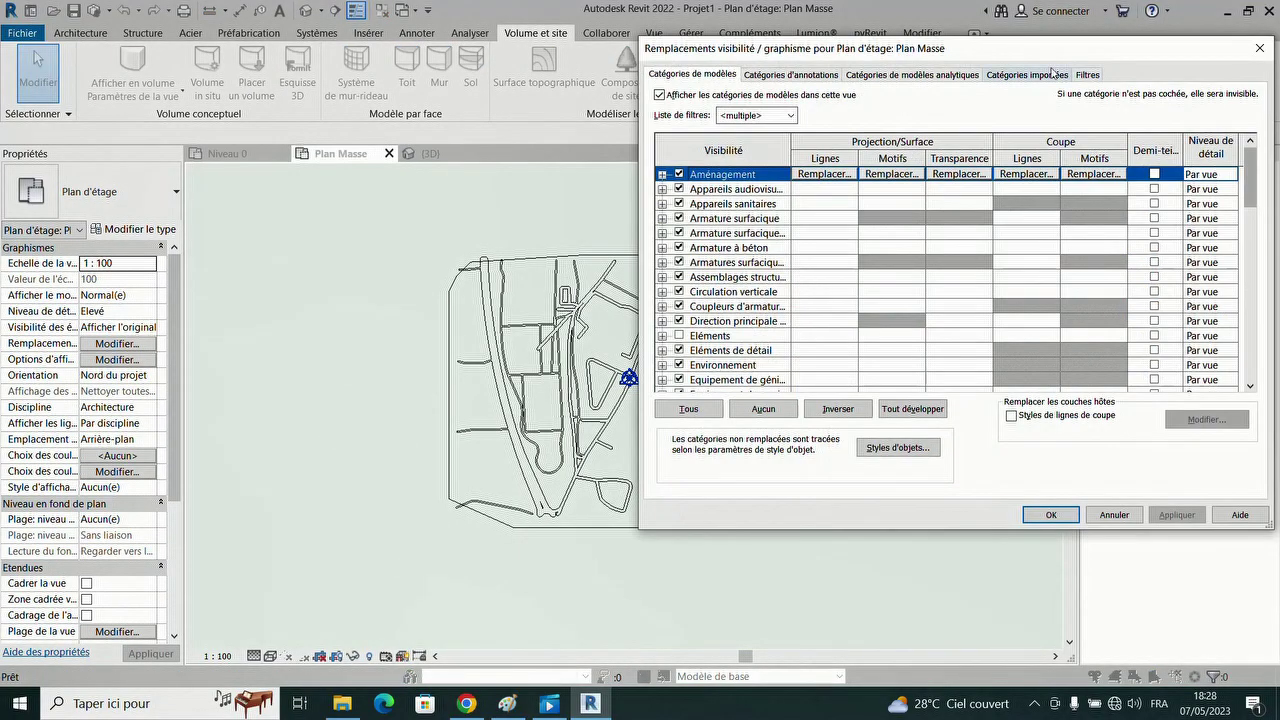
left_click(1050, 74)
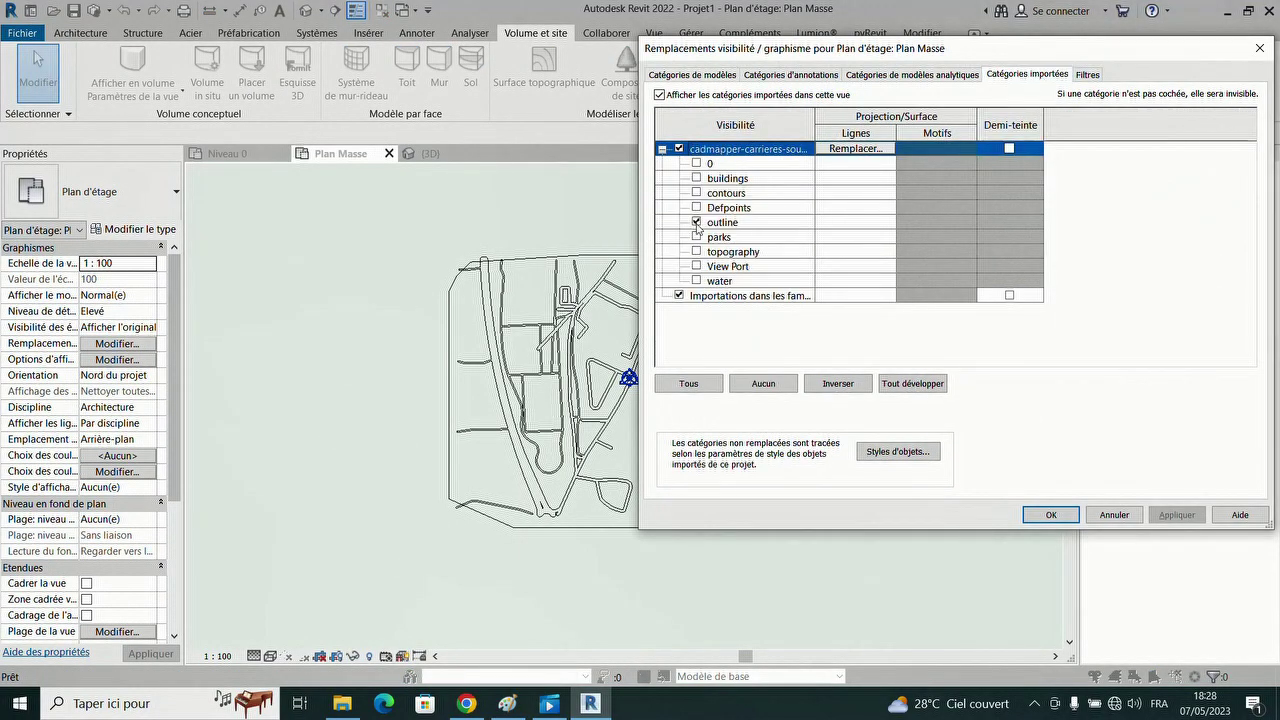
left_click(697, 223)
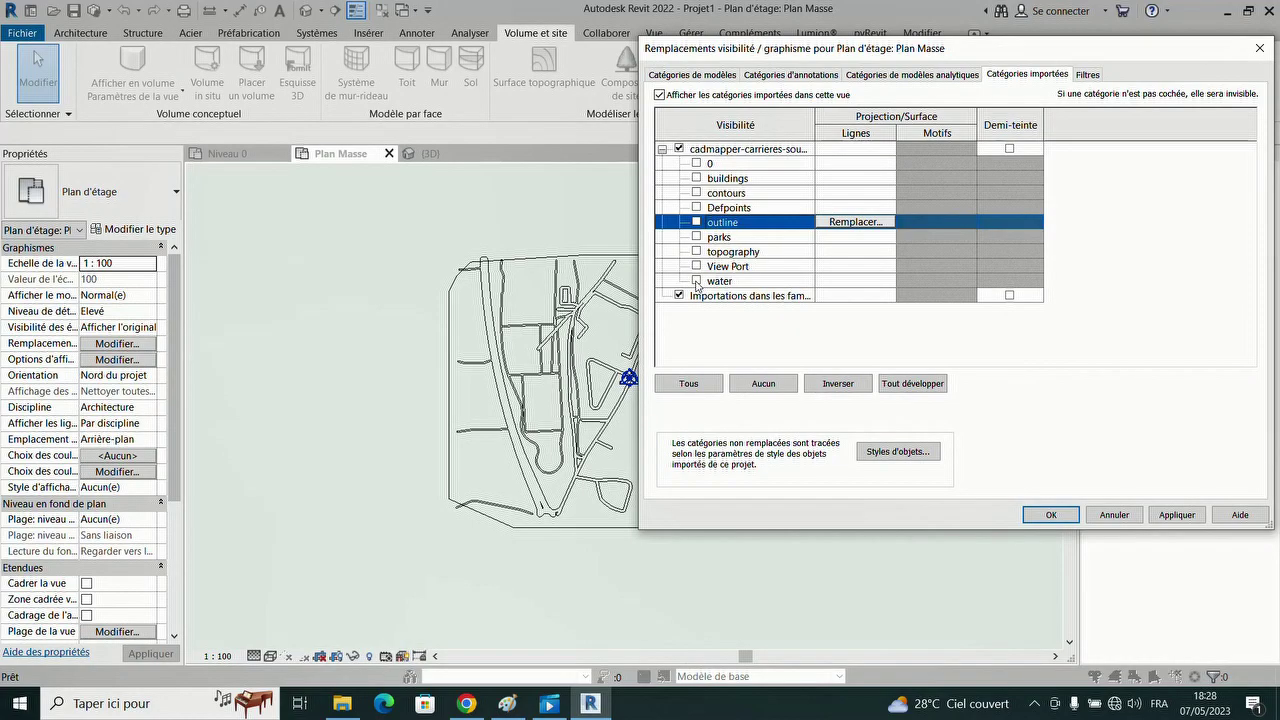
left_click(697, 281)
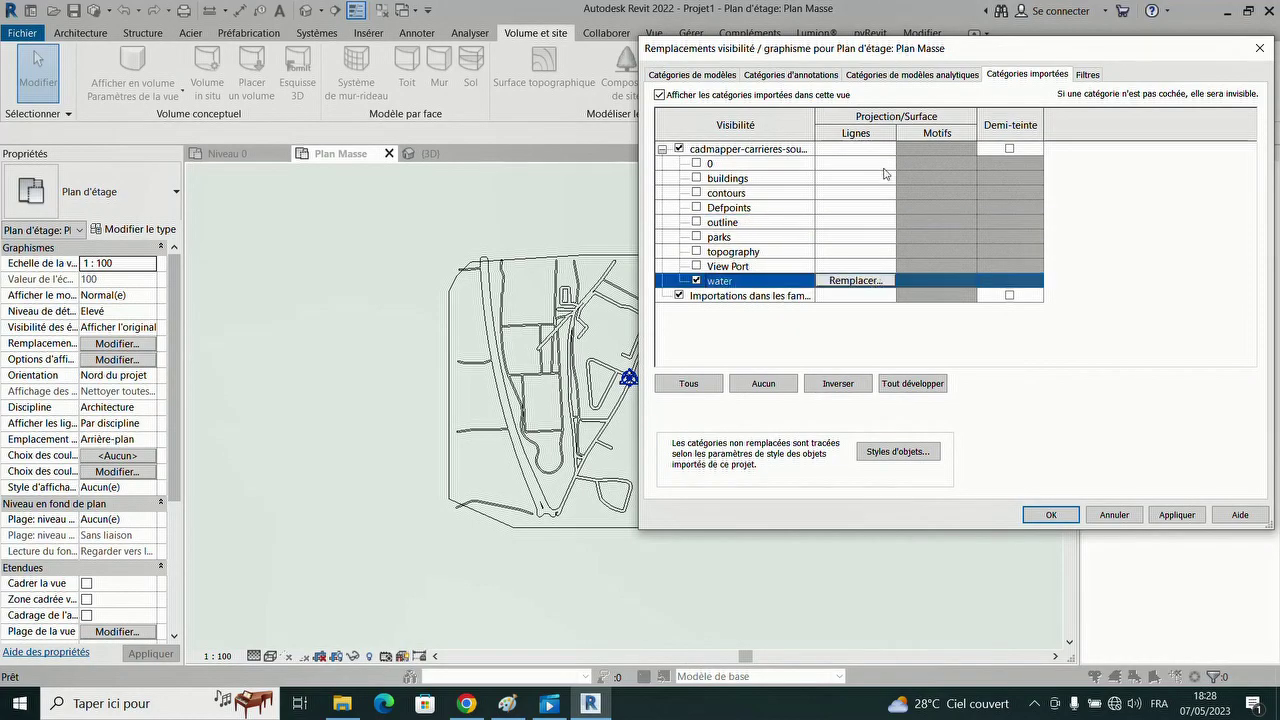
- Override the projection line colour of the DXF's water layer with blue in the Plan Masse view
left_click(853, 281)
left_click(875, 286)
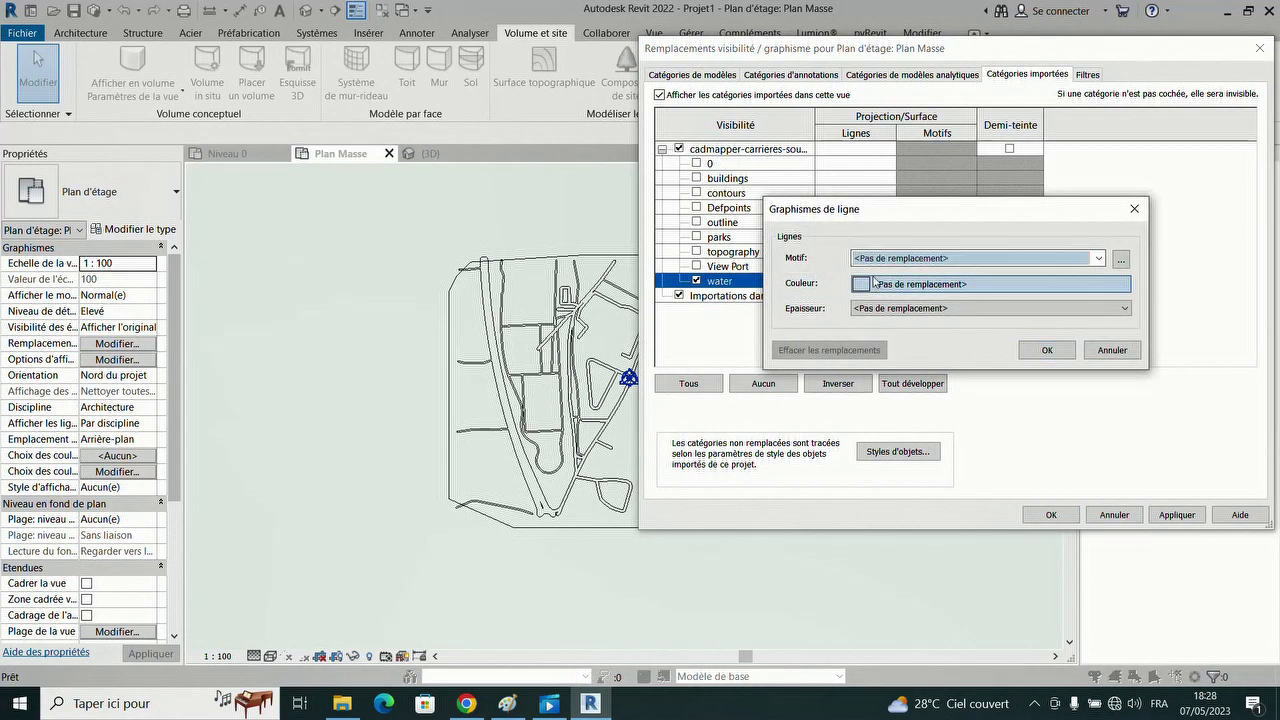
left_click(893, 304)
left_click(1037, 432)
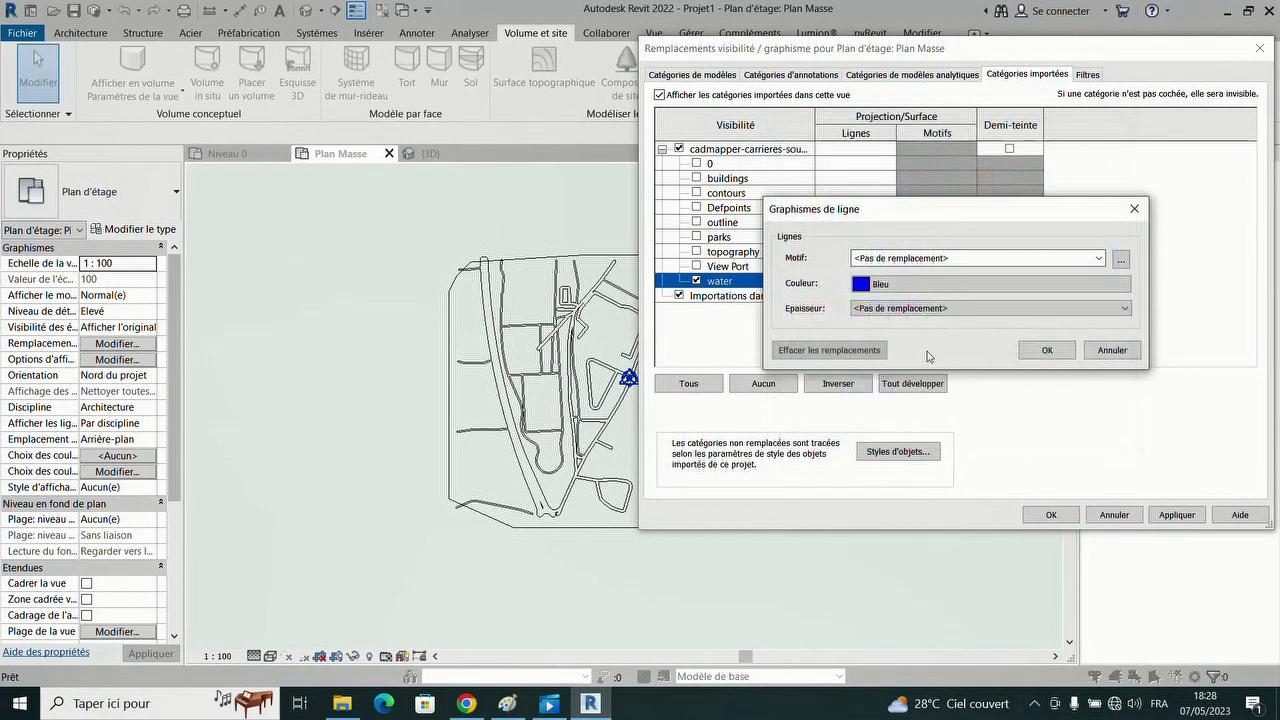
left_click(1049, 353)
left_click(1177, 514)
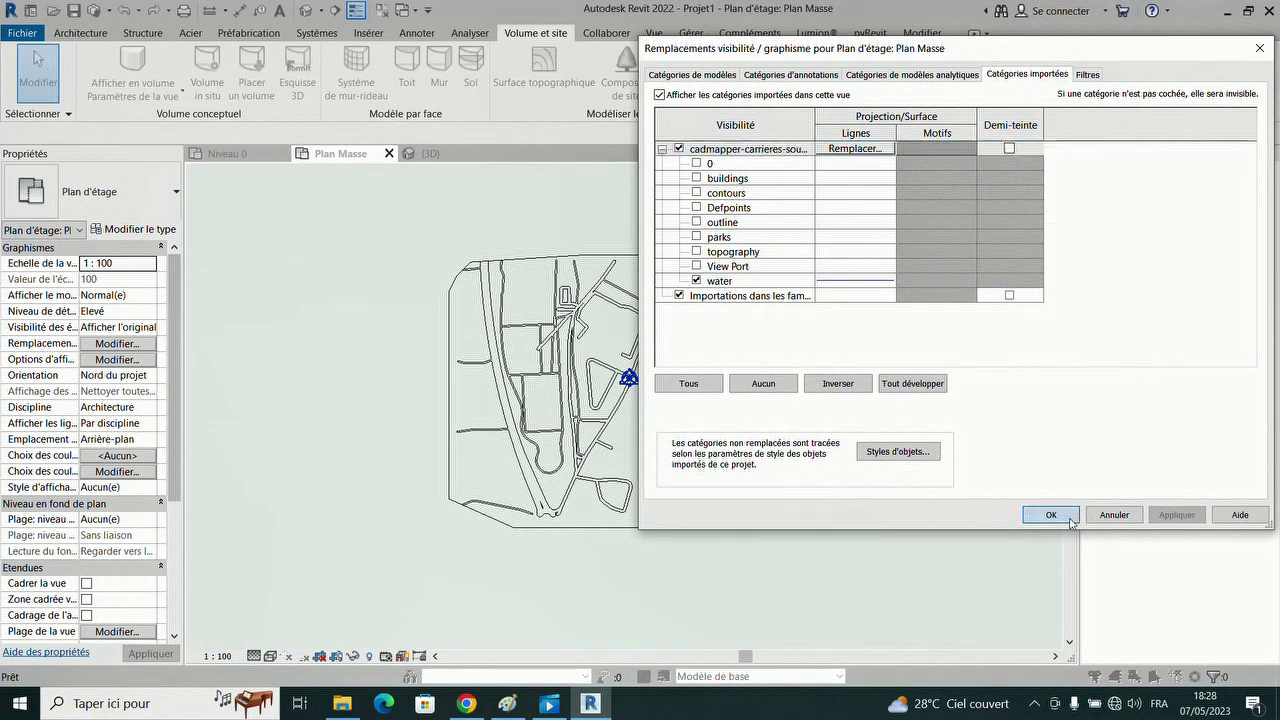
left_click(1050, 514)
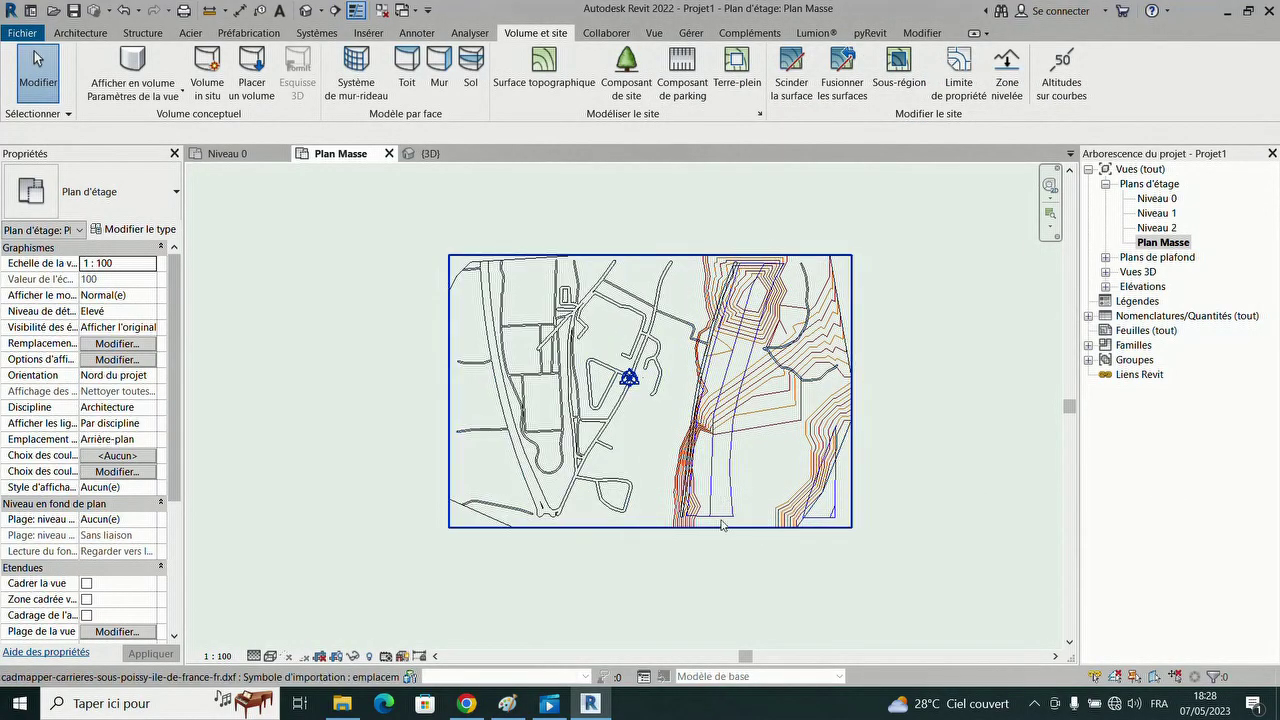
- Start a new site sub-region and pick the long river outline and the small triangular water outline as its boundaries
left_click(904, 70)
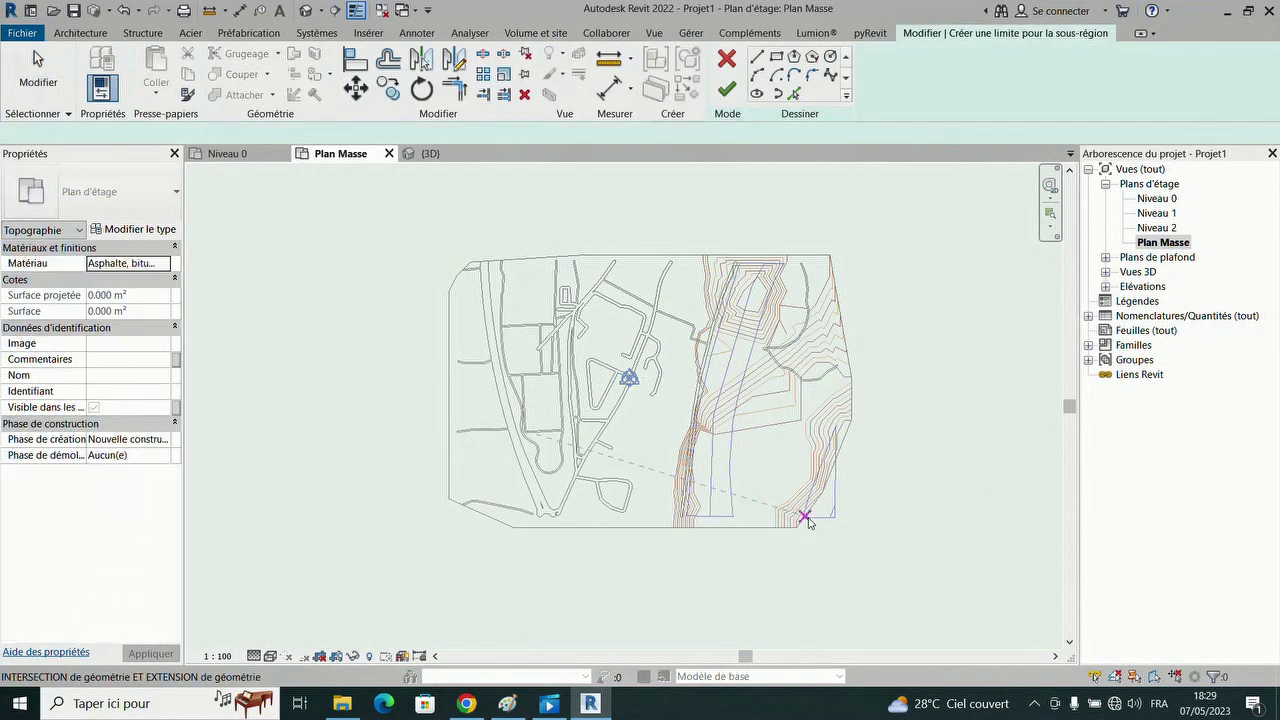
left_click(794, 94)
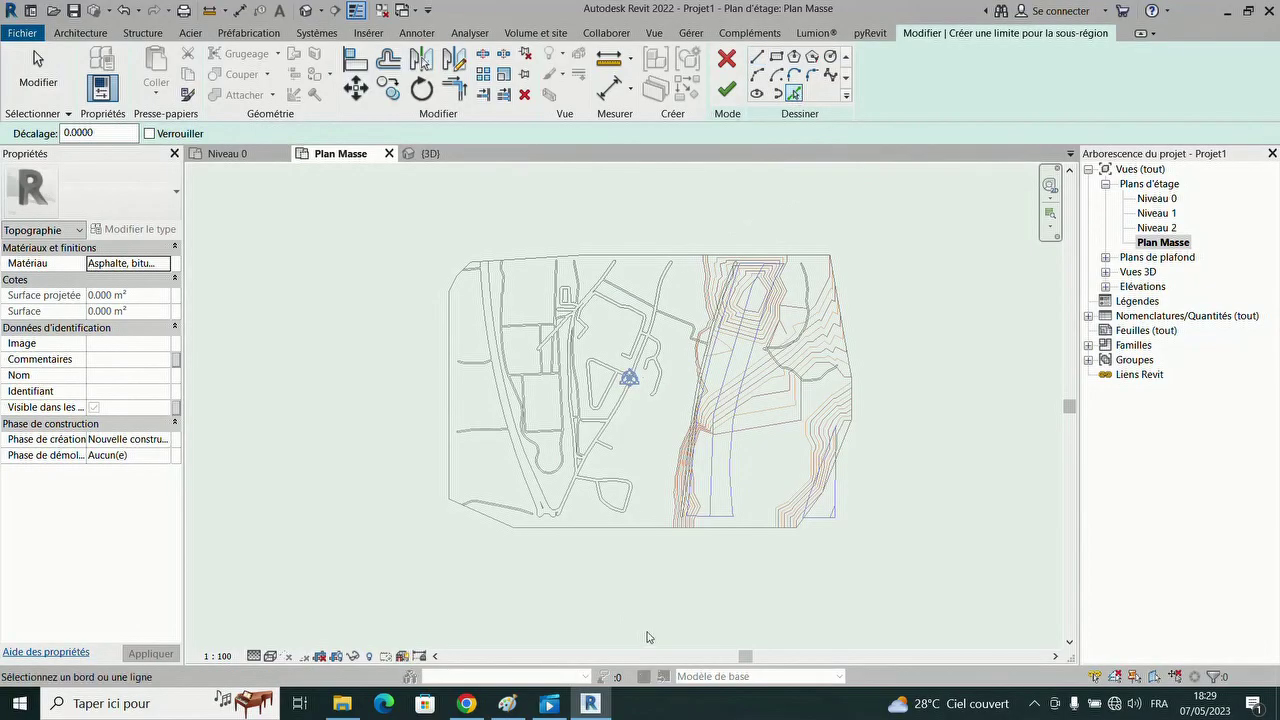
scroll(733, 487, "up", 3)
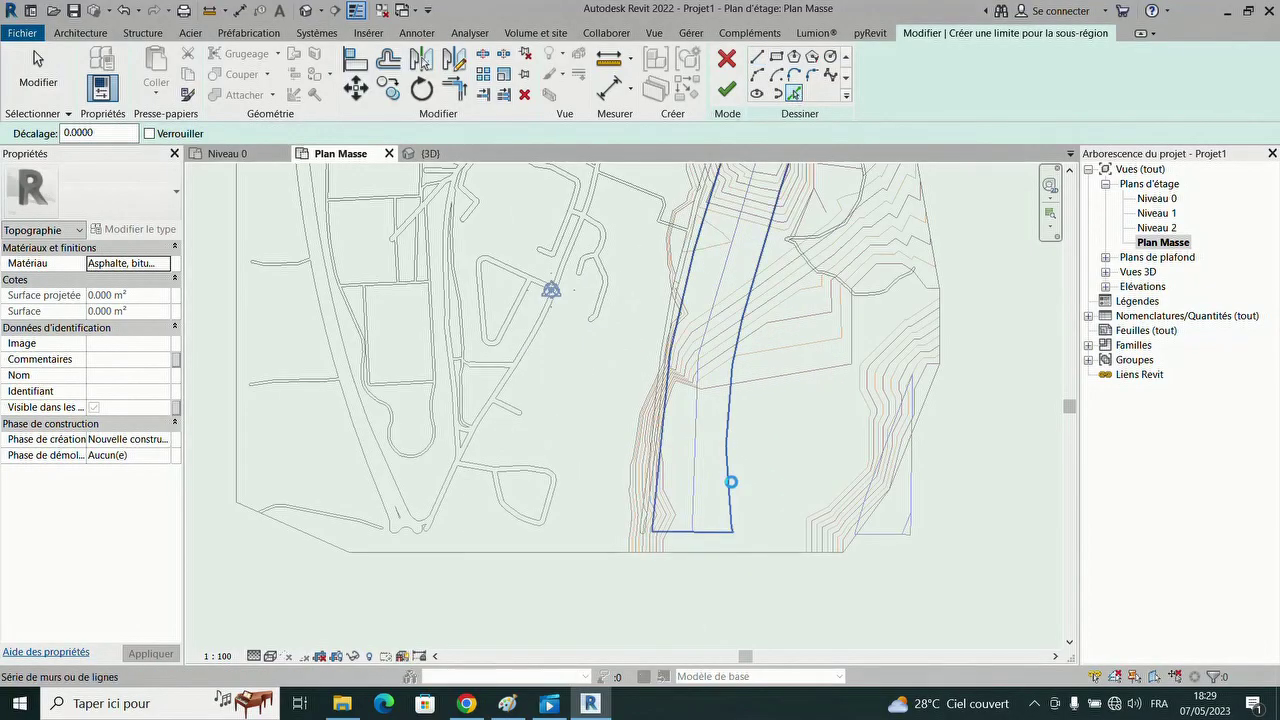
left_click(731, 482)
left_click(893, 535)
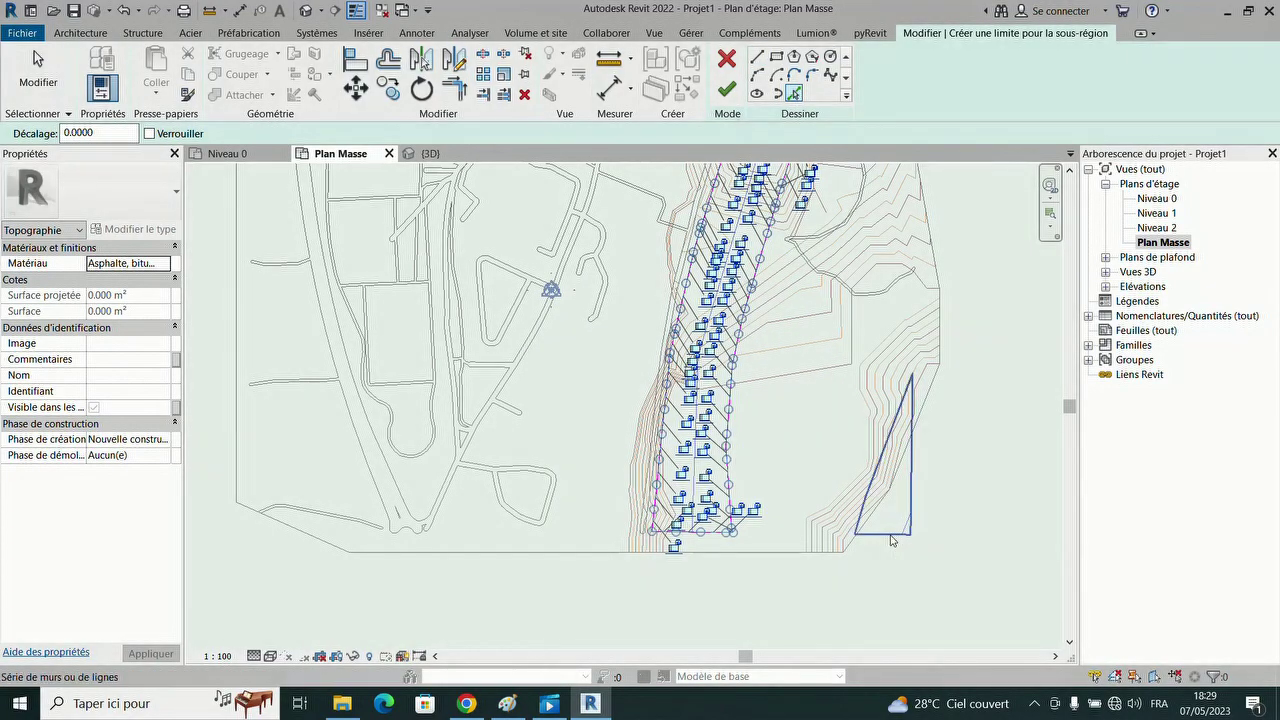
key("Escape")
key("Escape")
scroll(678, 293, "down", 5)
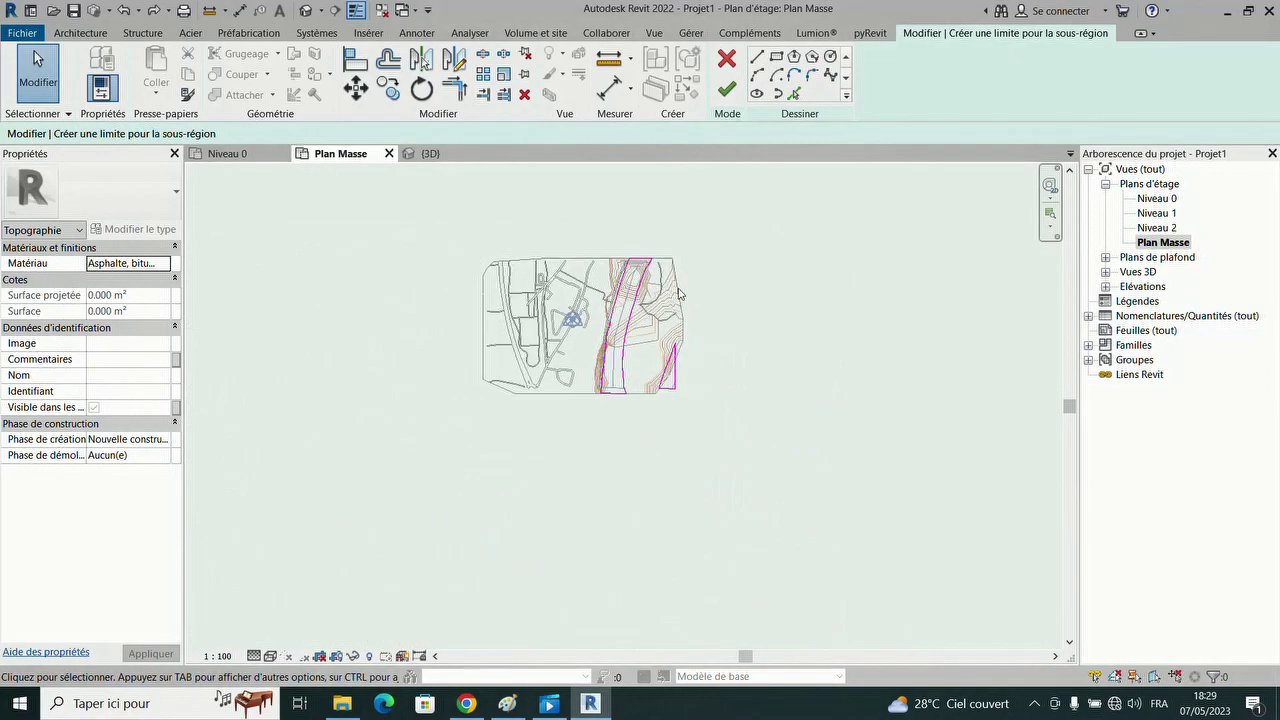
scroll(678, 293, "up", 2)
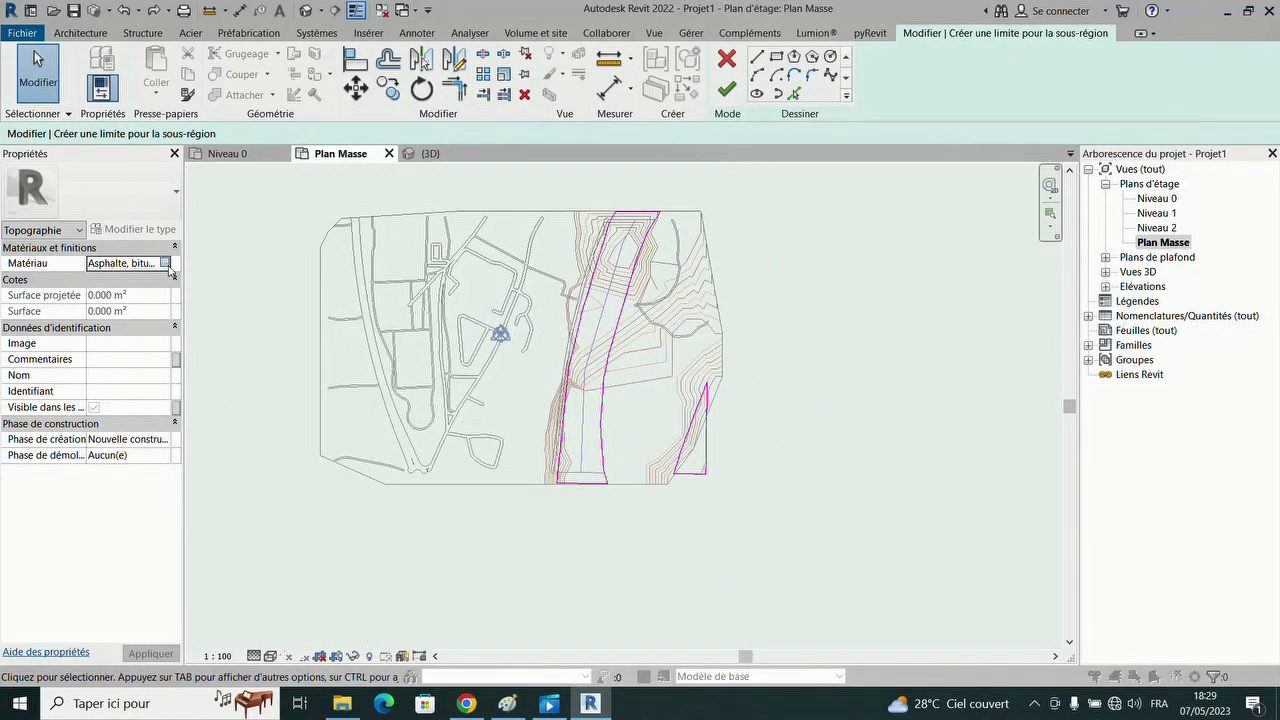
- Search the materials for "eau" and add Eau from the Liquide library as the water sub-region's material
left_click(166, 264)
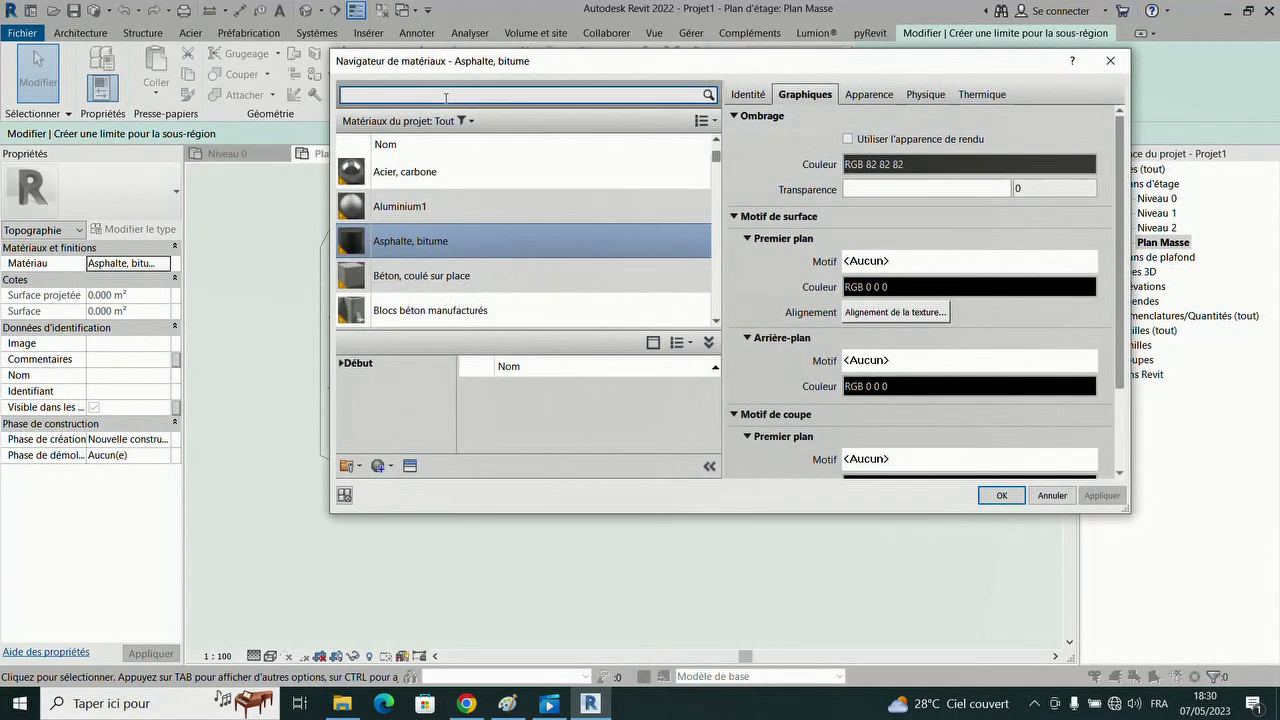
type("eau")
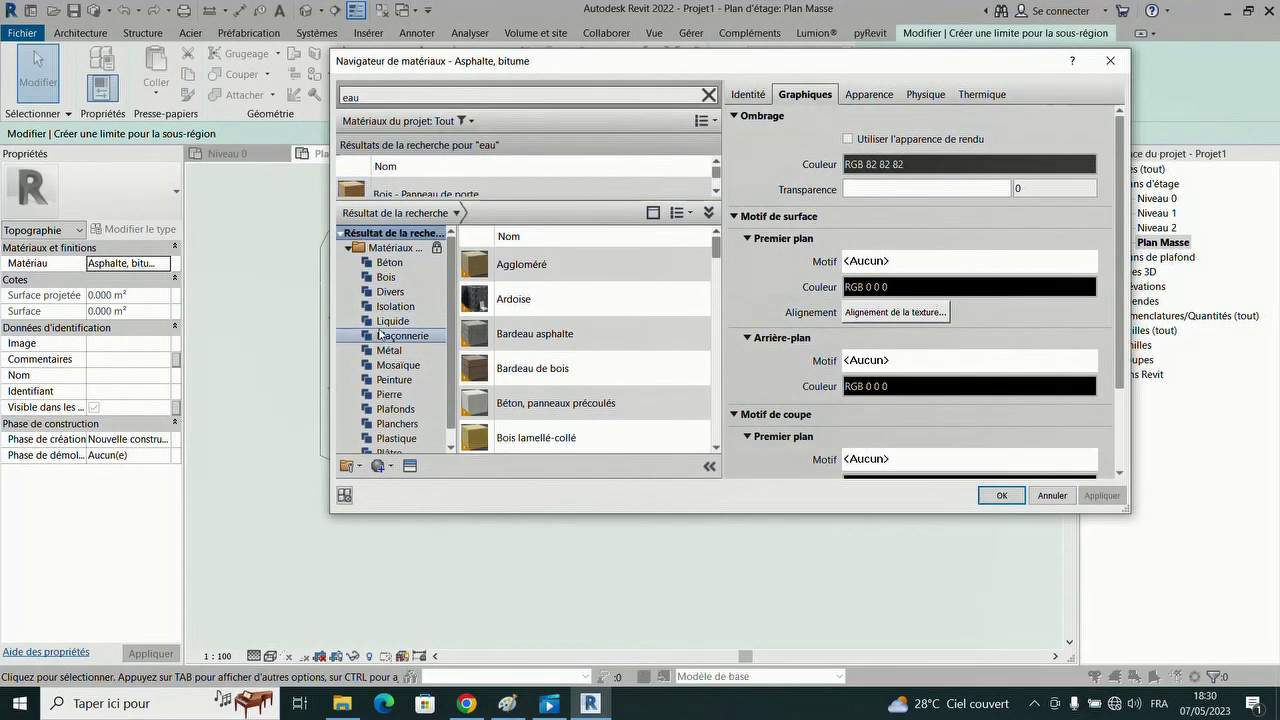
left_click(388, 321)
left_click(695, 263)
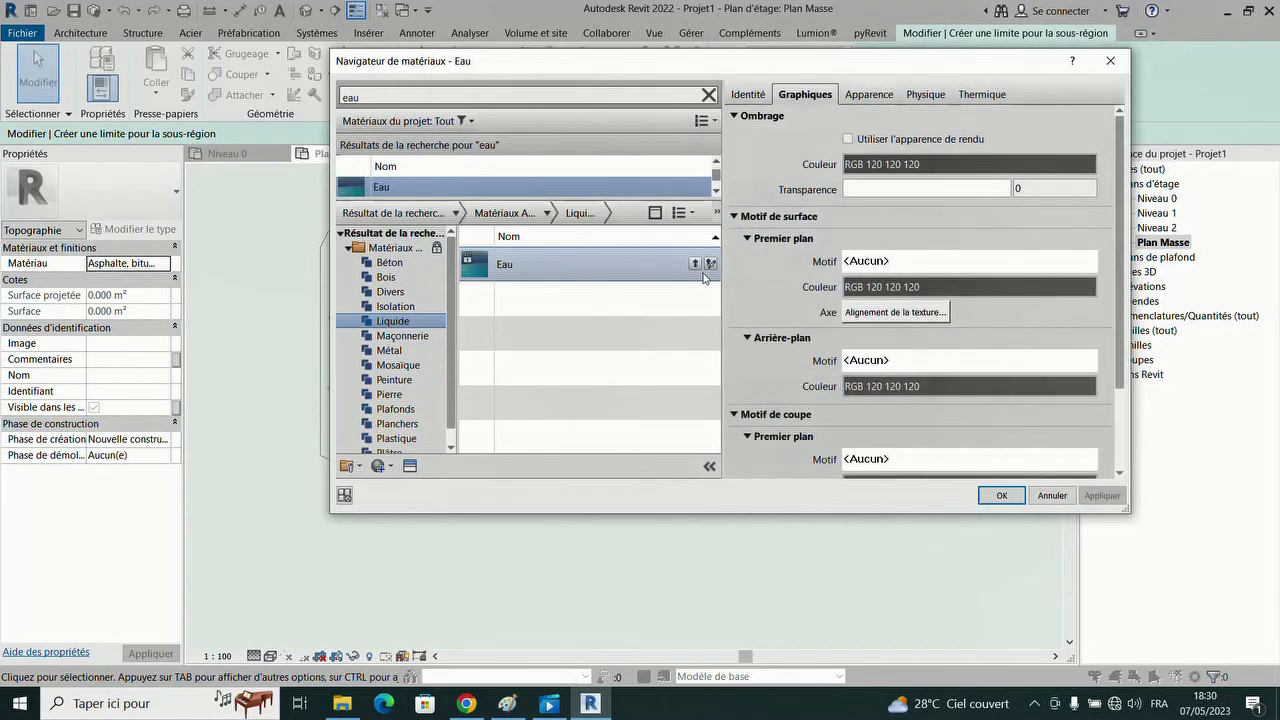
- Adopt the render appearance colour RGB 108 195 217 for the Eau material's shading, set its transparency to 24 and assign it
left_click(848, 139)
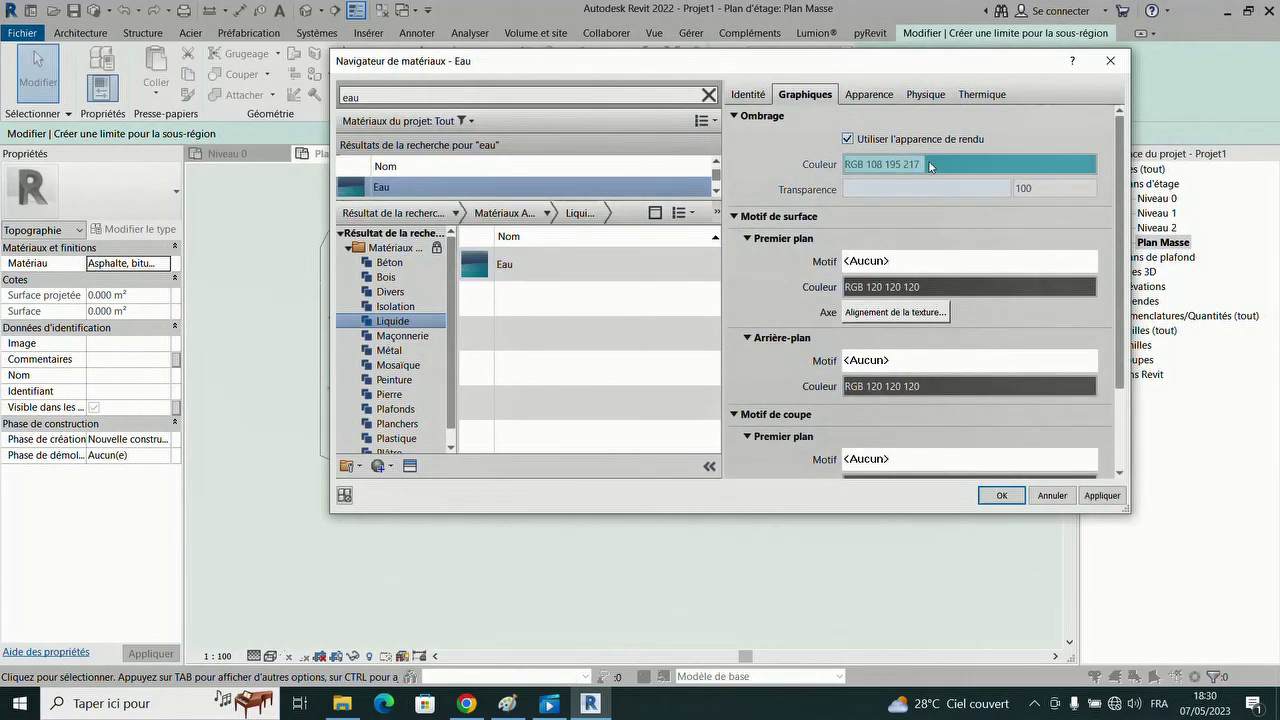
left_click(848, 139)
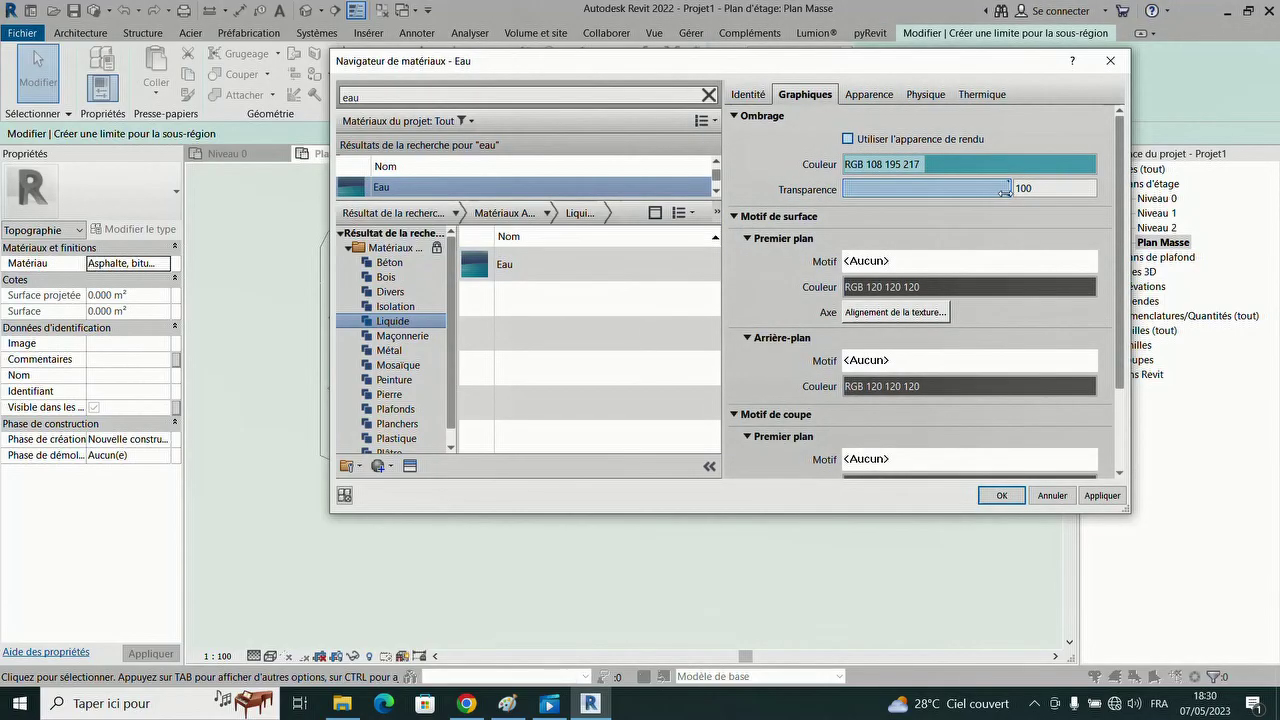
left_click_drag(1005, 192, 900, 189)
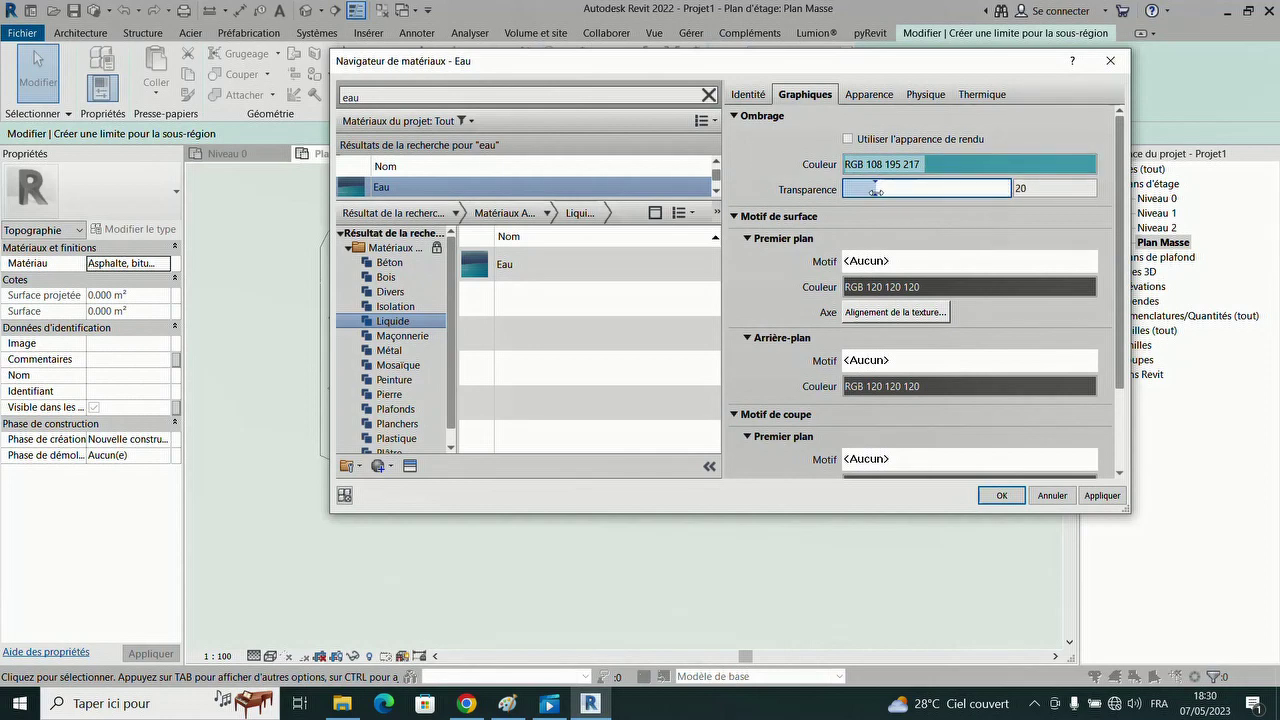
left_click(1001, 495)
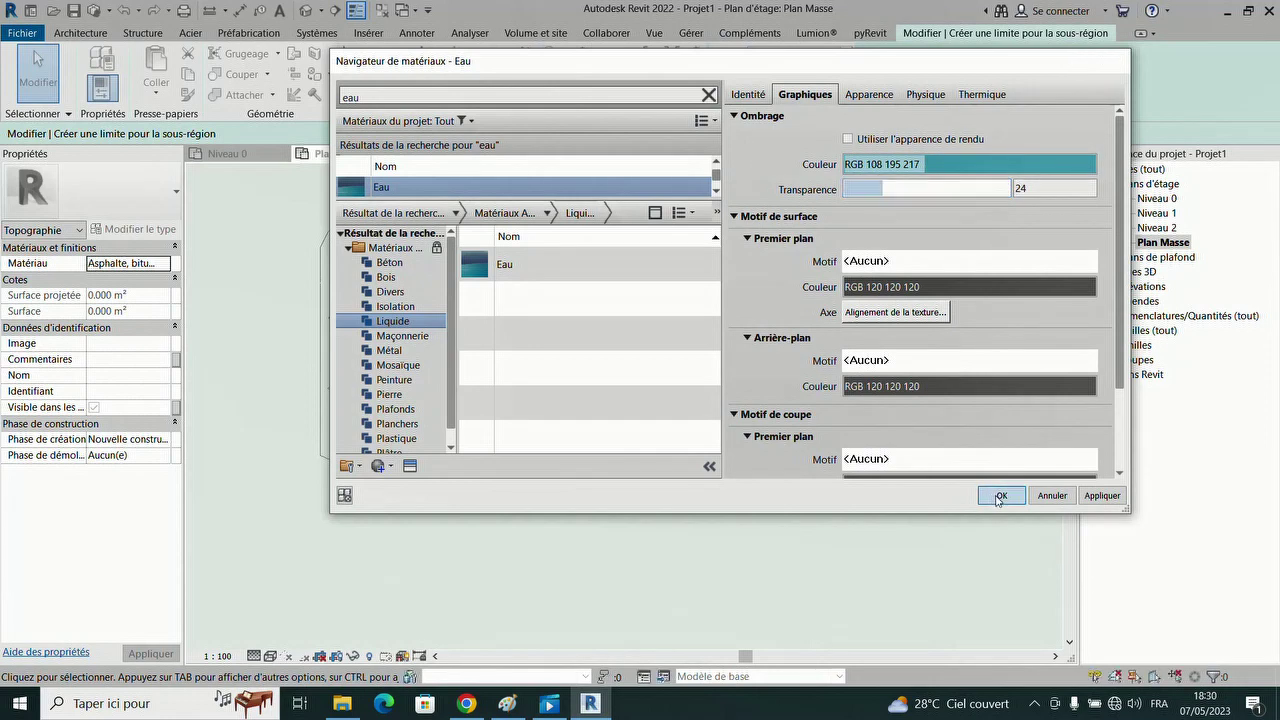
- Finish the water sub-region and view it in the 3D view
left_click(727, 90)
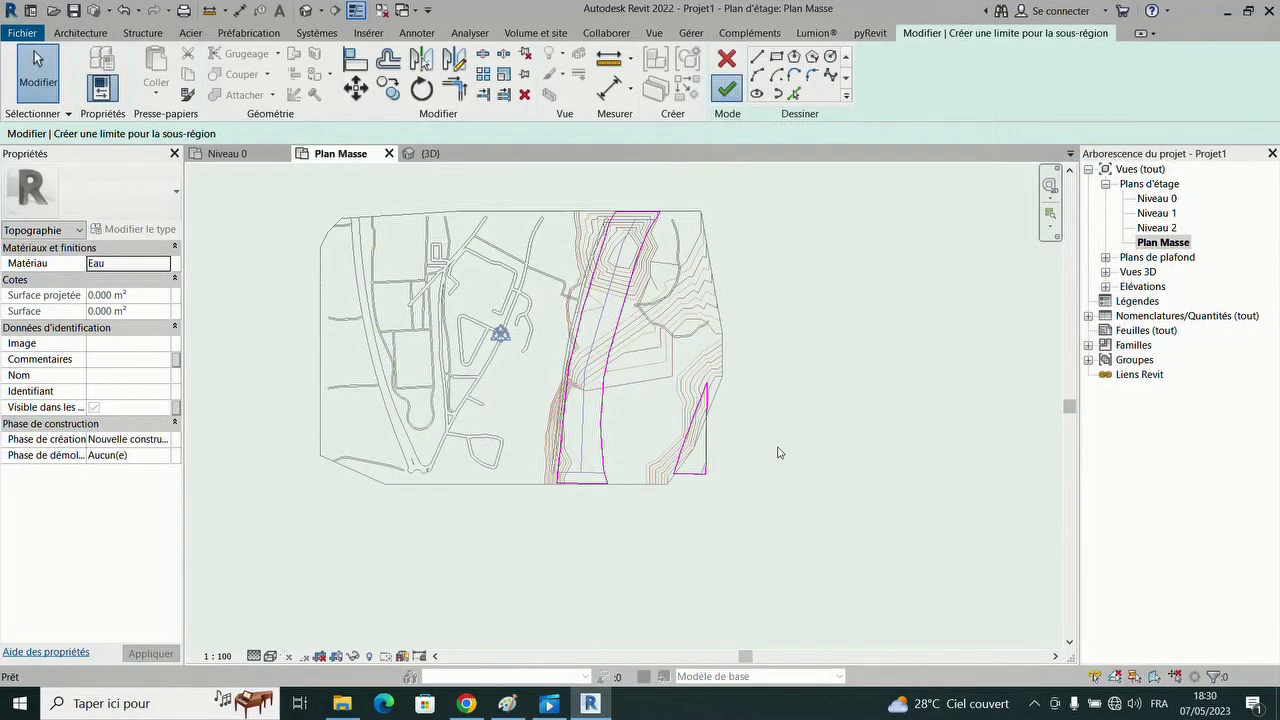
left_click(404, 153)
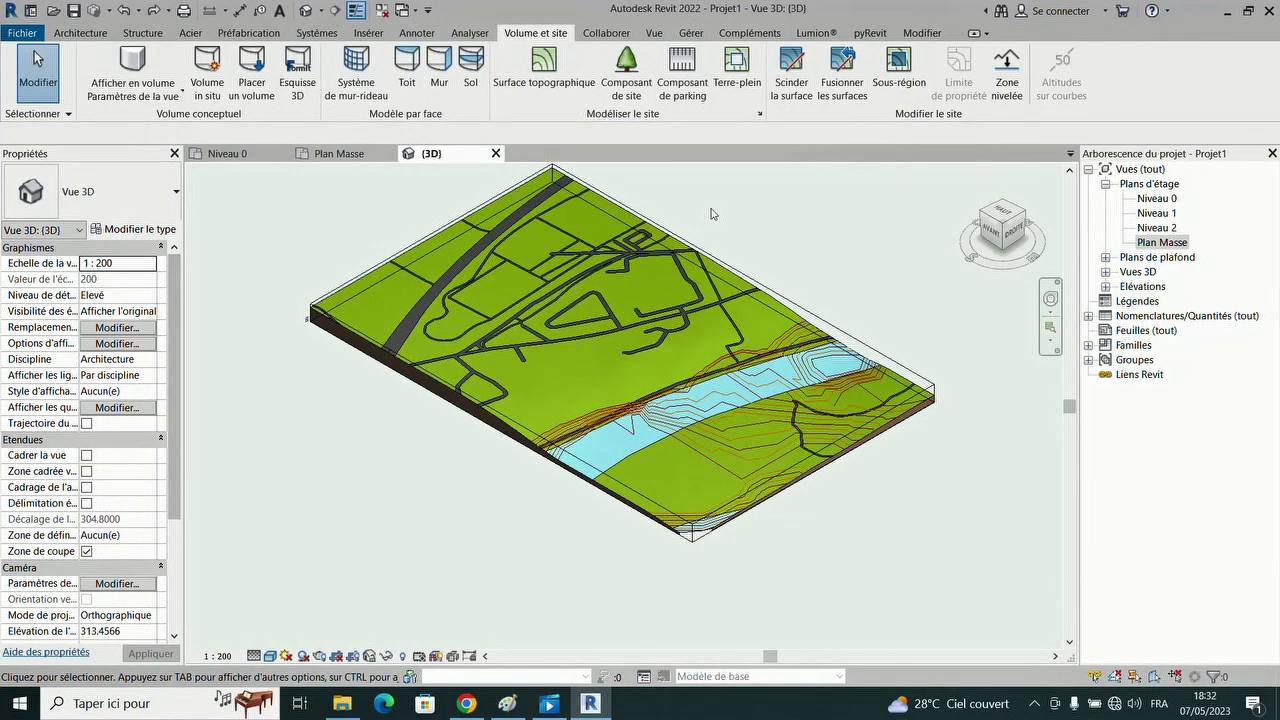
- In the Plan Masse view, hide the linked cadmapper DXF's water layer and show its buildings layer
left_click(360, 155)
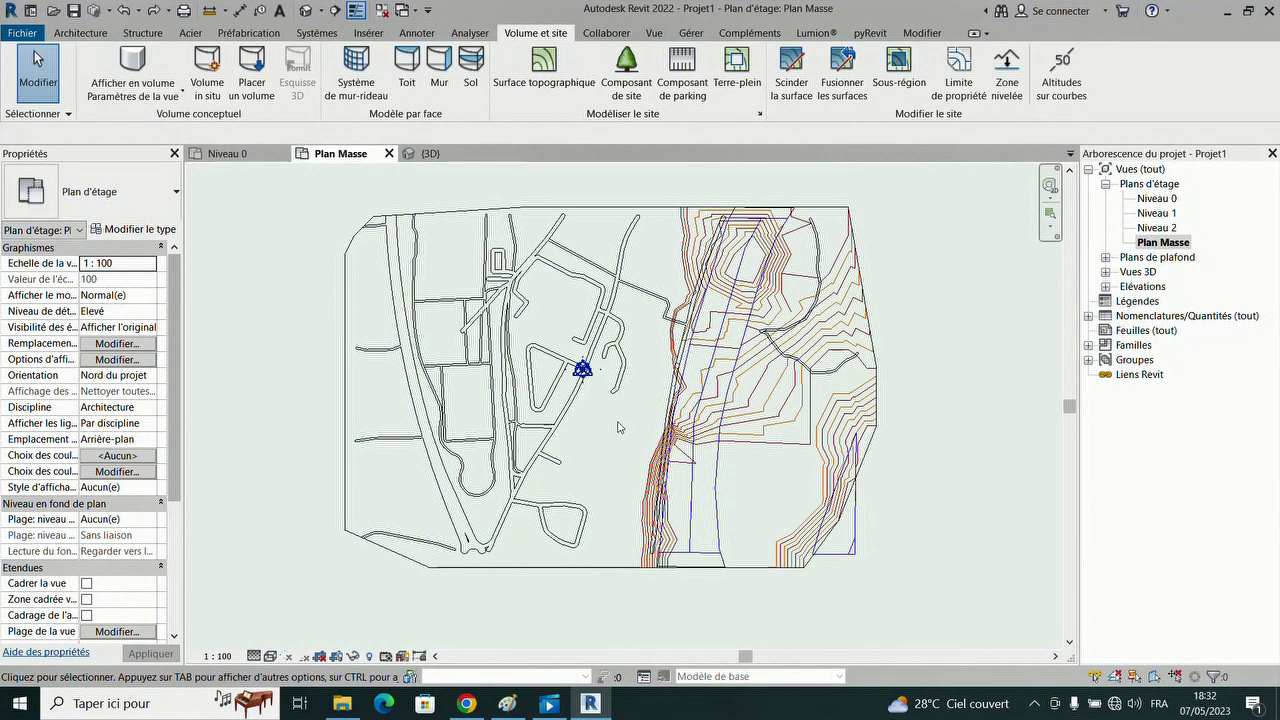
key("v")
key("v")
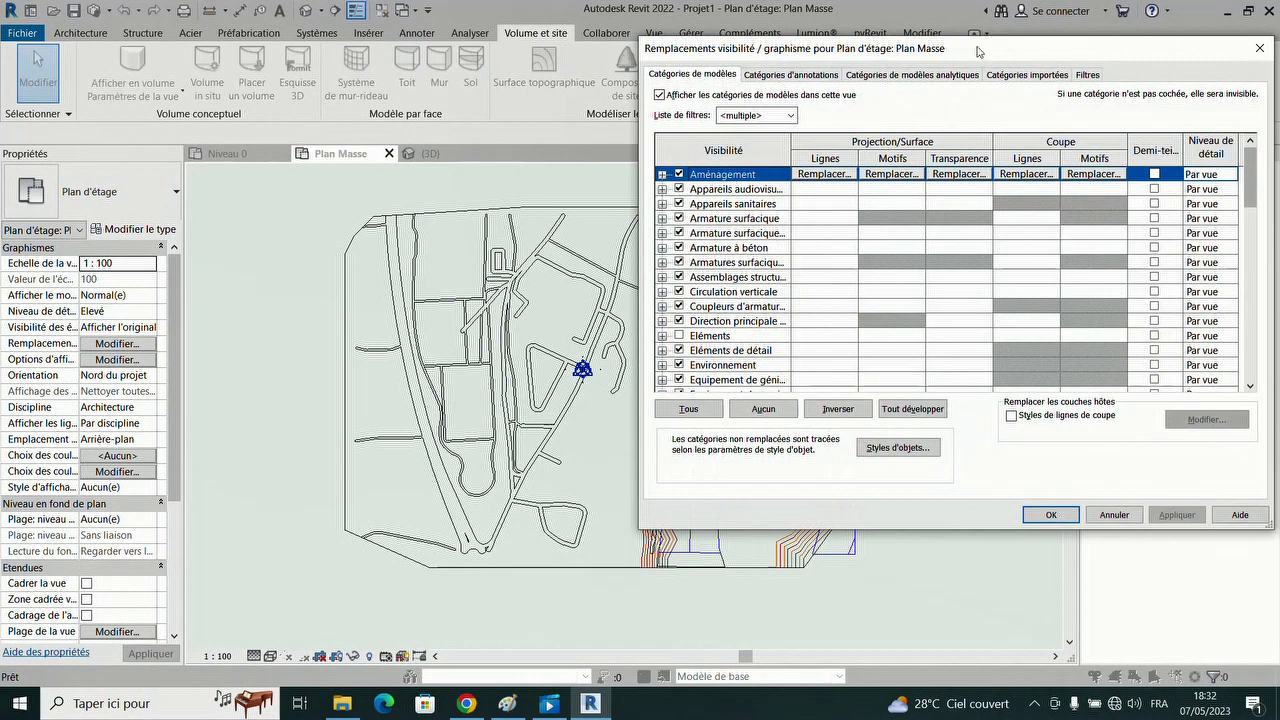
left_click(1003, 78)
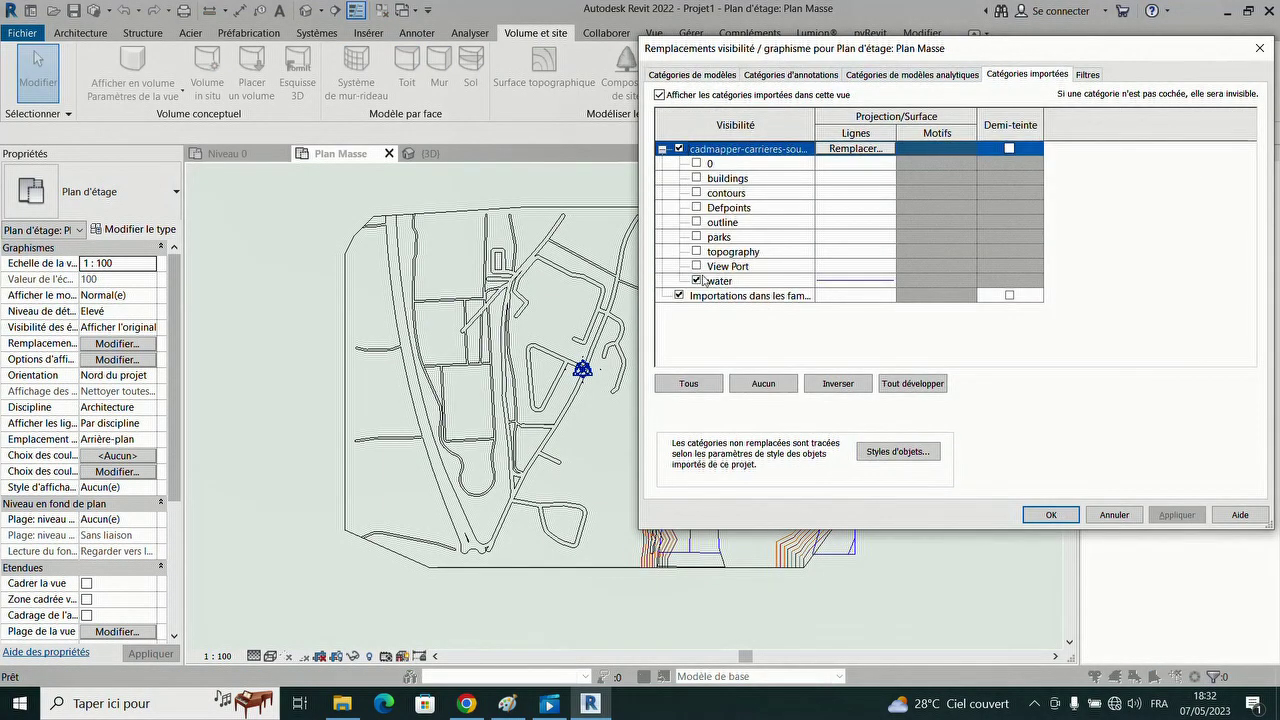
left_click(698, 281)
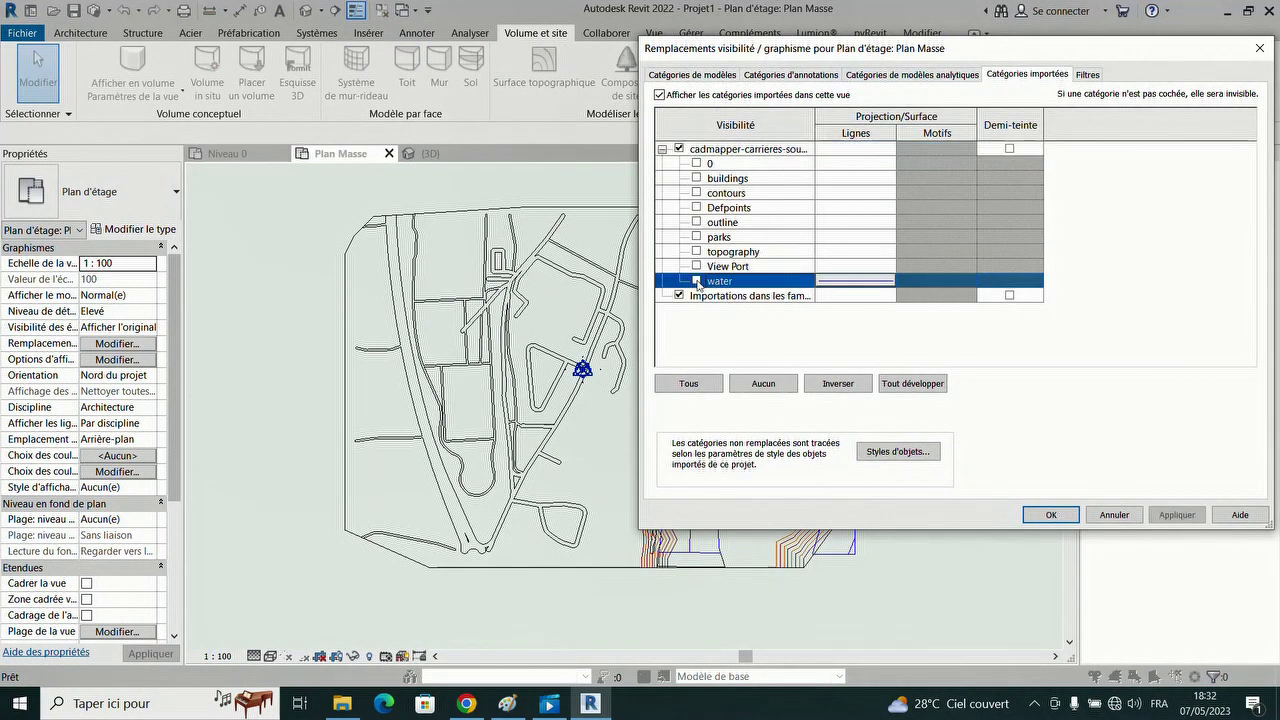
left_click(697, 179)
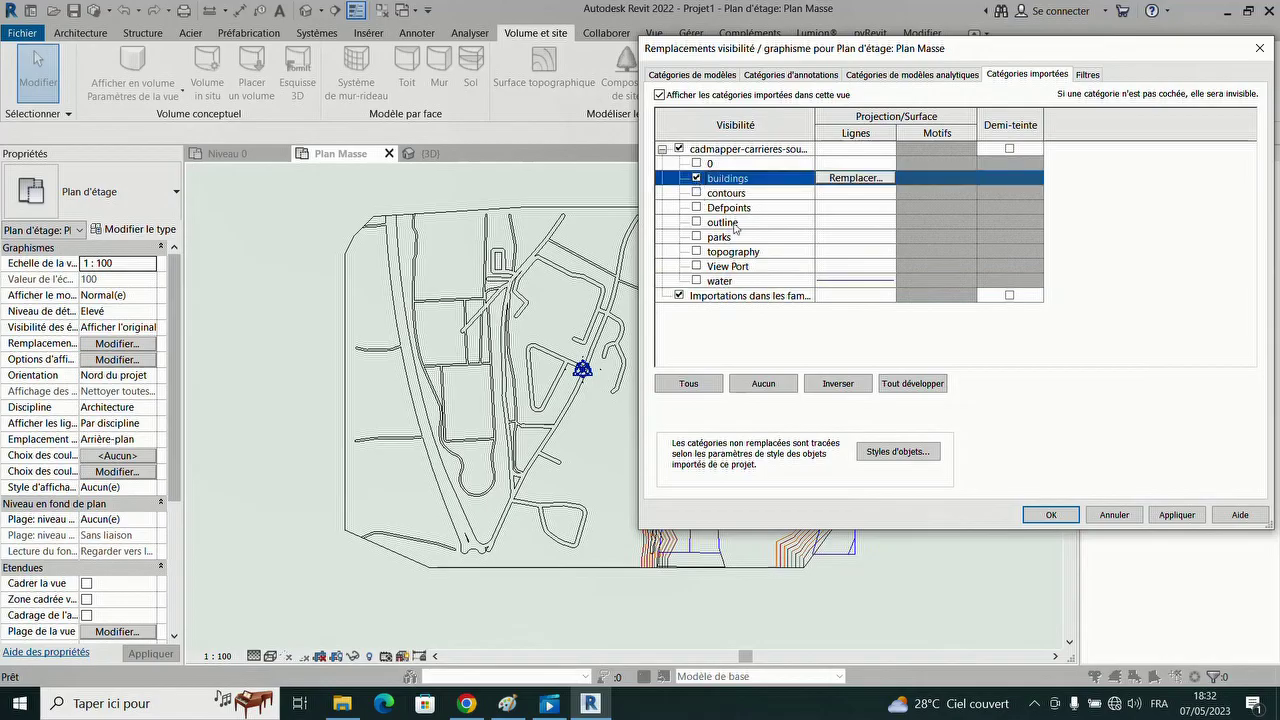
left_click(1177, 515)
left_click(1051, 515)
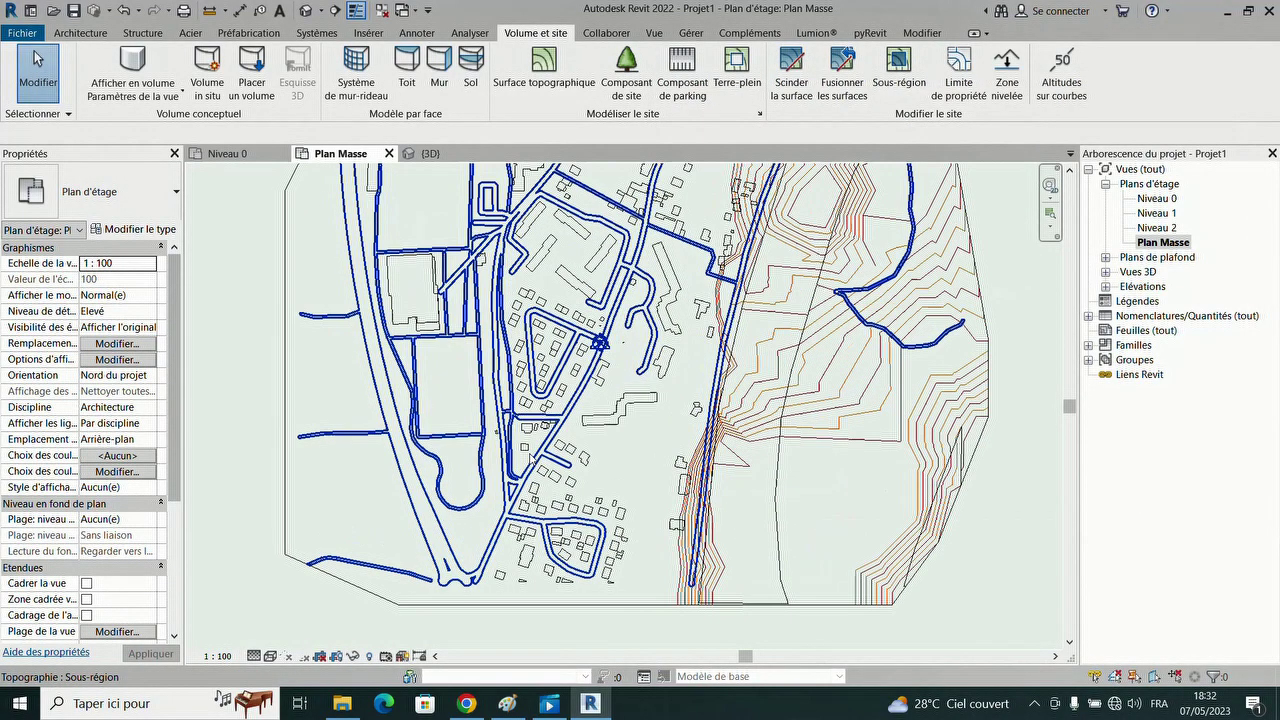
- Start placing a mass and load the Pignon family from the library's Volumes folder
scroll(590, 440, "down", 2)
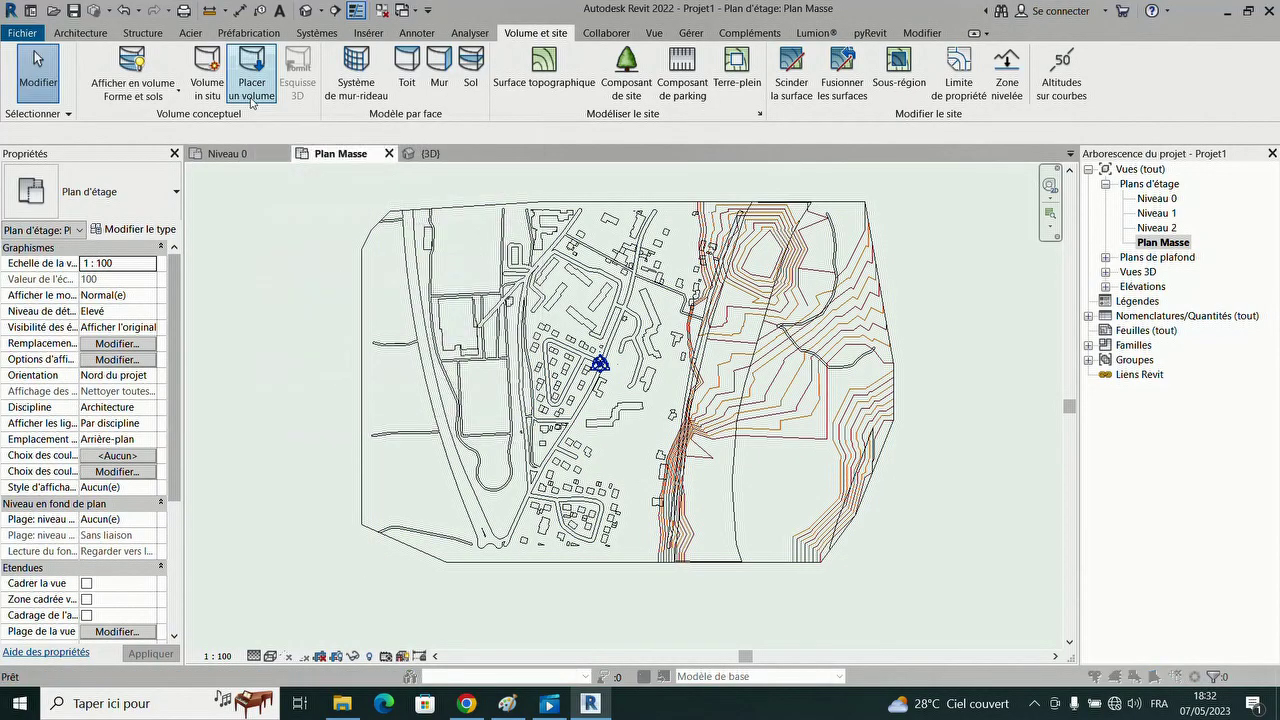
left_click(252, 100)
left_click(684, 372)
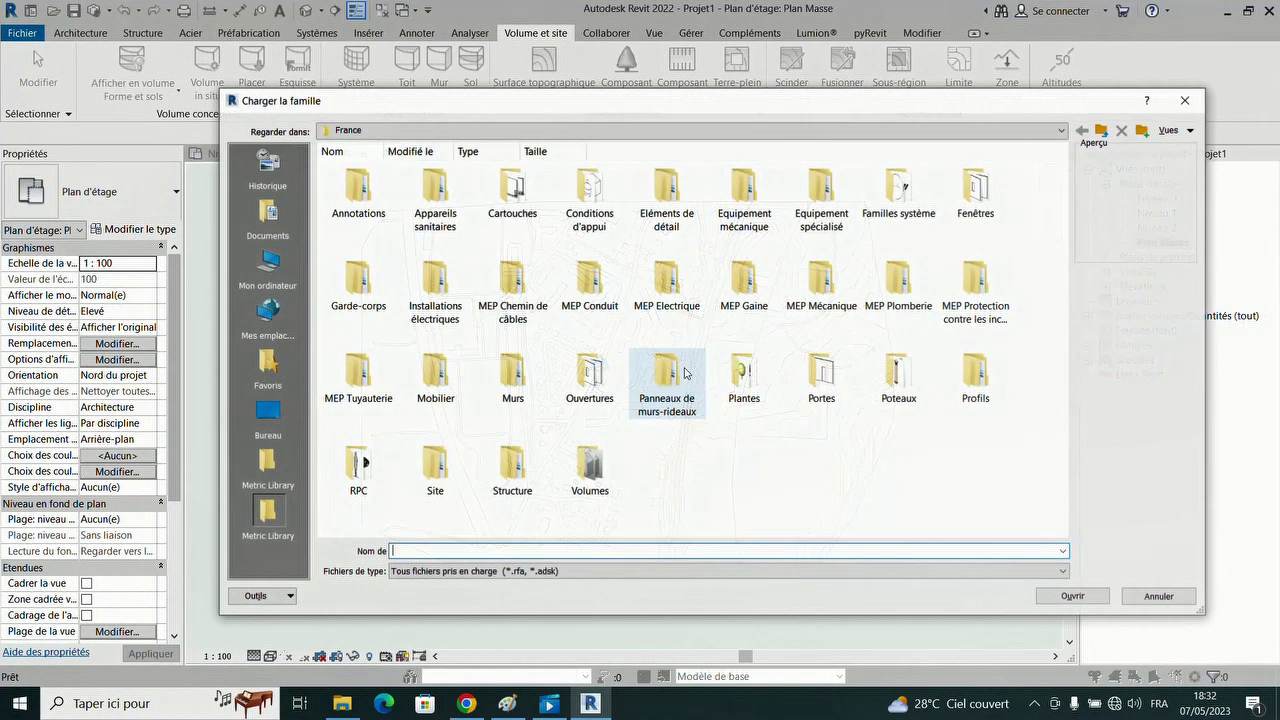
double_click(590, 468)
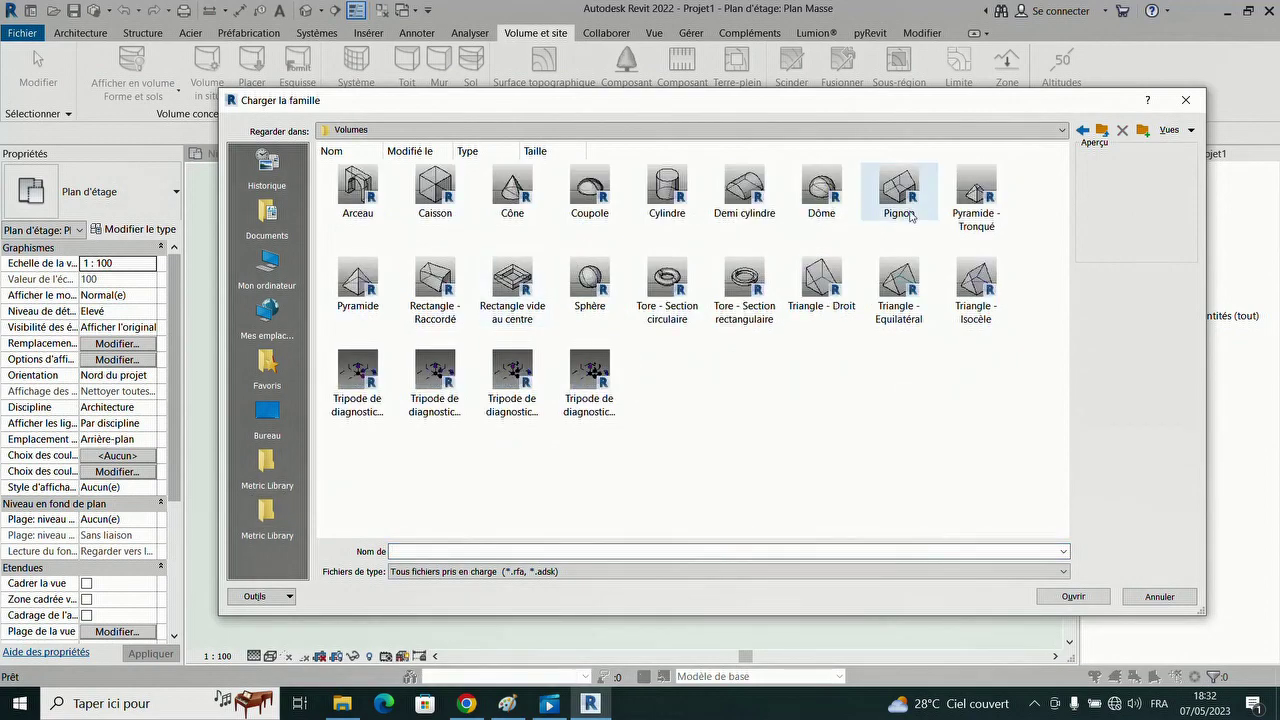
left_click(911, 216)
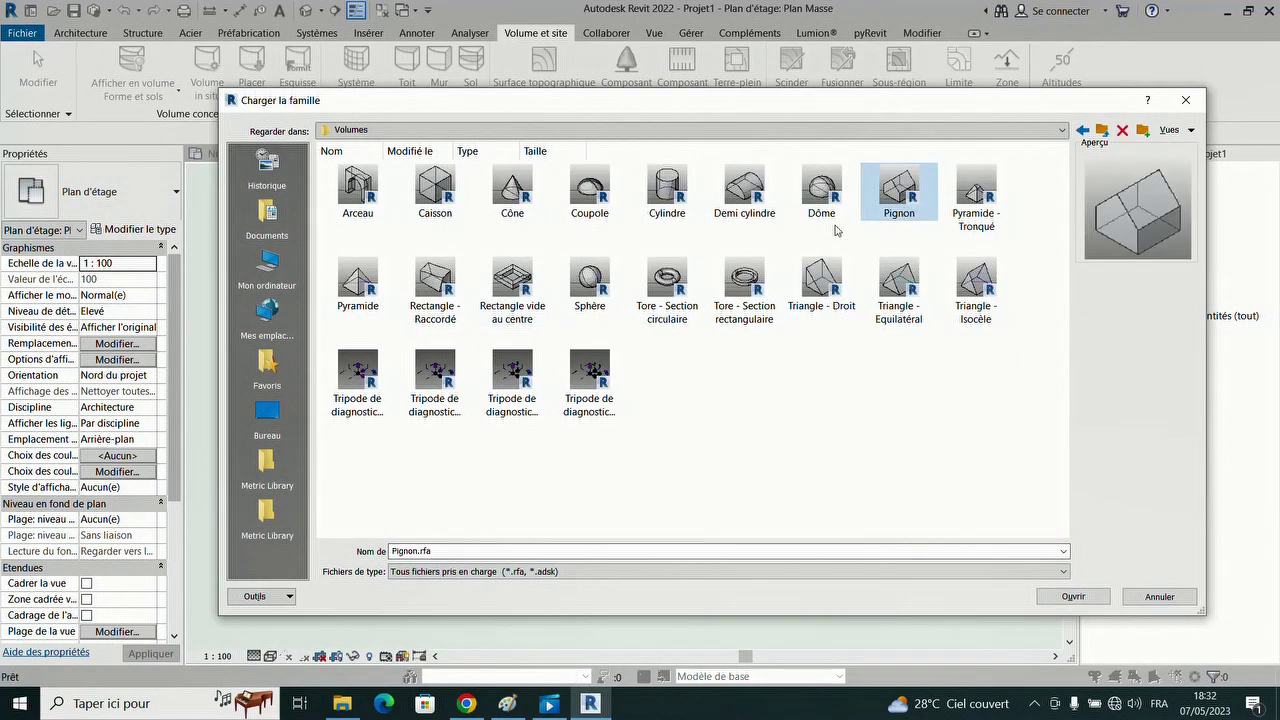
left_click(1073, 596)
- Place a Pignon mass on Niveau 0 over a small house outline south of the looped road, rotated to match its edges
scroll(600, 363, "up", 10)
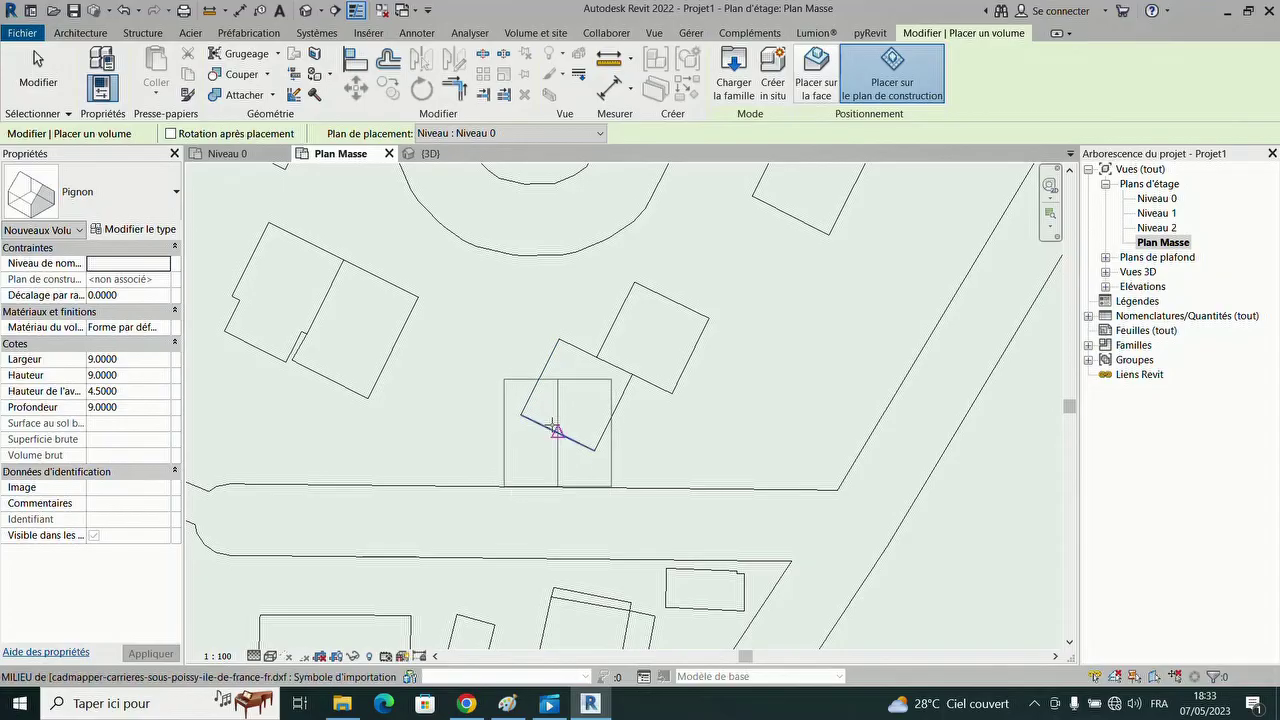
key("space")
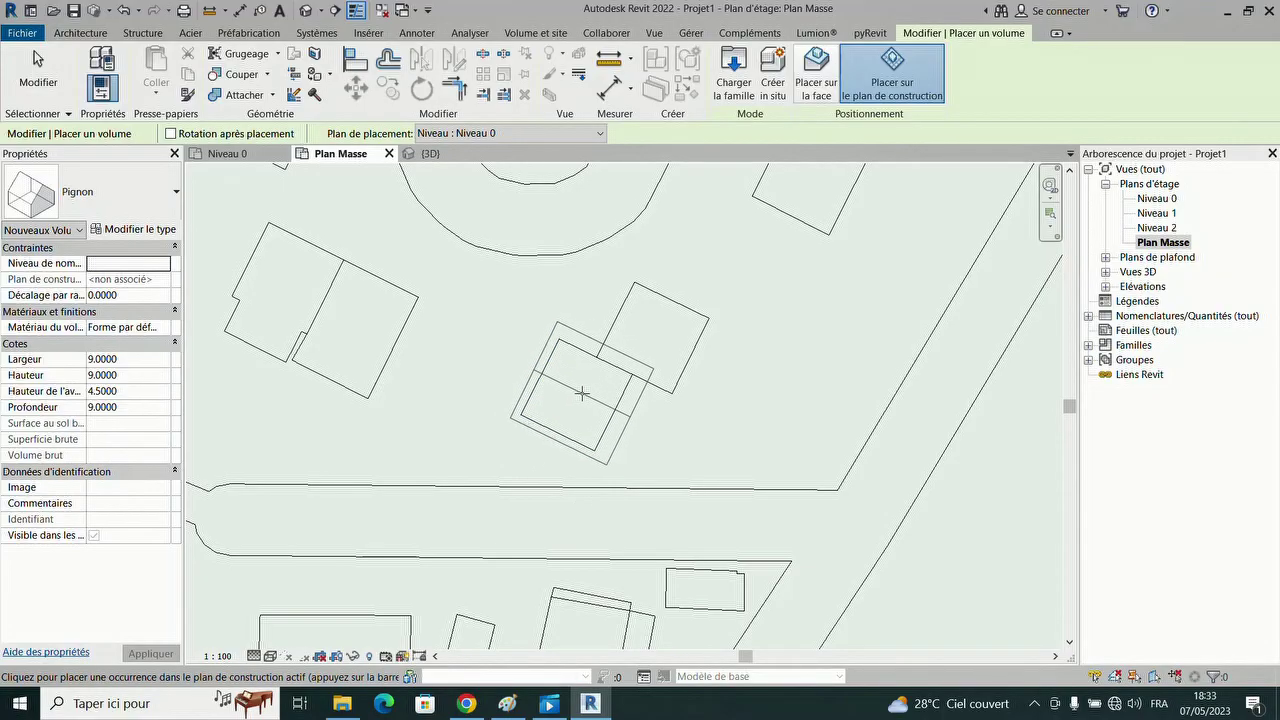
left_click(583, 391)
scroll(580, 394, "up", 3)
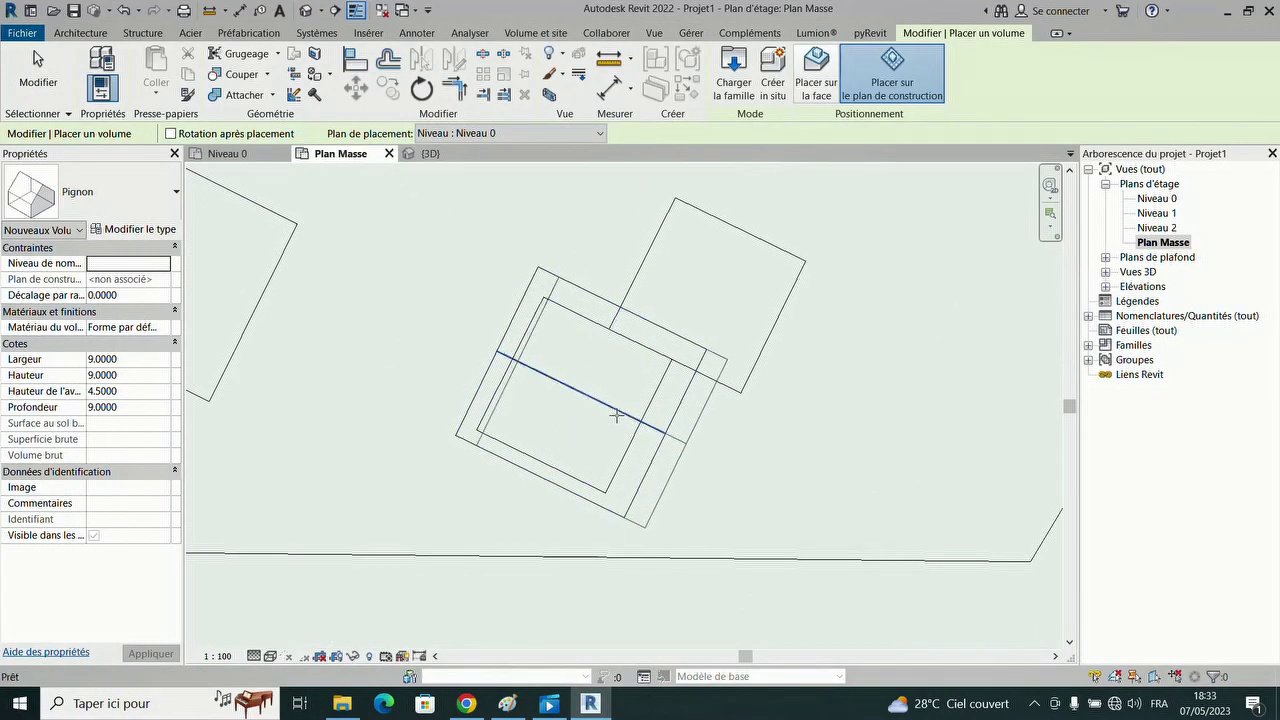
key("Escape")
- Resize the placed Pignon mass to fit the house outline, about 7.10 m wide and 6.90 m deep
left_click(662, 436)
scroll(665, 437, "up", 2)
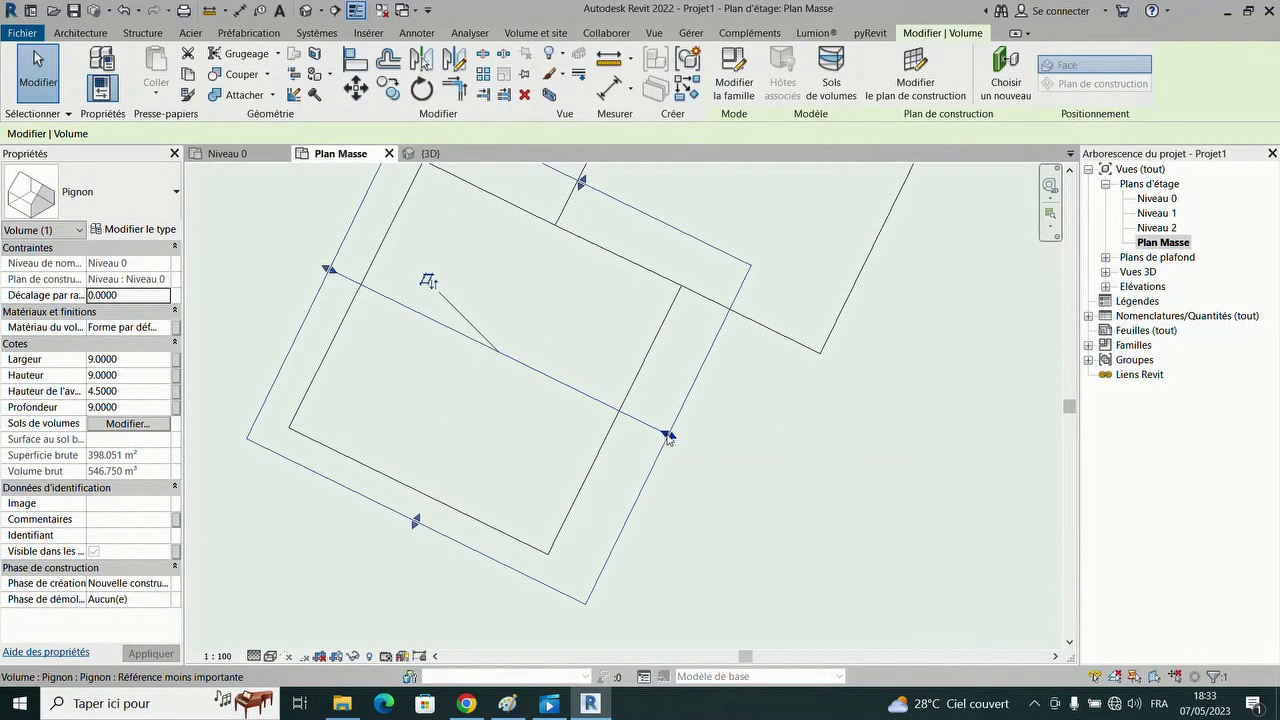
left_click_drag(665, 437, 622, 408)
scroll(622, 408, "down", 2)
left_click_drag(437, 333, 461, 337)
left_click_drag(600, 272, 584, 297)
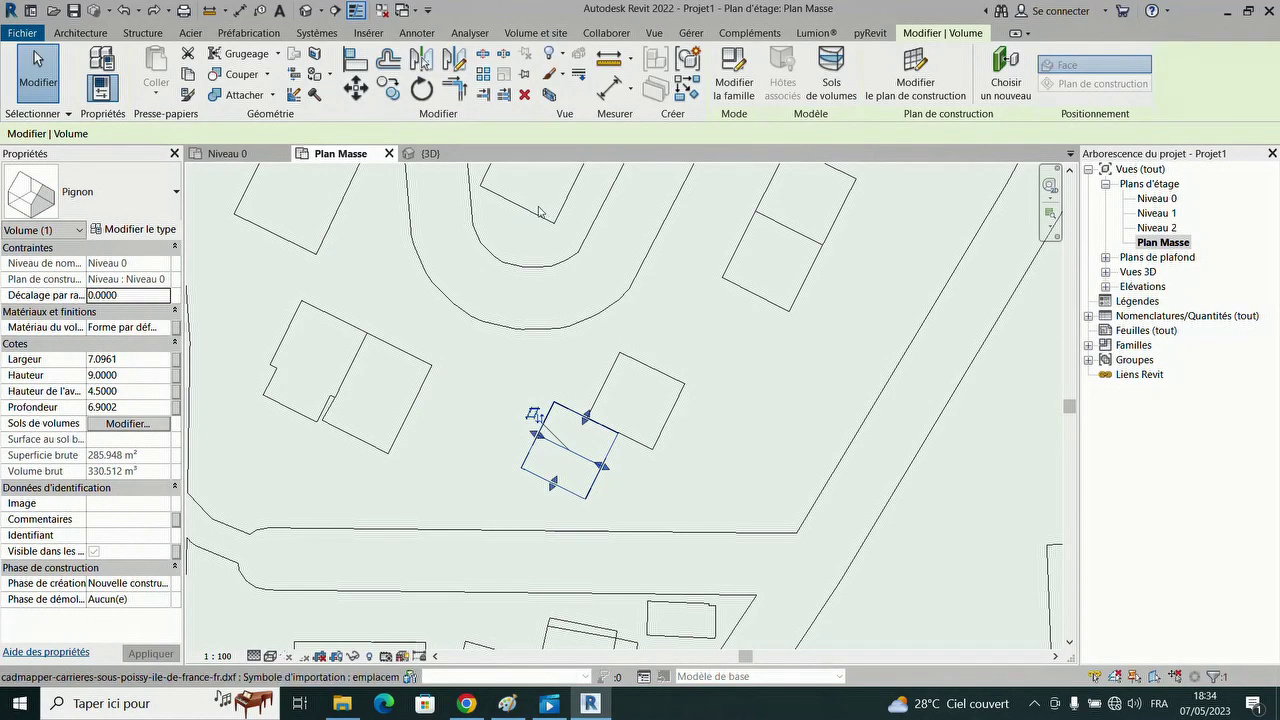
- Make multiple copies of the Pignon mass from its lower corner onto the adjoining house outline and the neighbouring house pairs to the northeast
left_click(587, 497)
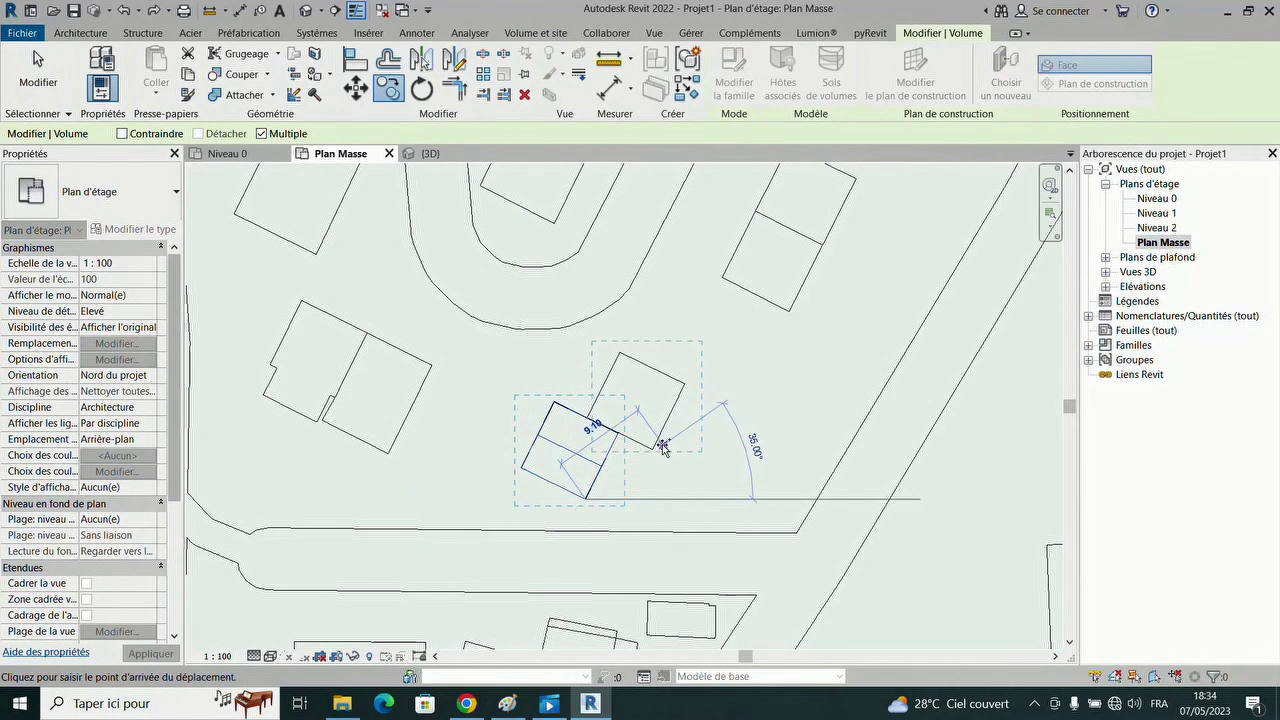
scroll(655, 445, "up", 5)
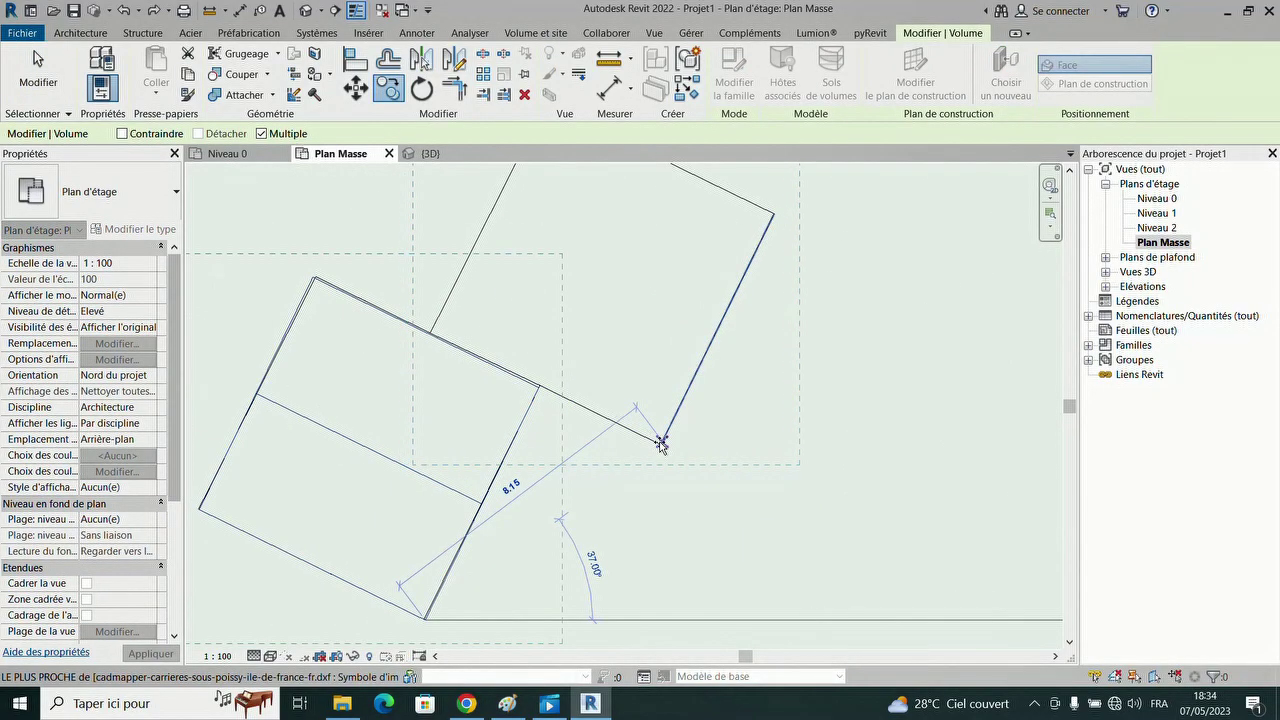
scroll(659, 441, "down", 5)
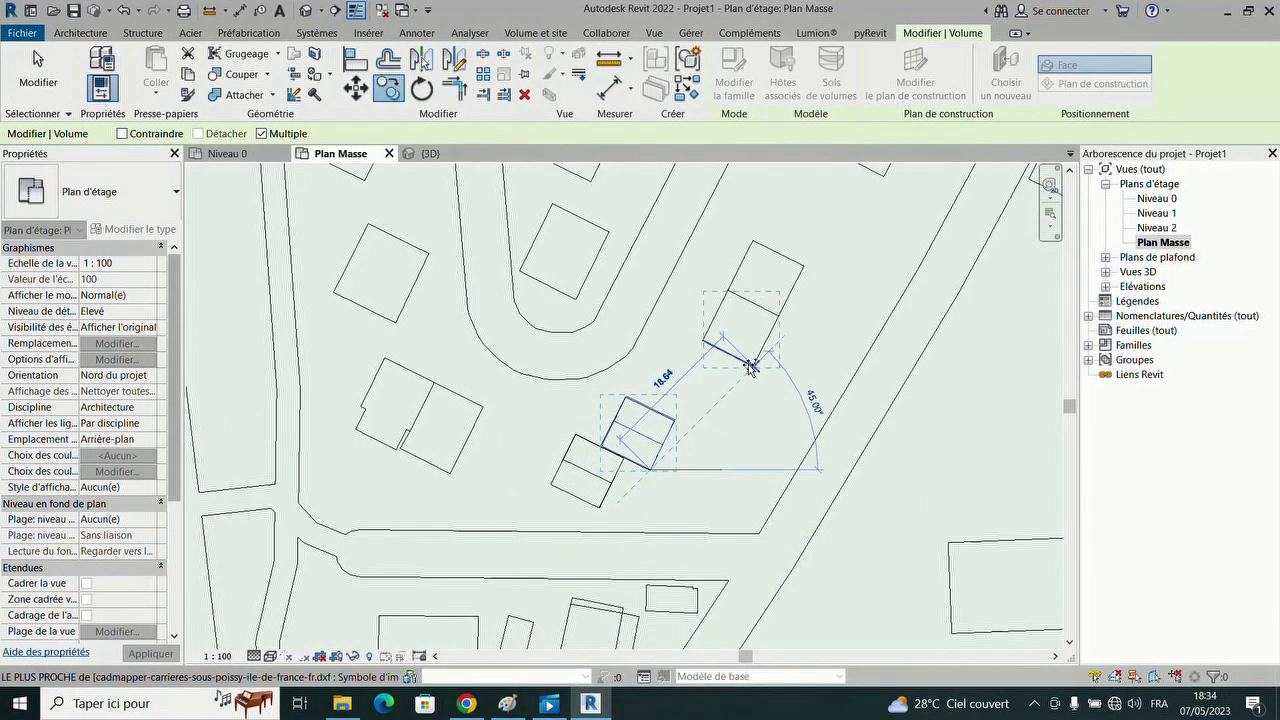
left_click(751, 366)
scroll(776, 314, "down", 3)
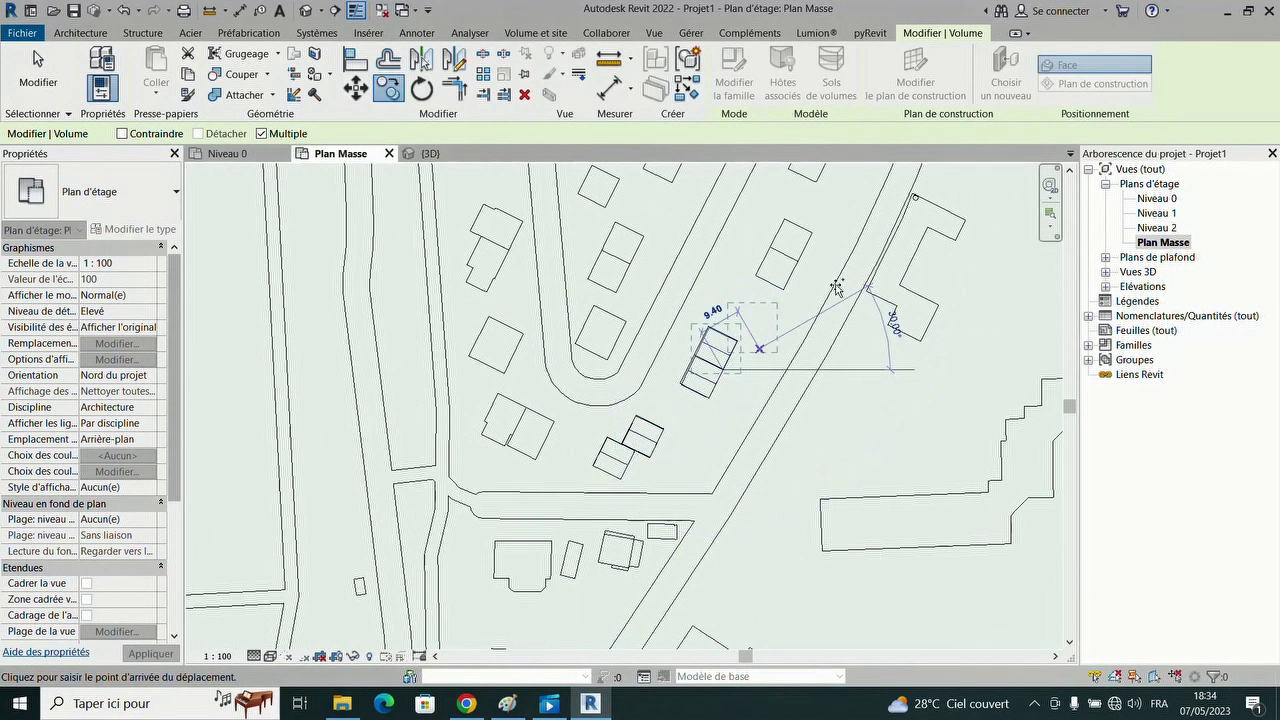
scroll(776, 310, "up", 3)
left_click(776, 308)
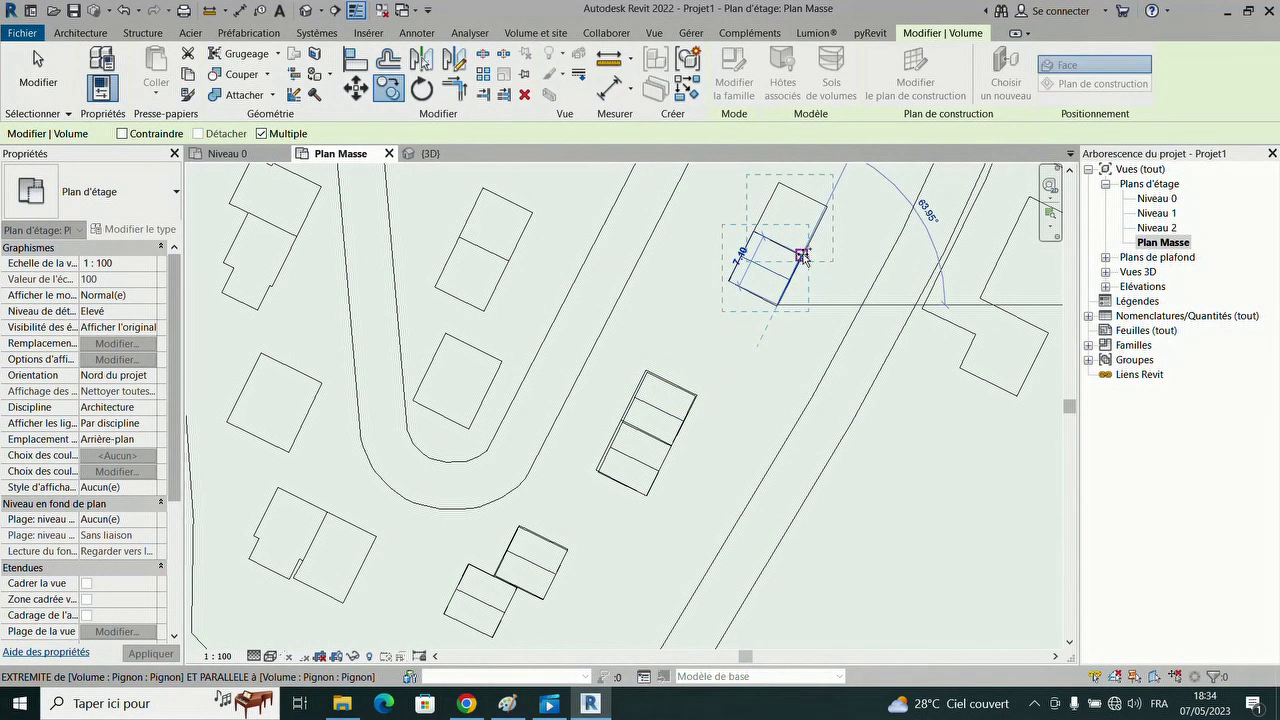
scroll(802, 256, "down", 3)
scroll(703, 345, "up", 3)
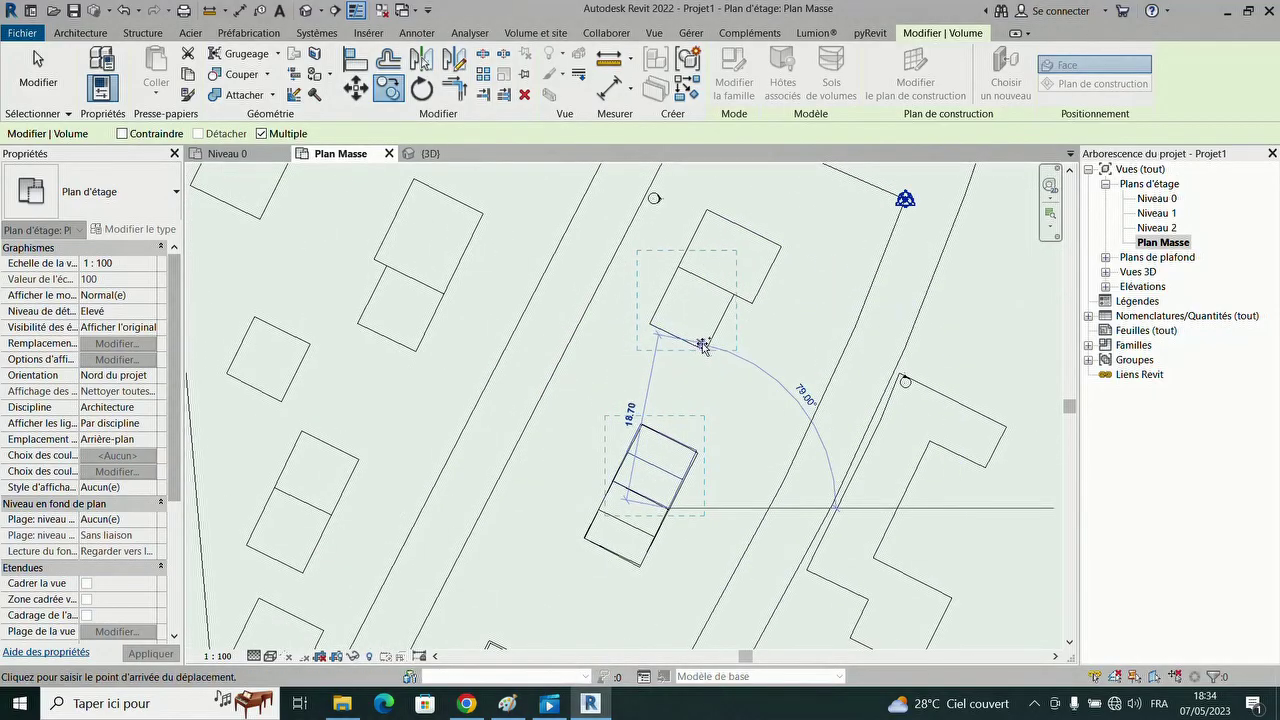
left_click(748, 302)
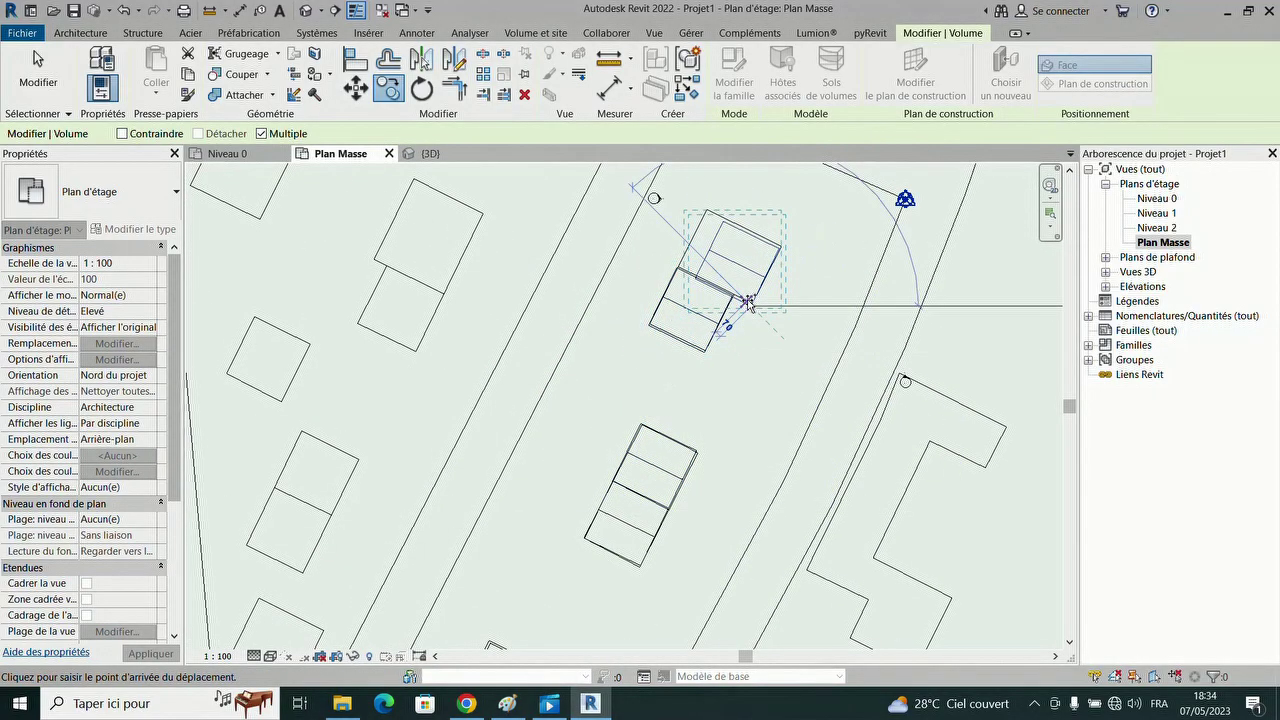
scroll(748, 302, "up", 2)
key("Escape")
key("Escape")
- Stretch the northernmost Pignon copy so its edges fit the larger house outline beneath it
left_click(685, 250)
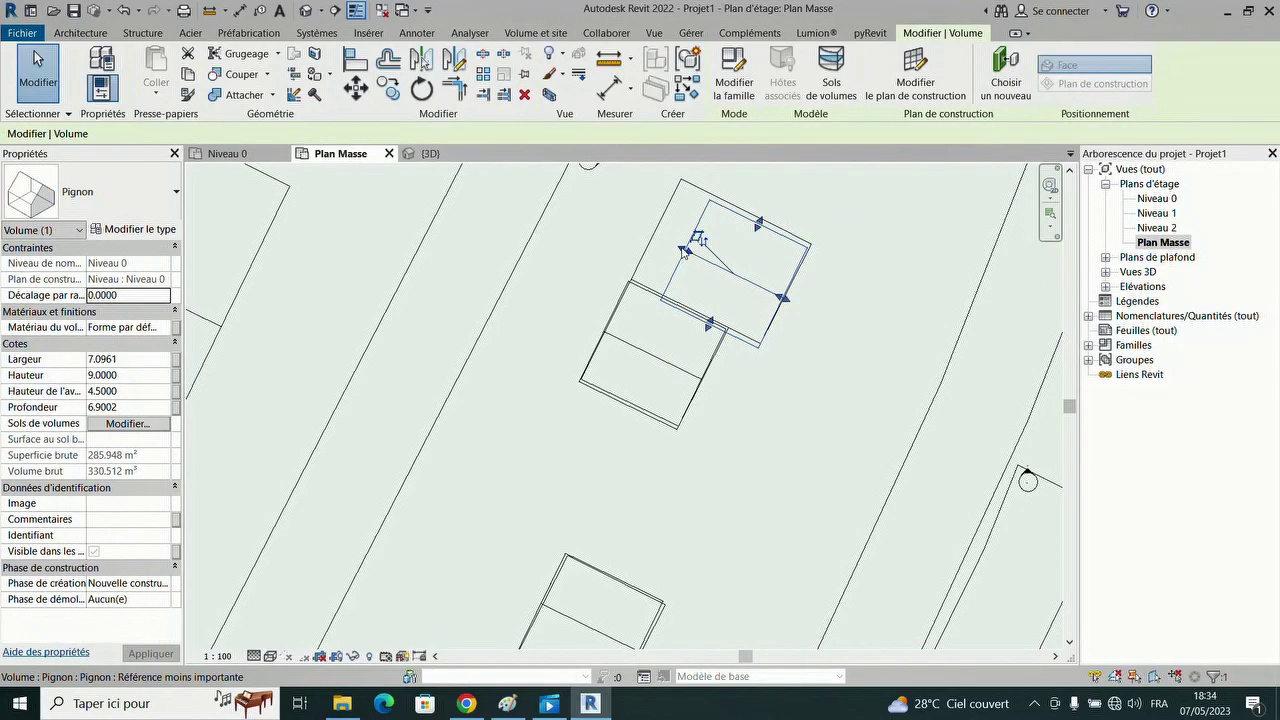
left_click_drag(685, 250, 660, 235)
left_click_drag(738, 206, 737, 216)
scroll(737, 216, "down", 3)
key("Escape")
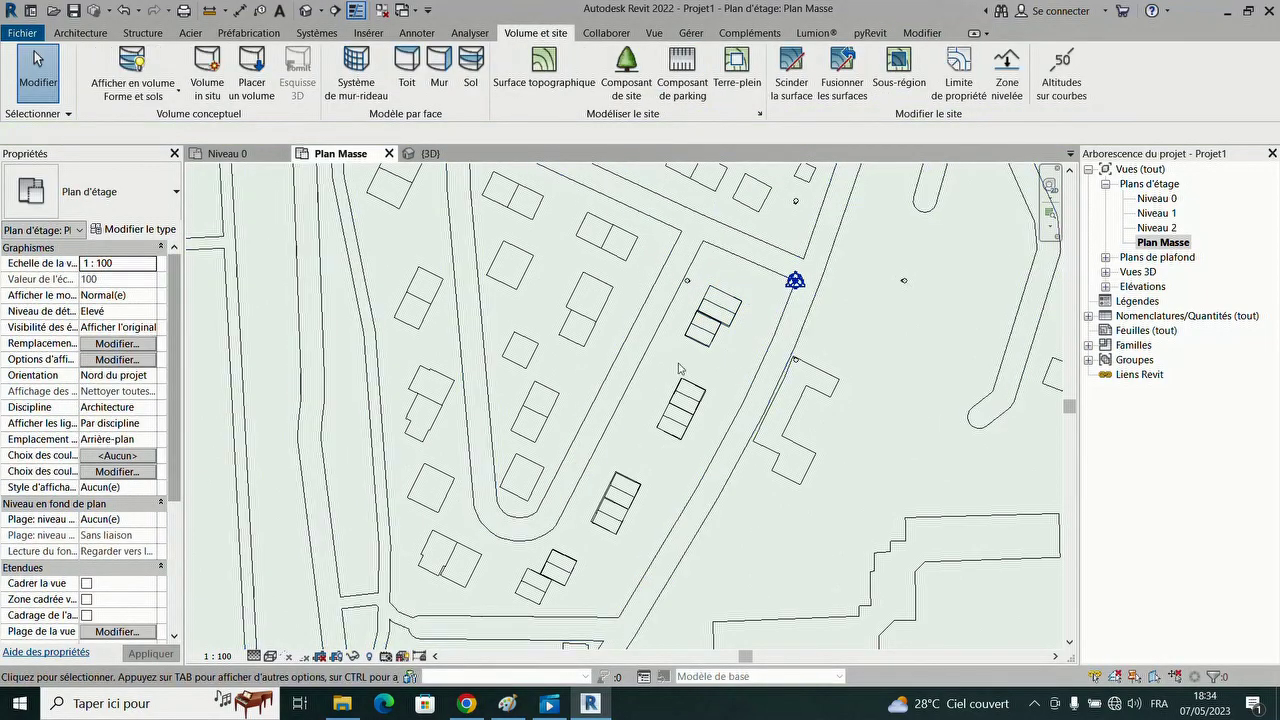
- Set the 3D view's visual style to Image filaire and inspect the house masses around the looped road
scroll(700, 320, "down", 2)
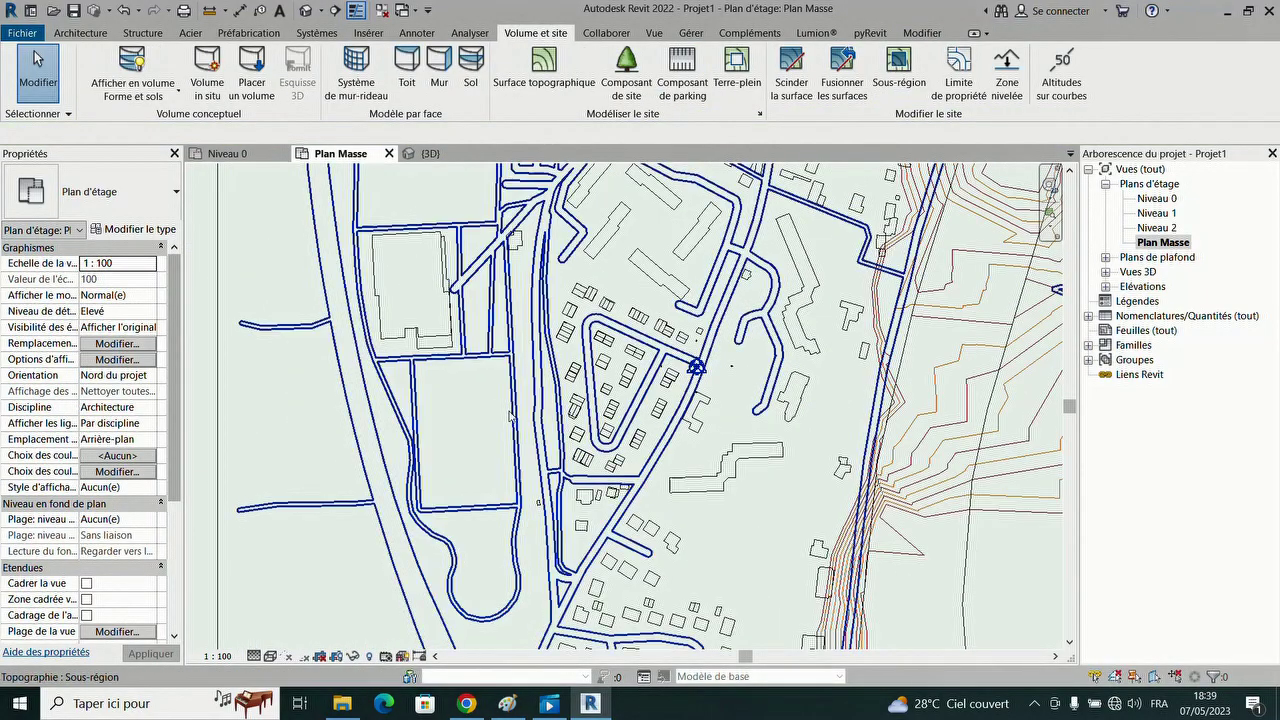
left_click(430, 153)
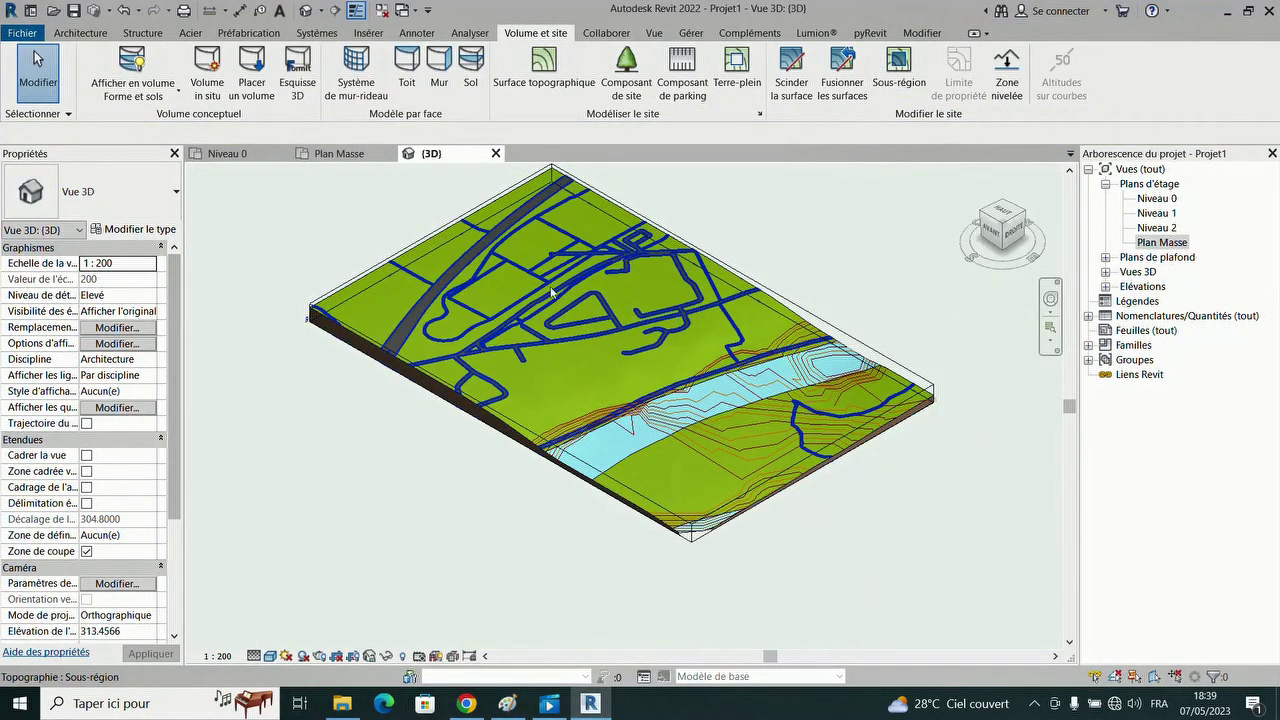
left_click(270, 656)
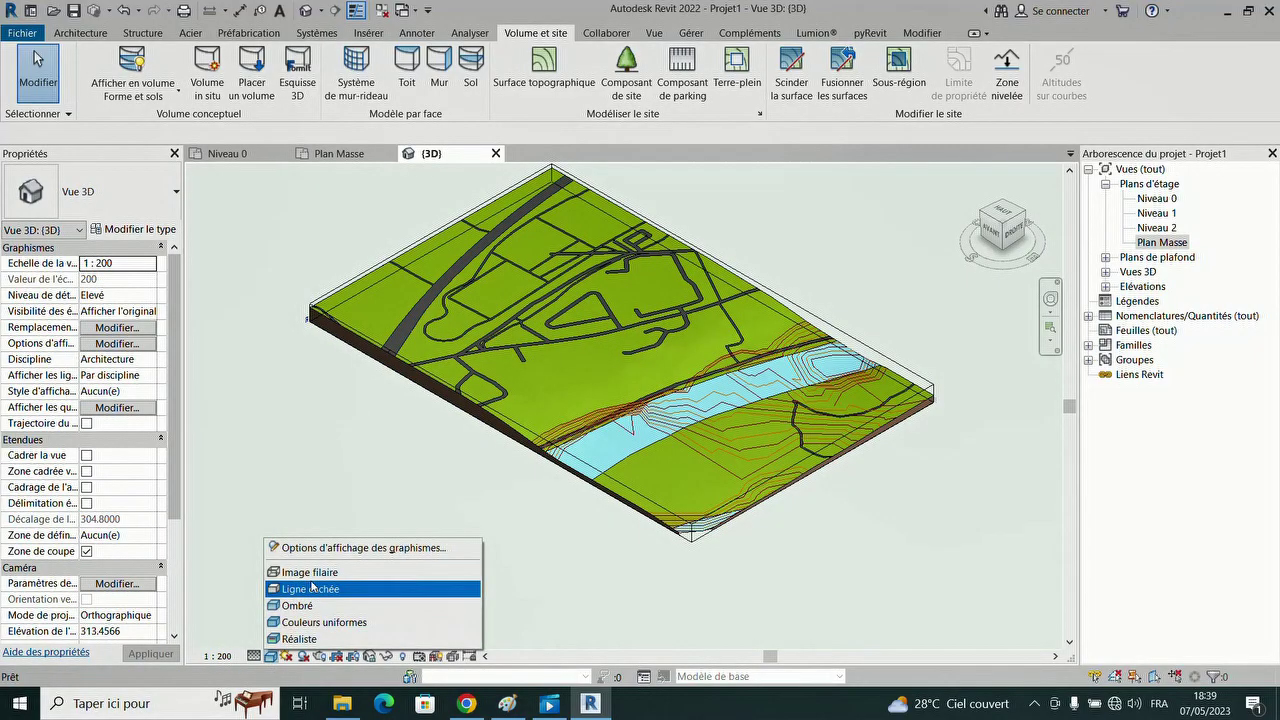
left_click(312, 587)
scroll(575, 347, "up", 5)
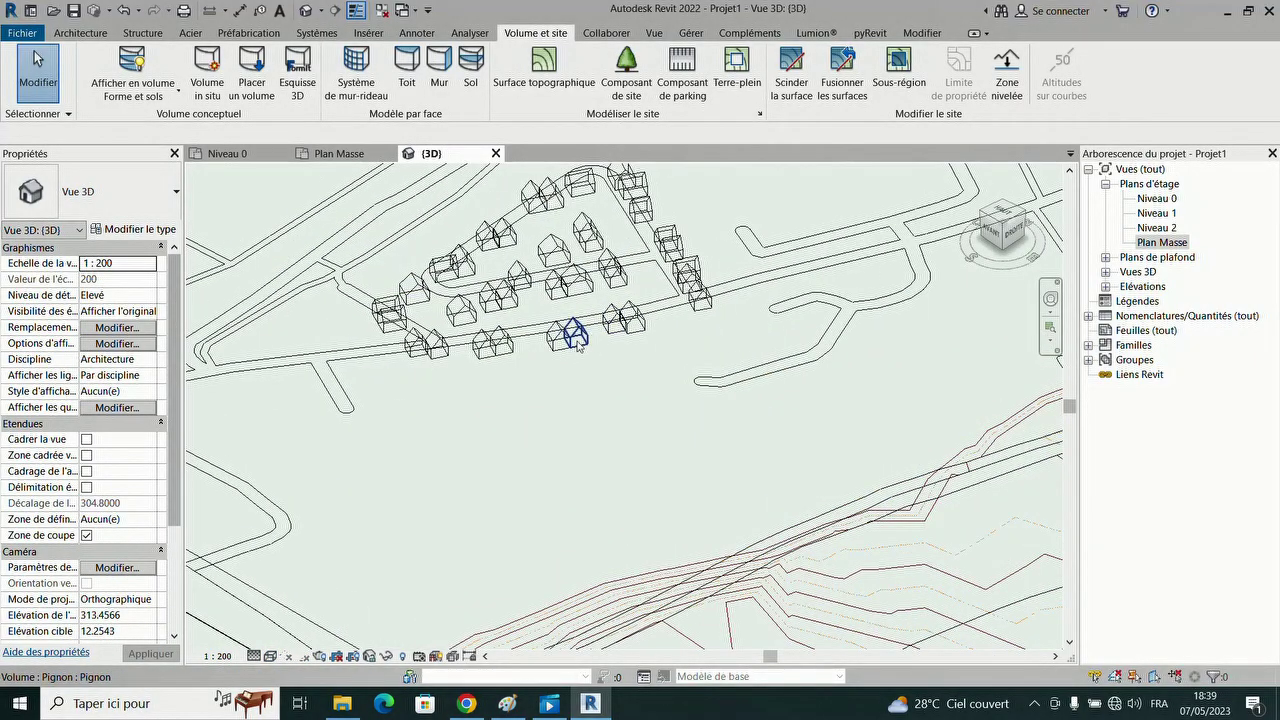
scroll(578, 346, "down", 5)
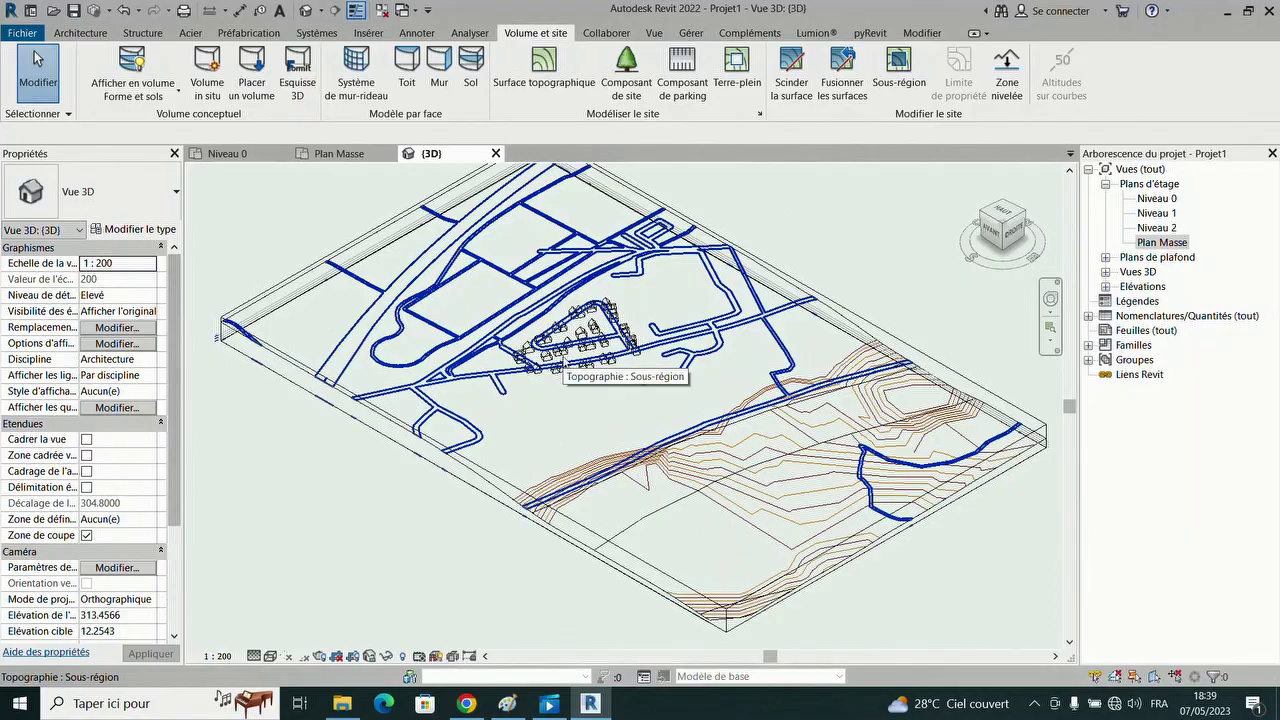
- Turn off "Basée sur le plan de construction" in the Pignon family and reload it into the project, replacing the existing version and its parameter values
scroll(560, 366, "up", 2)
left_click(557, 379)
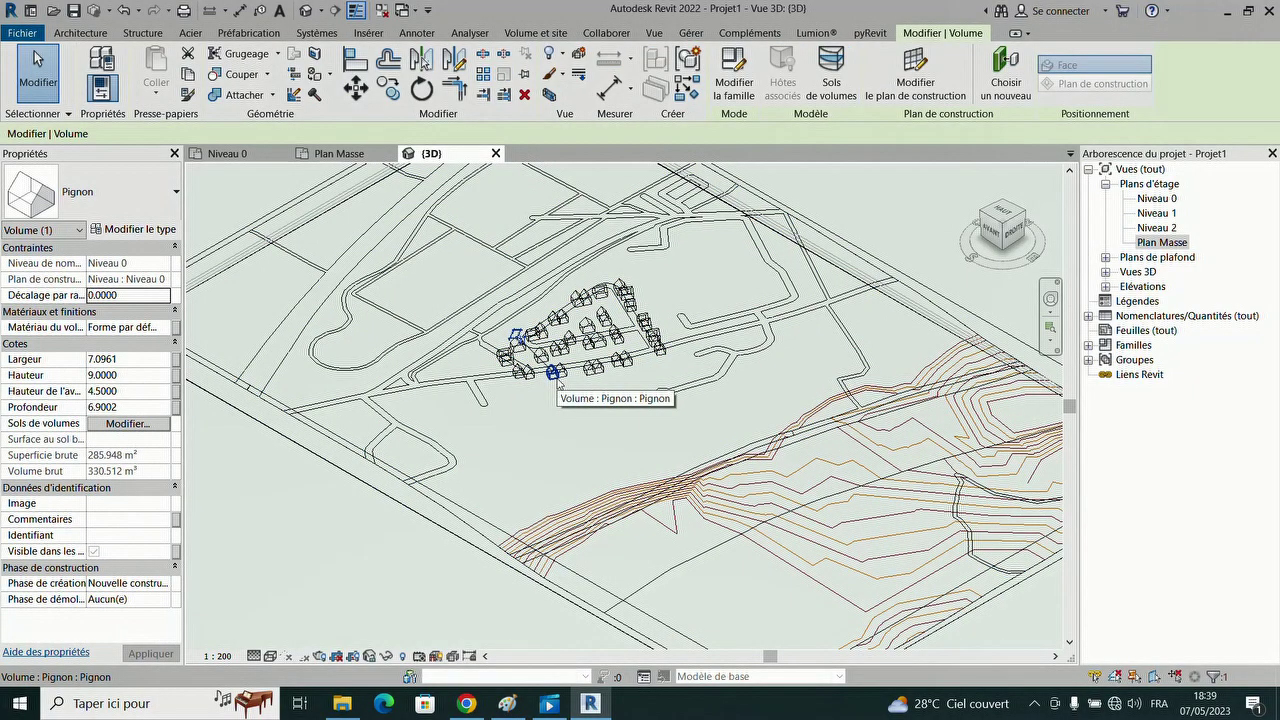
left_click(729, 89)
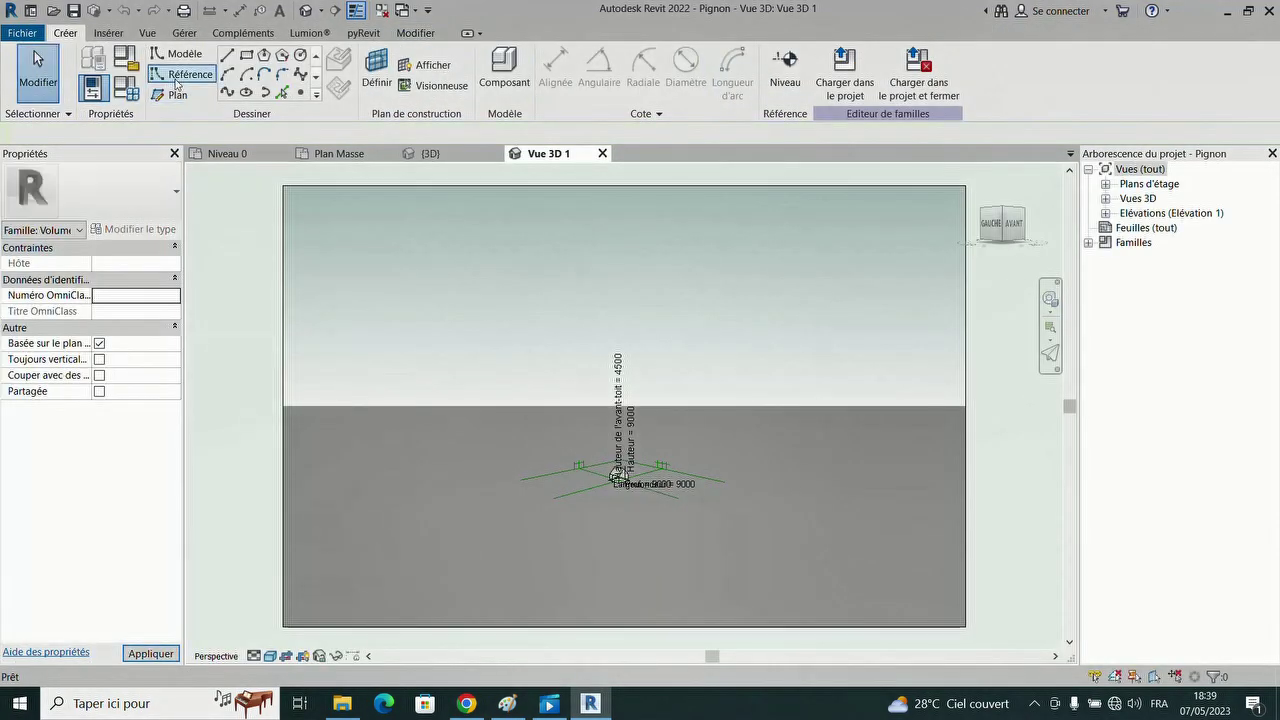
left_click(136, 64)
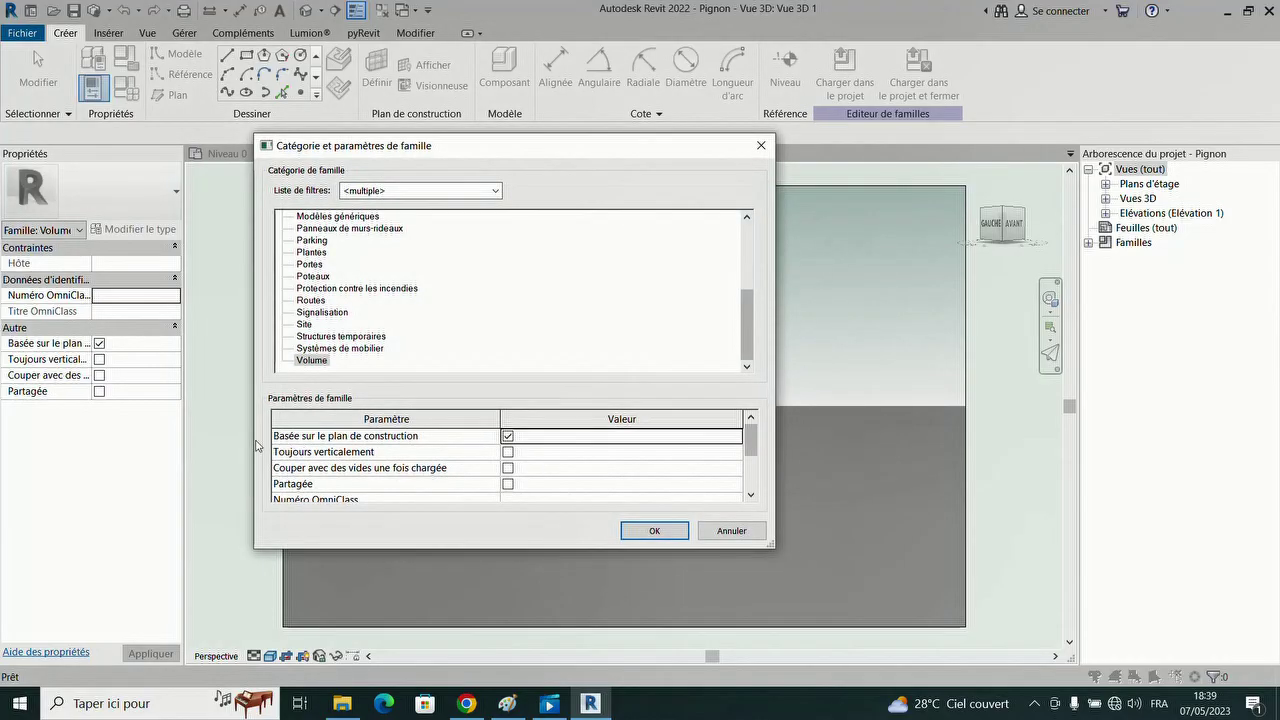
left_click(507, 437)
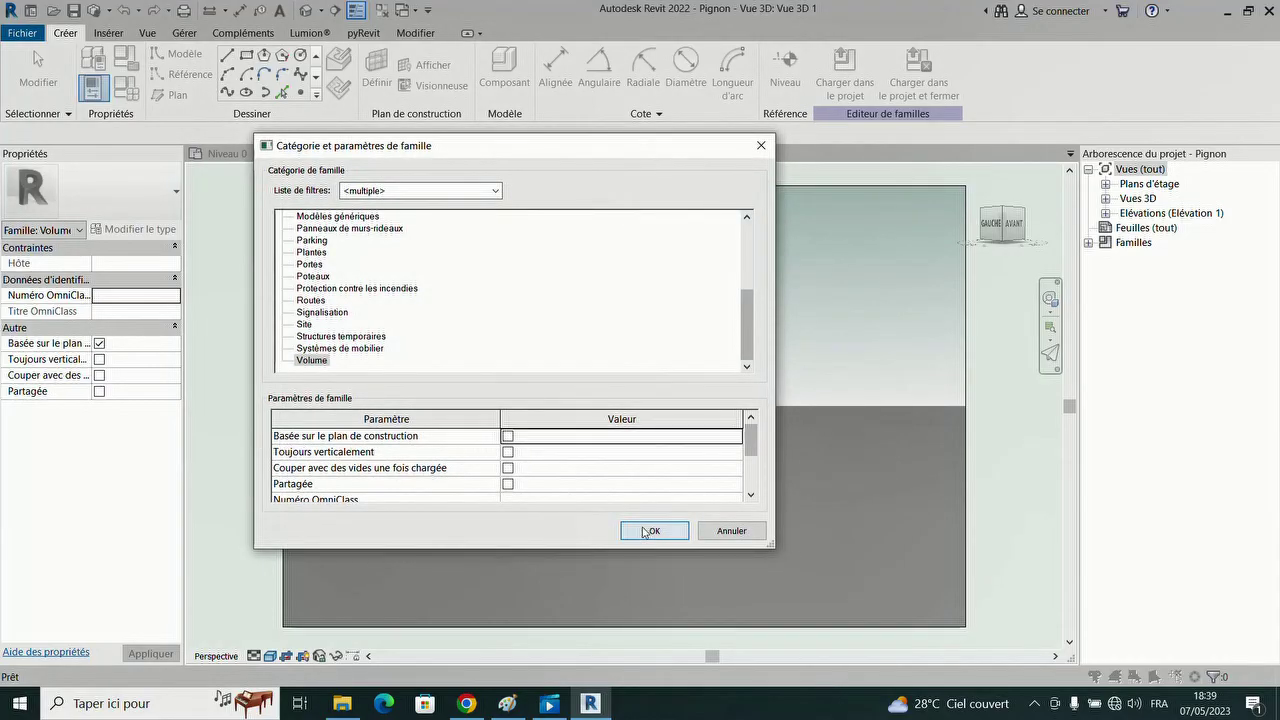
left_click(654, 530)
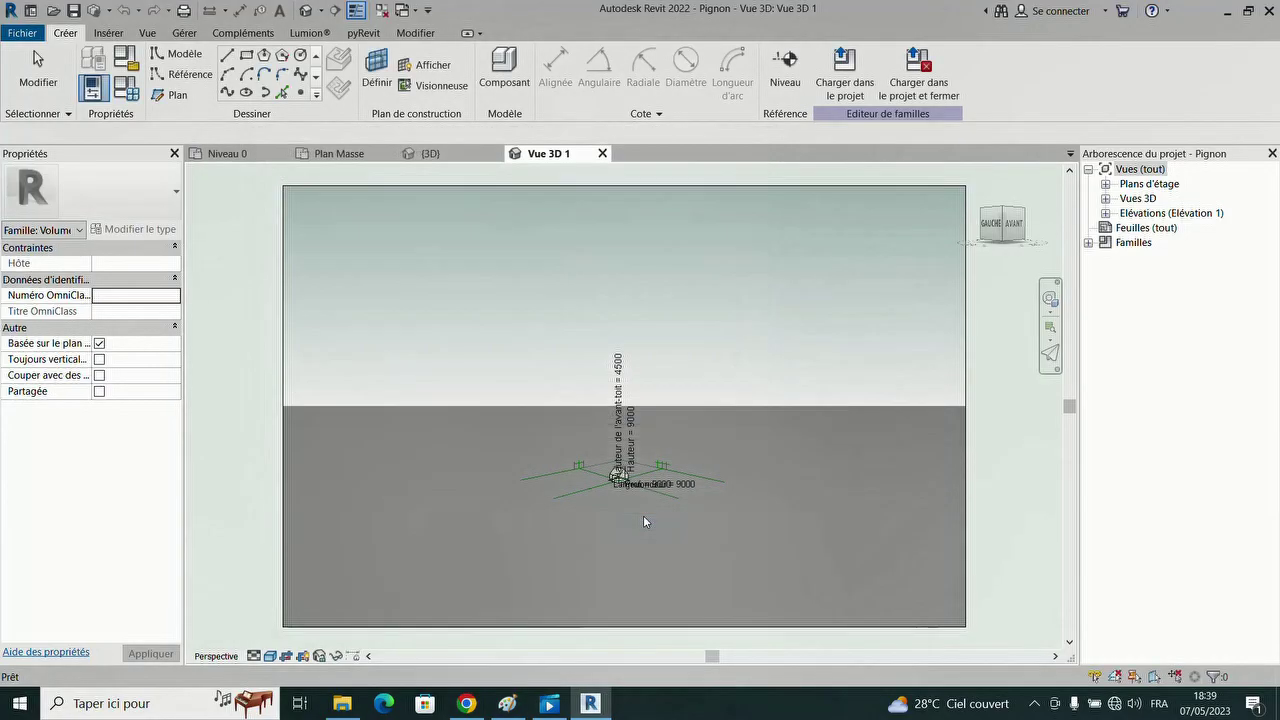
left_click(864, 92)
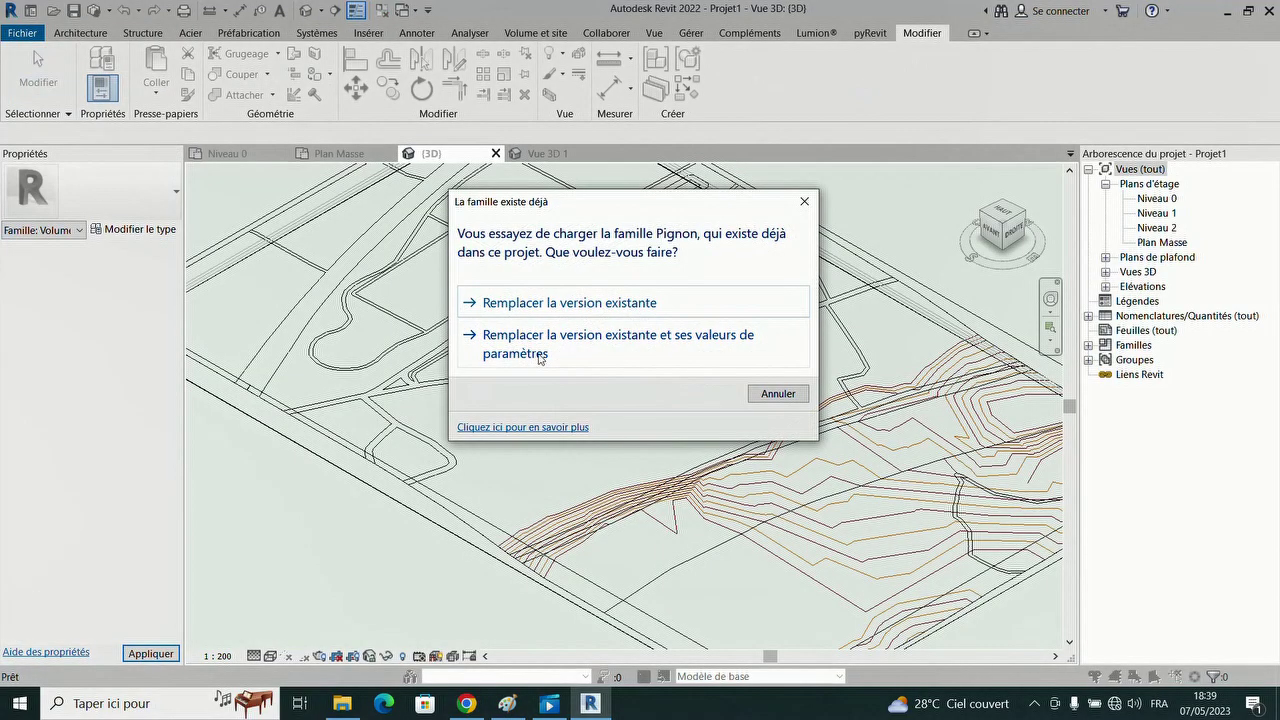
left_click(539, 350)
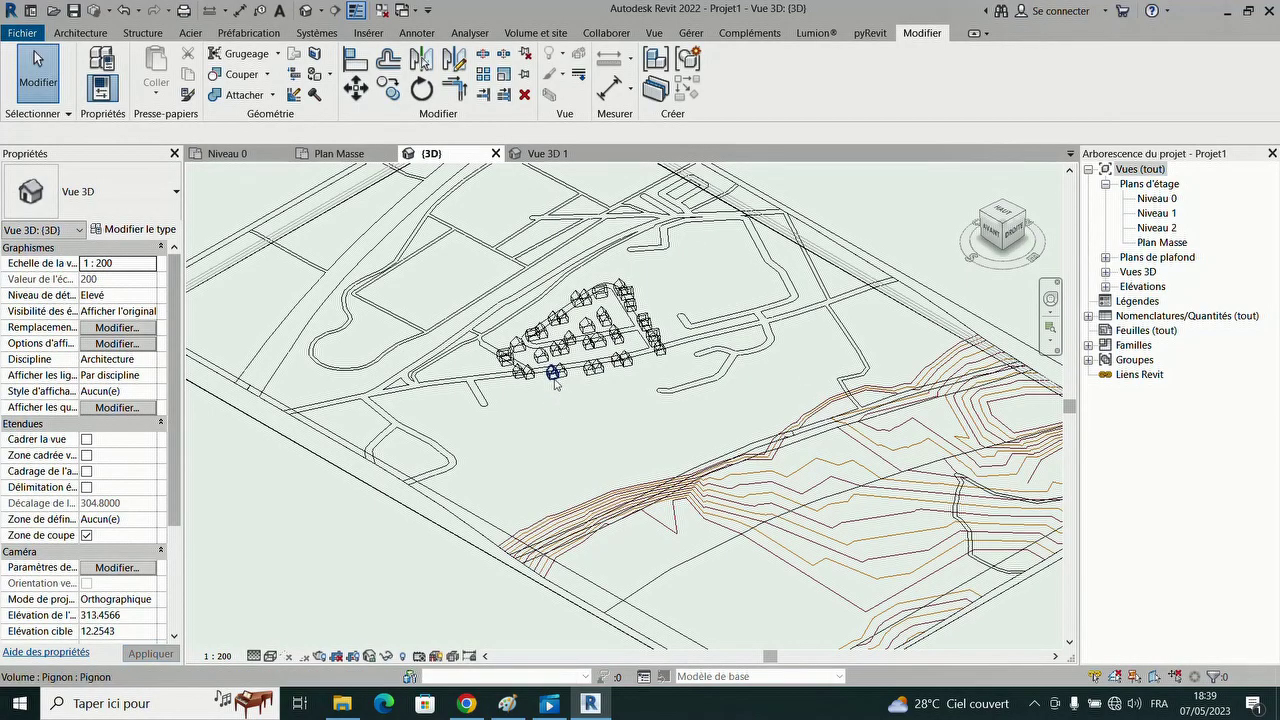
- Select all Pignon mass instances and rehost them onto the site's topographic surface
left_click(553, 375)
key("s")
key("a")
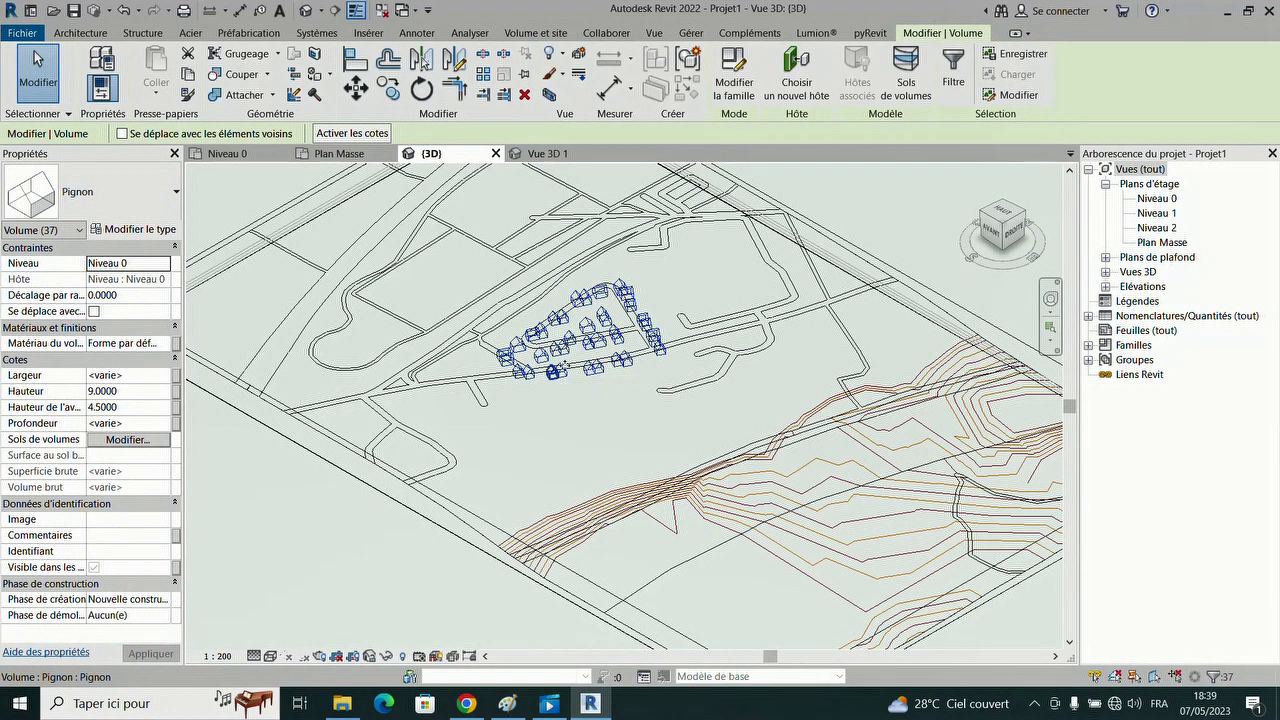
left_click(797, 72)
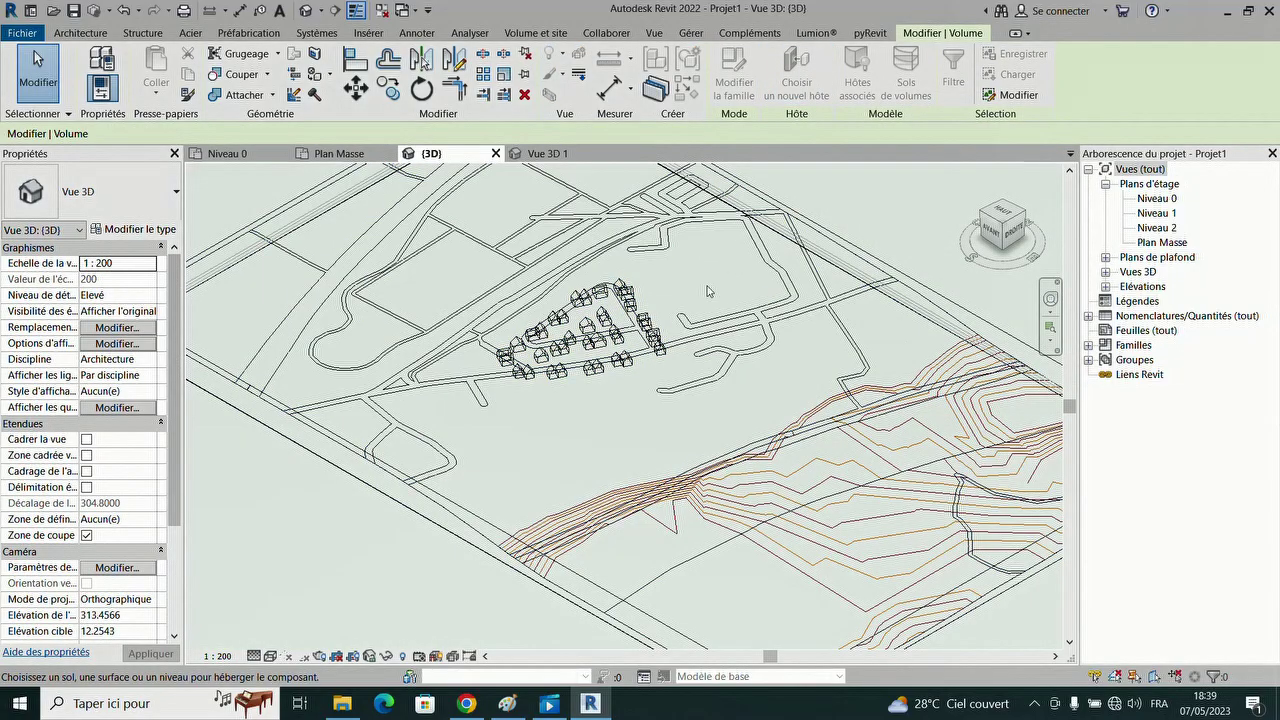
left_click(753, 227)
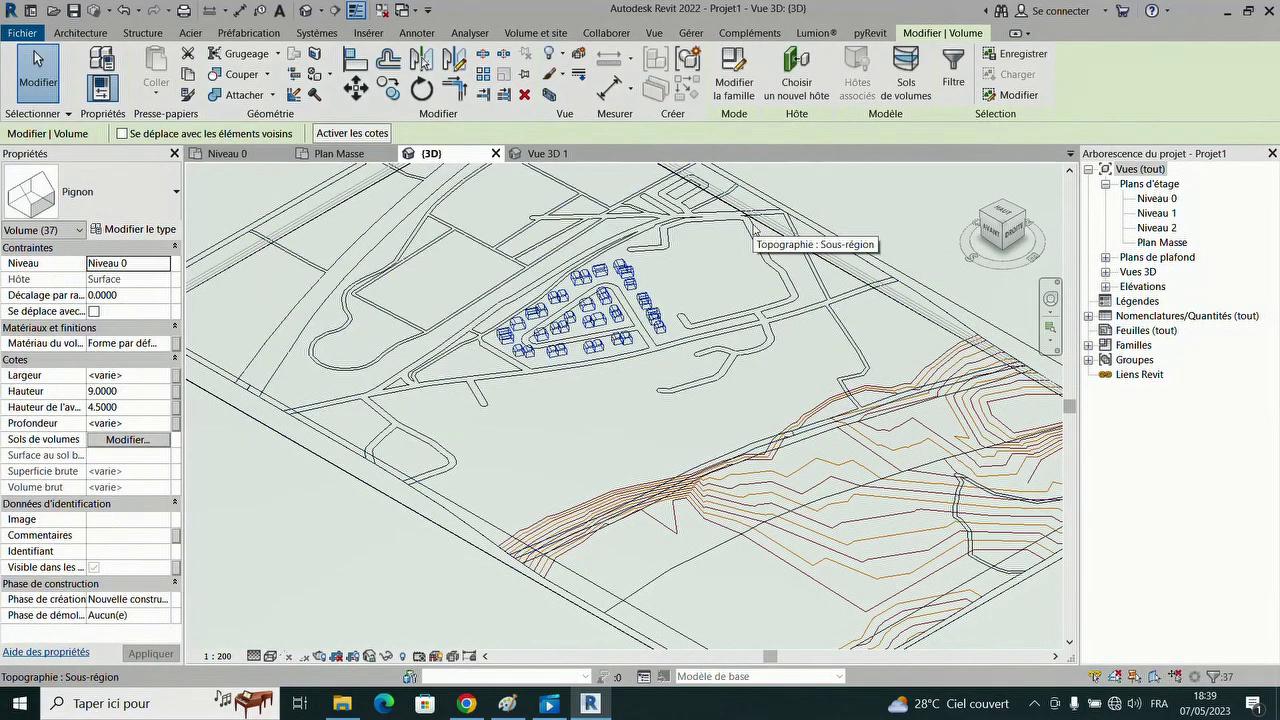
- Switch the 3D view from wireframe to a coloured surface visual style and inspect the houses on the terrain
left_click(270, 656)
left_click(295, 608)
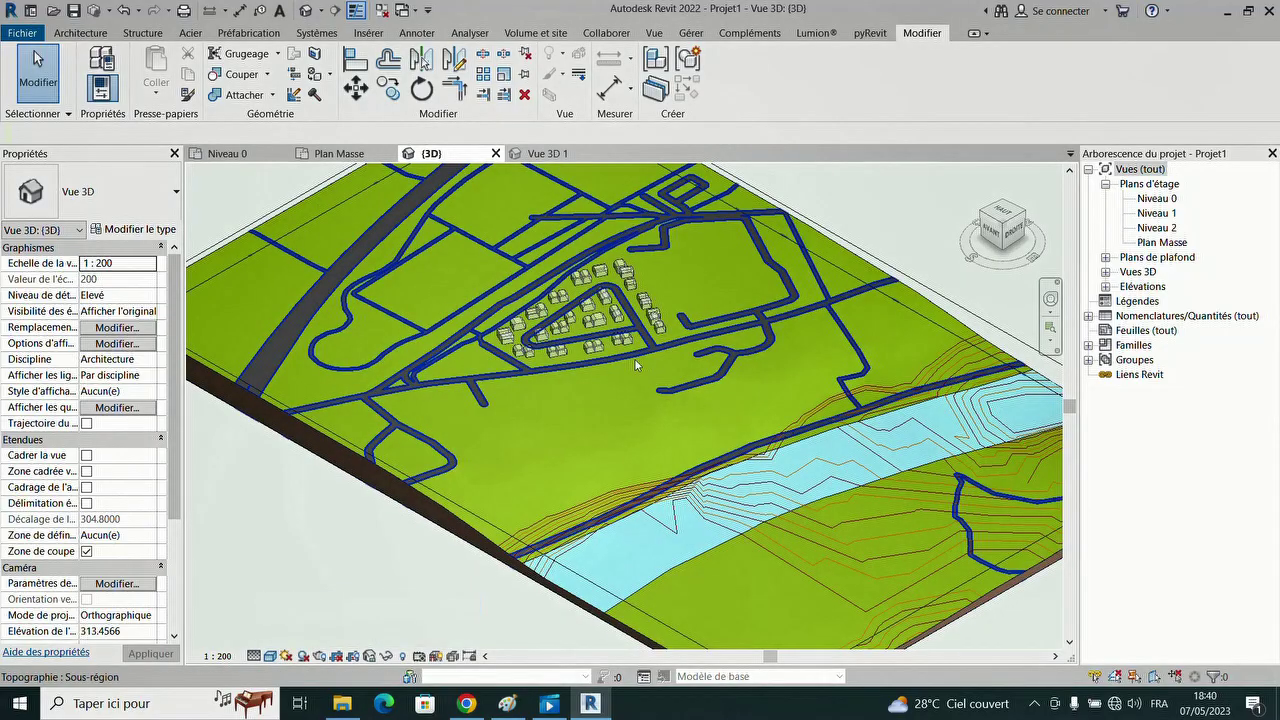
scroll(633, 358, "up", 6)
scroll(561, 300, "down", 8)
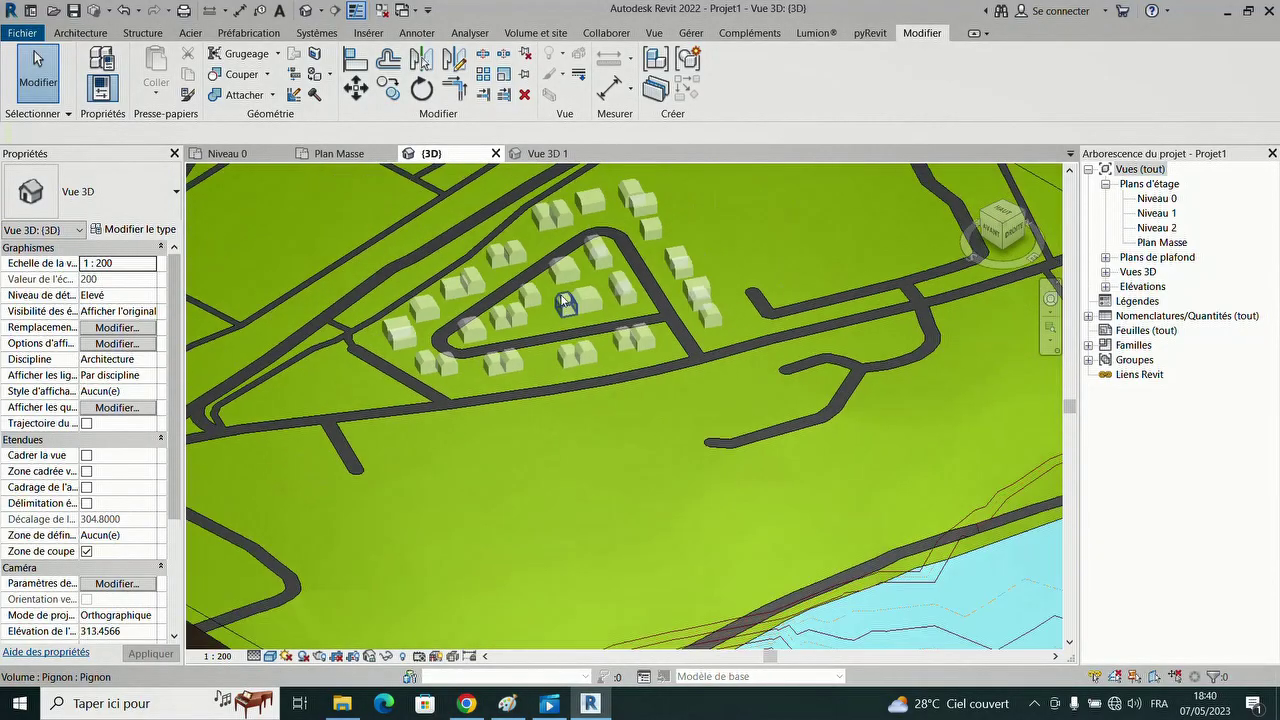
scroll(537, 344, "down", 4)
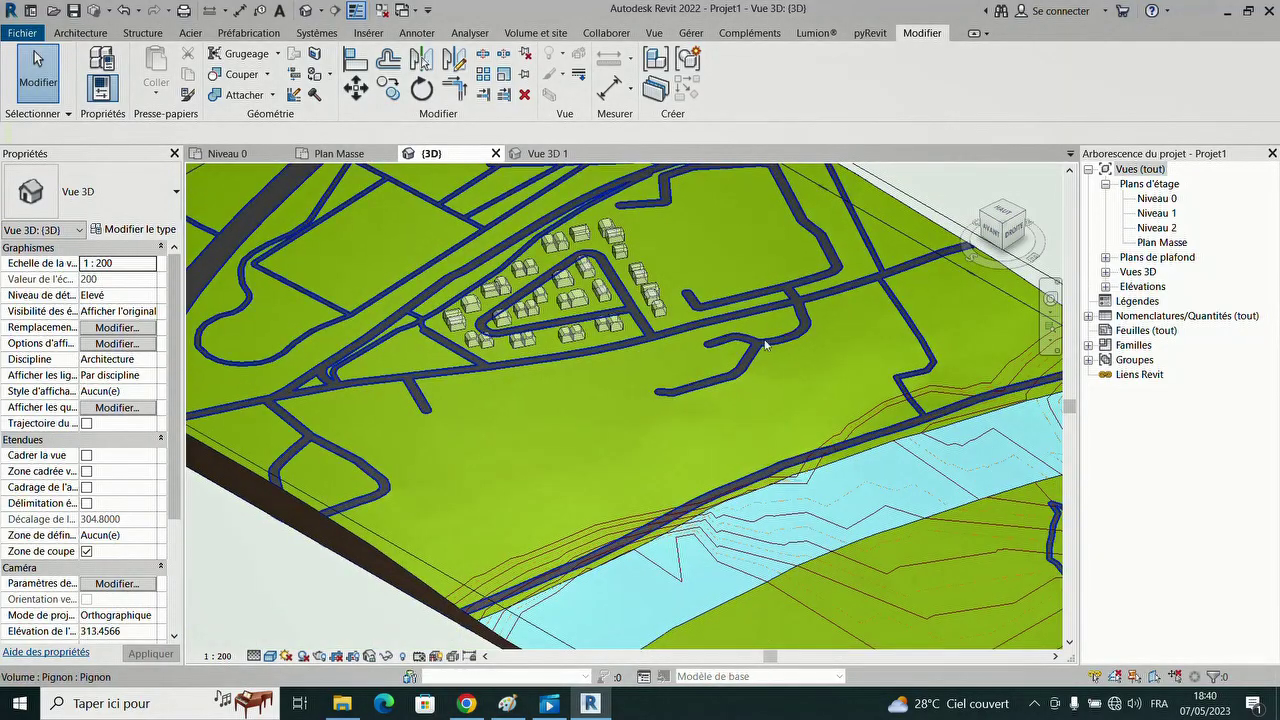
left_click(689, 444)
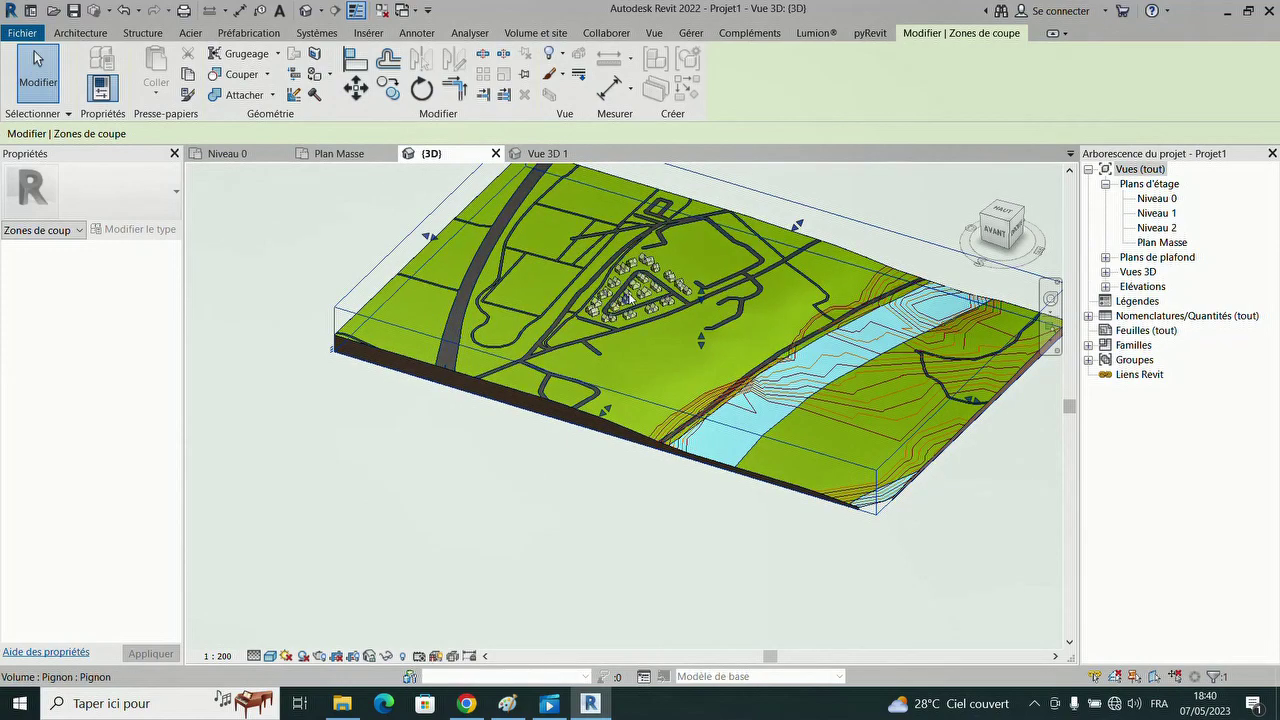
scroll(620, 280, "up", 6)
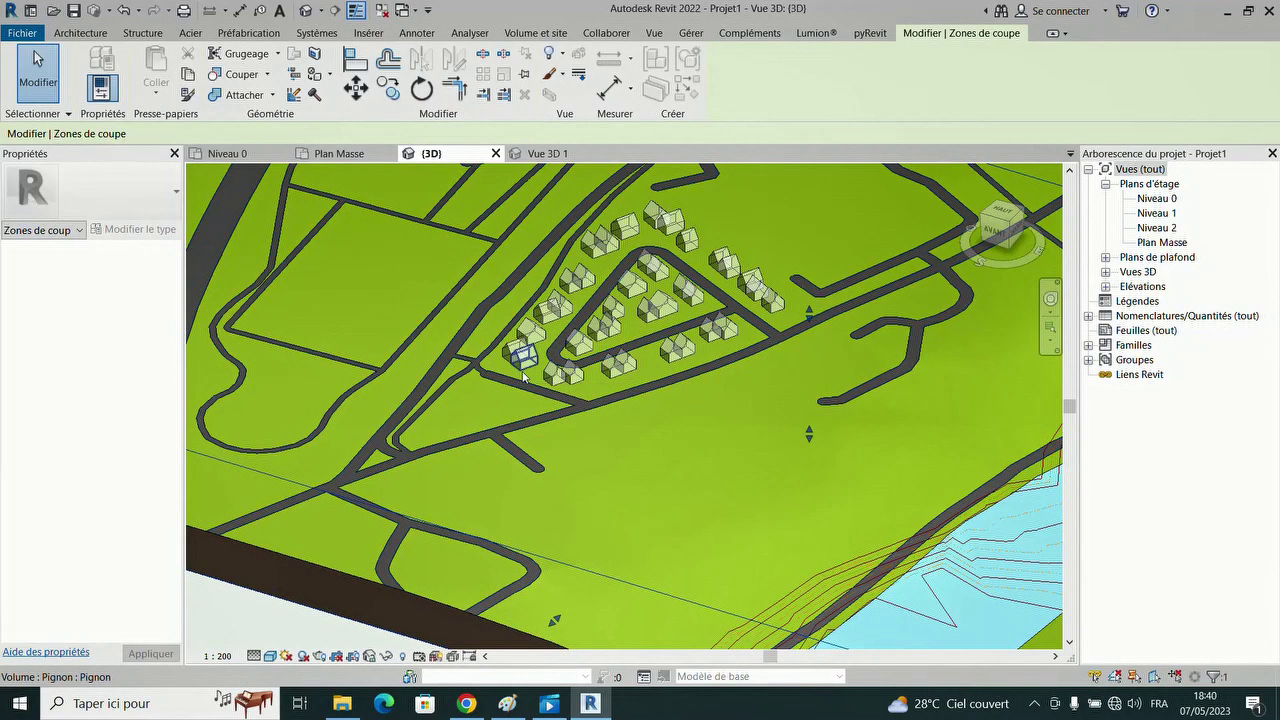
- Create Générique - Ext. 200 mm walls by face on the two westernmost house pairs between the loop and the main road
left_click(80, 33)
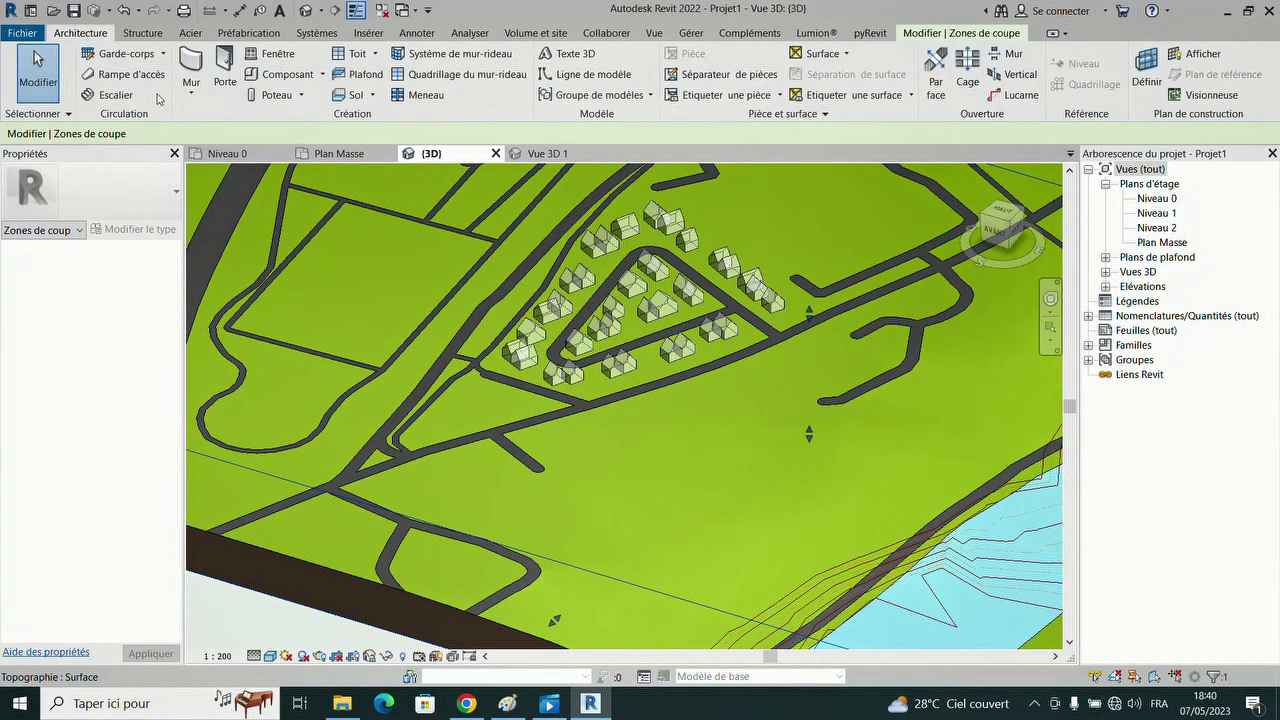
left_click(193, 97)
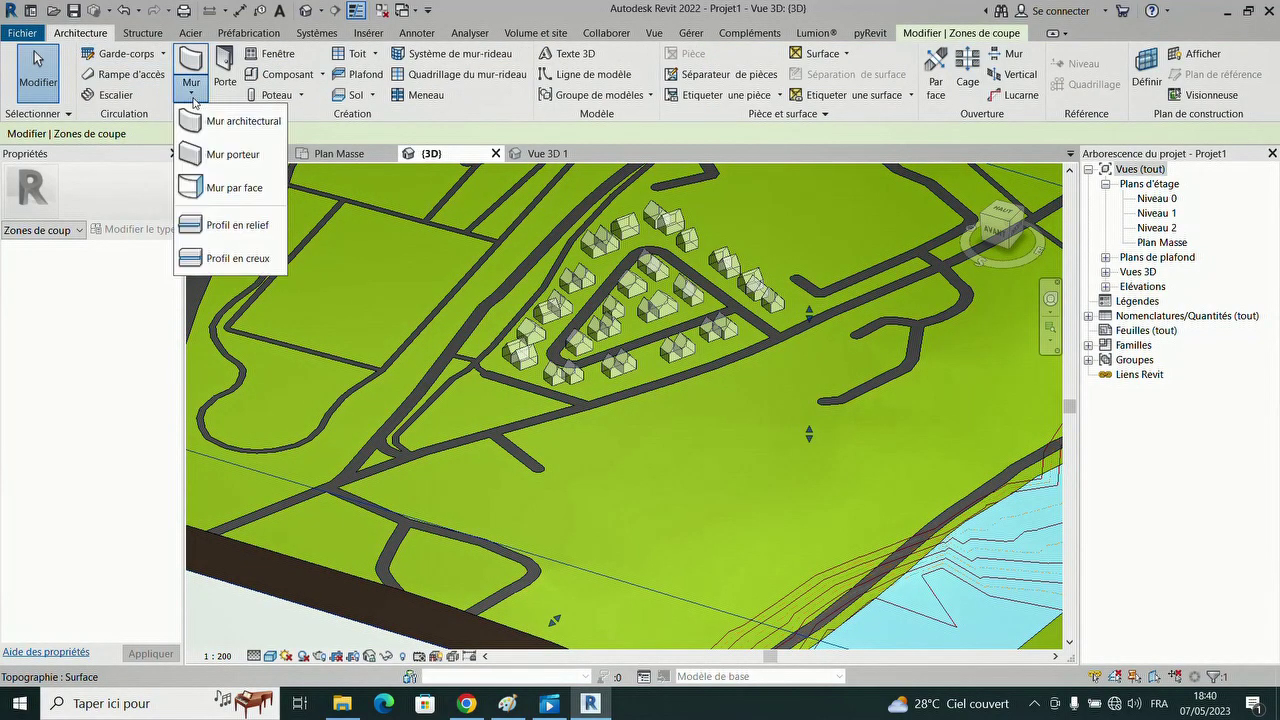
left_click(210, 186)
left_click(122, 193)
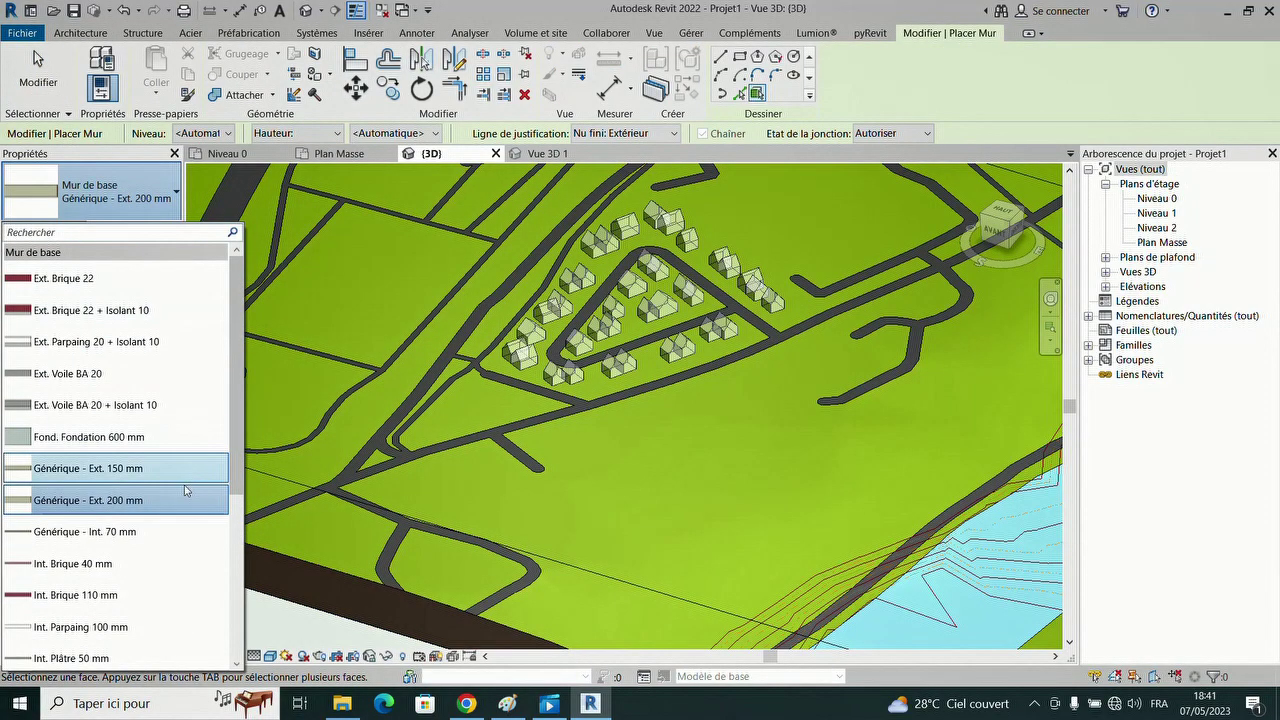
left_click(117, 500)
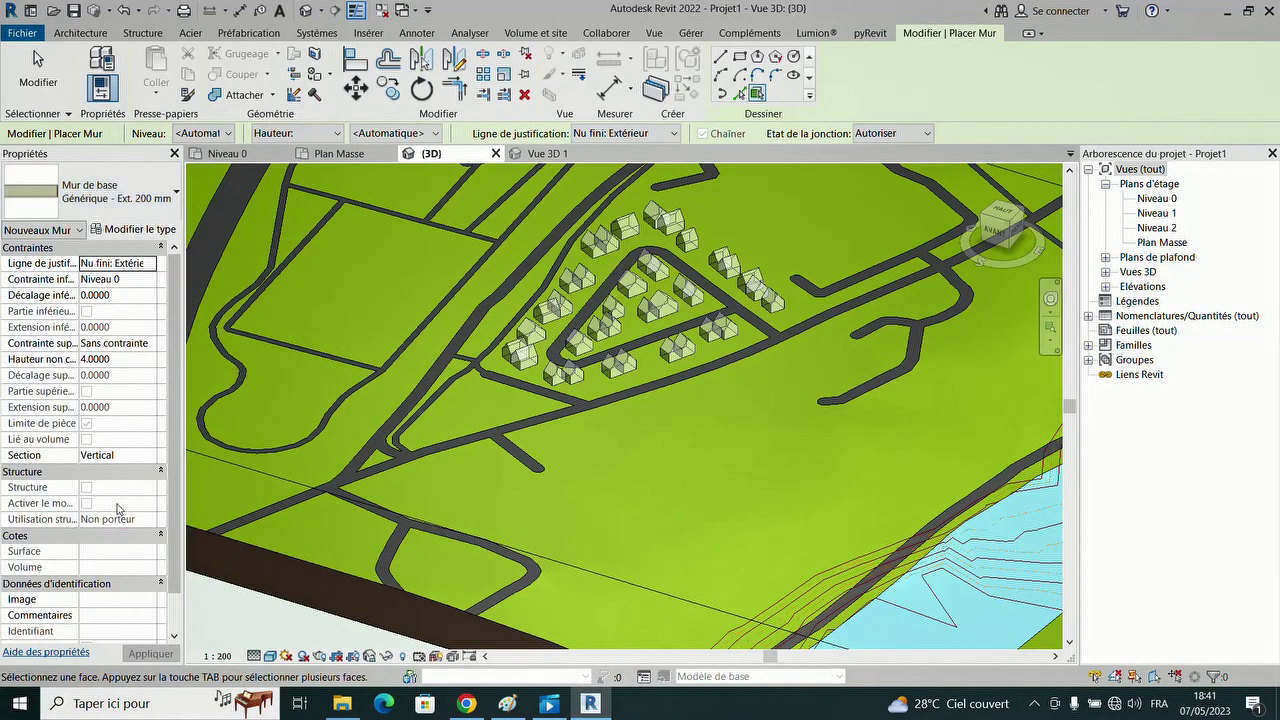
scroll(685, 295, "up", 6)
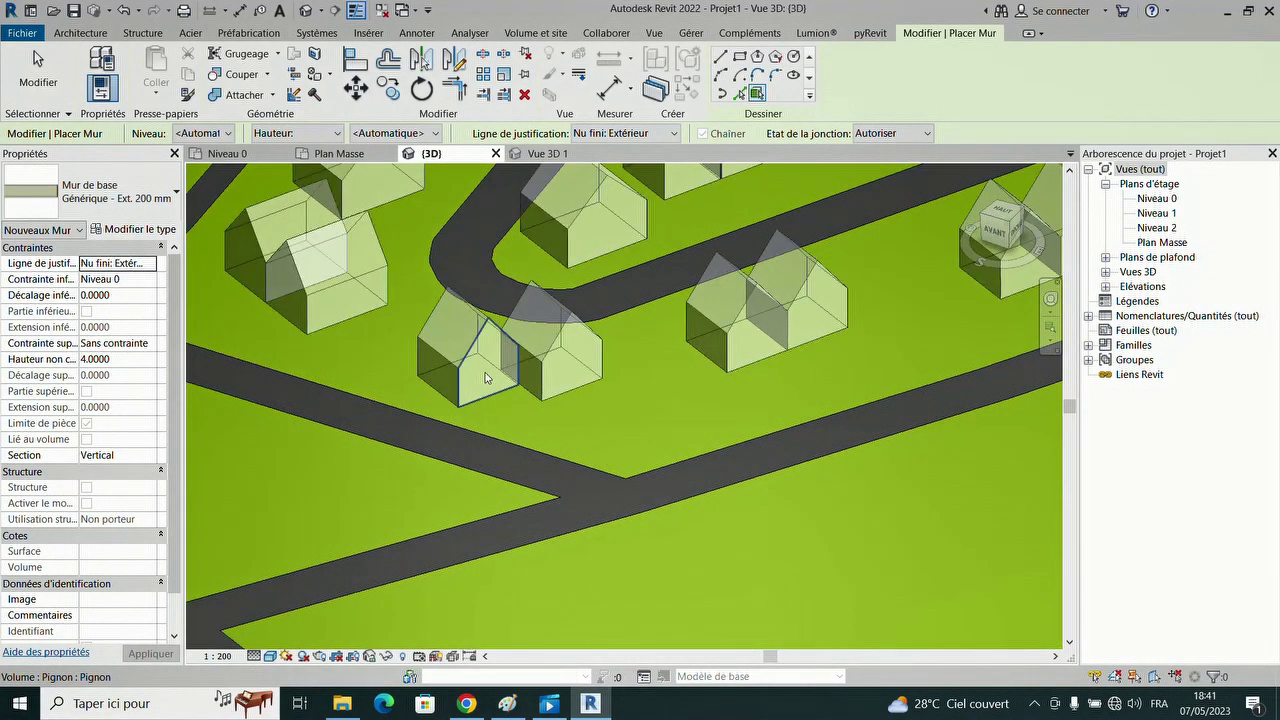
left_click(441, 380)
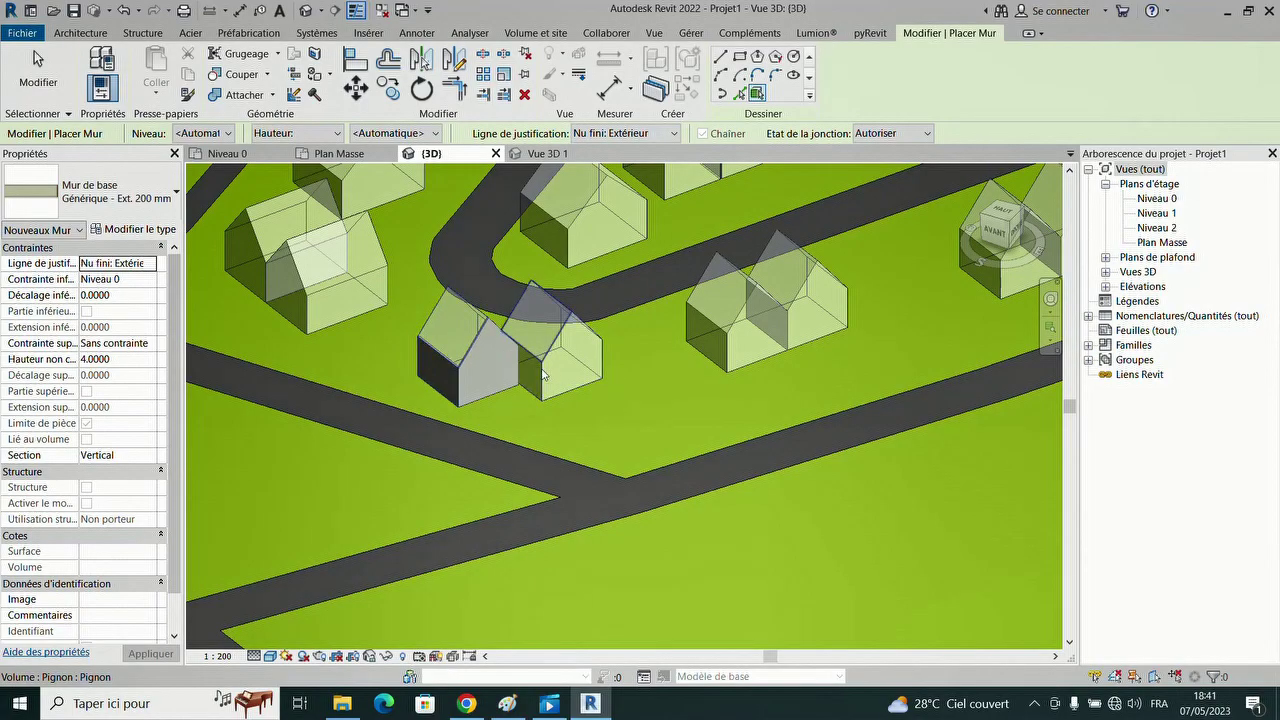
left_click(755, 335)
left_click(712, 346)
left_click(820, 318)
scroll(820, 325, "down", 1)
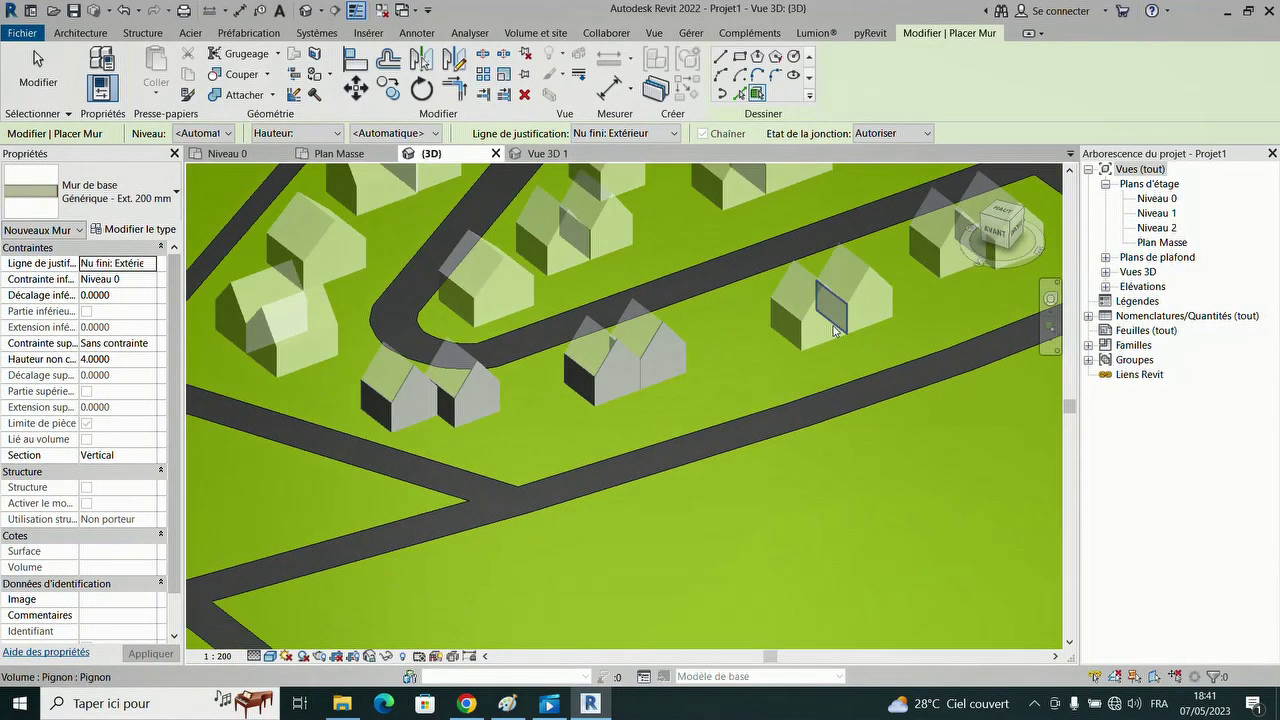
- Add walls by face to the next two house pairs to the east along the main road
left_click(834, 328)
left_click(790, 328)
left_click(872, 306)
left_click(886, 281)
left_click(945, 275)
left_click(917, 292)
scroll(905, 300, "down", 2)
- Add walls by face to the overlapping houses at the western tip of the group and end wall placement
scroll(450, 360, "up", 3)
left_click(473, 352)
left_click(422, 340)
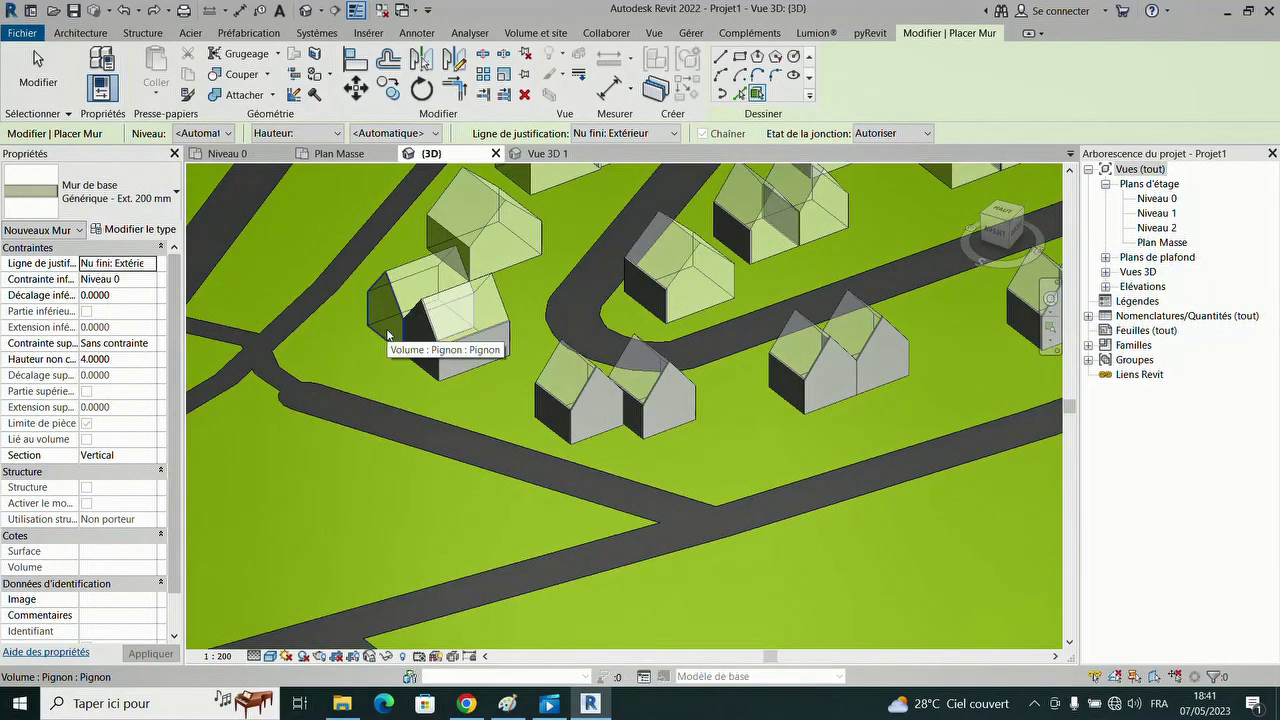
left_click(387, 321)
scroll(615, 424, "down", 2)
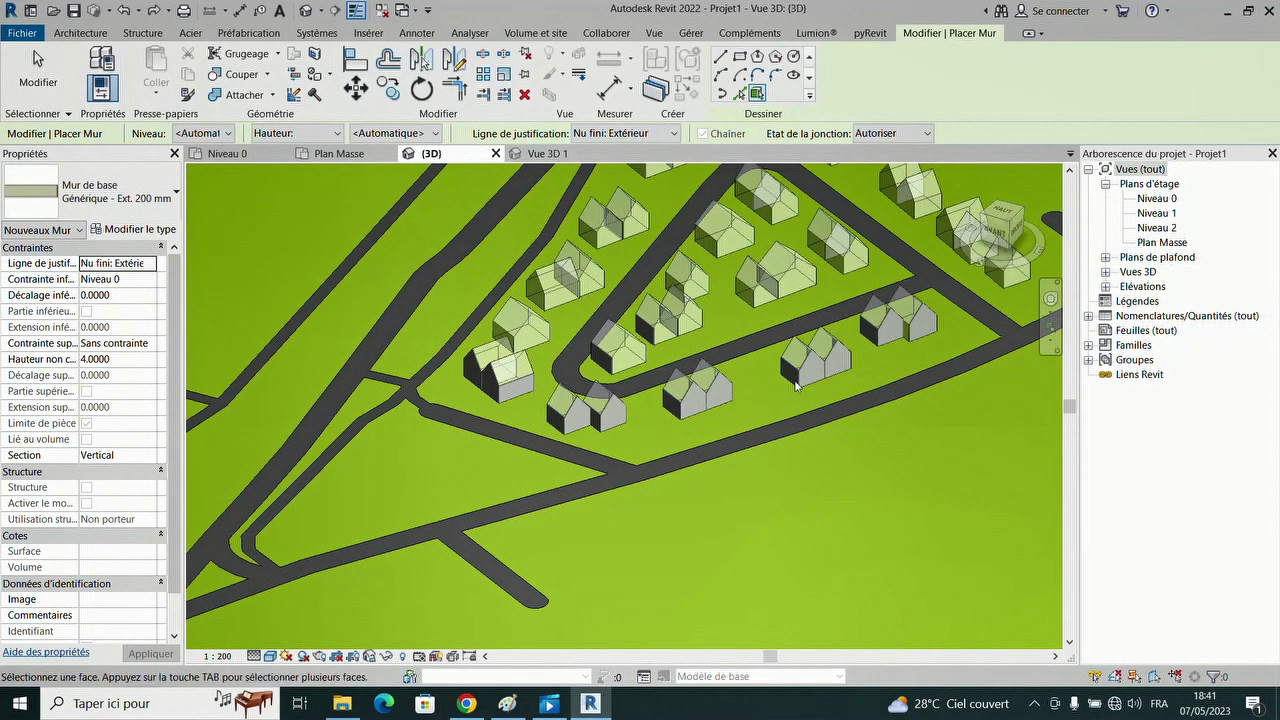
scroll(772, 377, "down", 2)
key("Escape")
key("Escape")
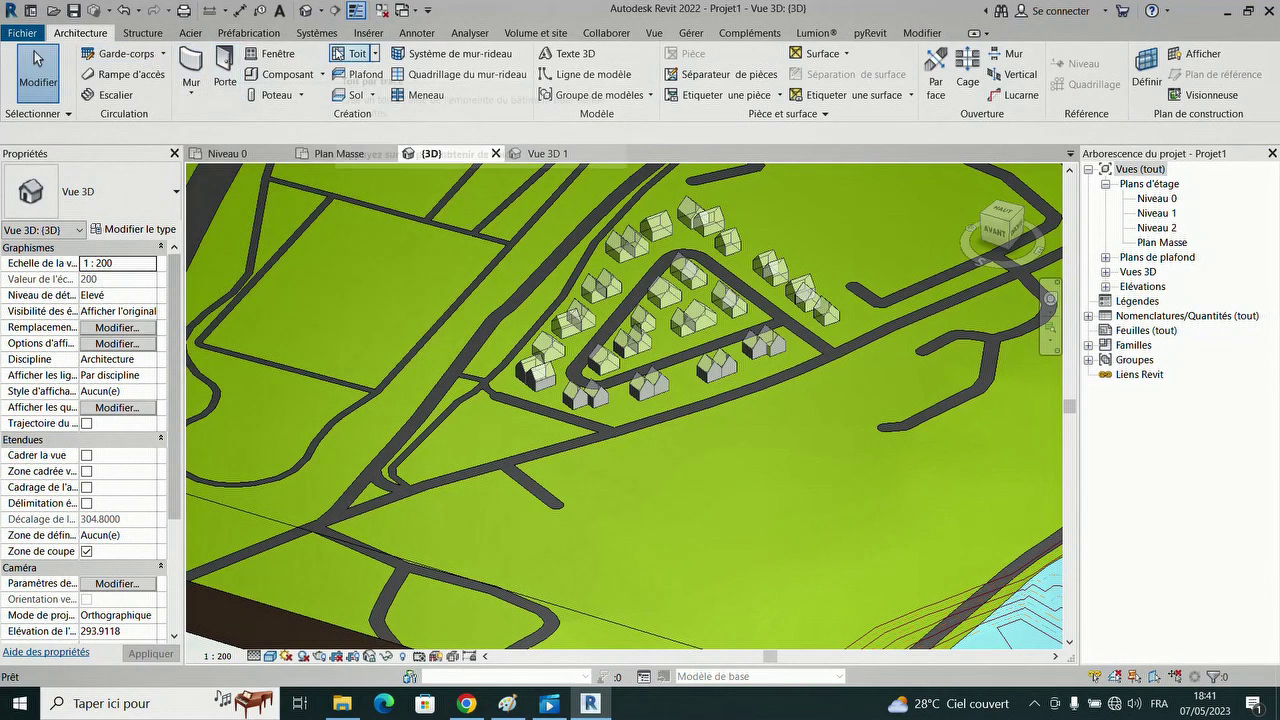
- Start a roof by face with type Toit - 200 mm and bring the library material "Tuiles, toiture" into its structure's material selection by searching "tuile"
left_click(376, 55)
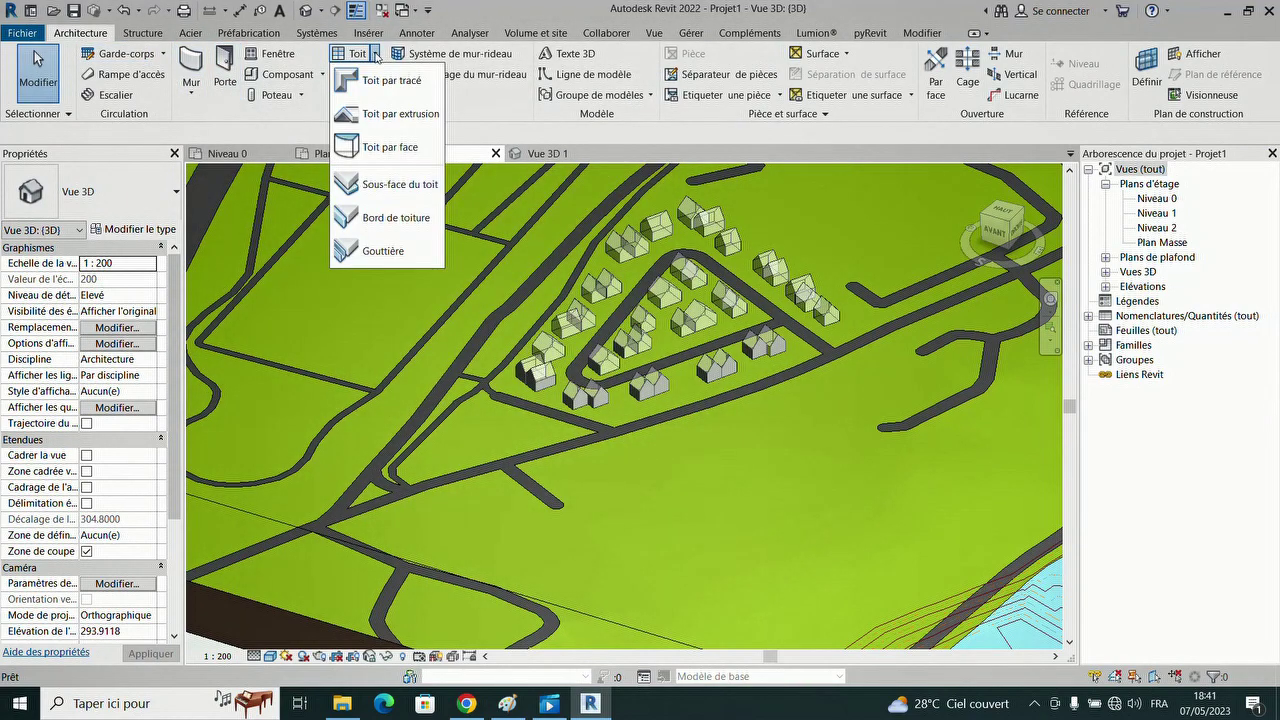
left_click(390, 147)
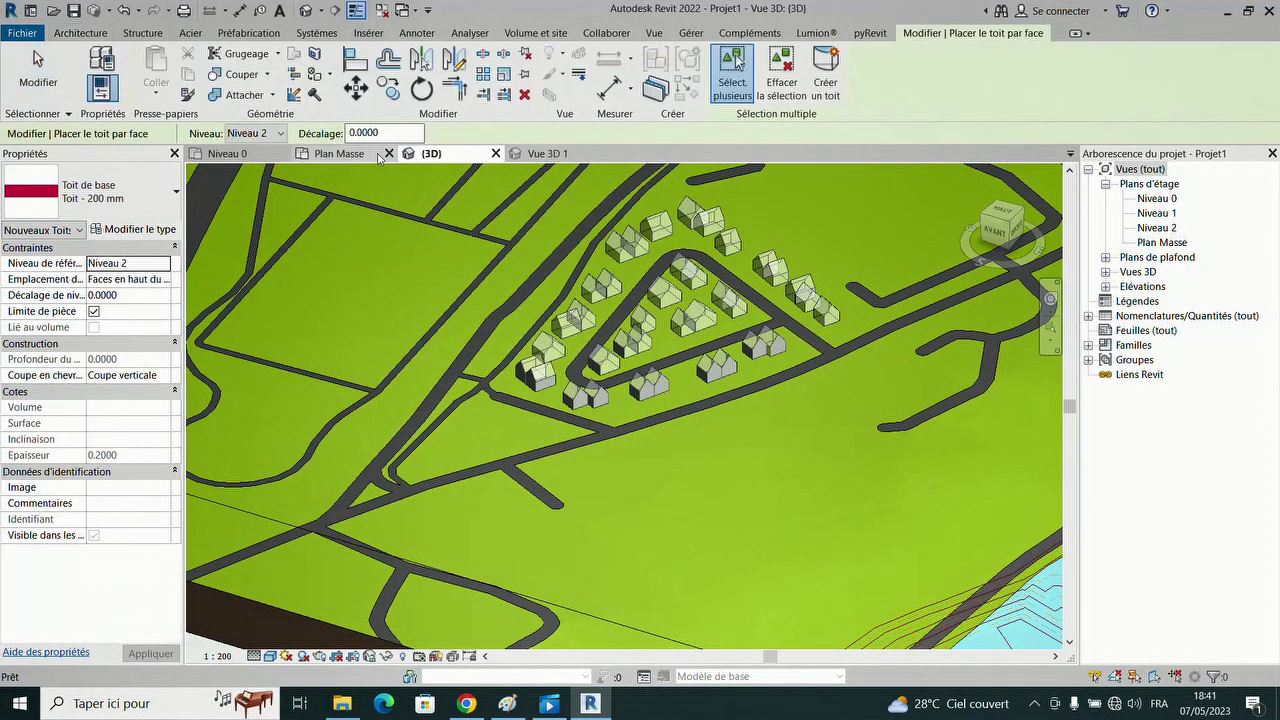
left_click(143, 231)
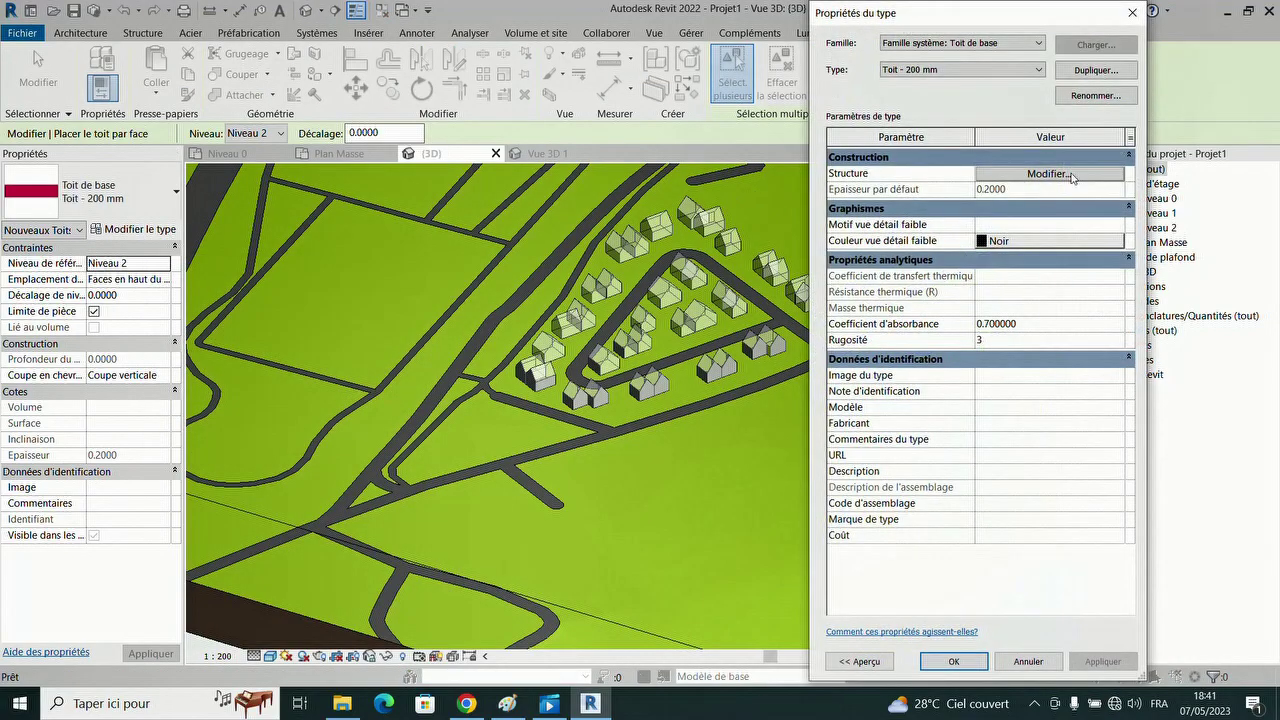
left_click(1048, 174)
left_click(943, 172)
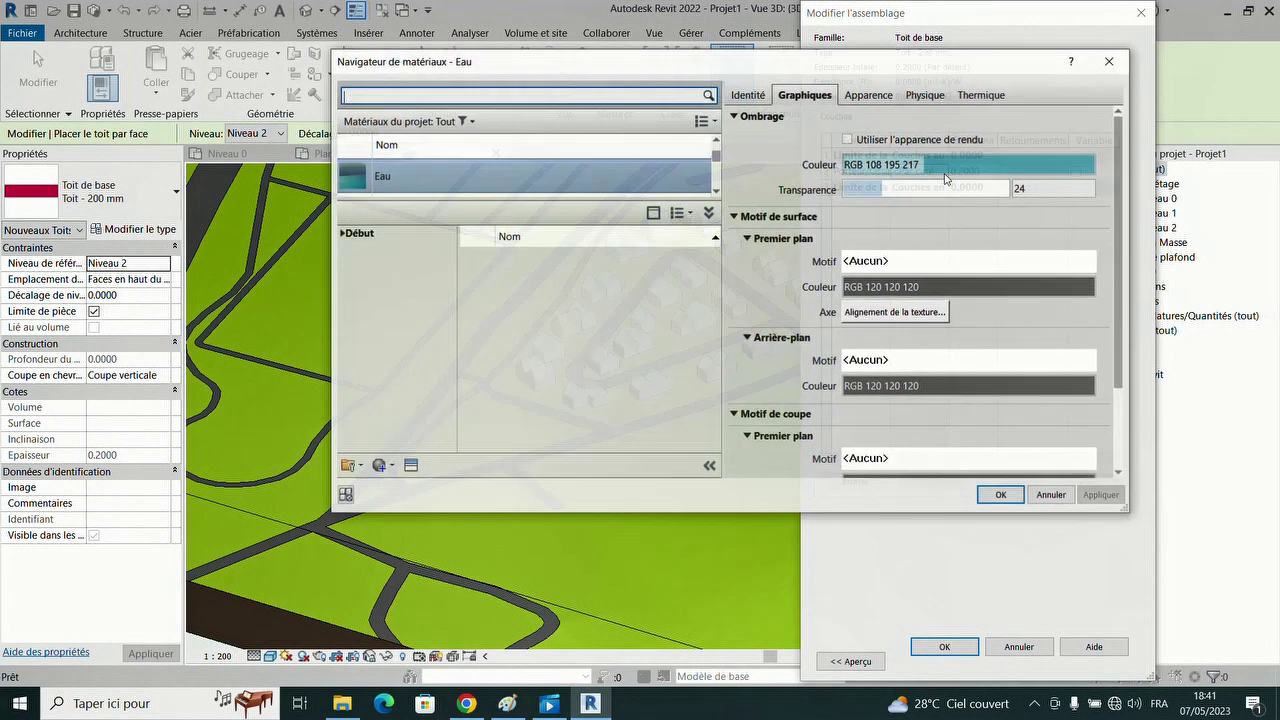
left_click_drag(541, 199, 541, 278)
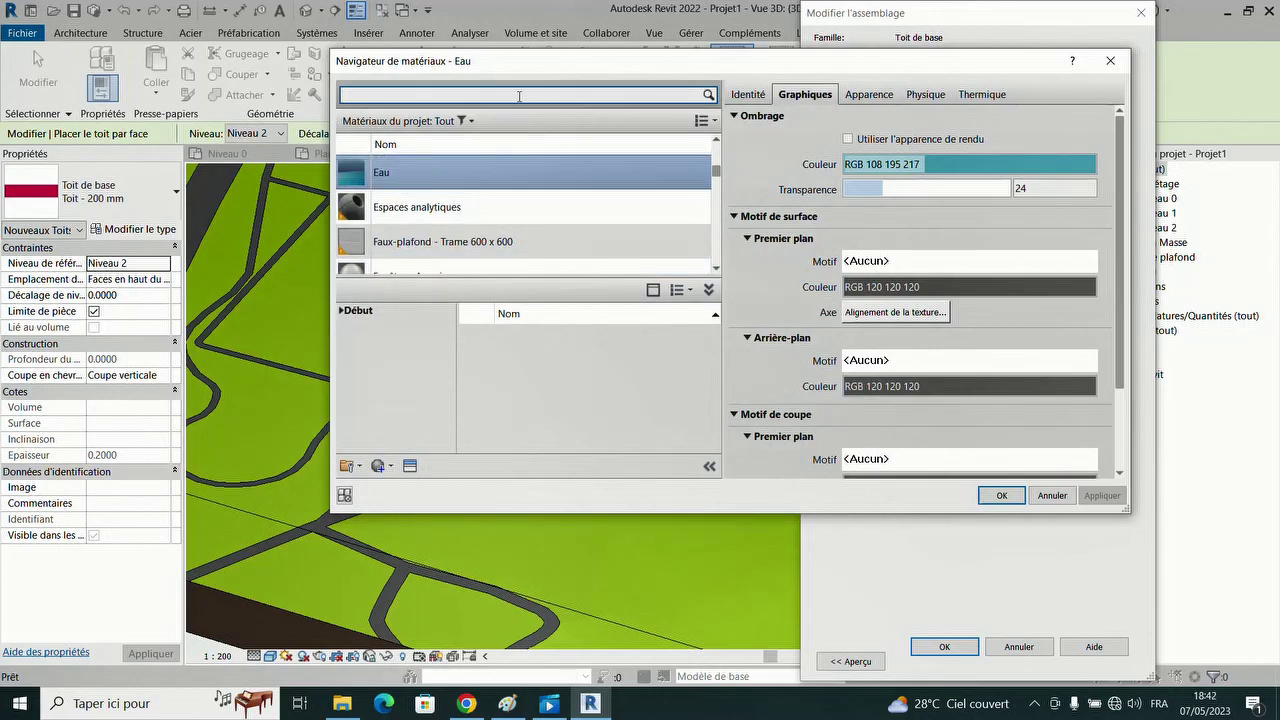
key("Return")
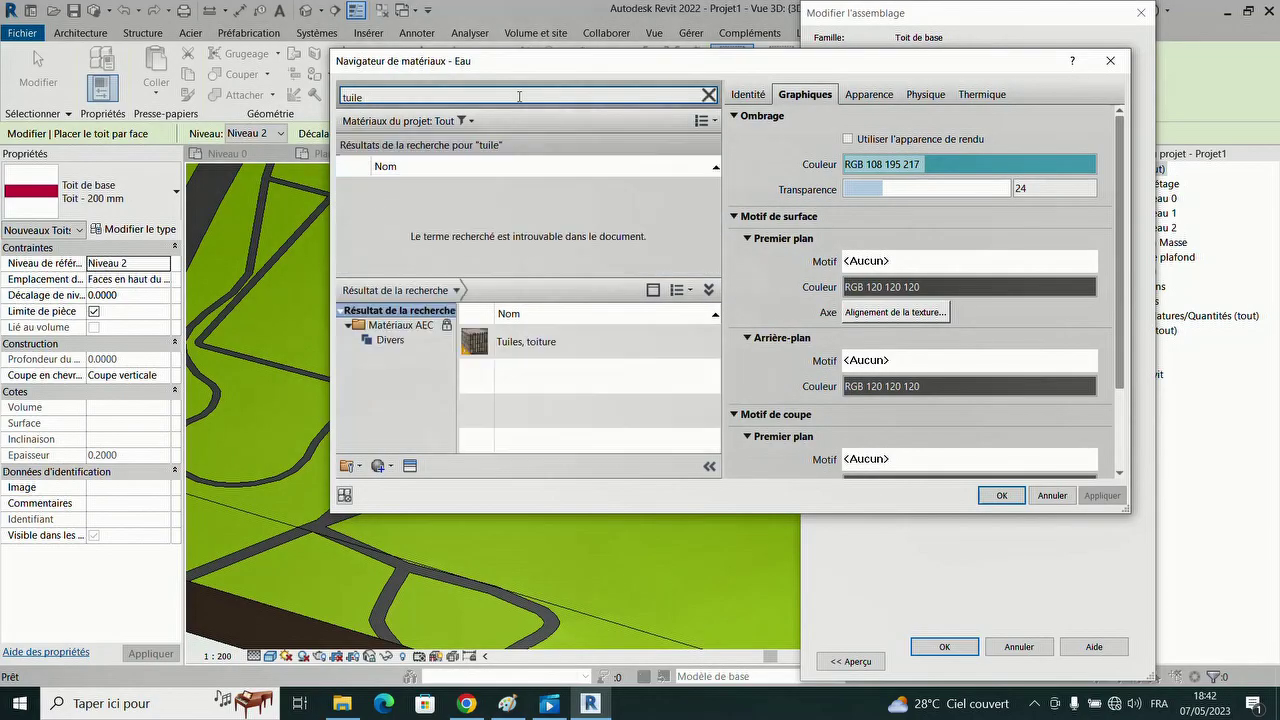
left_click(708, 341)
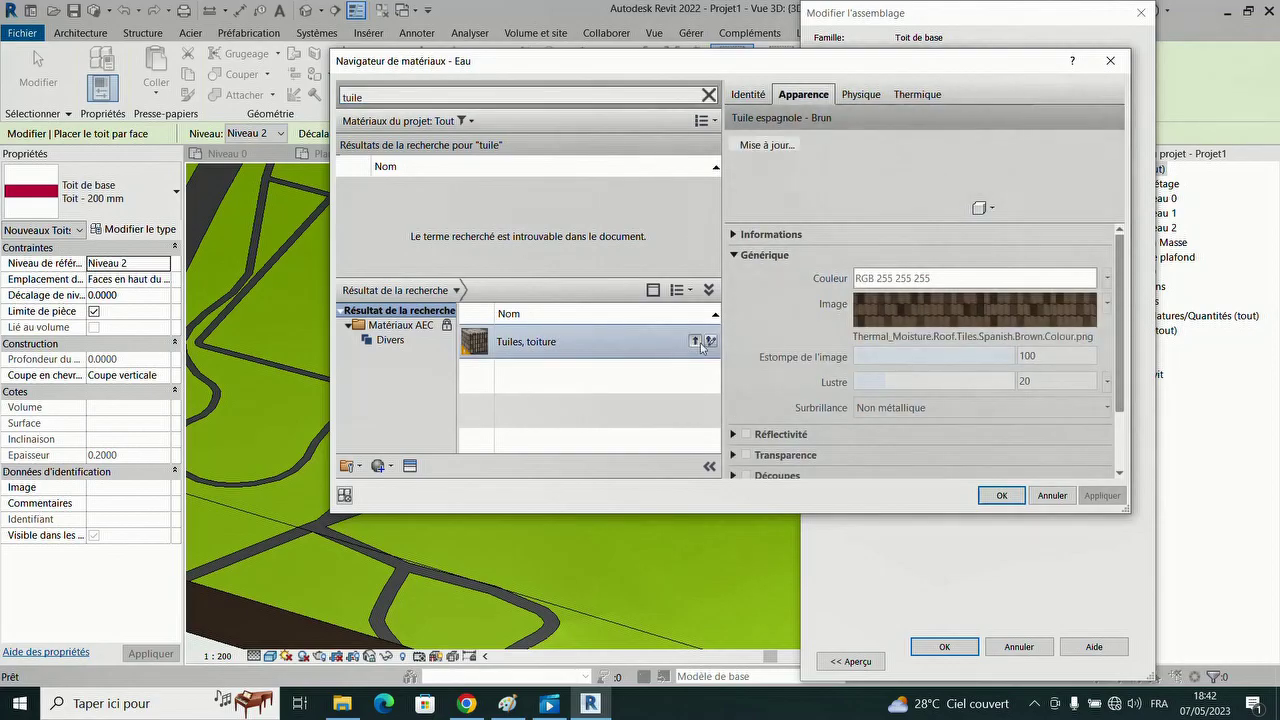
left_click(695, 341)
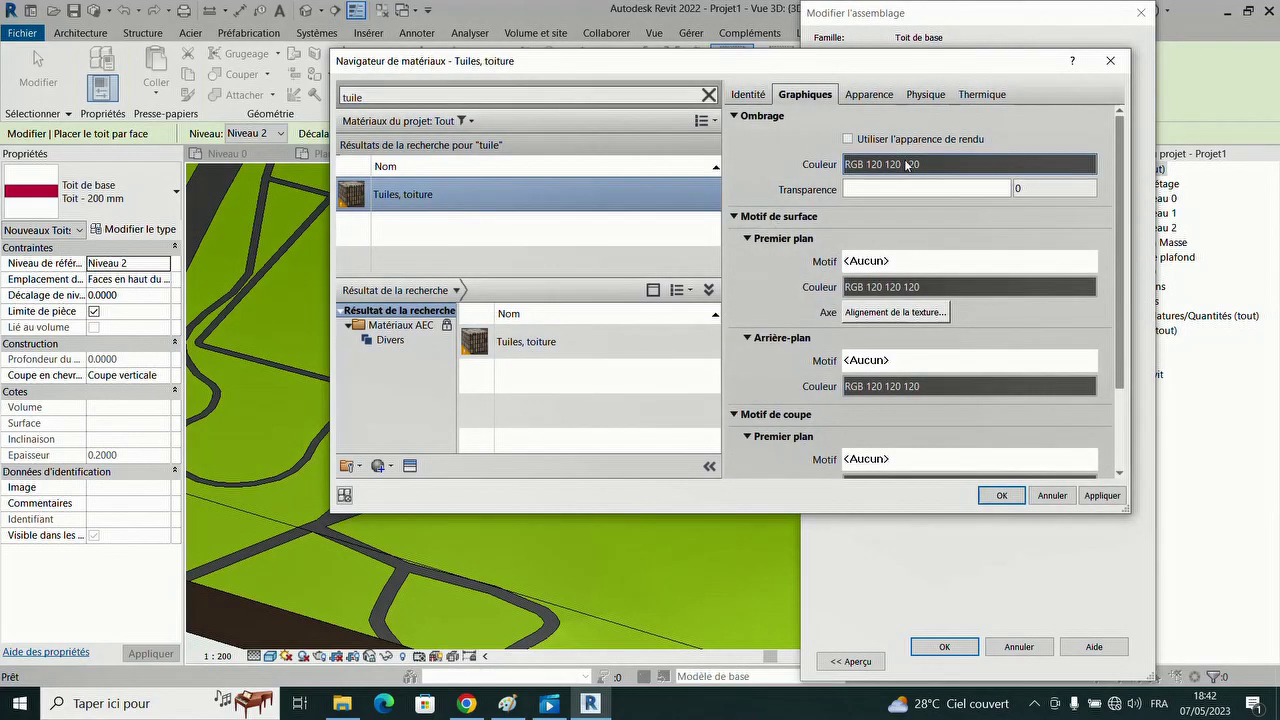
- Use the render appearance for the tile material's shading and set its foreground surface pattern to the model pattern Toit Tuile
left_click(907, 164)
left_click(899, 124)
left_click(857, 146)
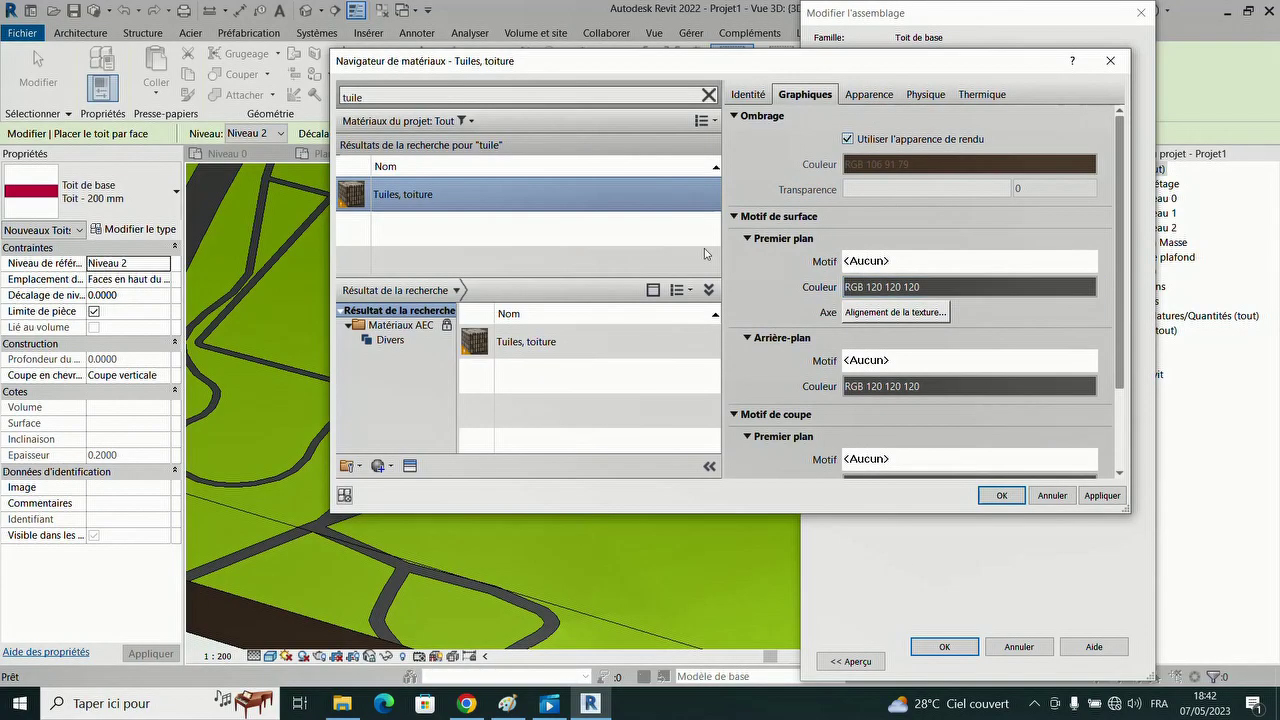
left_click(916, 260)
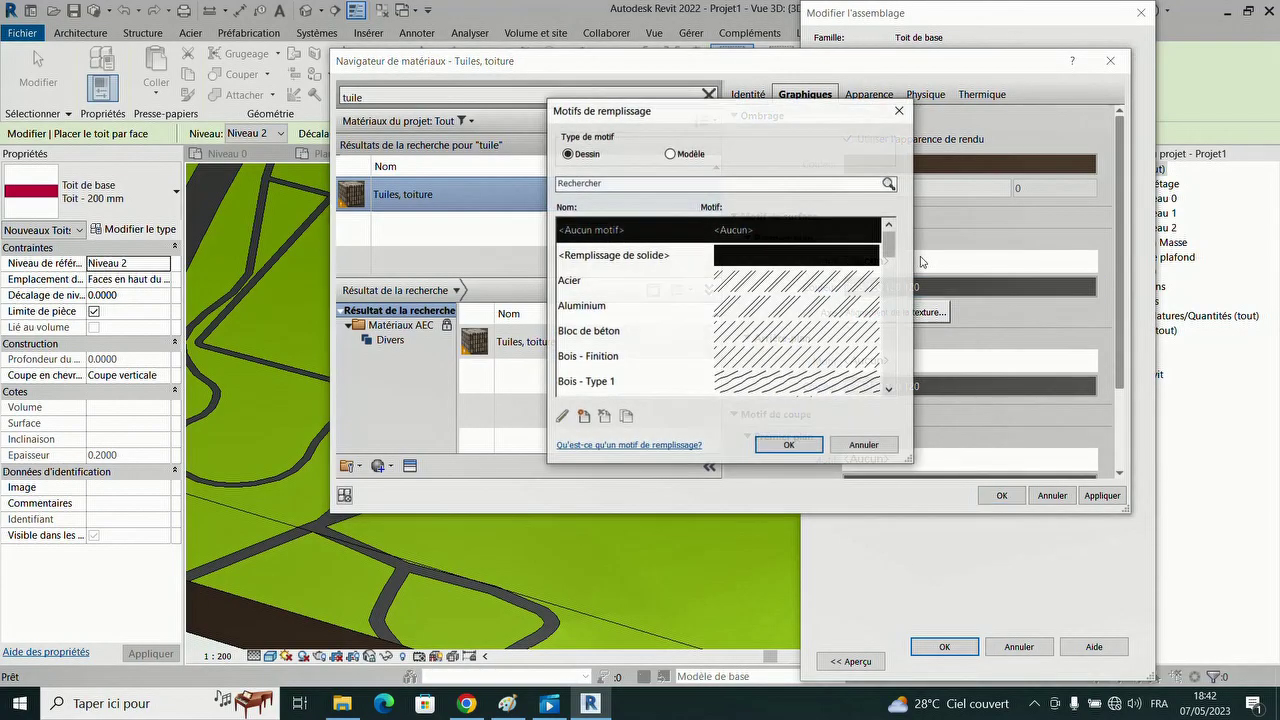
scroll(797, 320, "down", 10)
scroll(797, 320, "up", 10)
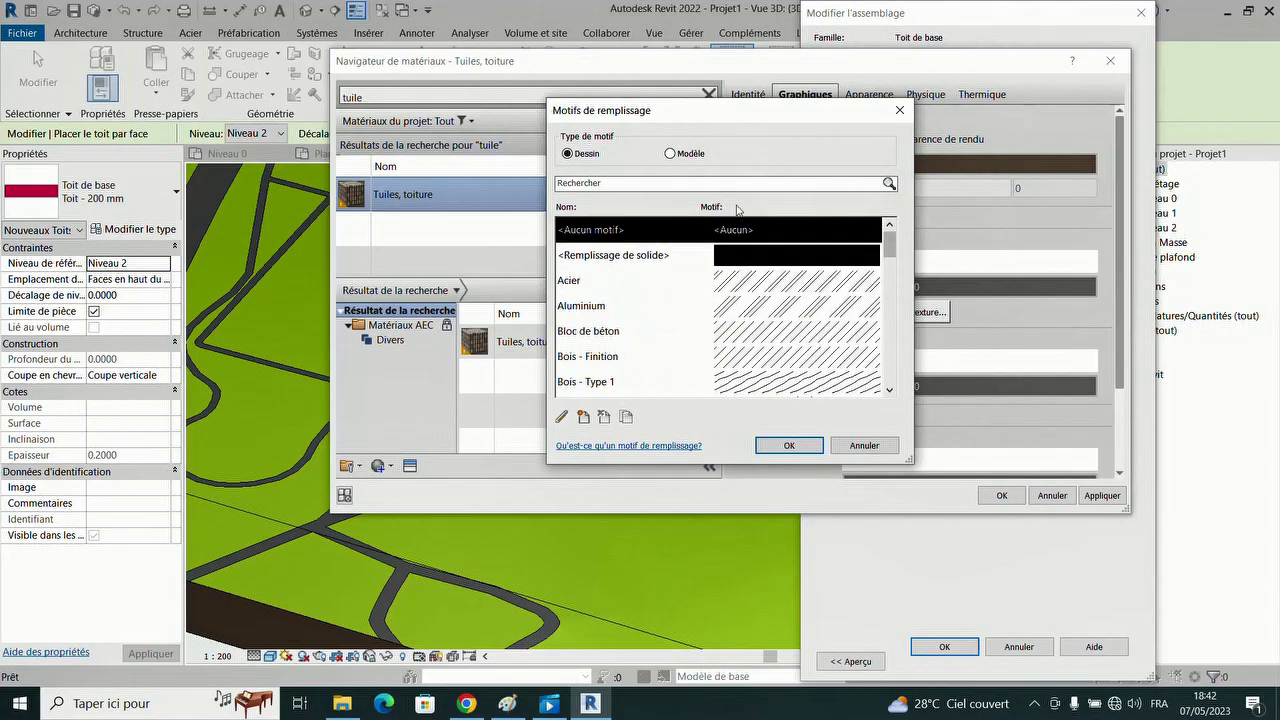
left_click(669, 154)
scroll(787, 309, "down", 10)
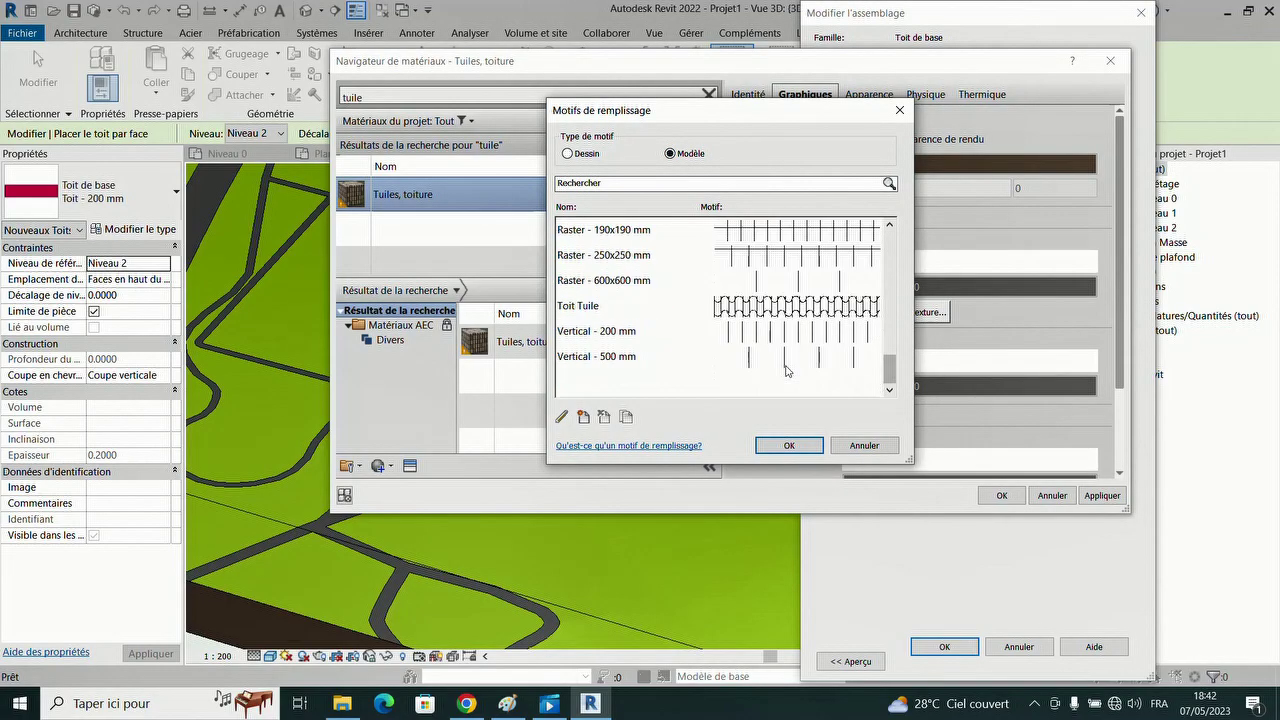
left_click(795, 306)
left_click(789, 445)
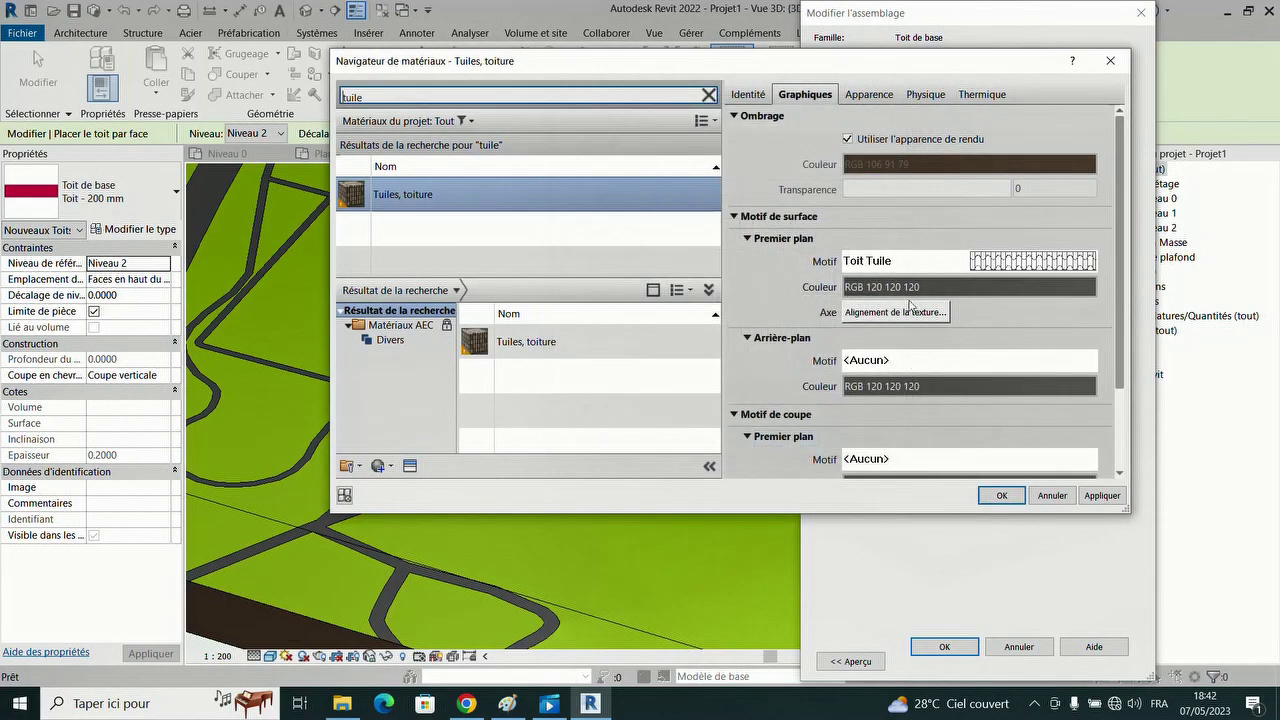
- Set the colour of the tile material's foreground surface pattern to RGB 14 14 14
left_click(910, 299)
left_click_drag(909, 243, 905, 309)
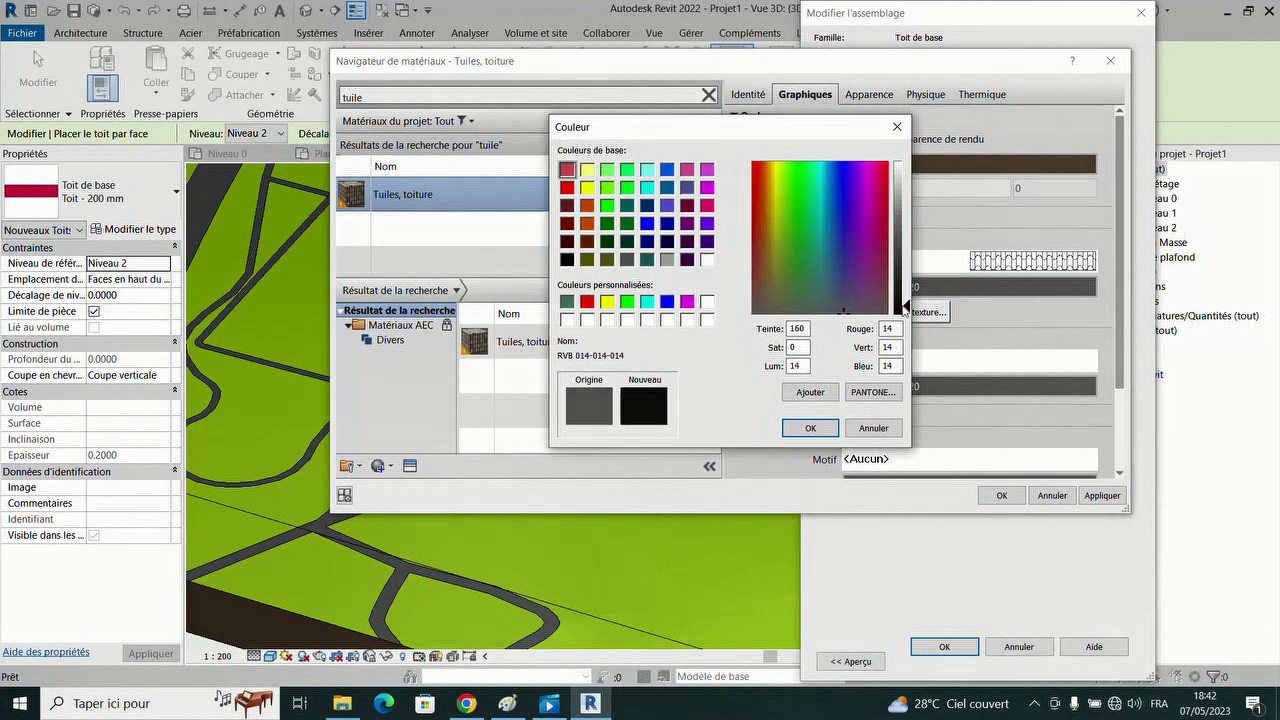
left_click(811, 428)
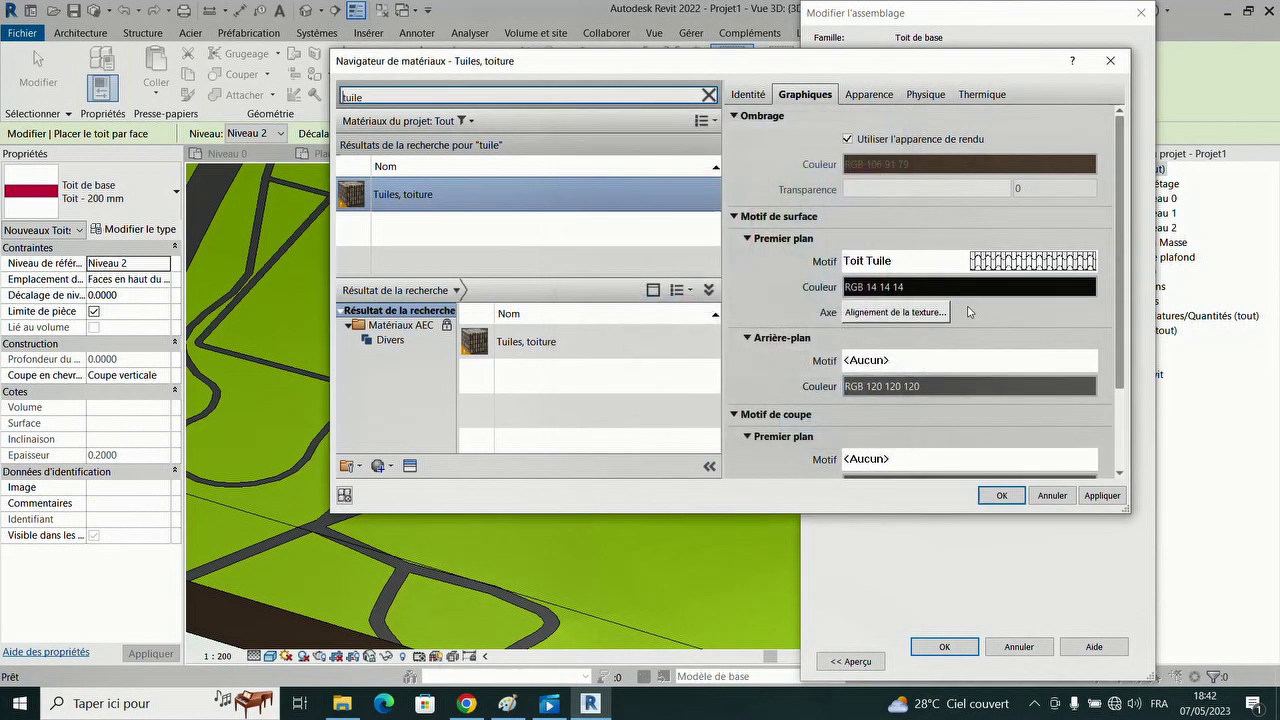
- Replace the material's appearance with "Tuiles espagnoles - Rouge" from the Toiture library and accept the roof type's structure
left_click(868, 94)
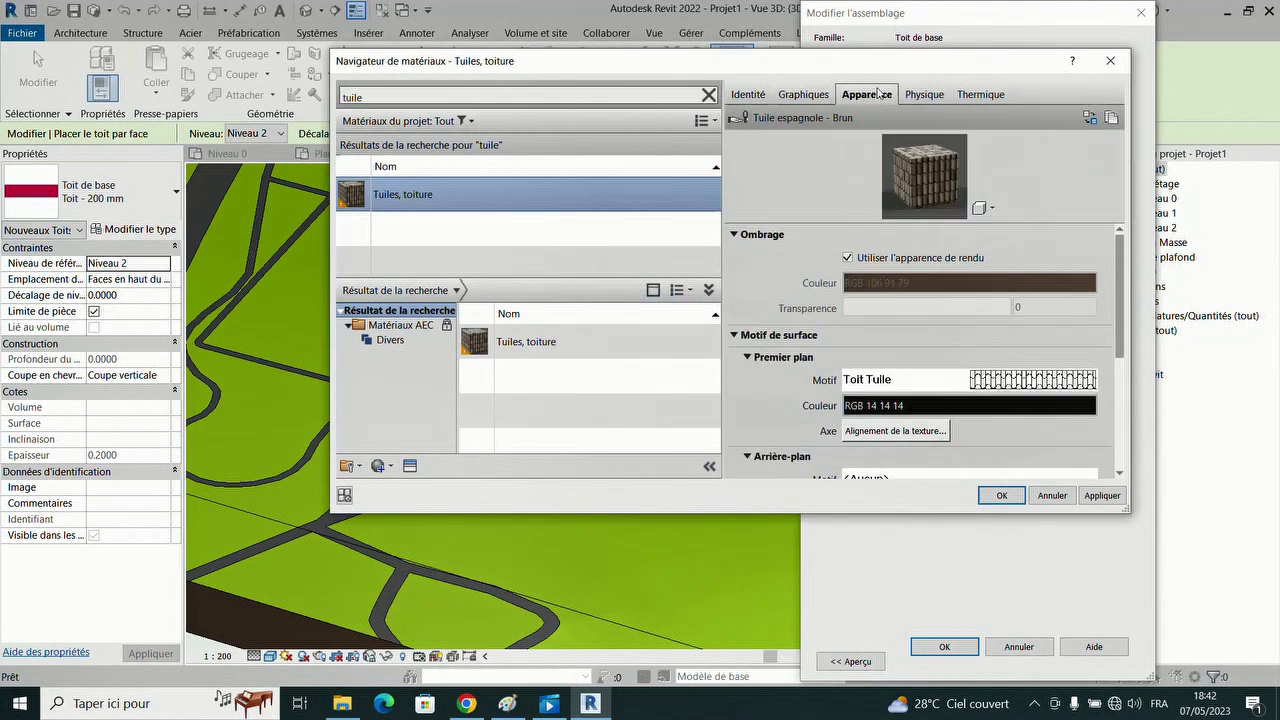
left_click(1090, 118)
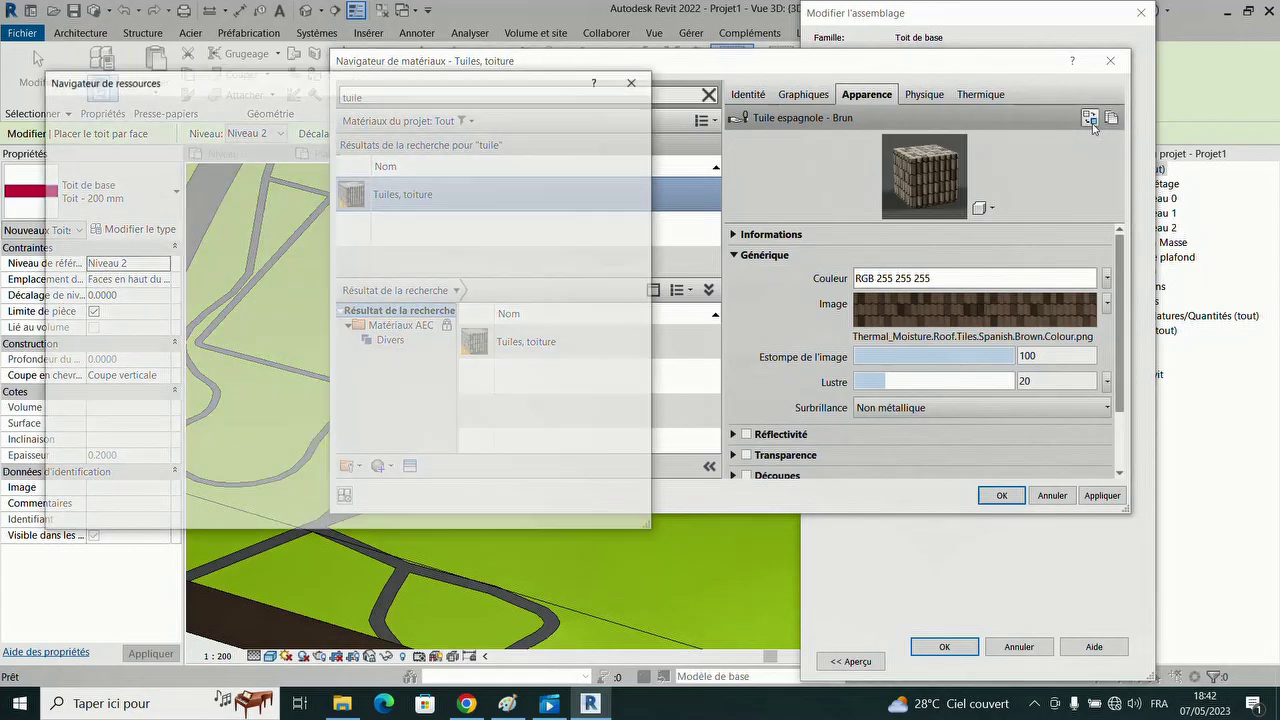
left_click(90, 198)
scroll(92, 280, "down", 5)
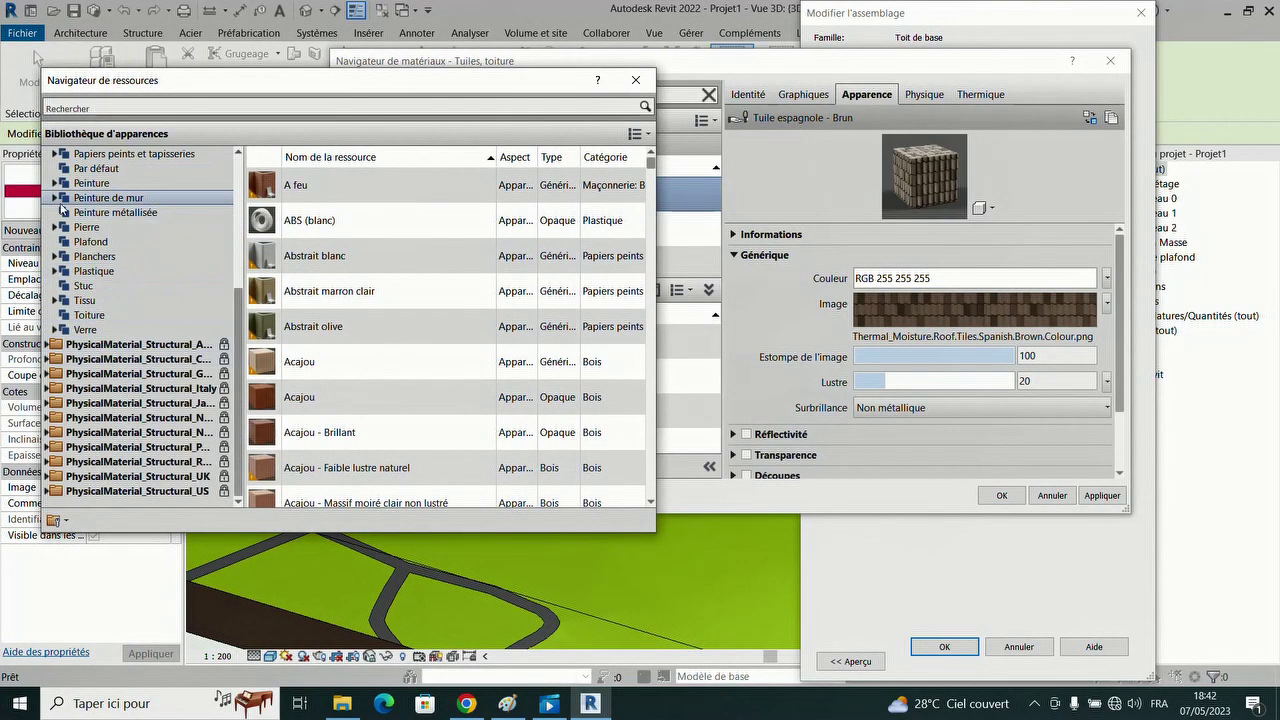
left_click(104, 315)
scroll(475, 314, "down", 15)
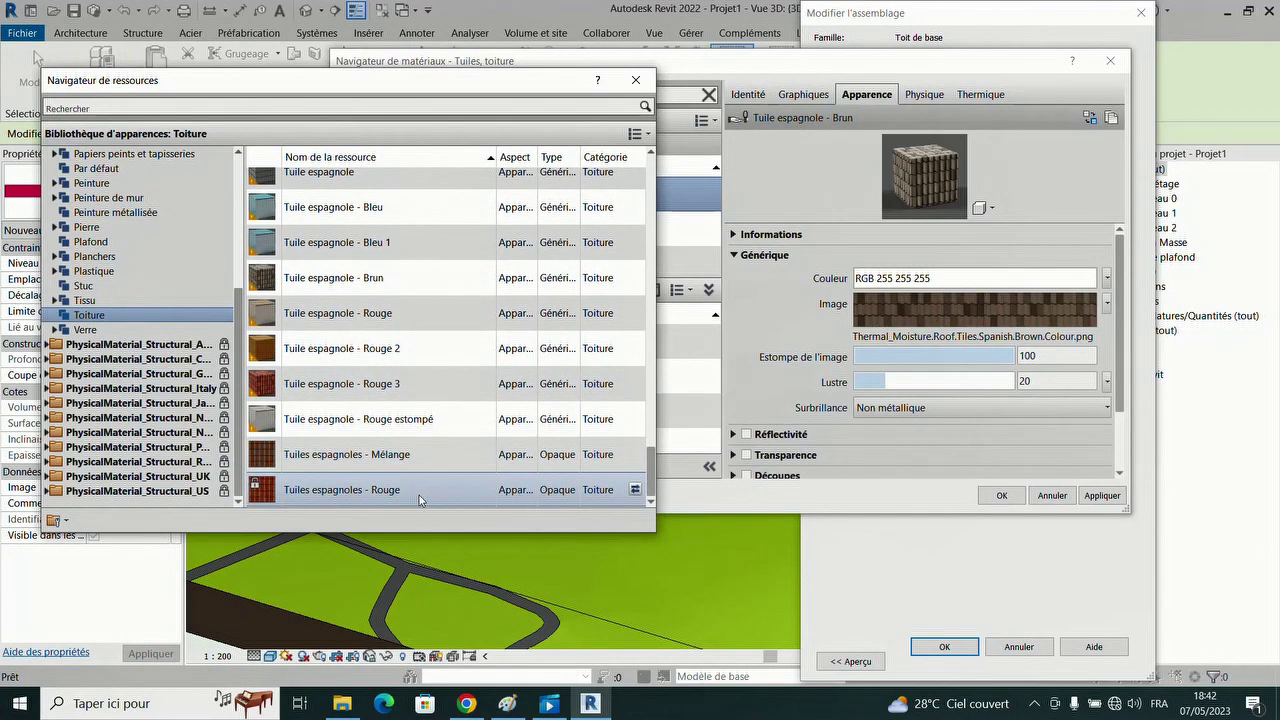
left_click(636, 491)
left_click(636, 80)
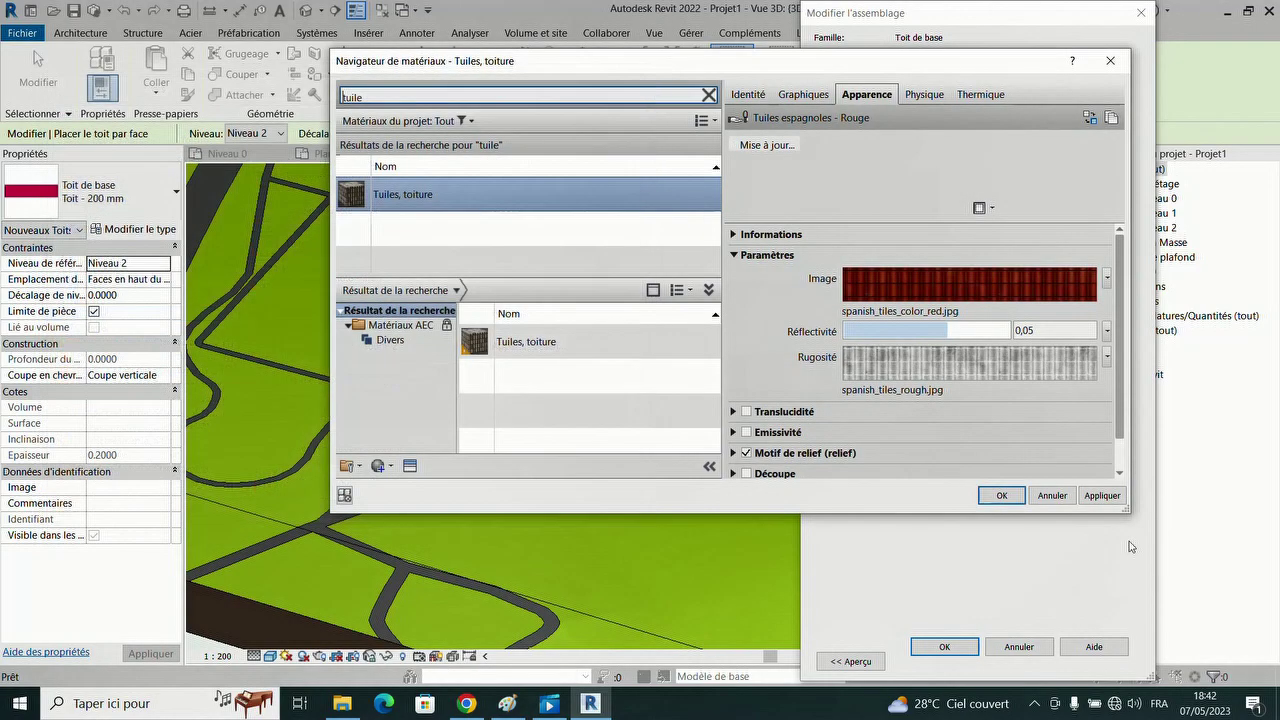
left_click(1100, 496)
left_click(1001, 496)
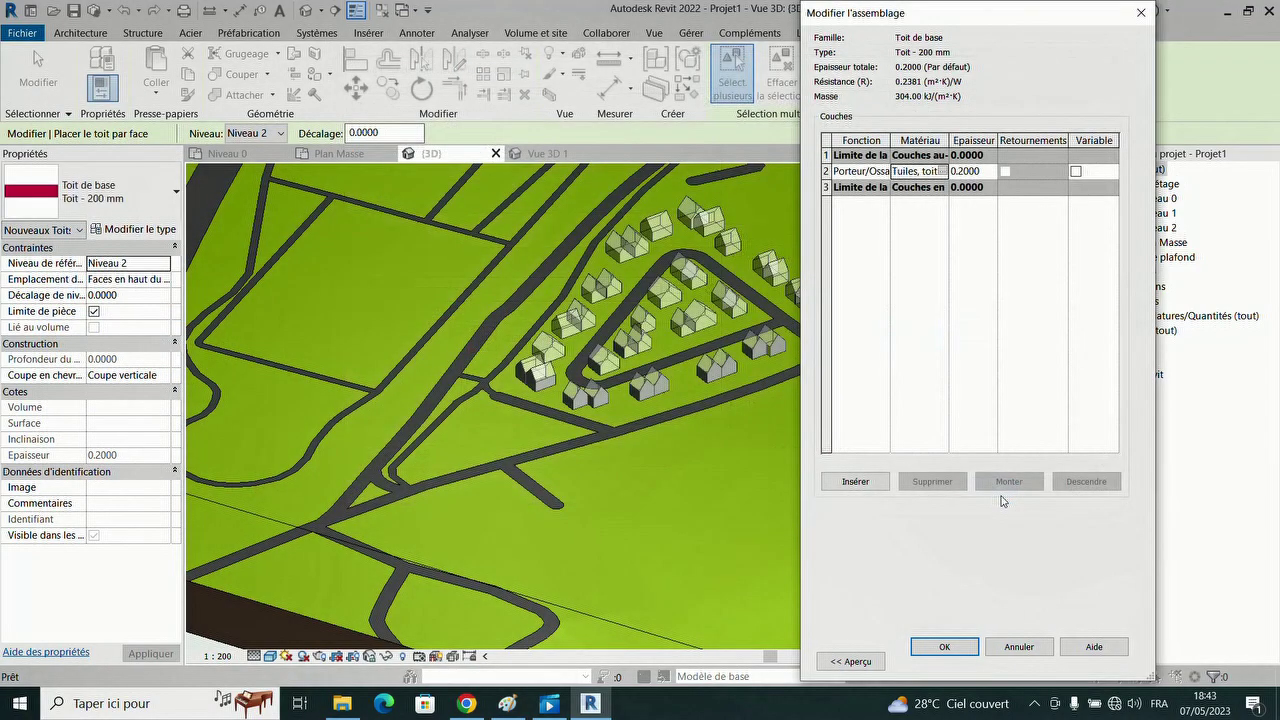
left_click(953, 648)
left_click(954, 661)
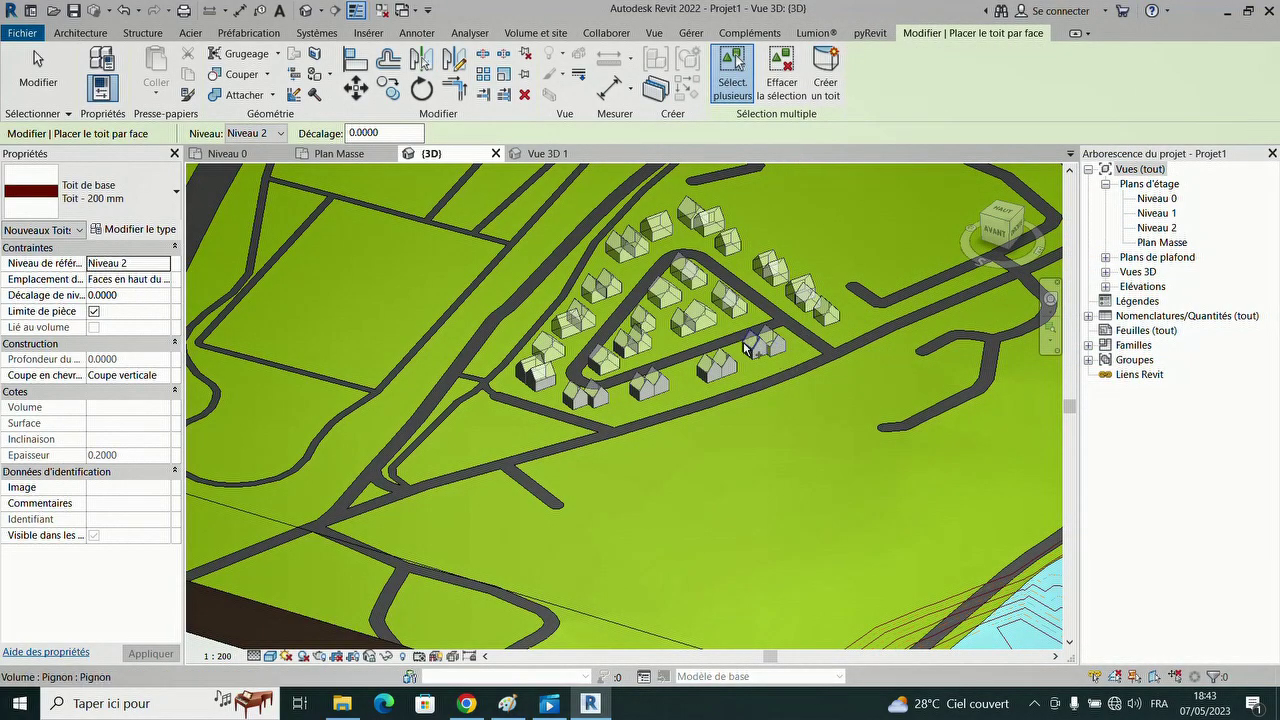
- Create Toit - 200 mm roofs by face on the gable slopes of both houses in the second pair from the east along the main road
scroll(660, 380, "up", 5)
scroll(578, 445, "up", 3)
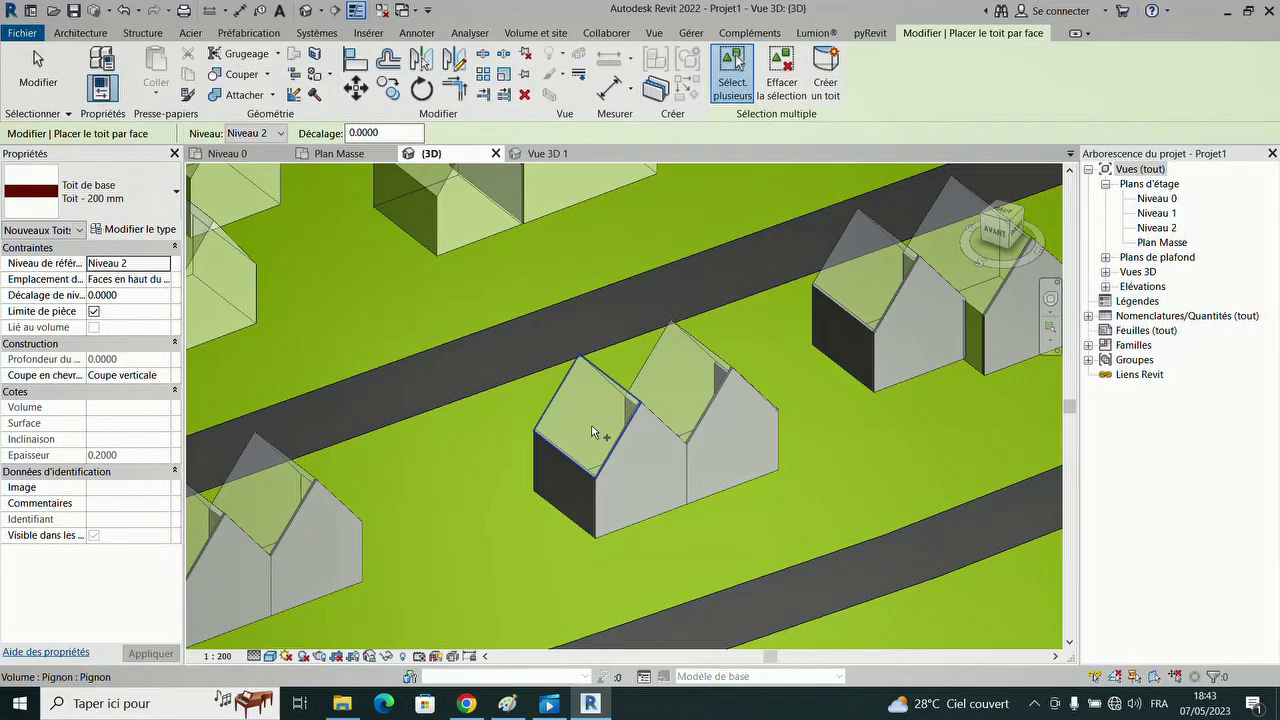
left_click(1010, 222)
scroll(841, 251, "up", 2)
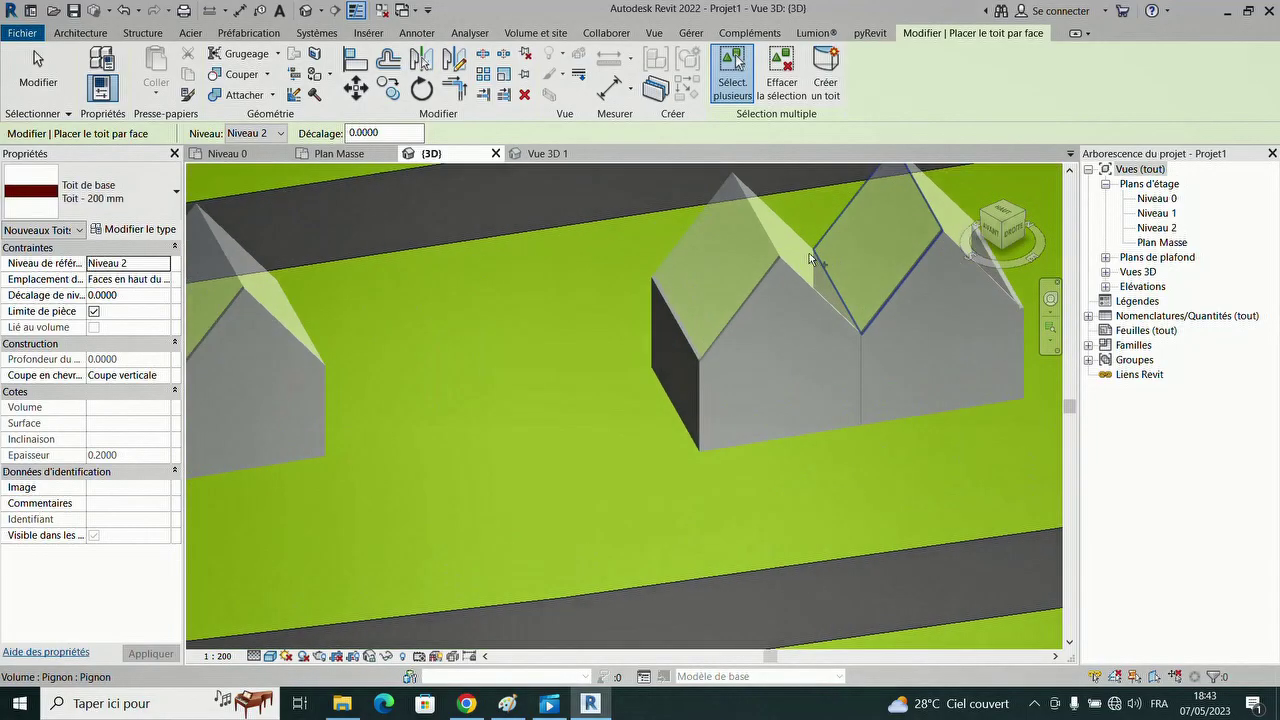
left_click(802, 262)
left_click(752, 268)
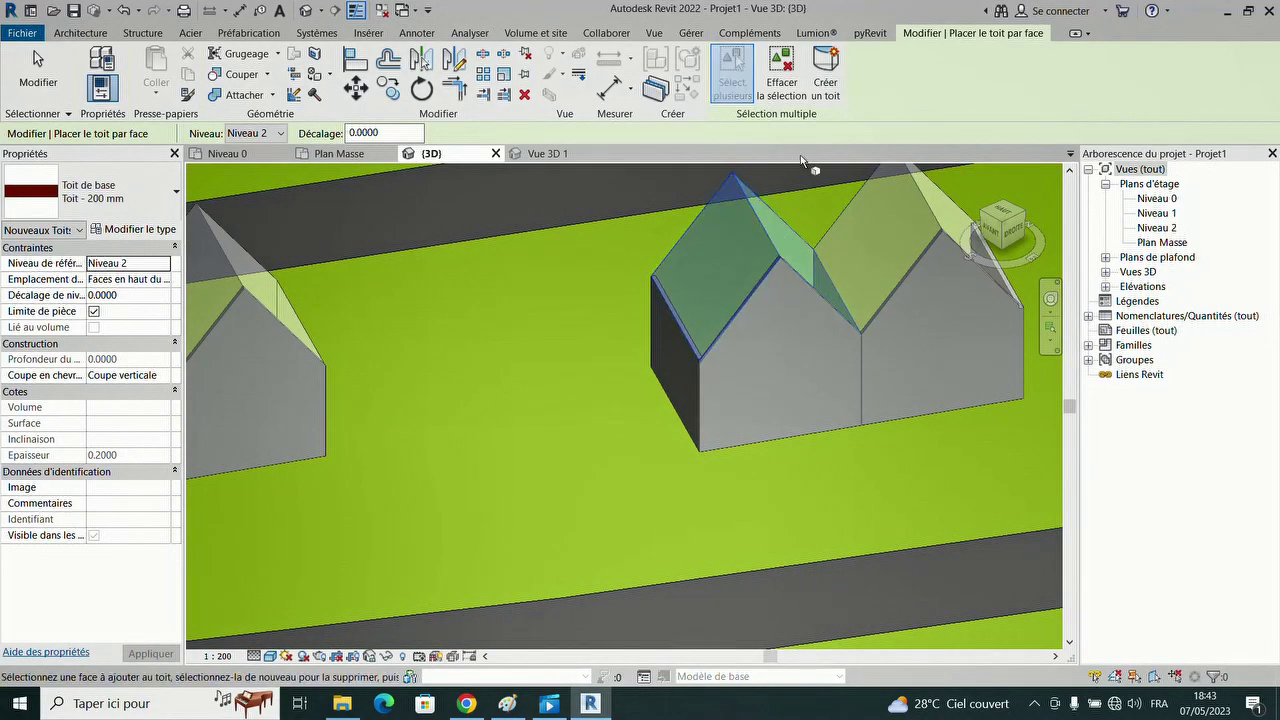
left_click(825, 82)
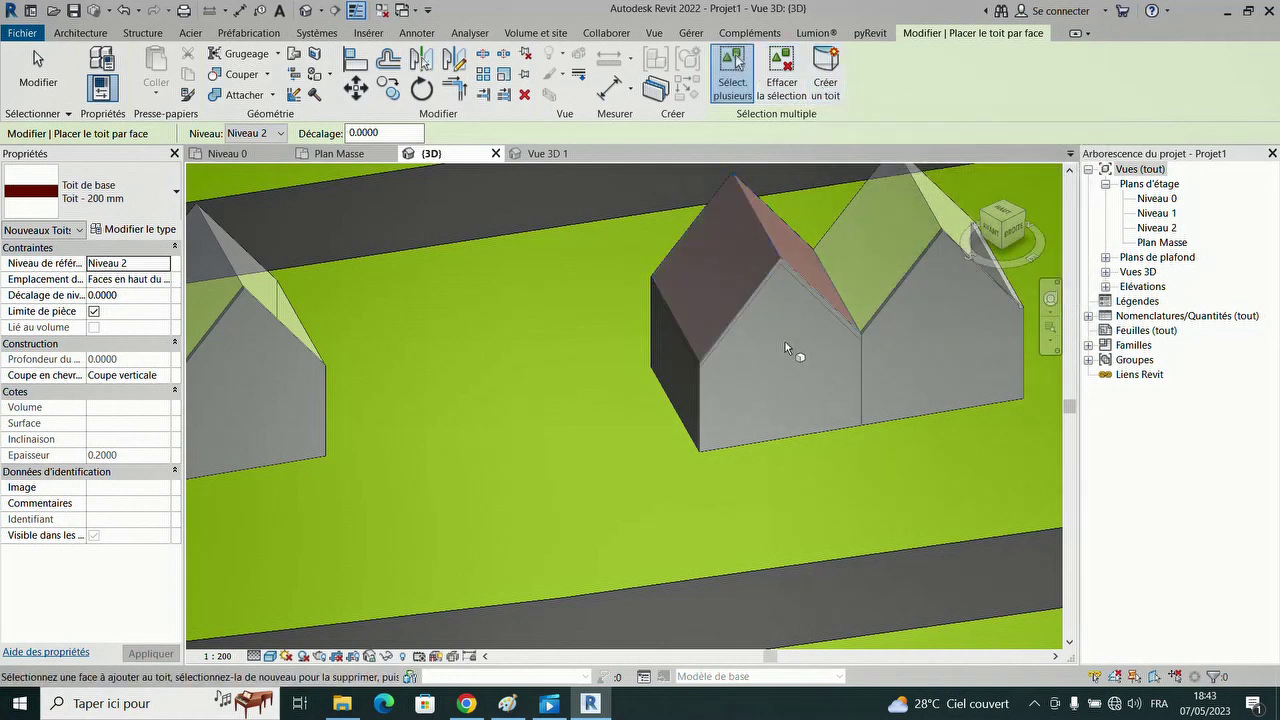
scroll(784, 346, "down", 1)
scroll(784, 346, "down", 1)
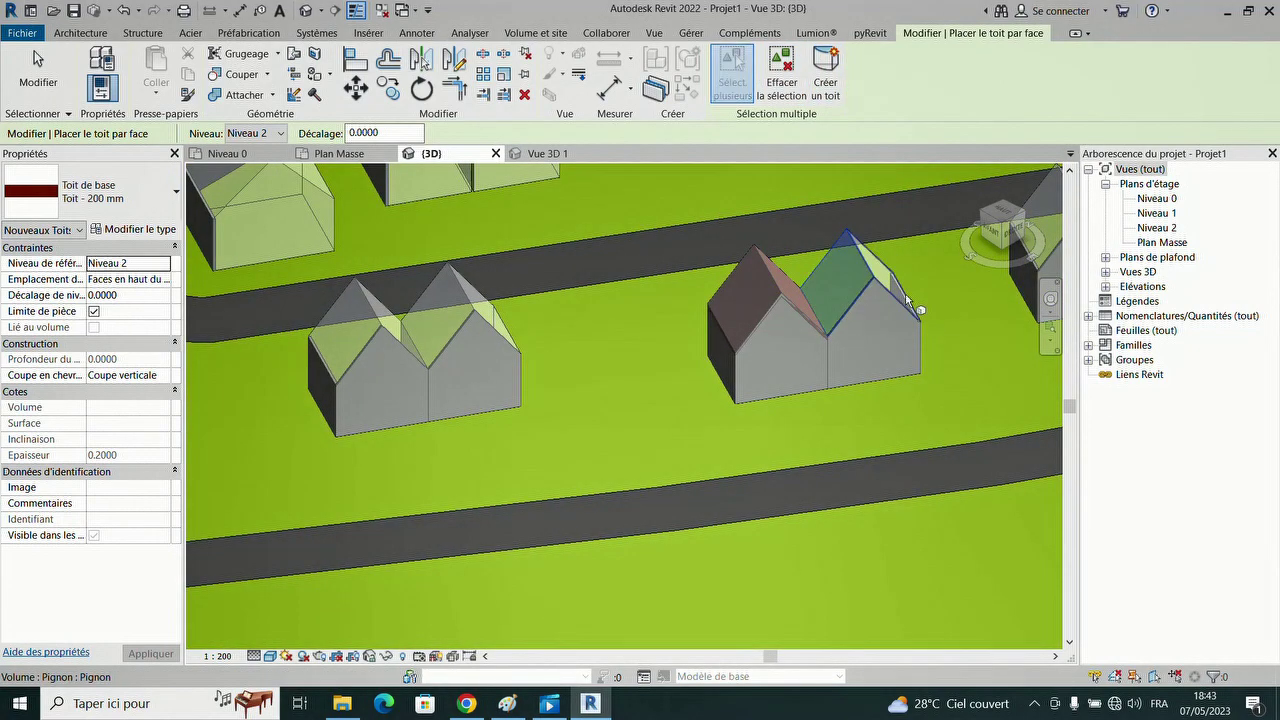
scroll(889, 291, "down", 3)
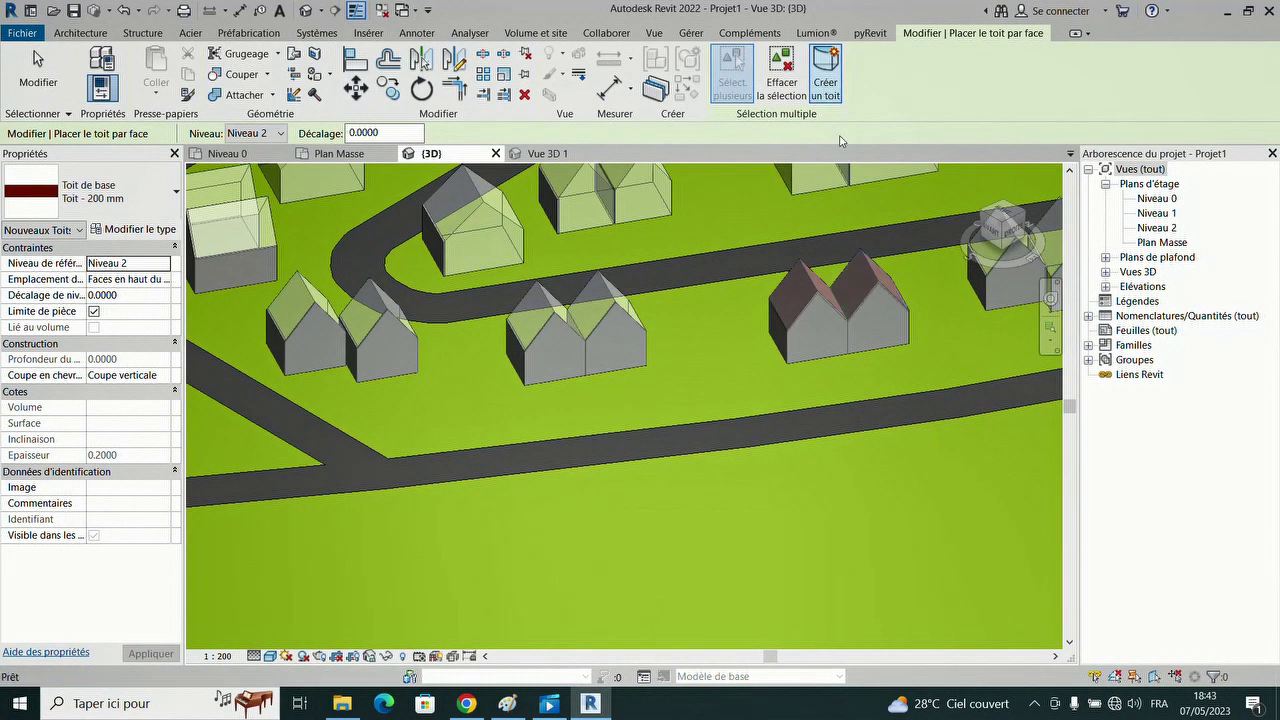
- Create roofs by face on the gable slopes of both houses in the neighbouring pair to the west
scroll(575, 300, "up", 2)
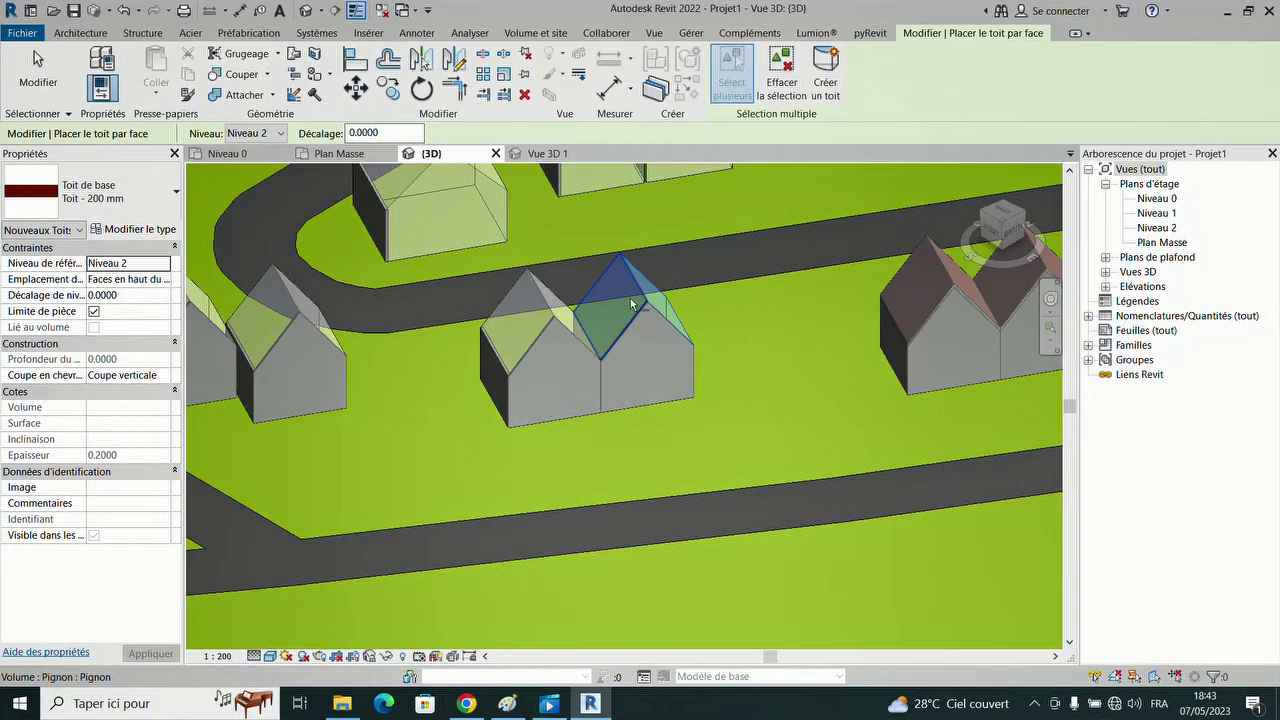
left_click(732, 75)
scroll(527, 327, "up", 2)
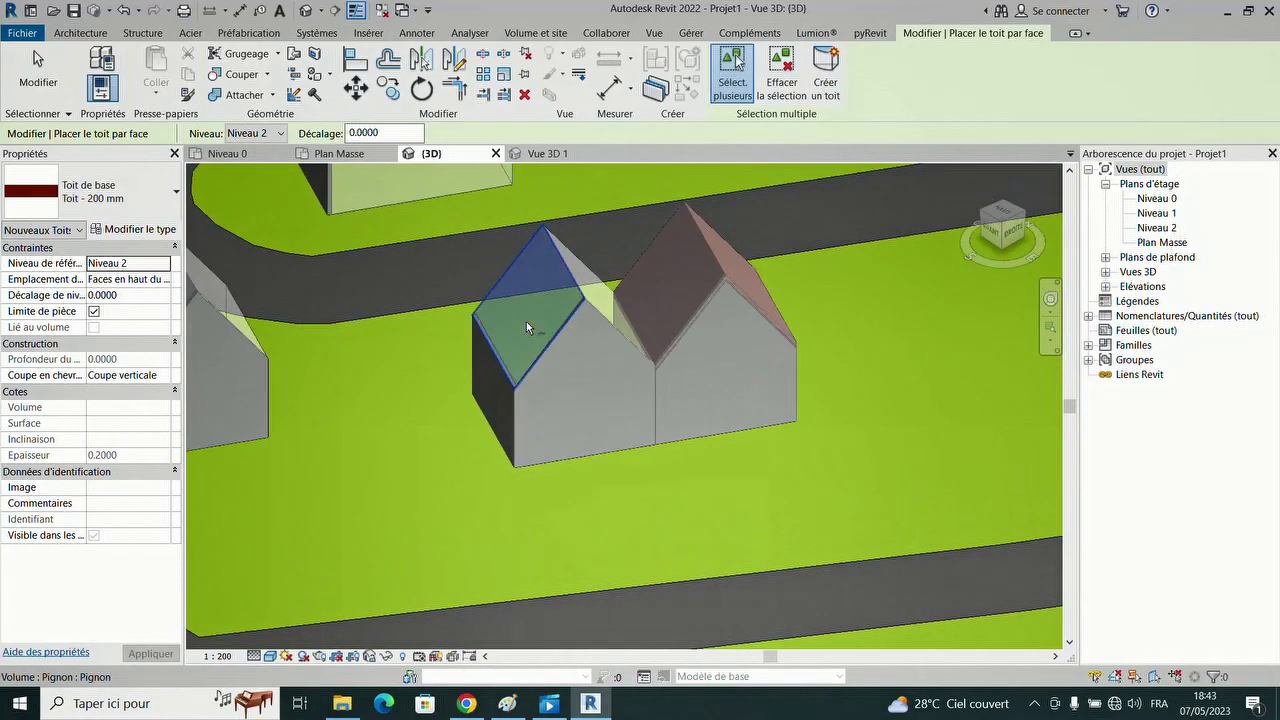
left_click(527, 327)
scroll(598, 301, "down", 2)
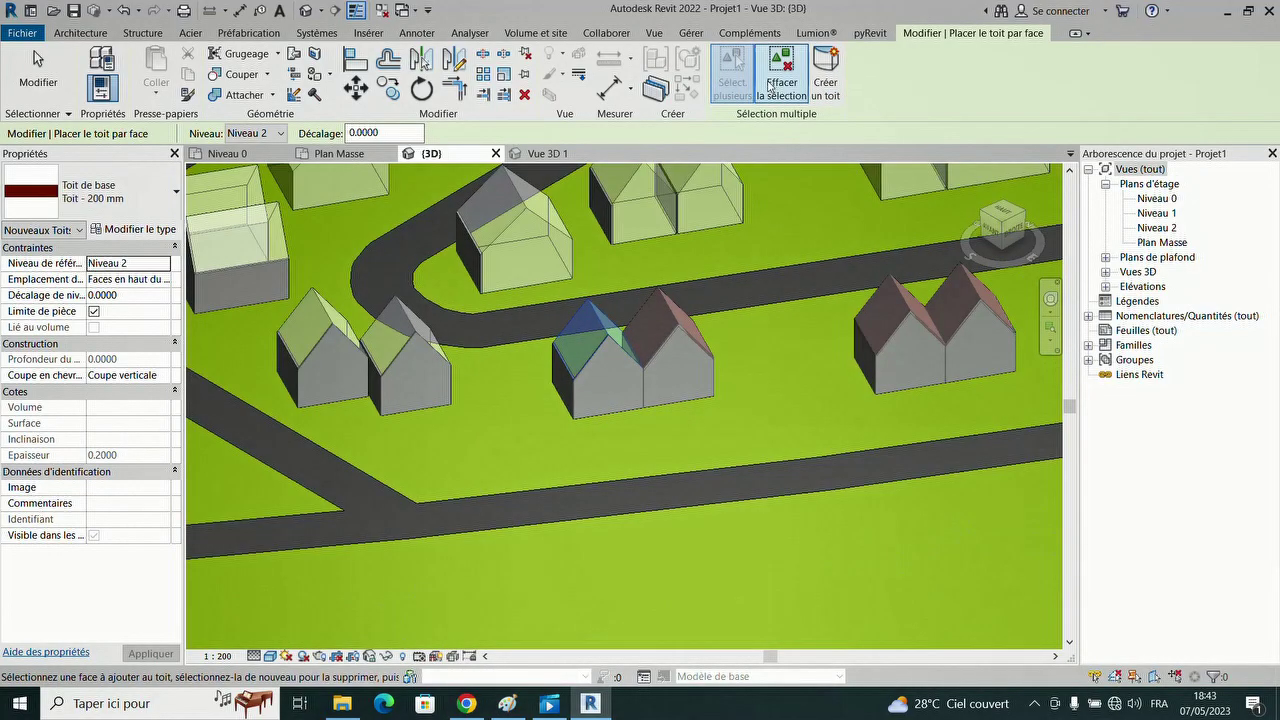
scroll(603, 353, "up", 1)
left_click(825, 75)
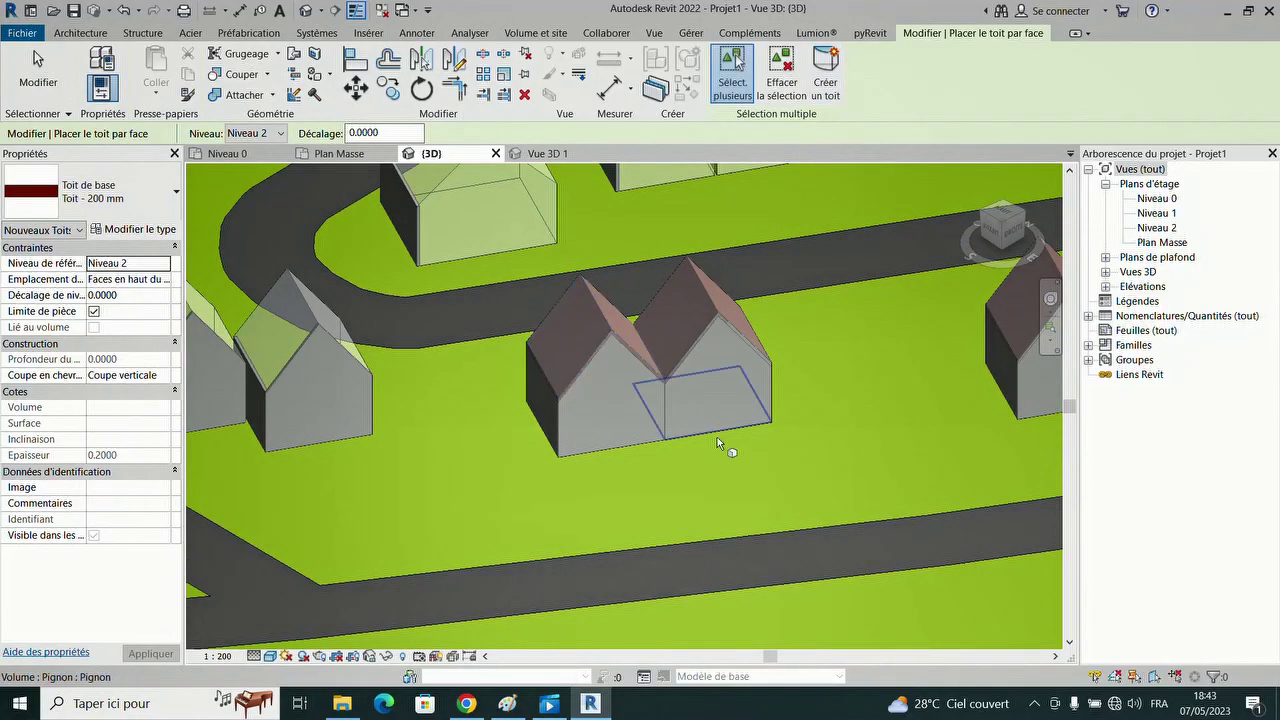
scroll(717, 437, "down", 3)
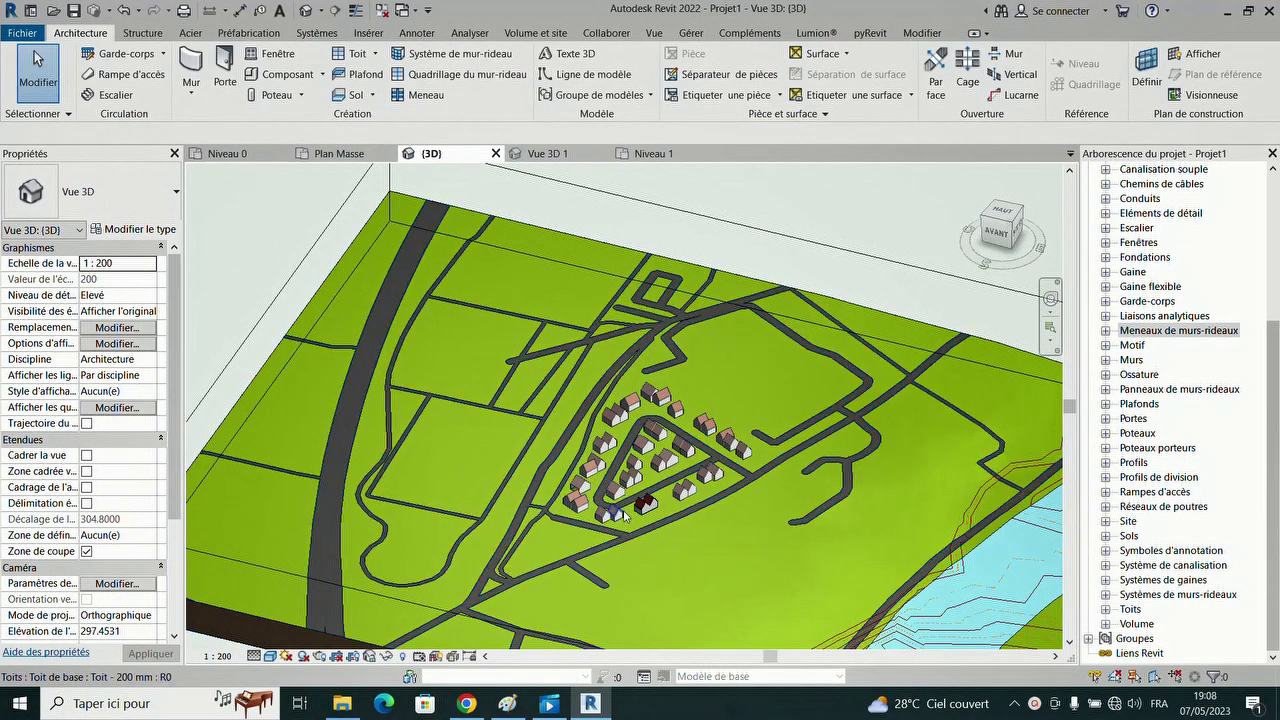
- Select all instances of the Pignon house mass, starting from the westernmost house pair, and remove them from the model
scroll(630, 525, "up", 4)
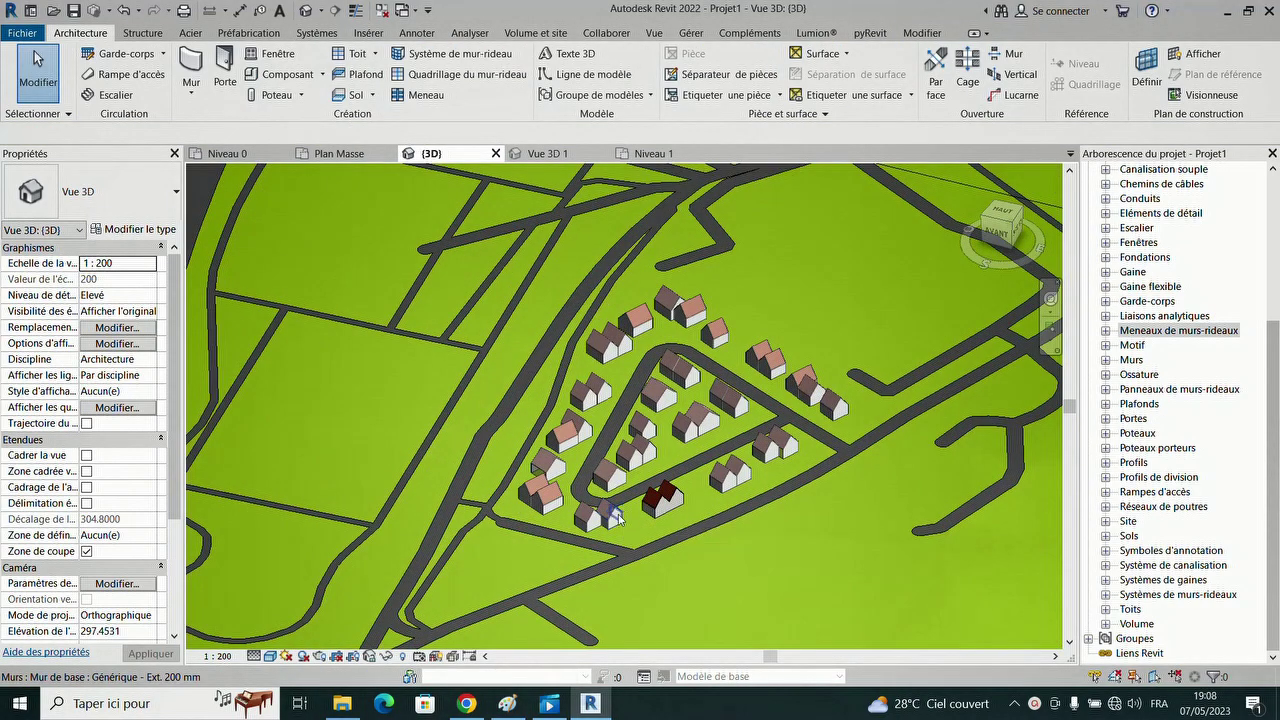
scroll(537, 510, "up", 5)
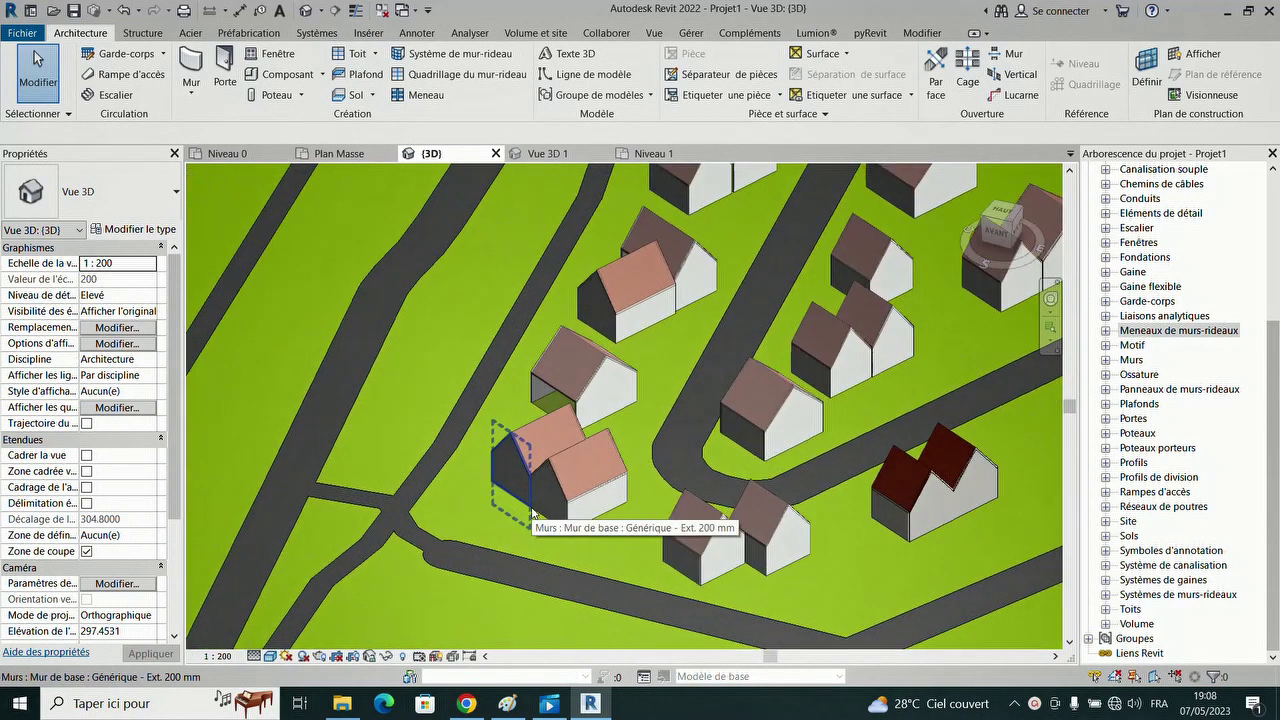
scroll(560, 520, "up", 4)
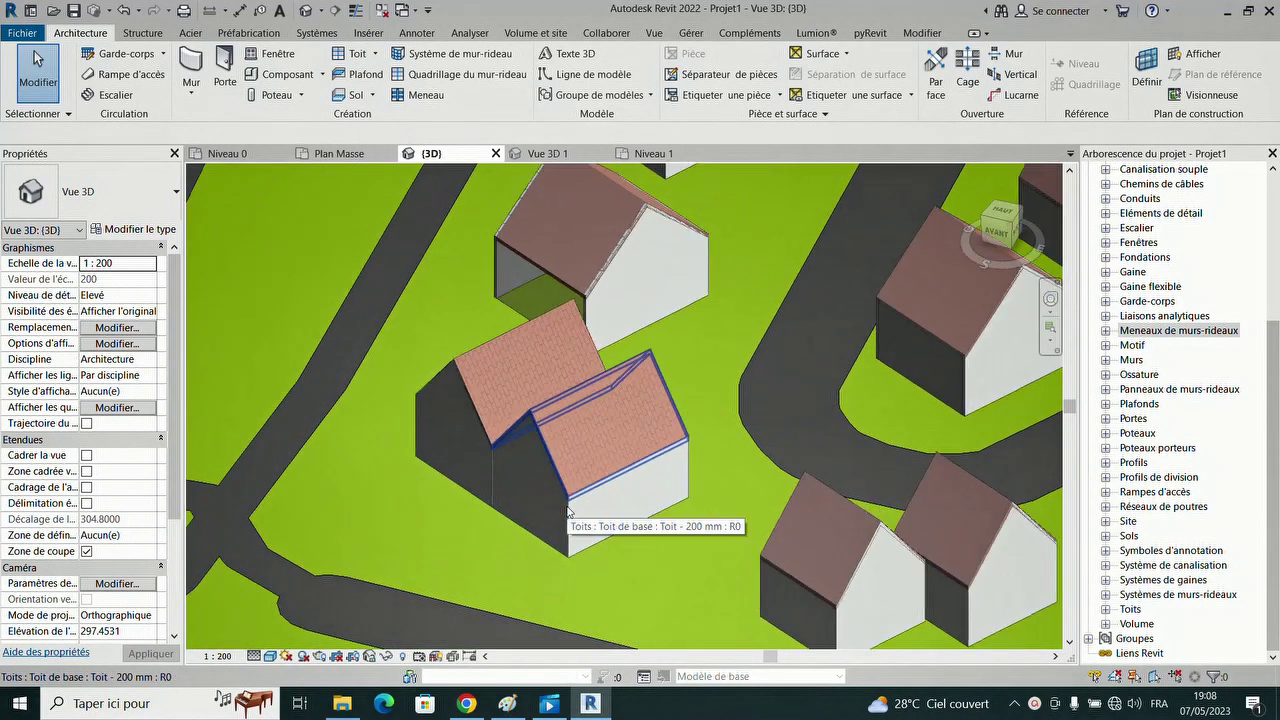
key("Tab")
left_click(567, 511)
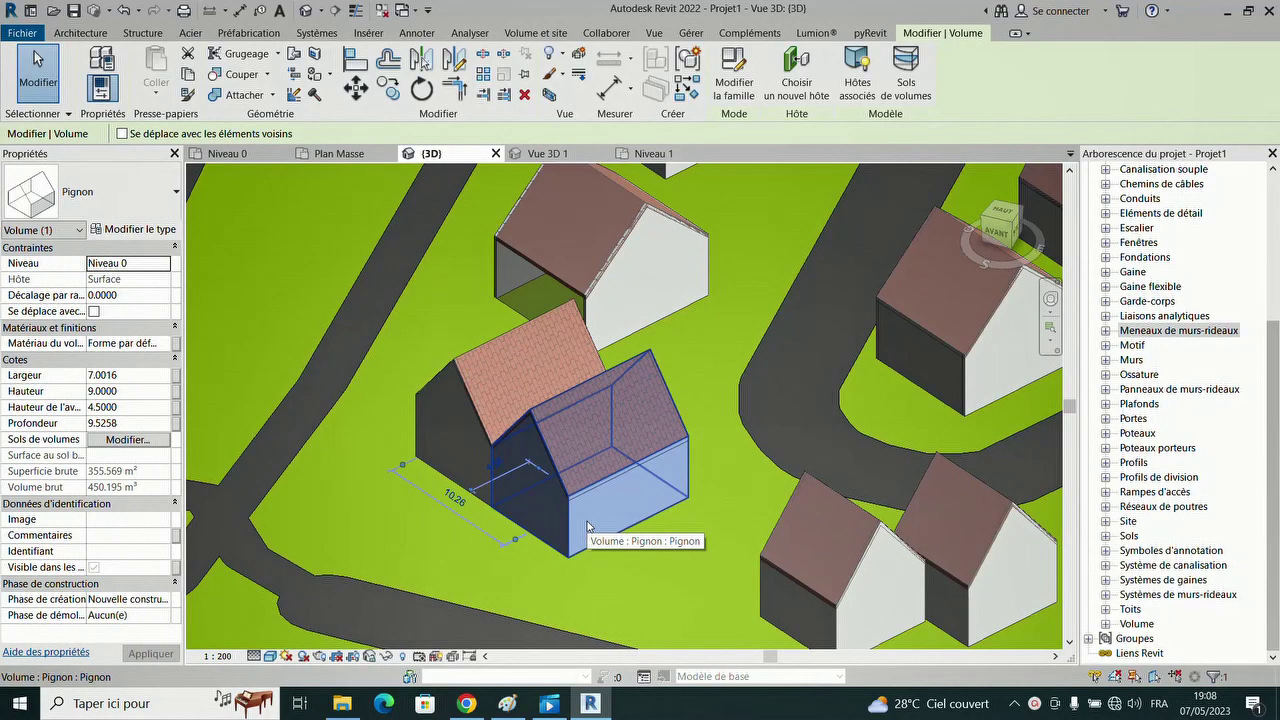
key("s")
key("a")
scroll(587, 521, "down", 5)
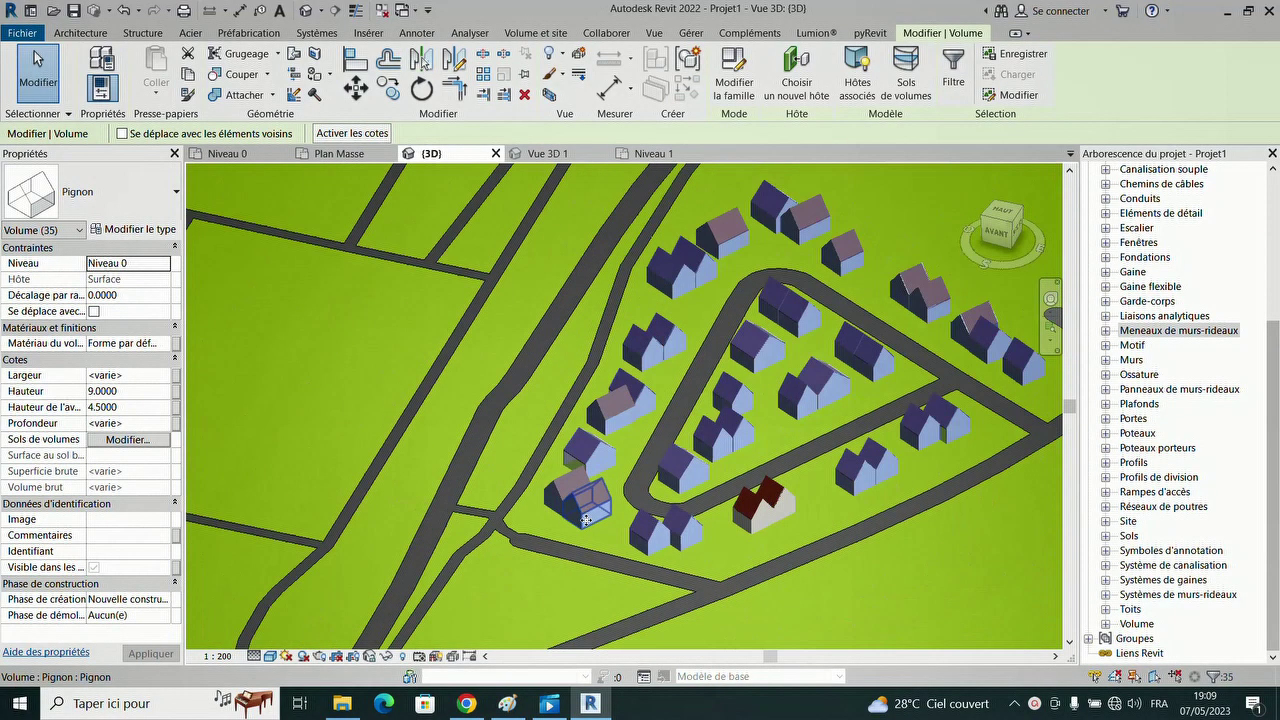
scroll(587, 521, "down", 3)
key("Escape")
scroll(587, 521, "down", 3)
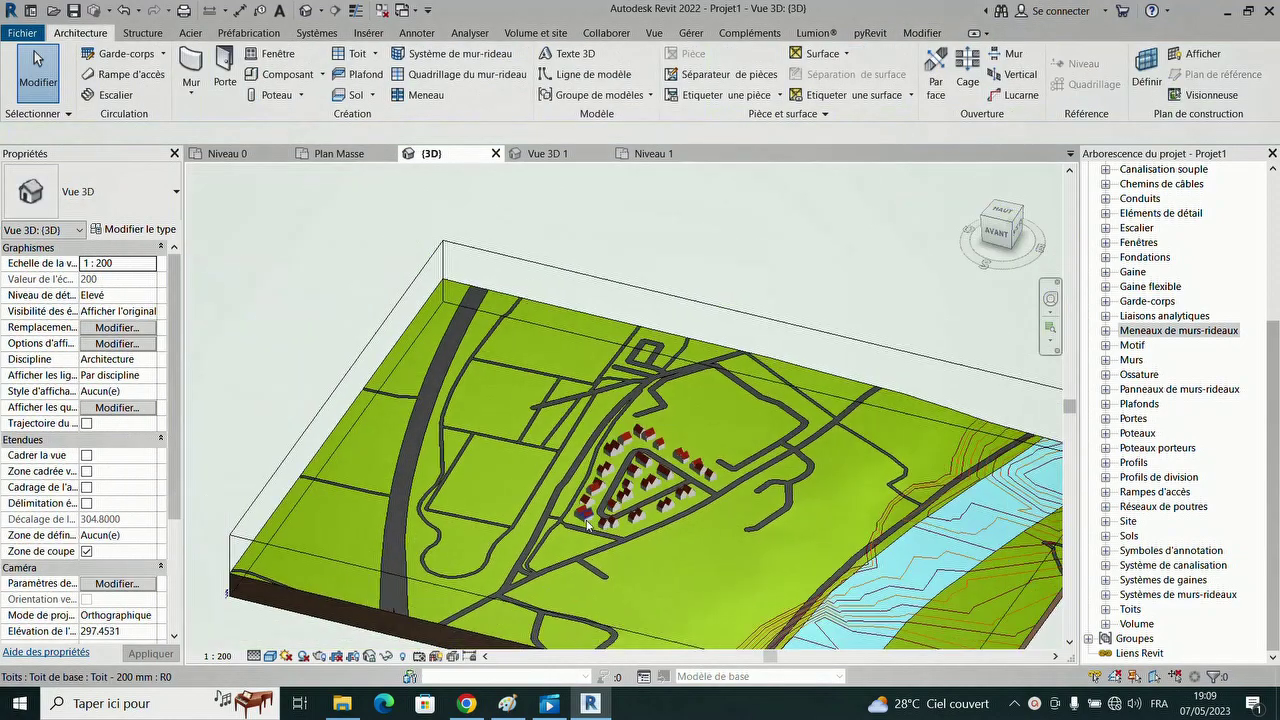
scroll(692, 362, "up", 3)
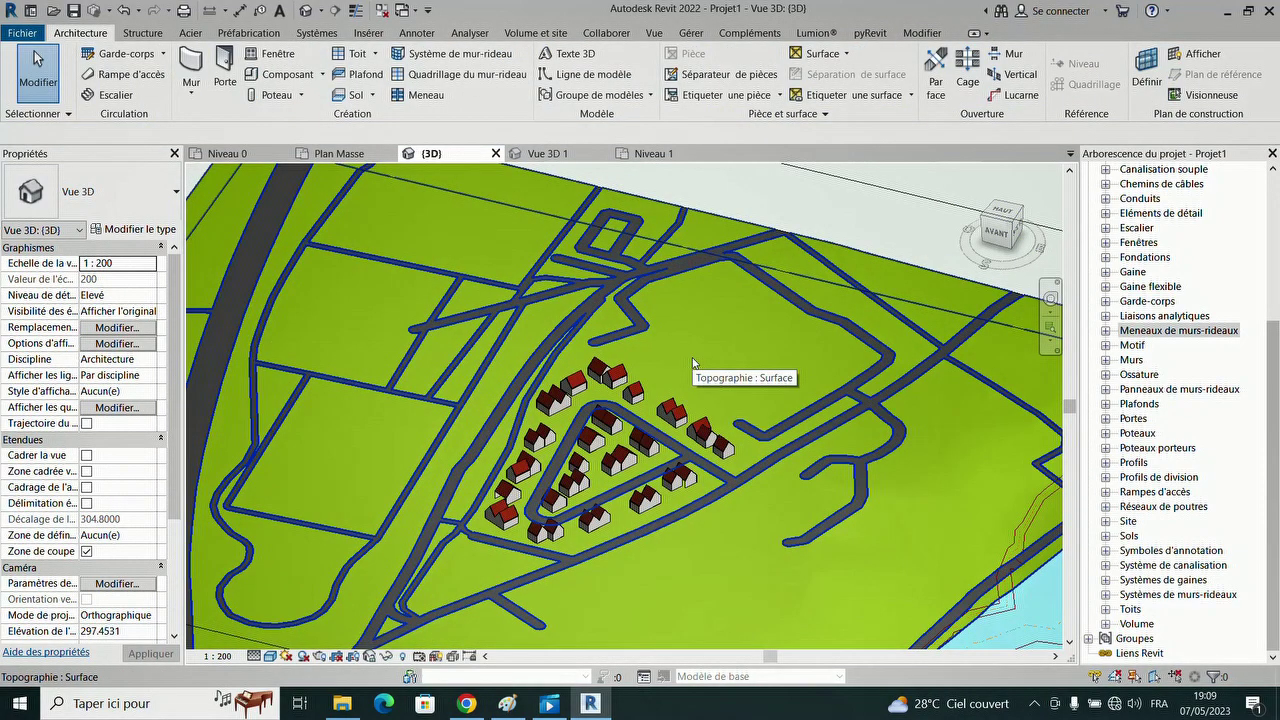
- In the Plan Masse view, load the stade.rfa family from the revit architecture folder into the project
left_click(340, 153)
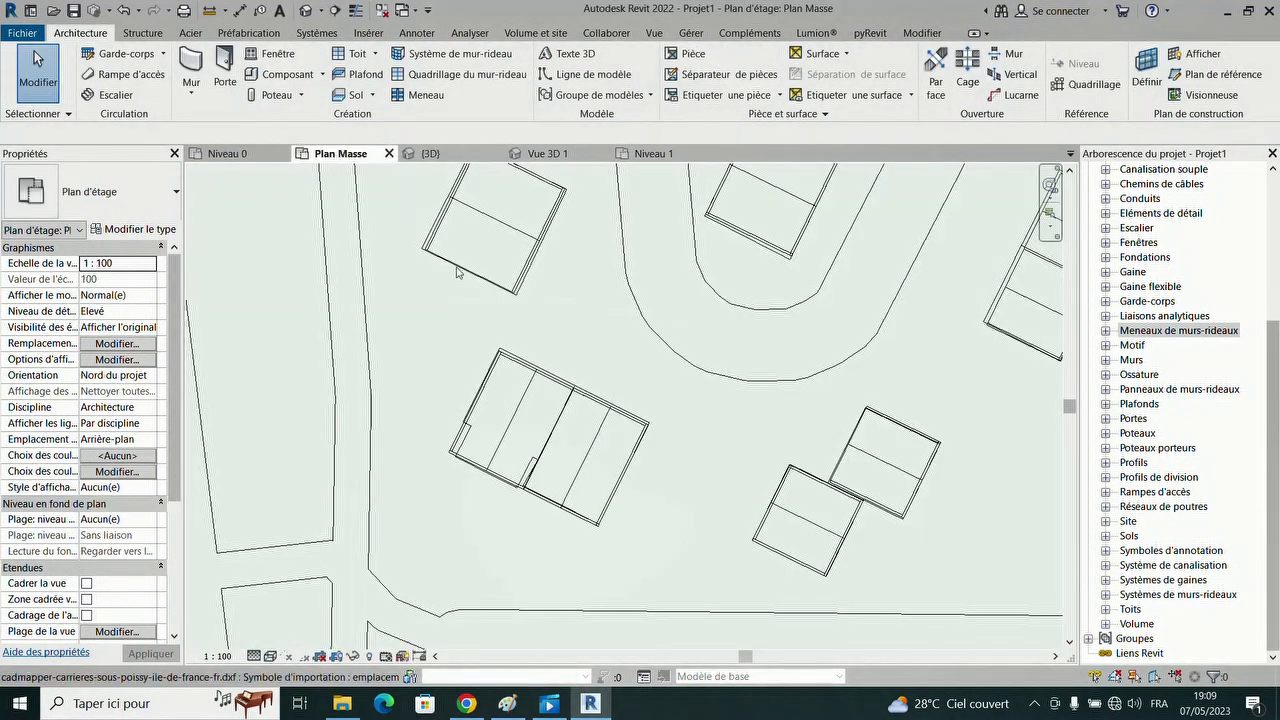
scroll(651, 461, "down", 4)
scroll(651, 462, "down", 2)
scroll(517, 429, "up", 2)
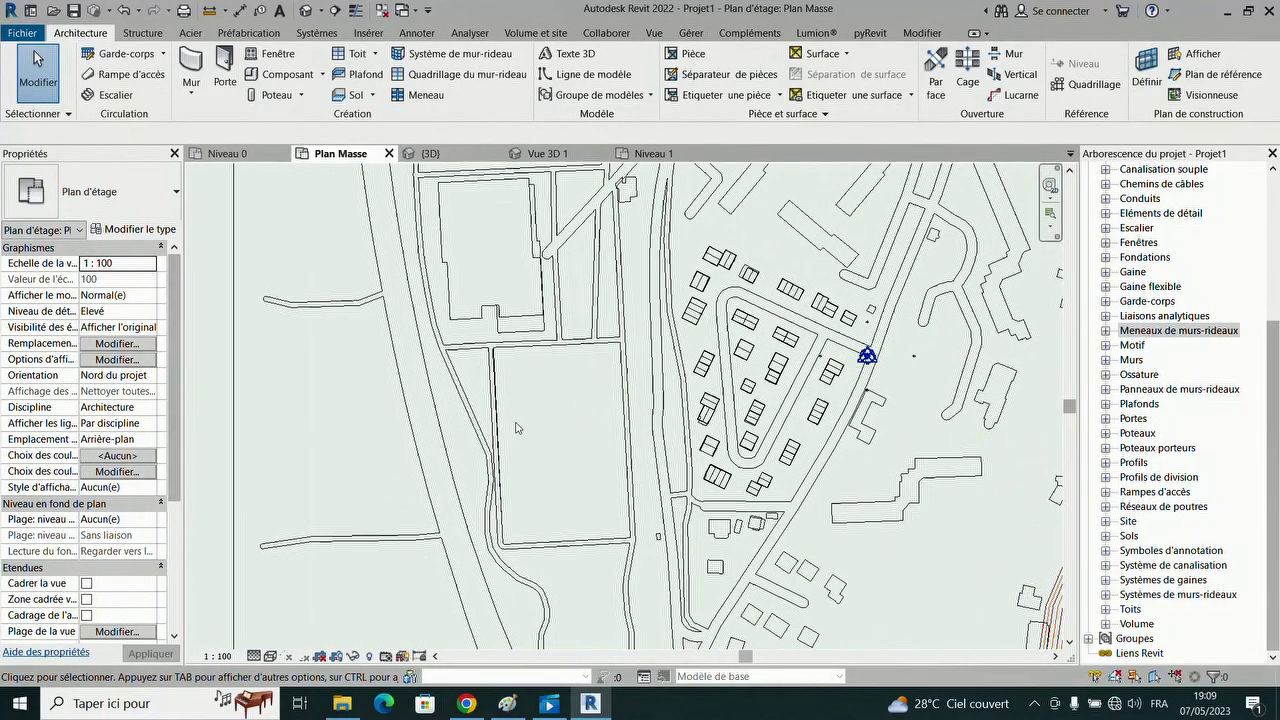
left_click(368, 32)
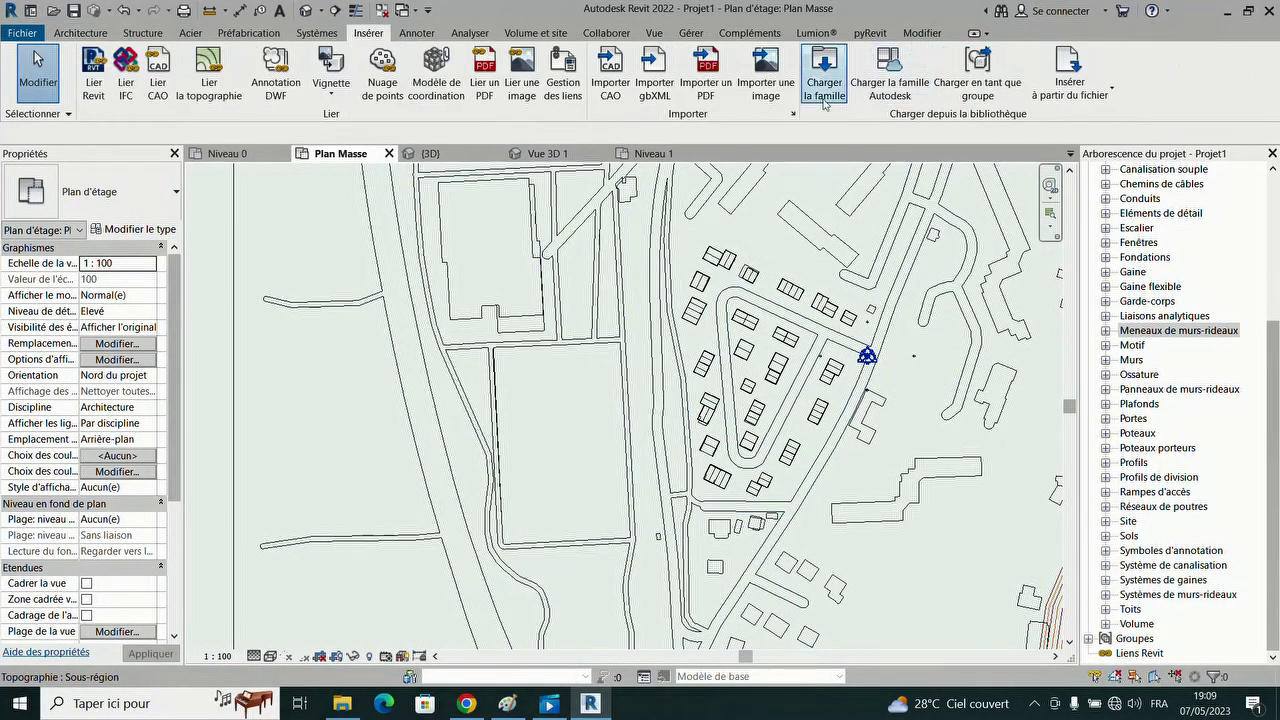
left_click(868, 68)
left_click(899, 188)
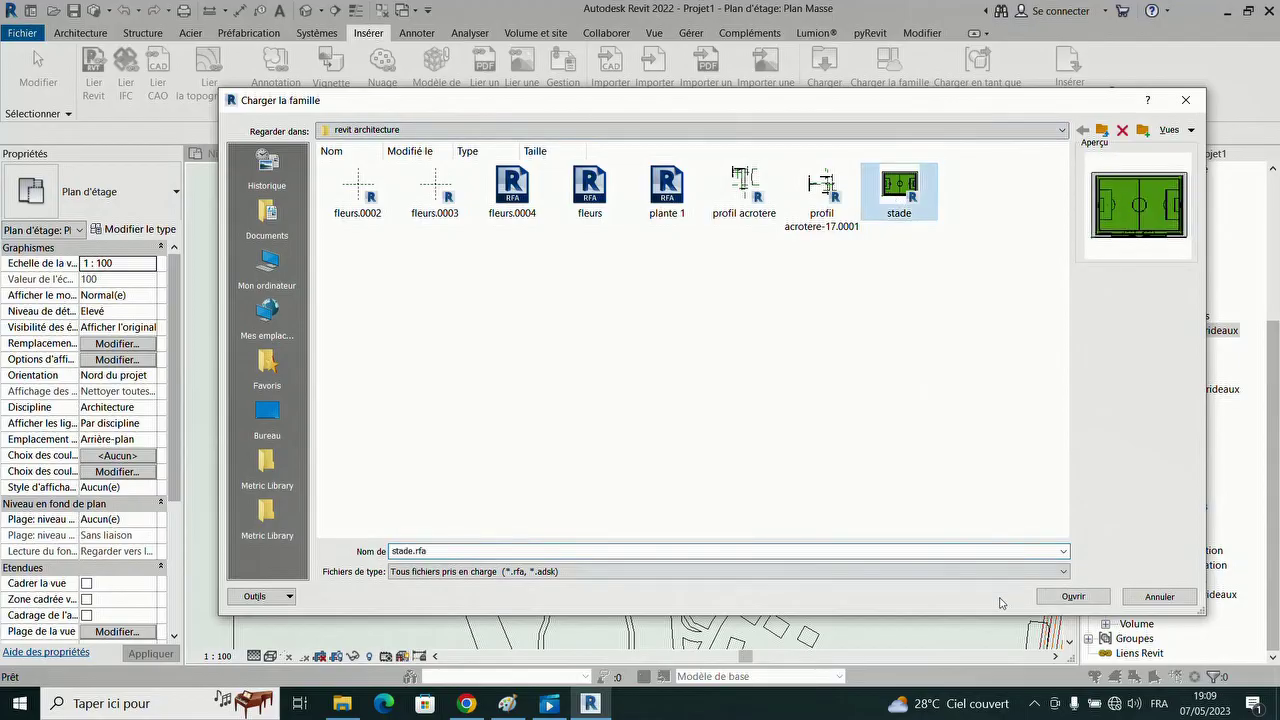
left_click(1072, 597)
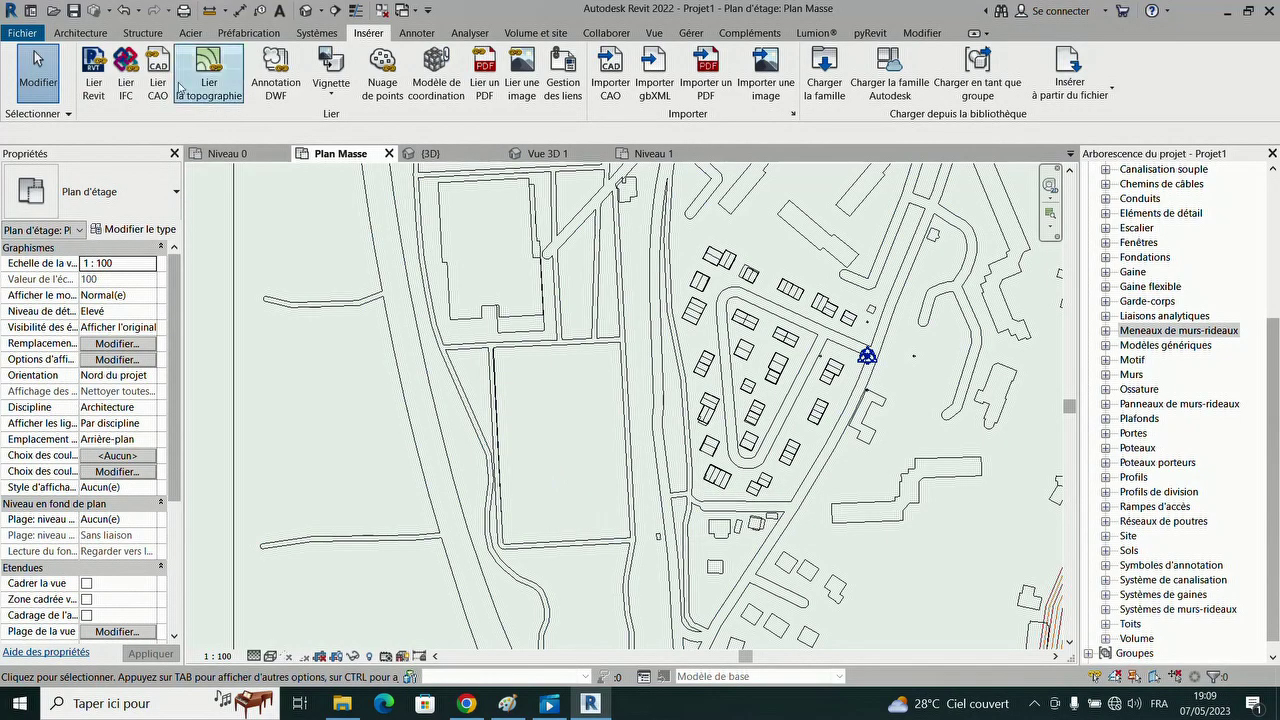
- Place the stade component in the large rectangular plot west of the triangular housing block
left_click(82, 33)
left_click(283, 74)
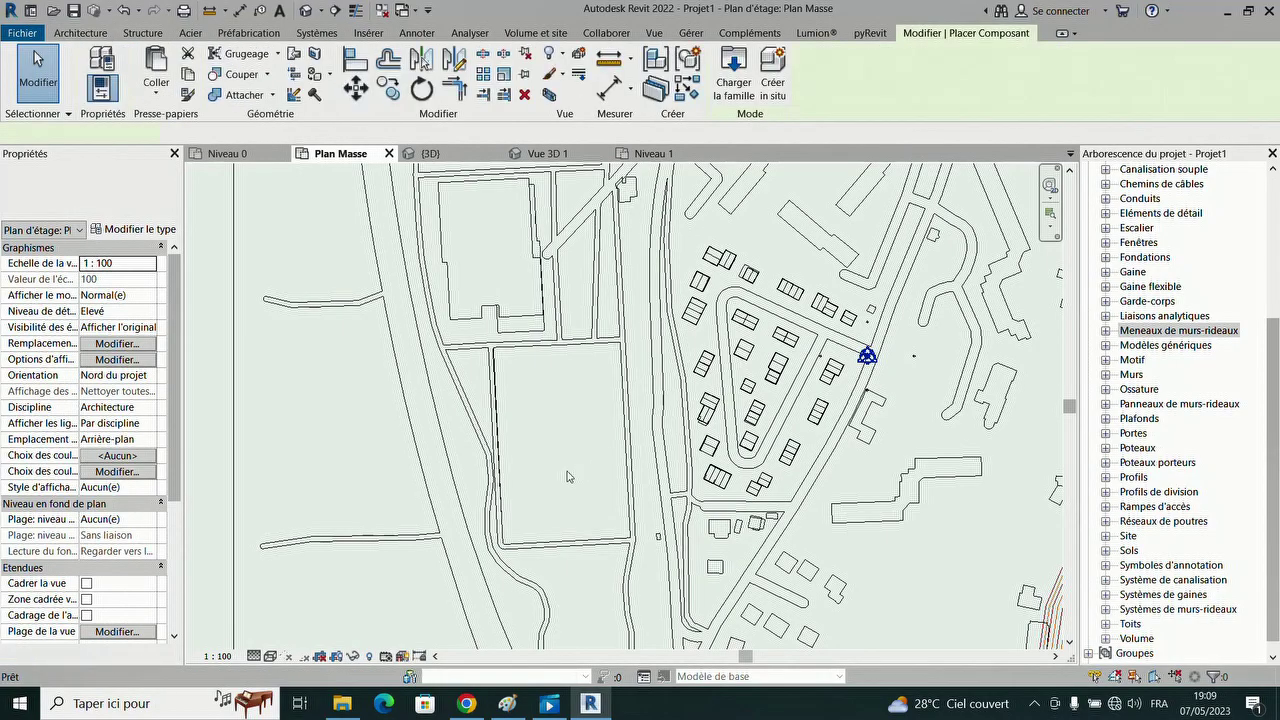
left_click(614, 458)
- Move the football pitch slightly westward so it sits centrally between the plot's side roads
scroll(614, 458, "up", 3)
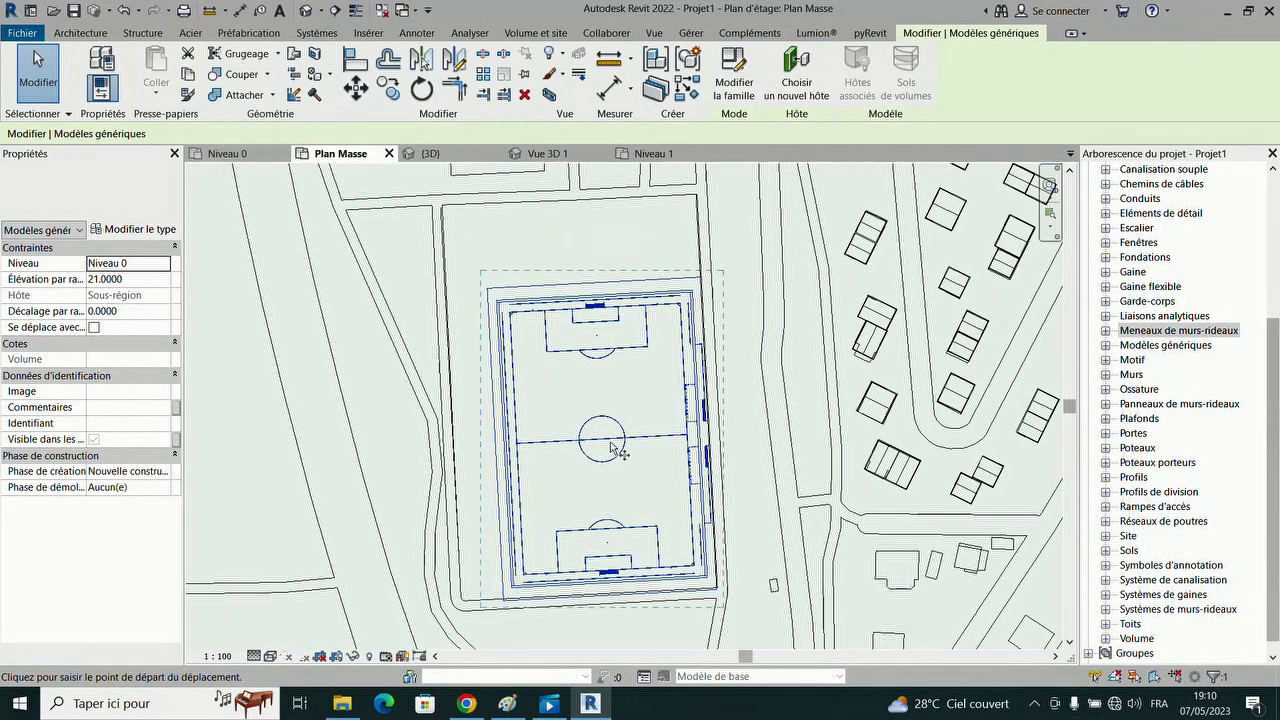
key("m")
key("v")
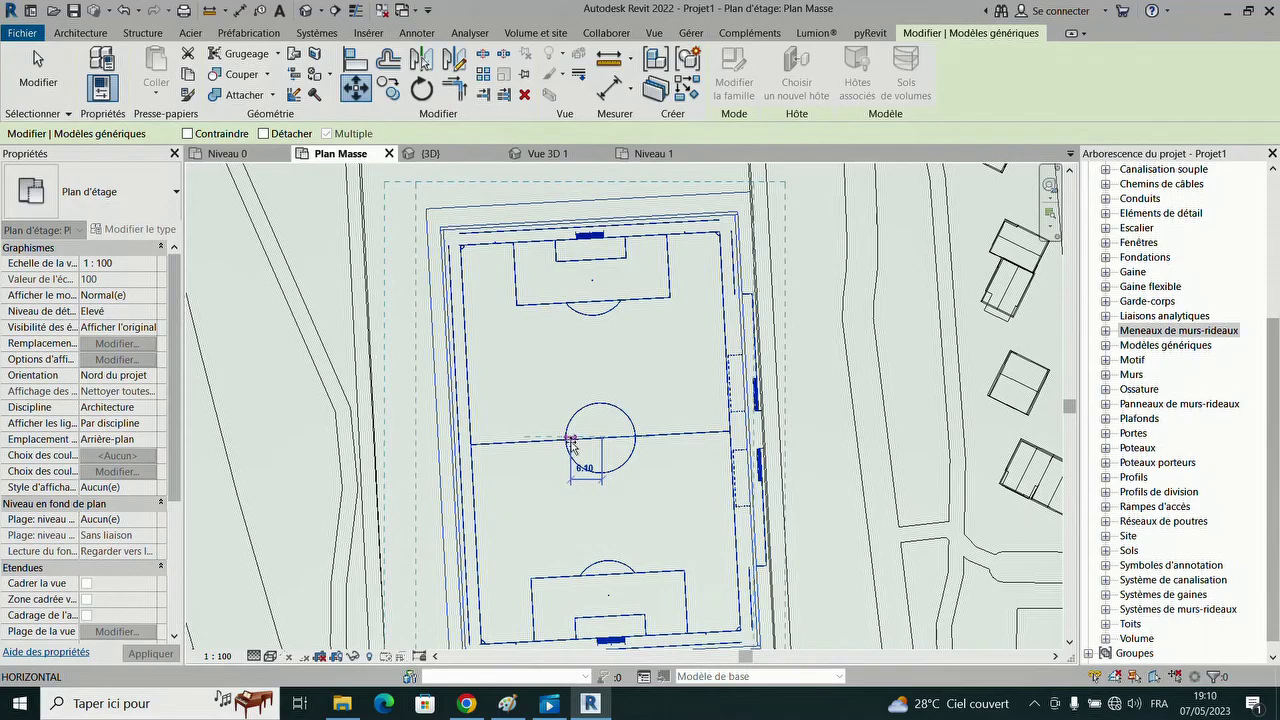
left_click(565, 443)
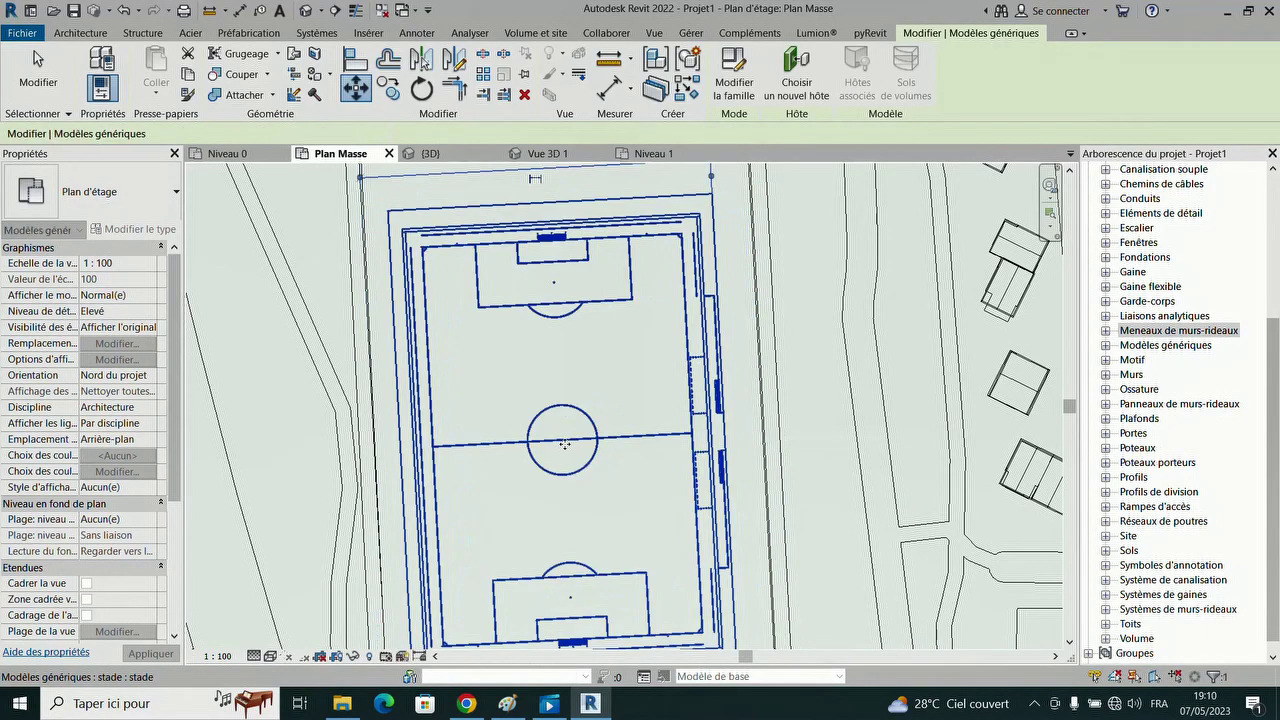
- Copy the football pitch into the empty plot at the north-west of the site, with multiple copies enabled
scroll(336, 180, "down", 6)
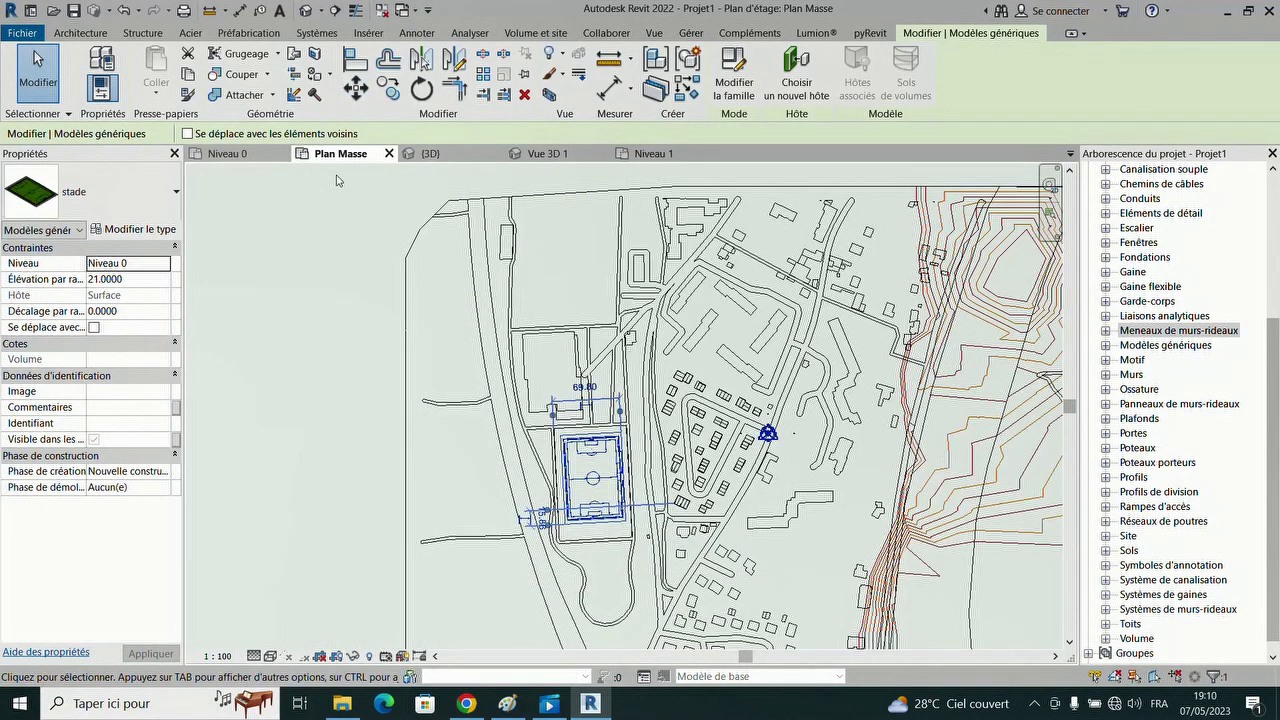
left_click(388, 88)
left_click(560, 520)
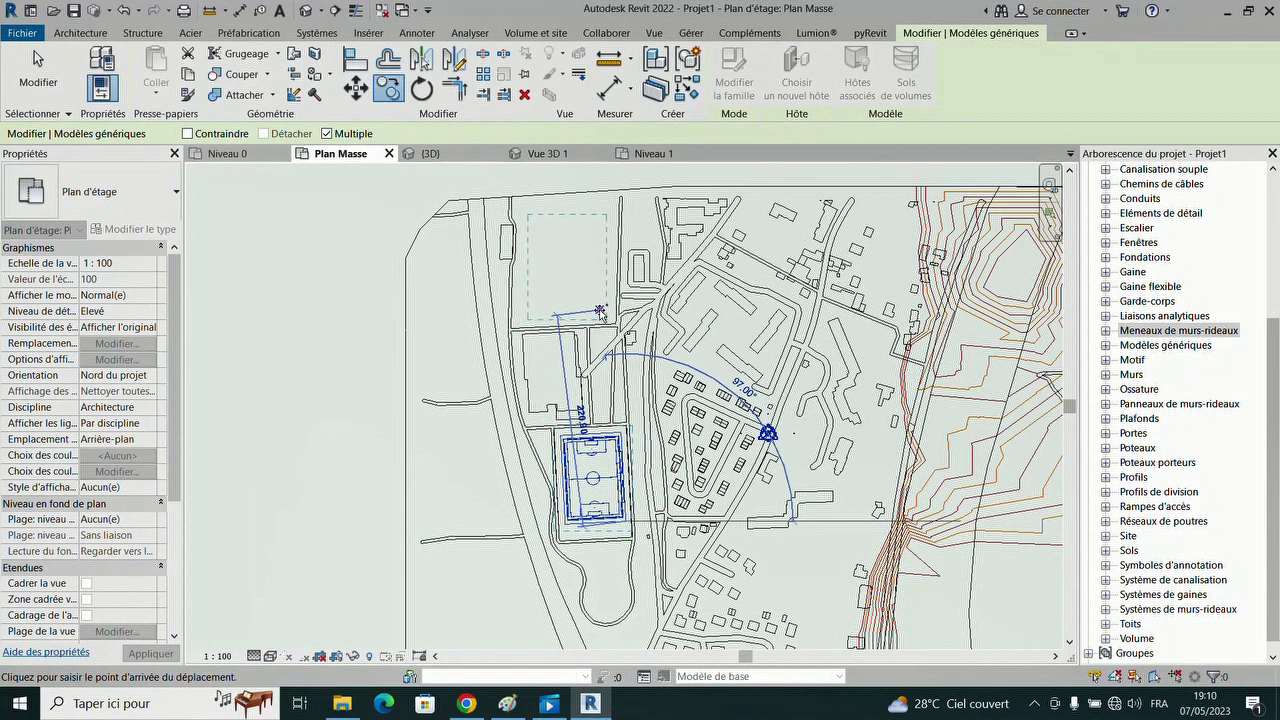
left_click(600, 311)
key("Escape")
key("Escape")
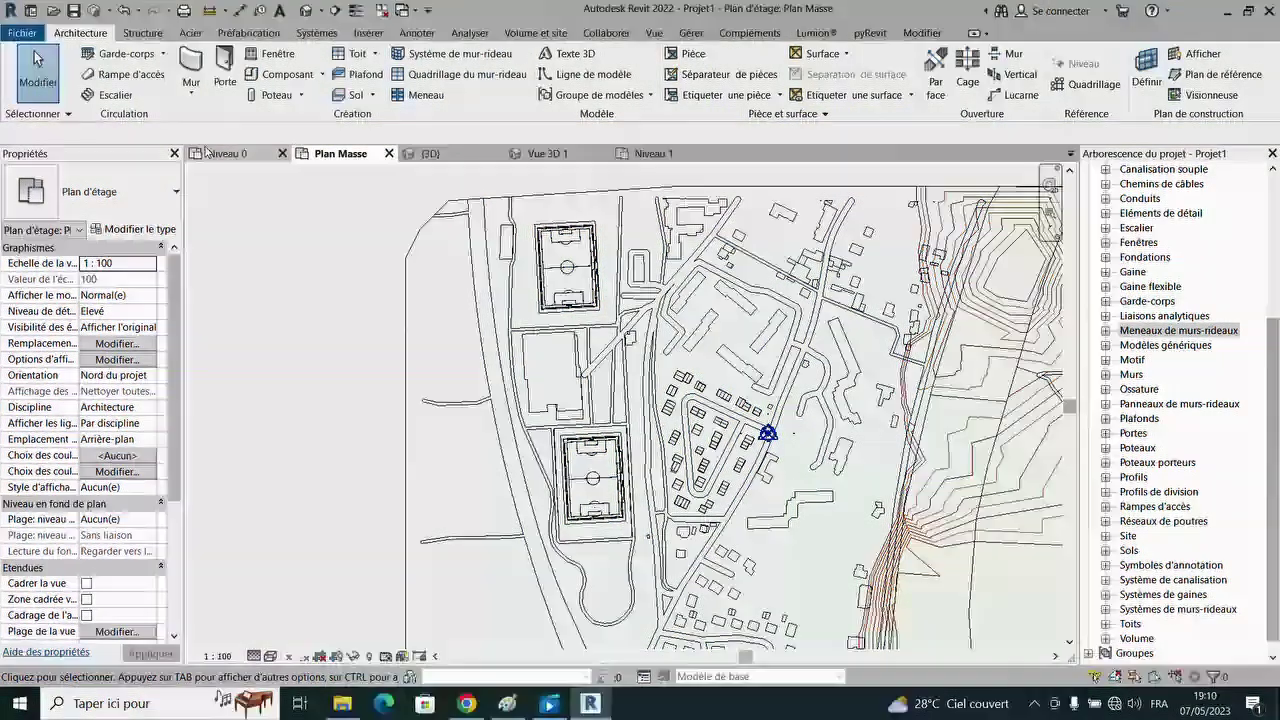
- In the 3D view, select both football pitches and set their offset from the host to 0.2
left_click(450, 155)
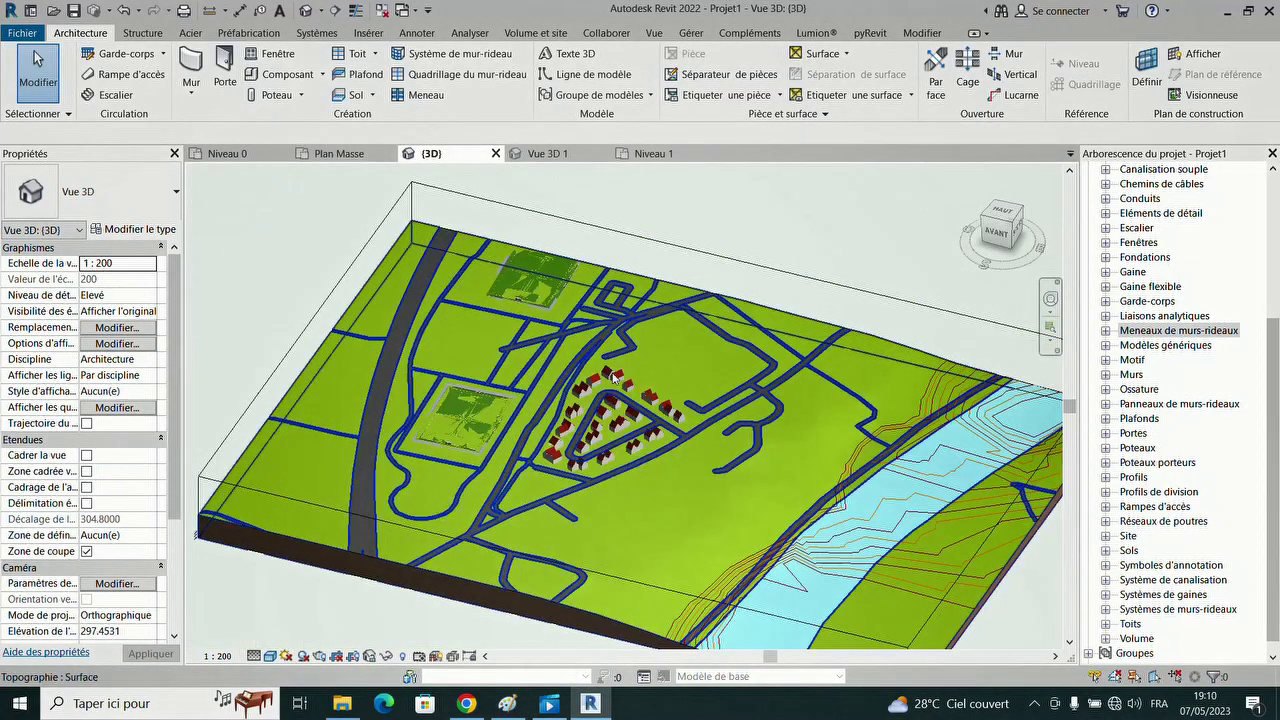
left_click(545, 315)
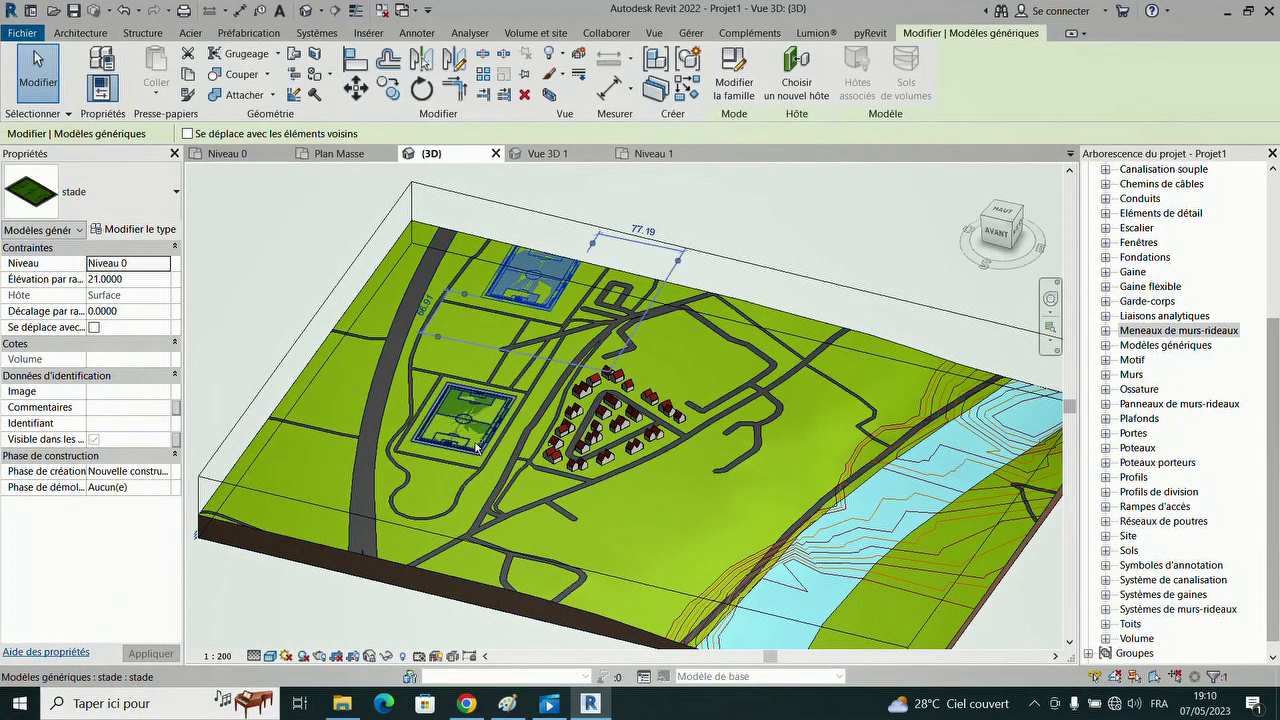
left_click(481, 455, "ctrl")
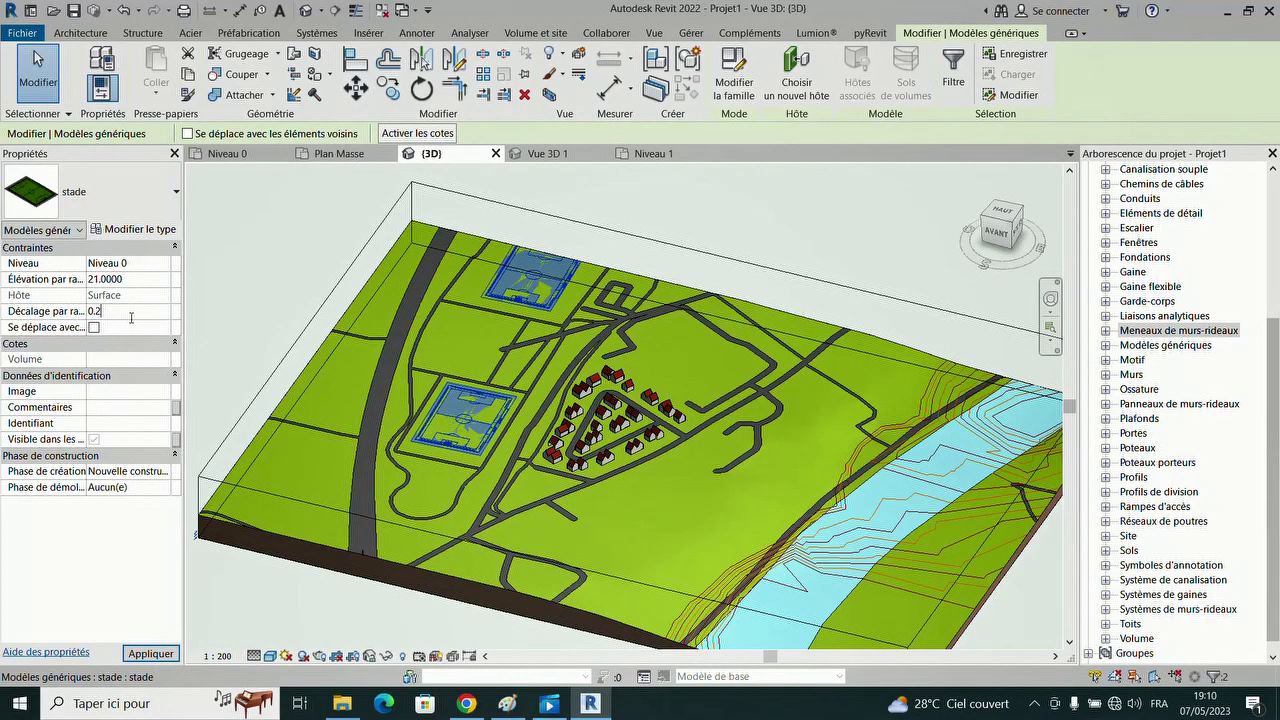
left_click(150, 654)
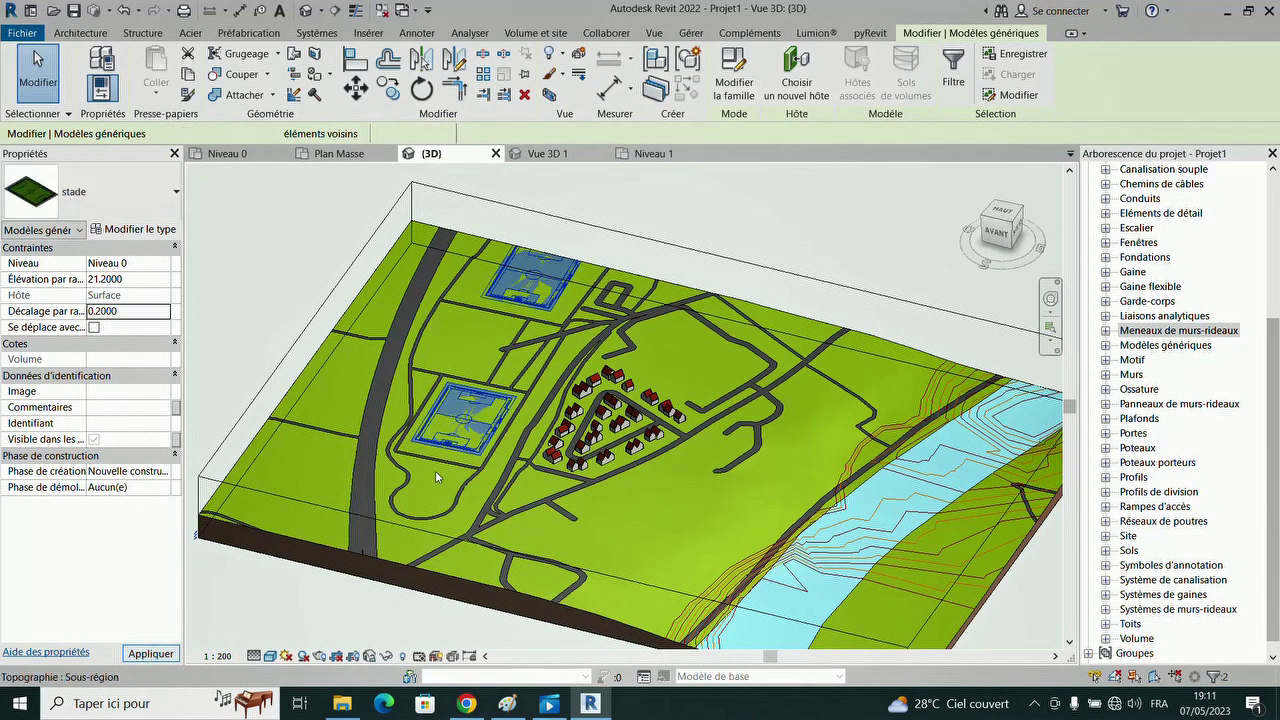
left_click(40, 80)
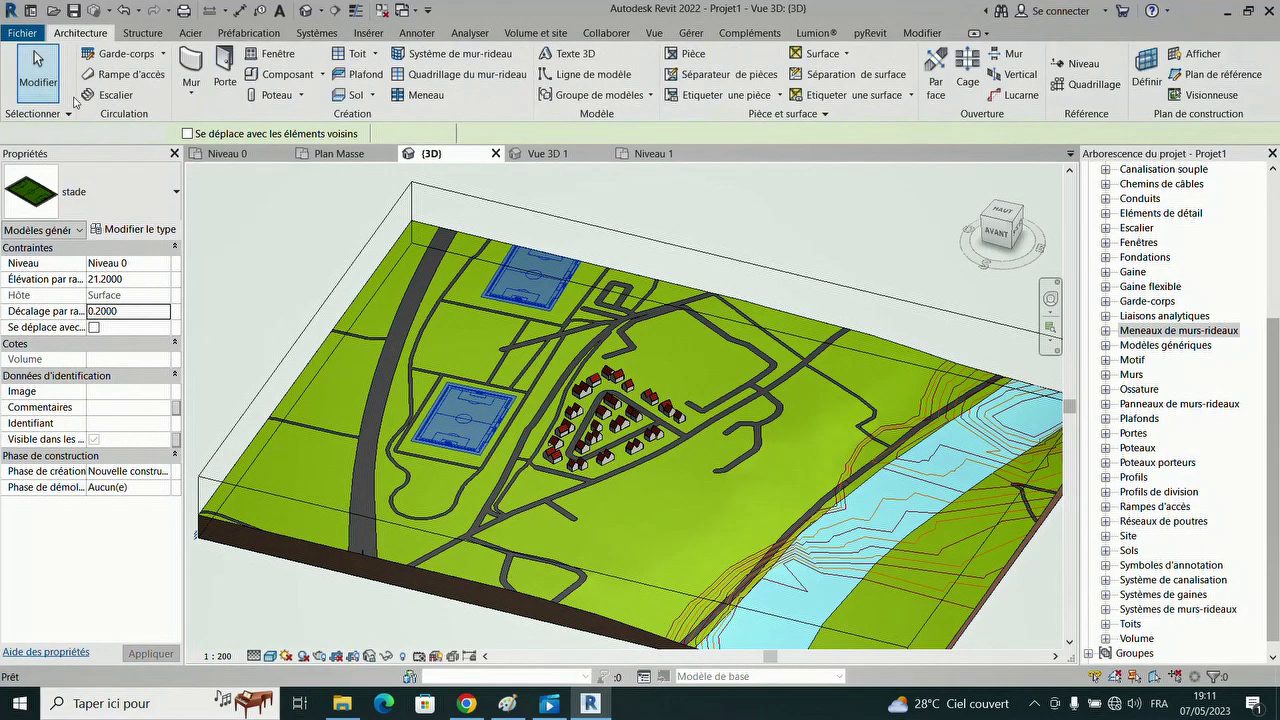
scroll(493, 452, "down", 2)
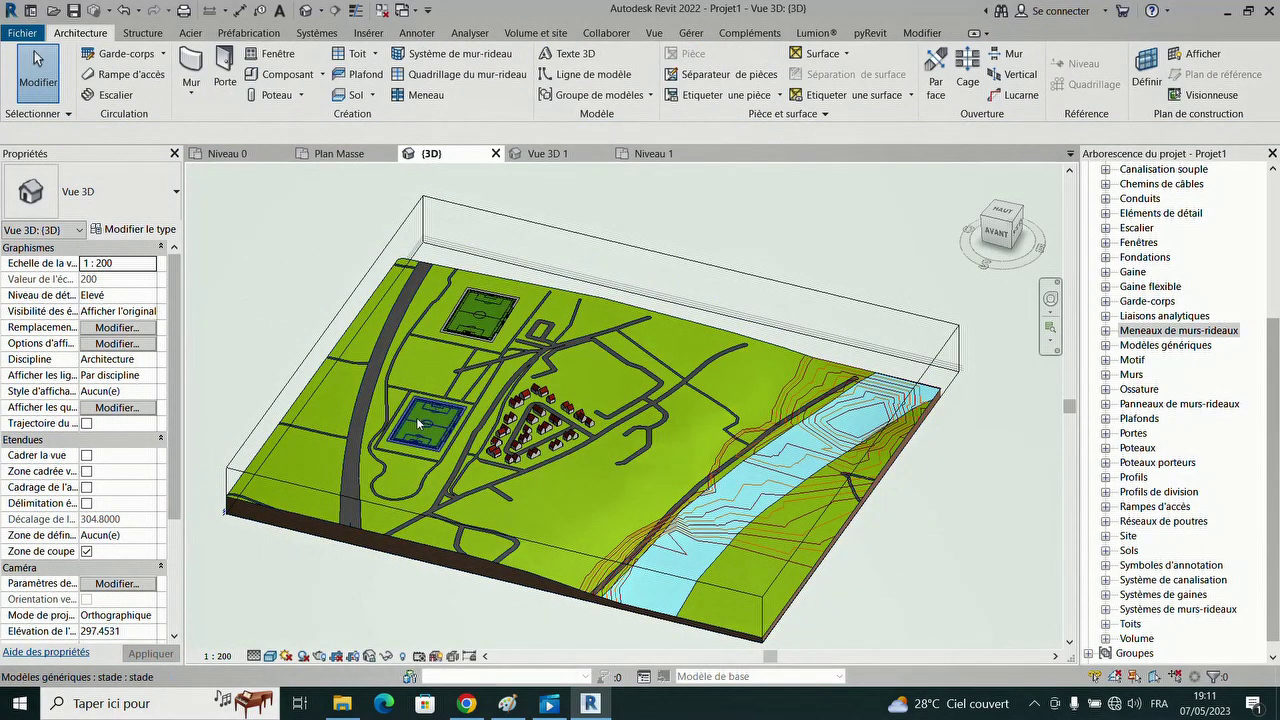
- Return to the Plan Masse view and load the RPC Arbre - Conifère family from the Plantes library folder
left_click(340, 153)
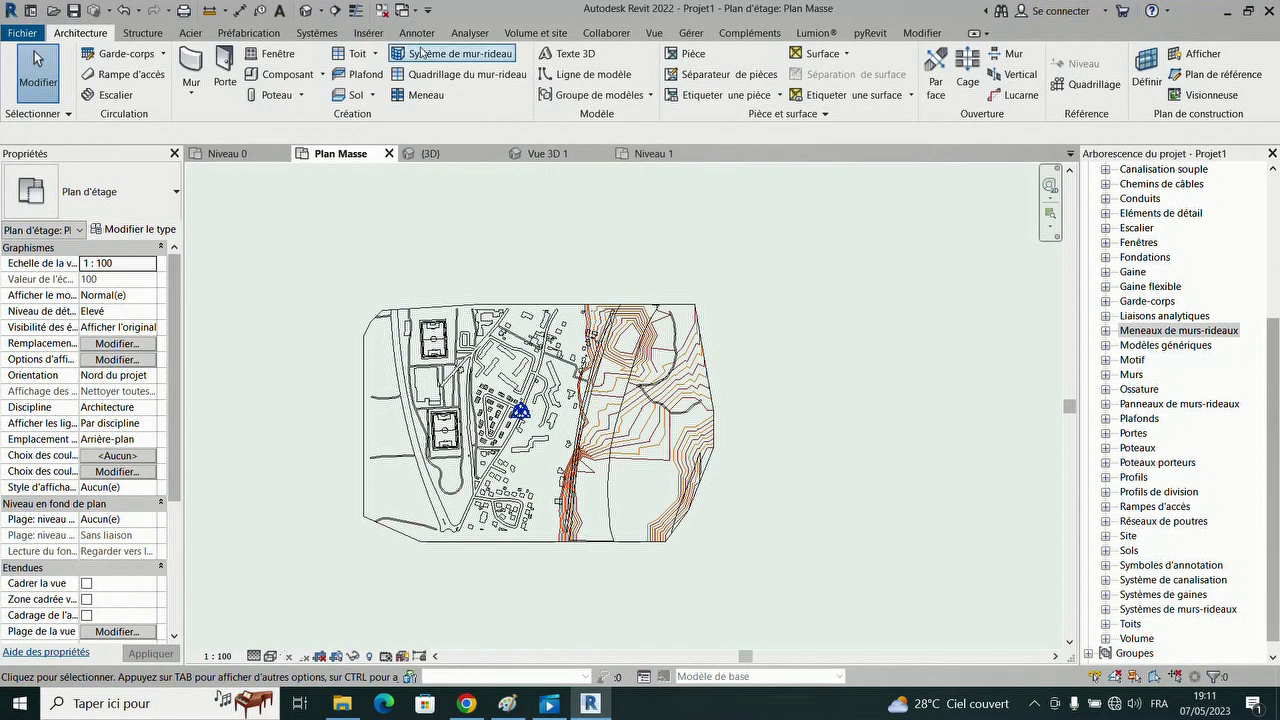
left_click(368, 32)
left_click(824, 75)
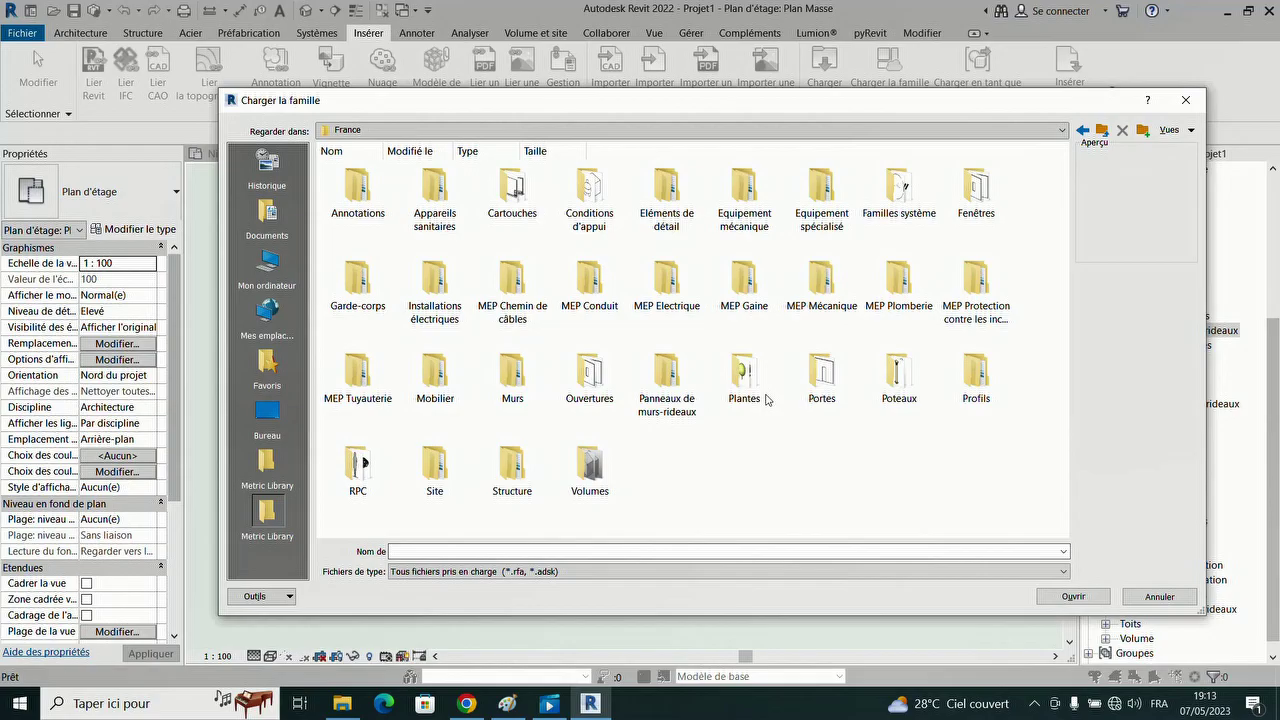
double_click(766, 399)
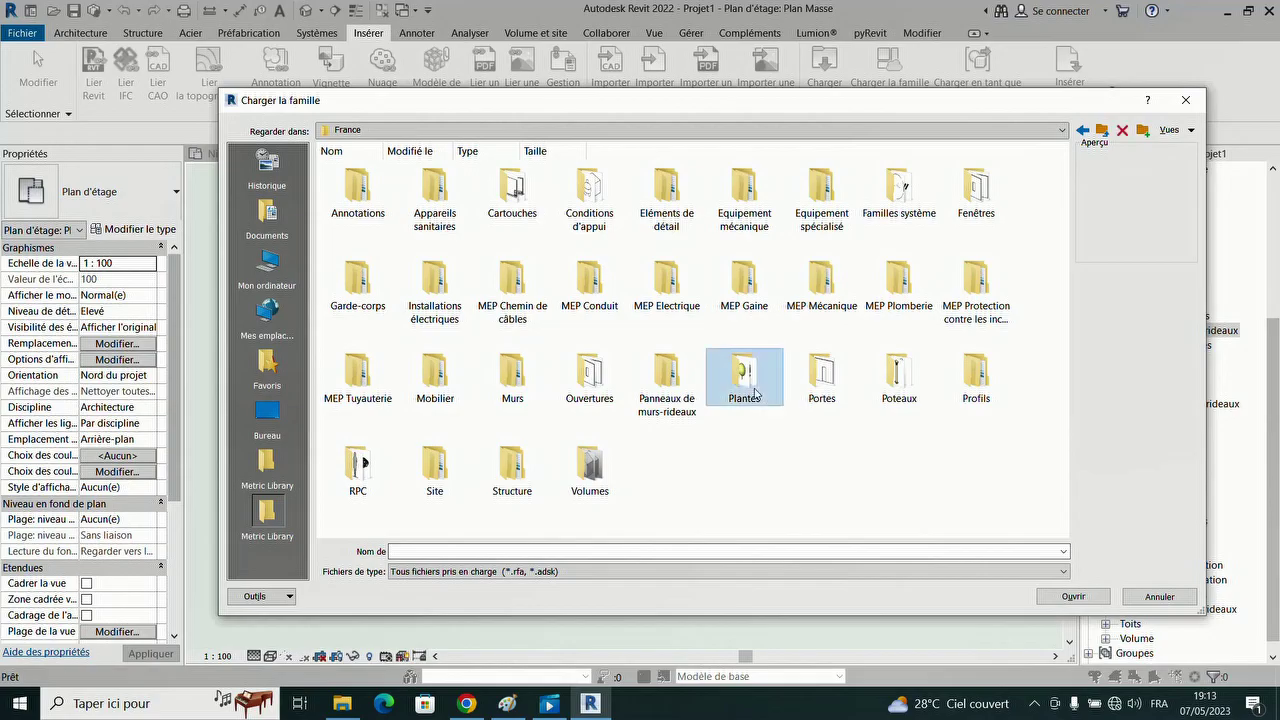
left_click(357, 285)
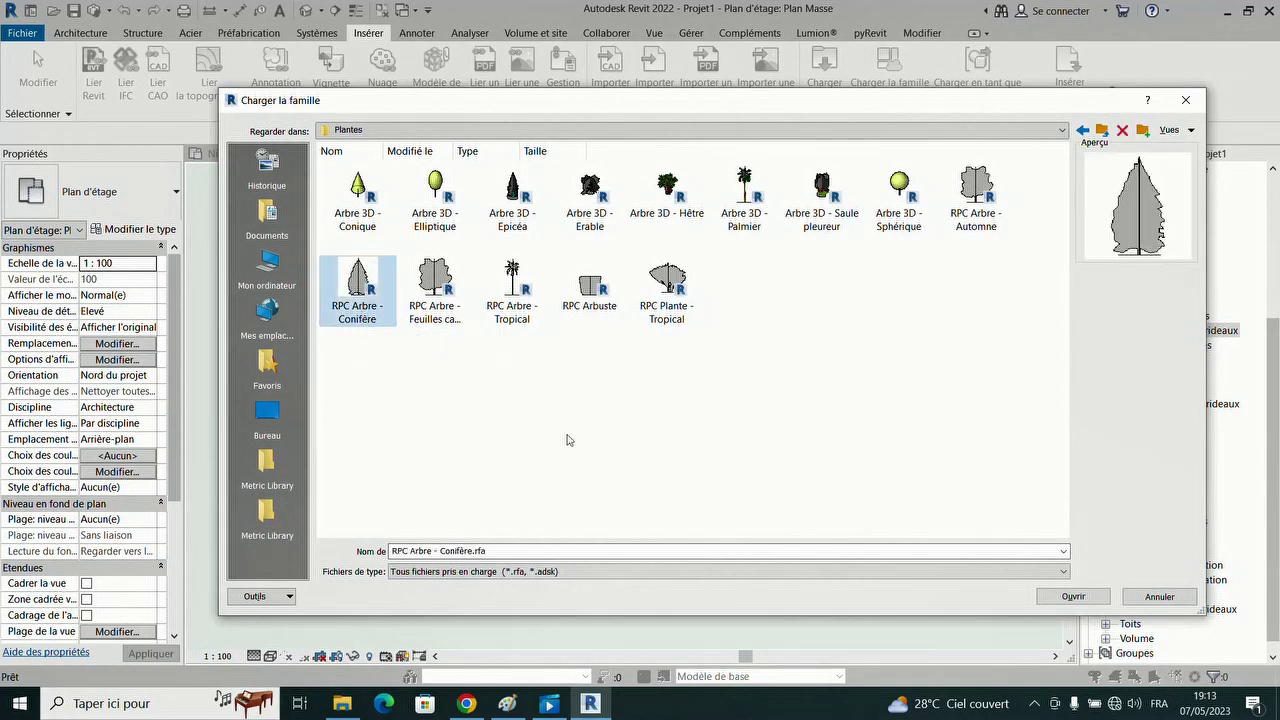
left_click(1068, 596)
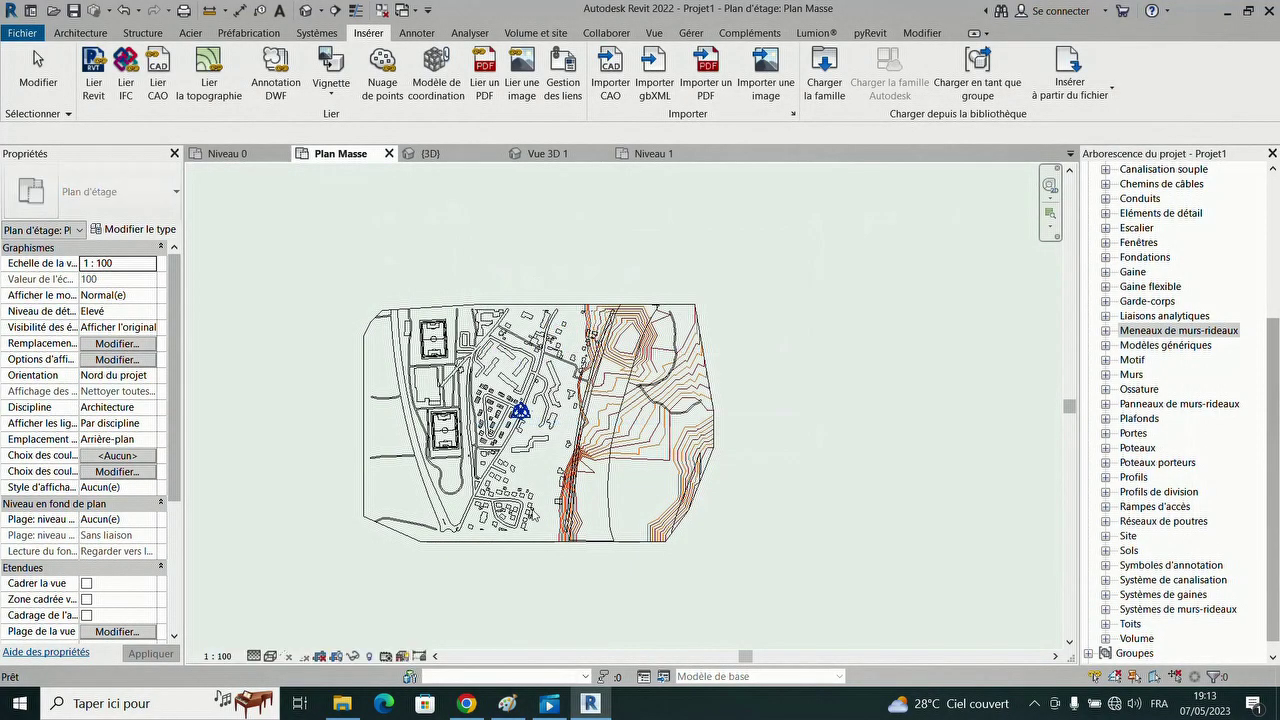
- Place a line of RPC Arbre - Conifère components, type Pin de Caroline - 27.4 mètres, along the west side of the riverside road
left_click(90, 33)
left_click(290, 77)
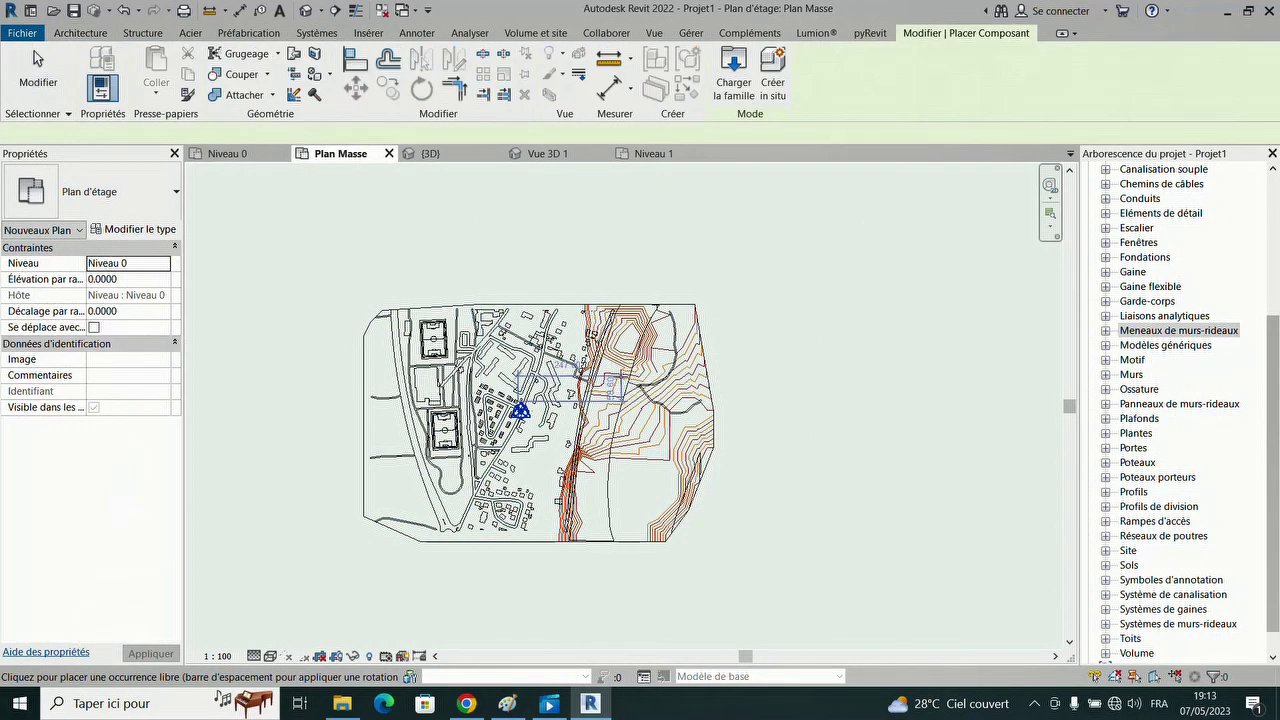
scroll(565, 456, "up", 8)
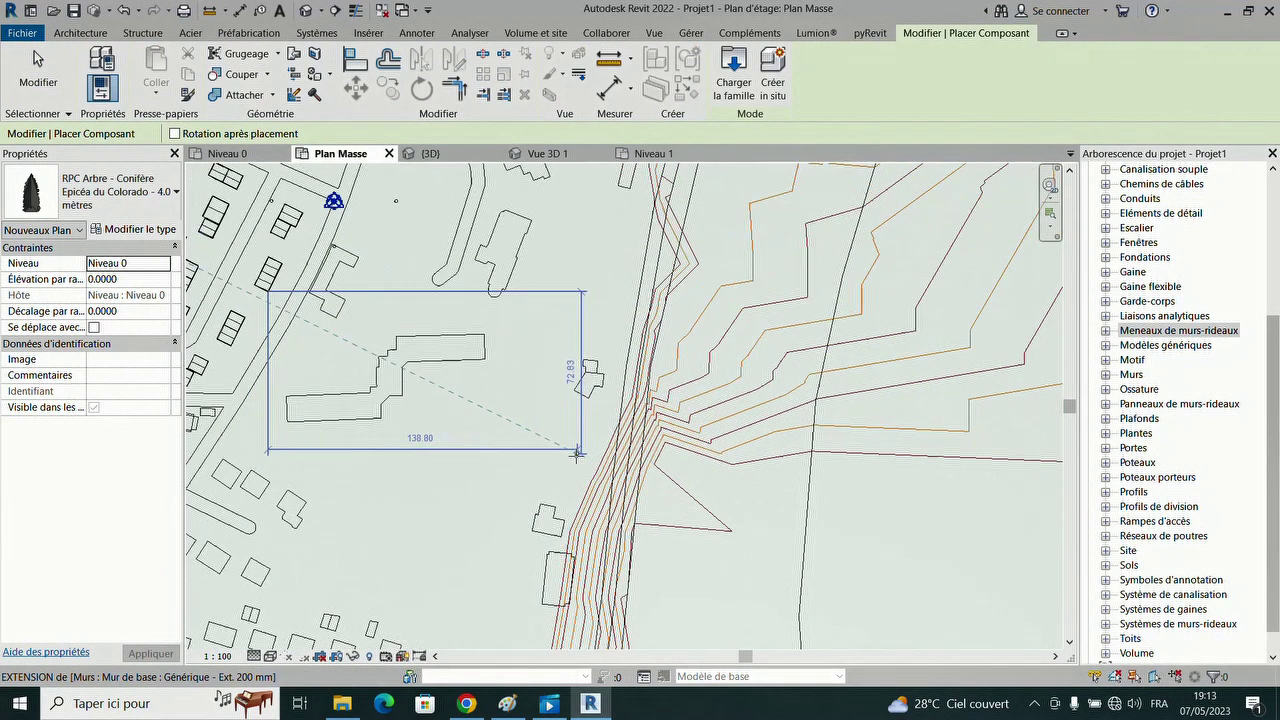
scroll(576, 455, "up", 3)
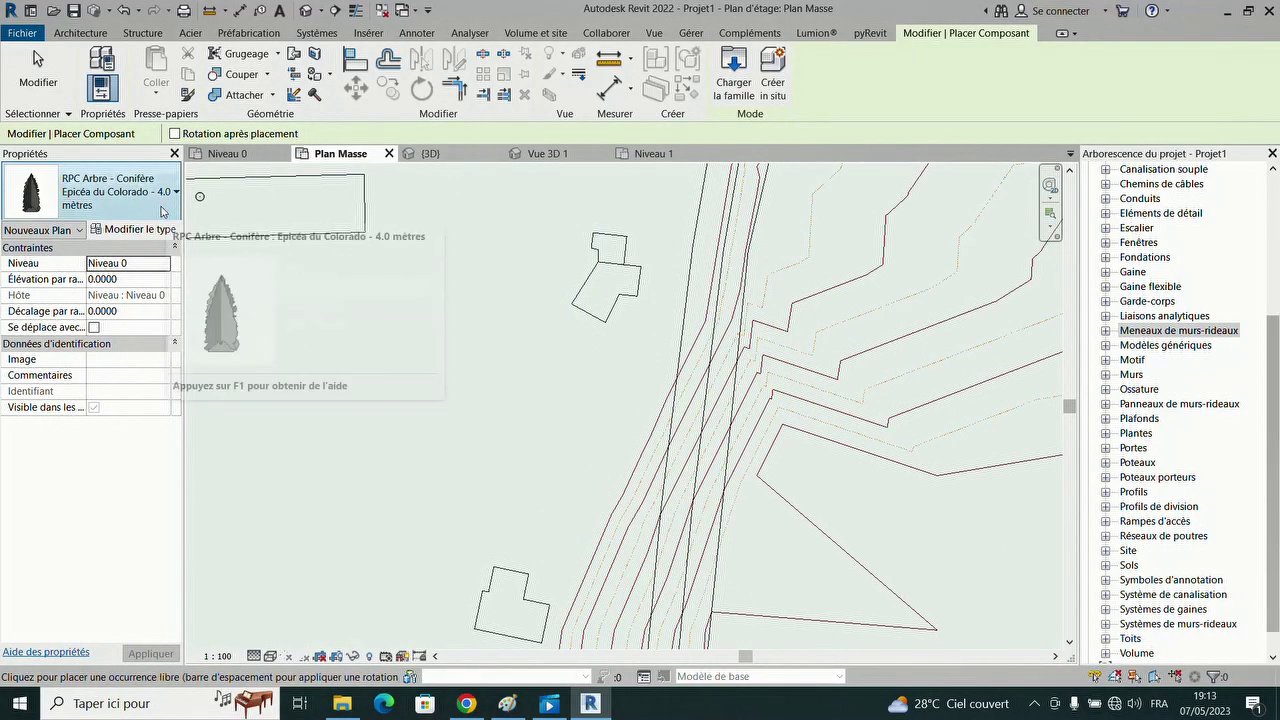
left_click(128, 206)
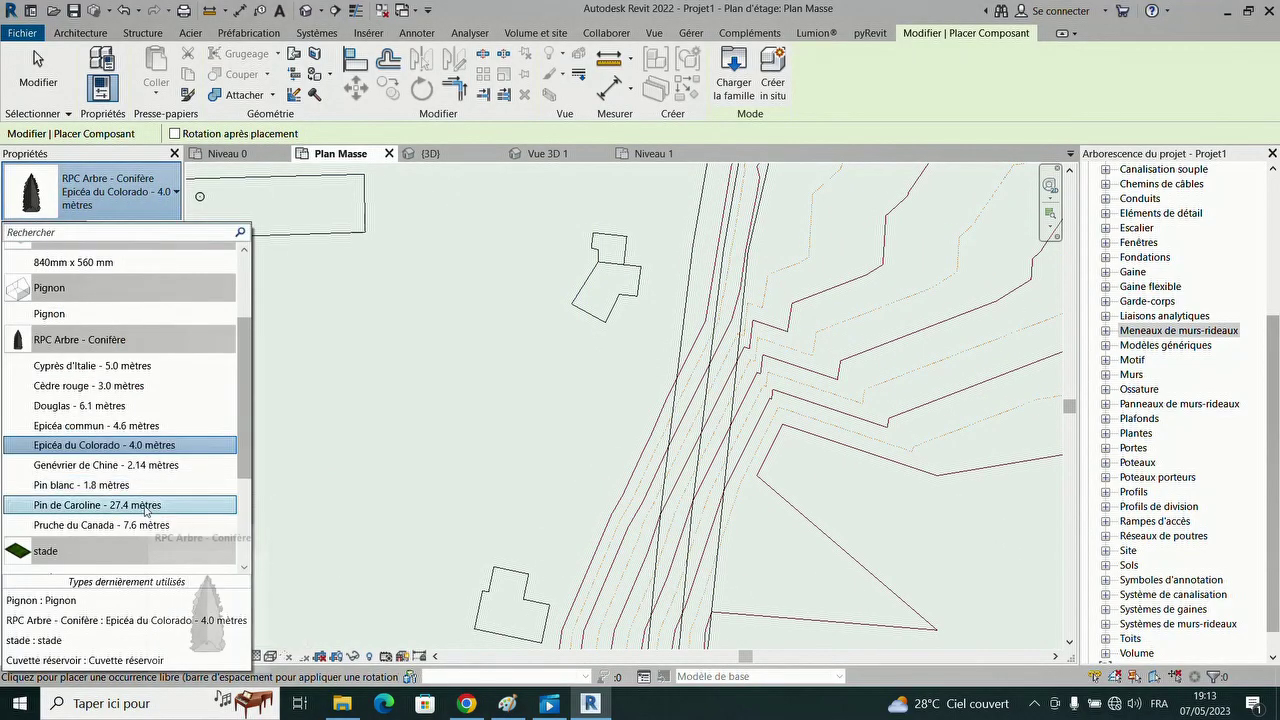
left_click(150, 503)
scroll(586, 429, "down", 5)
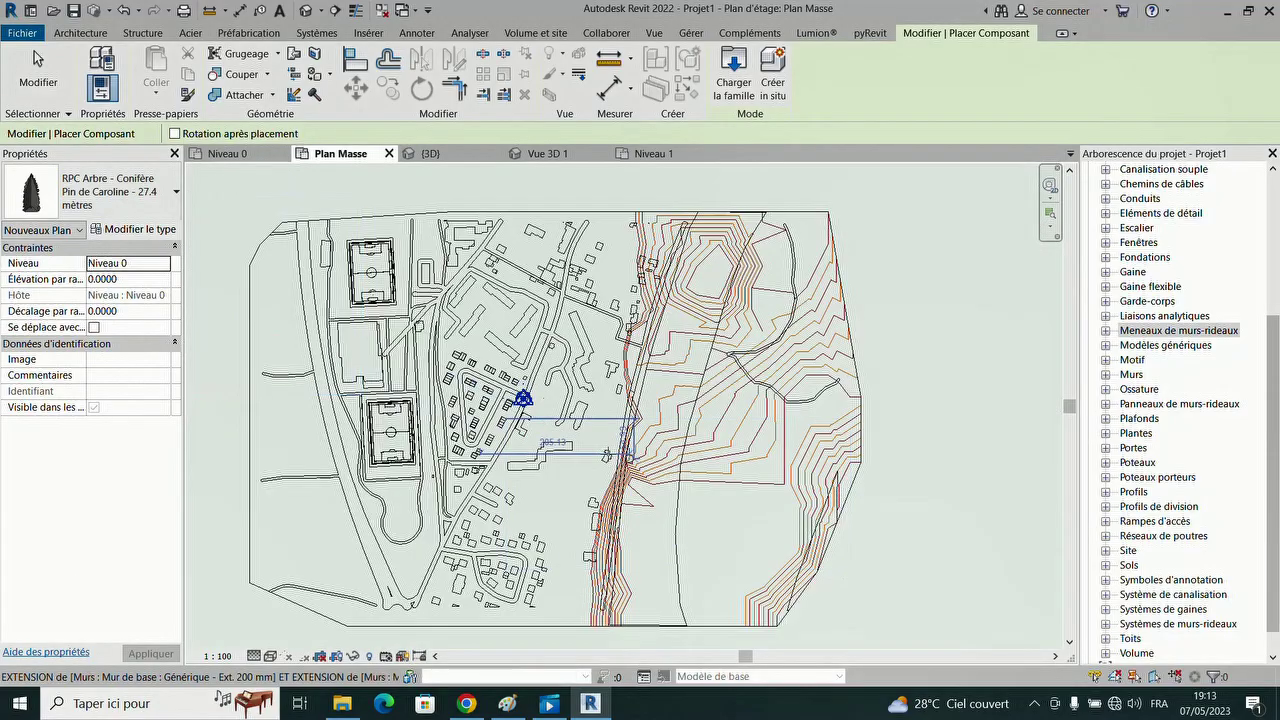
scroll(606, 430, "up", 4)
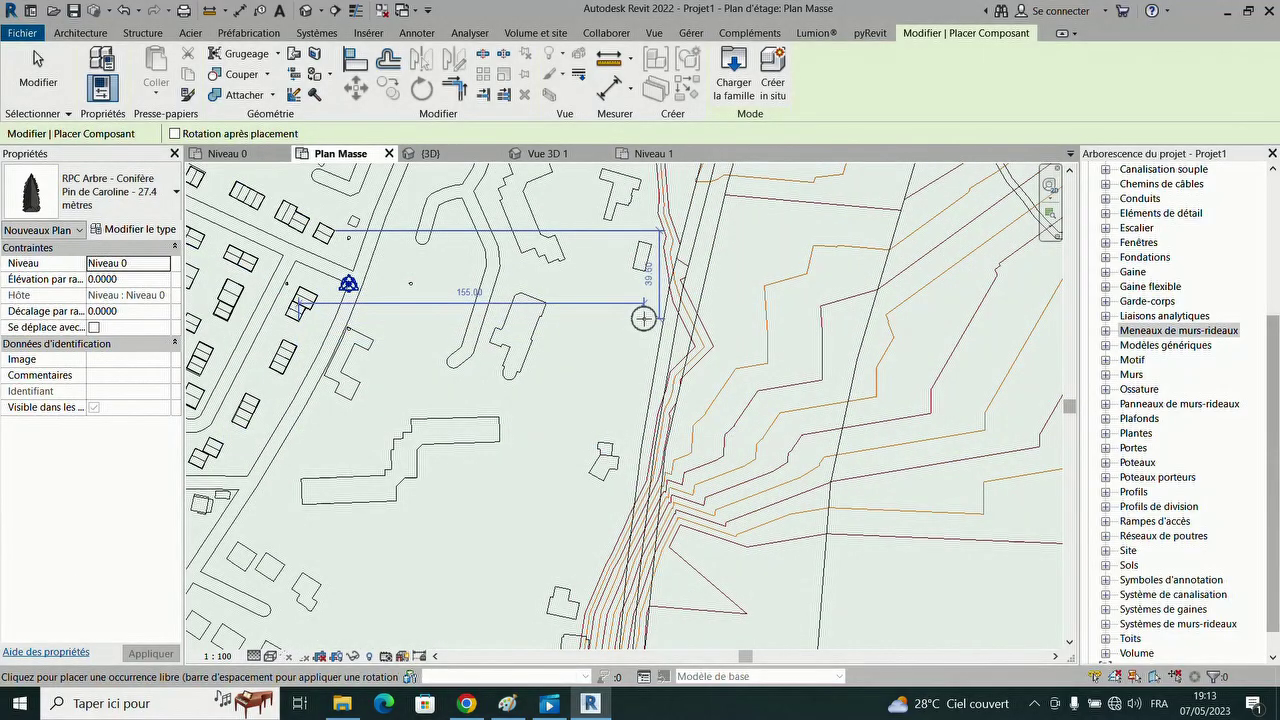
left_click(643, 320)
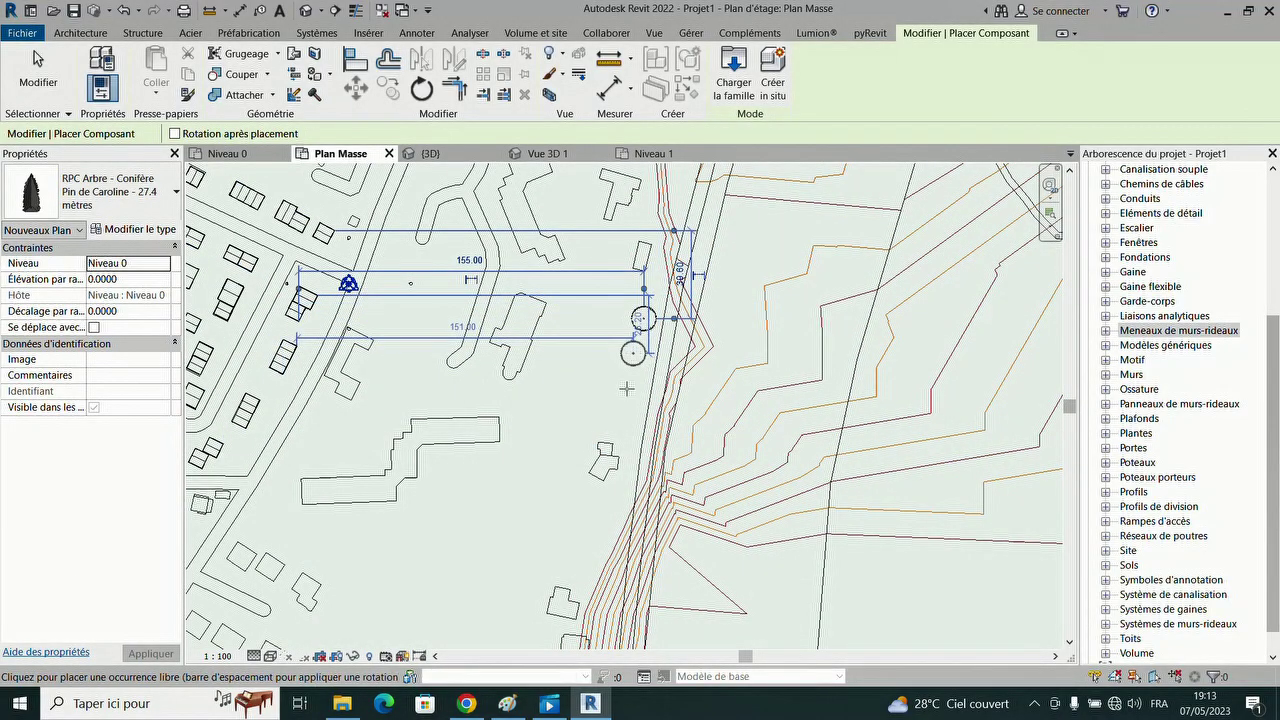
left_click(632, 390)
left_click(619, 424)
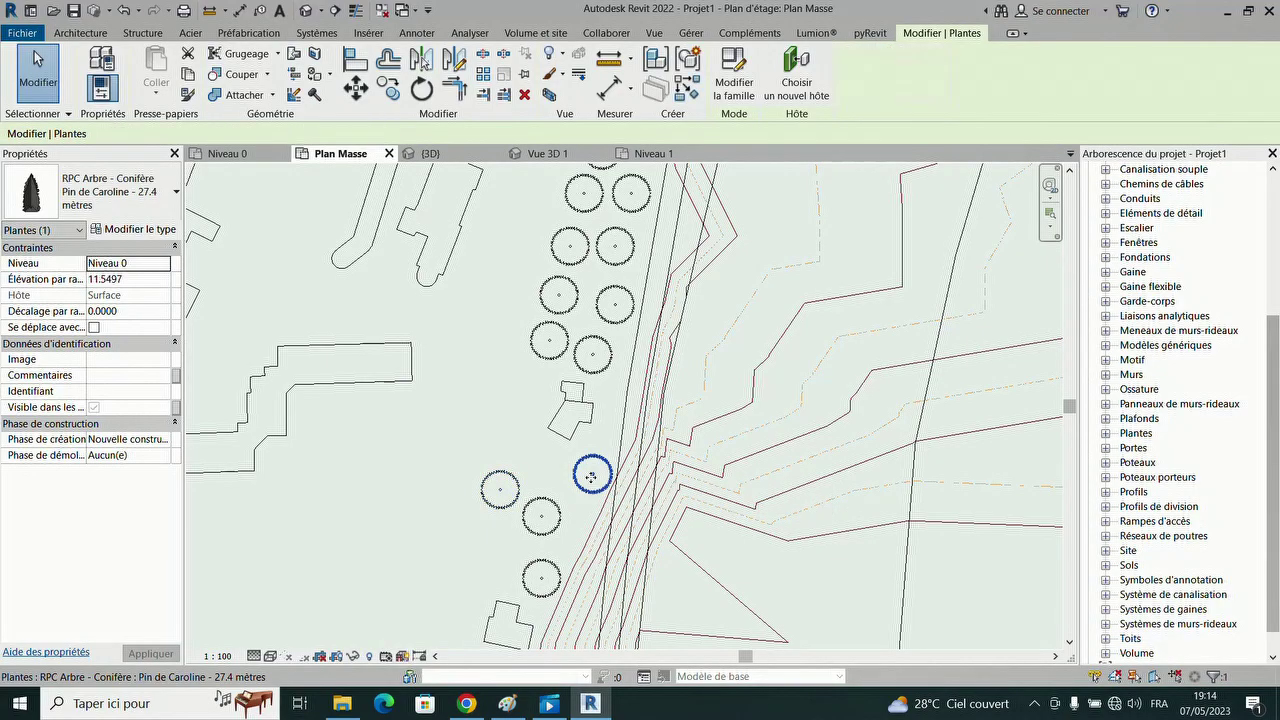
- Copy the conifers southward along the riverside to the site's southern edge and inspect the planting in the 3D view
left_click_drag(593, 477, 538, 458, "ctrl")
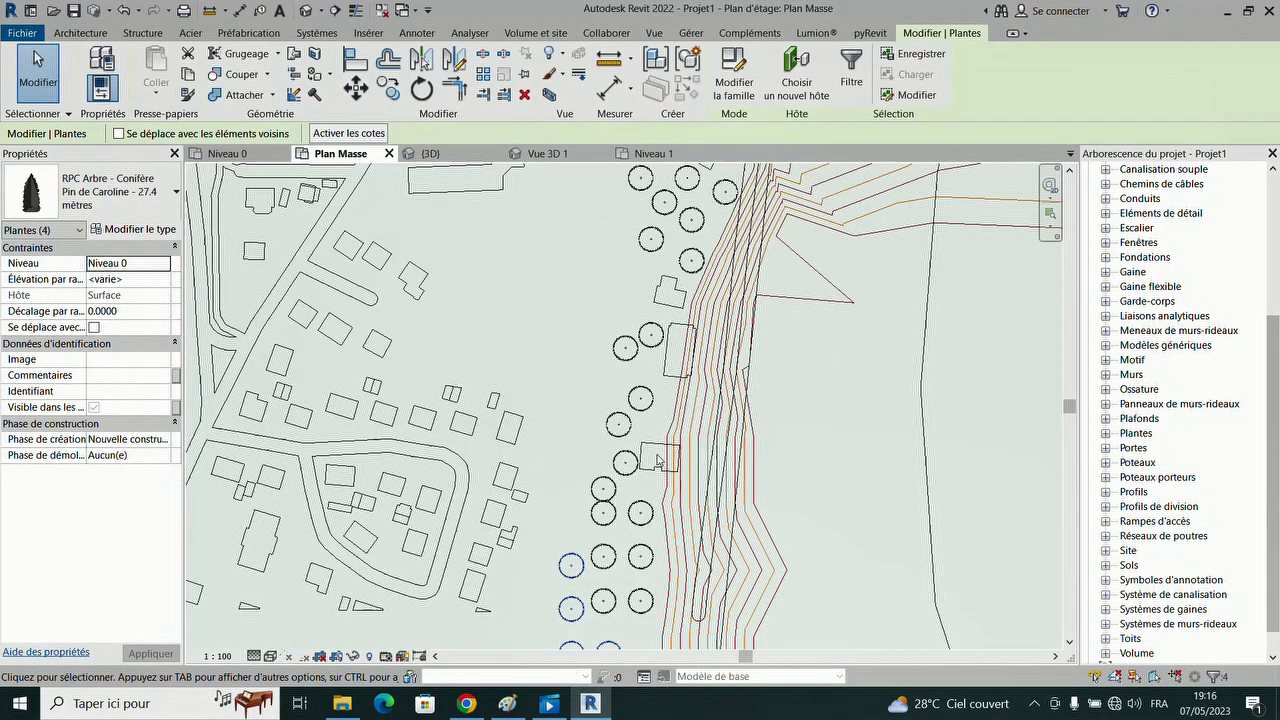
scroll(659, 460, "down", 3)
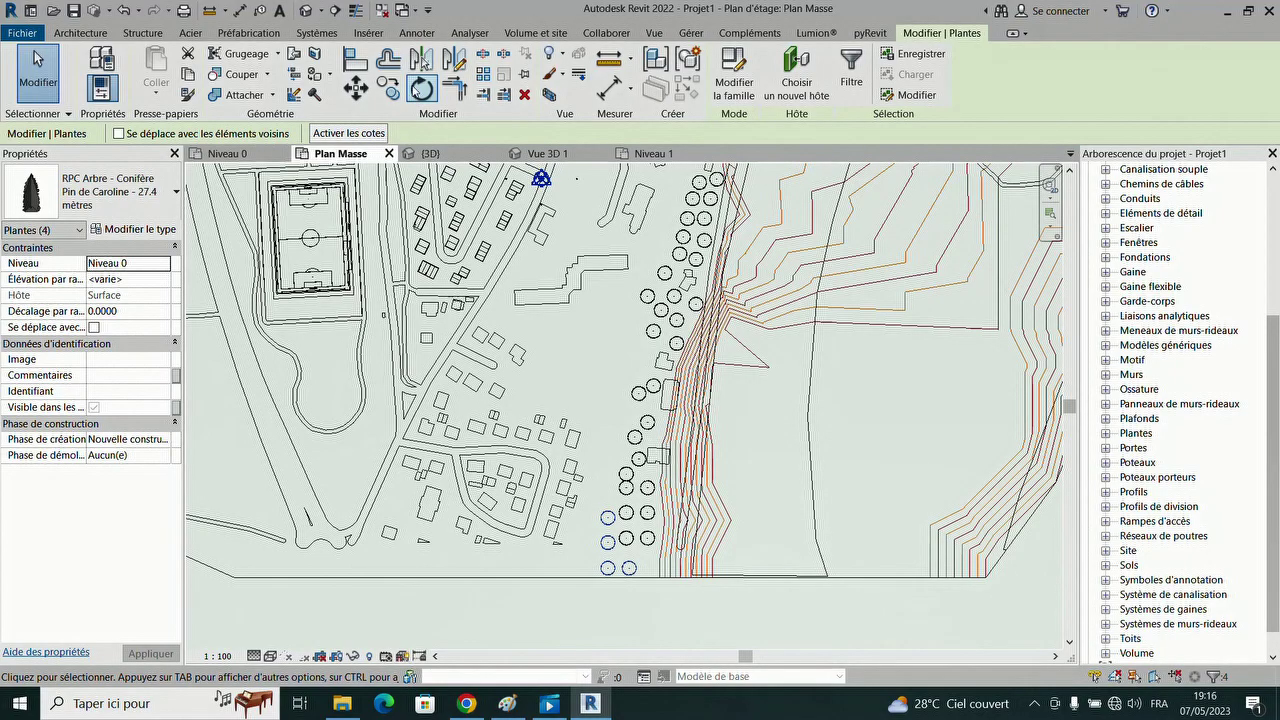
left_click(428, 153)
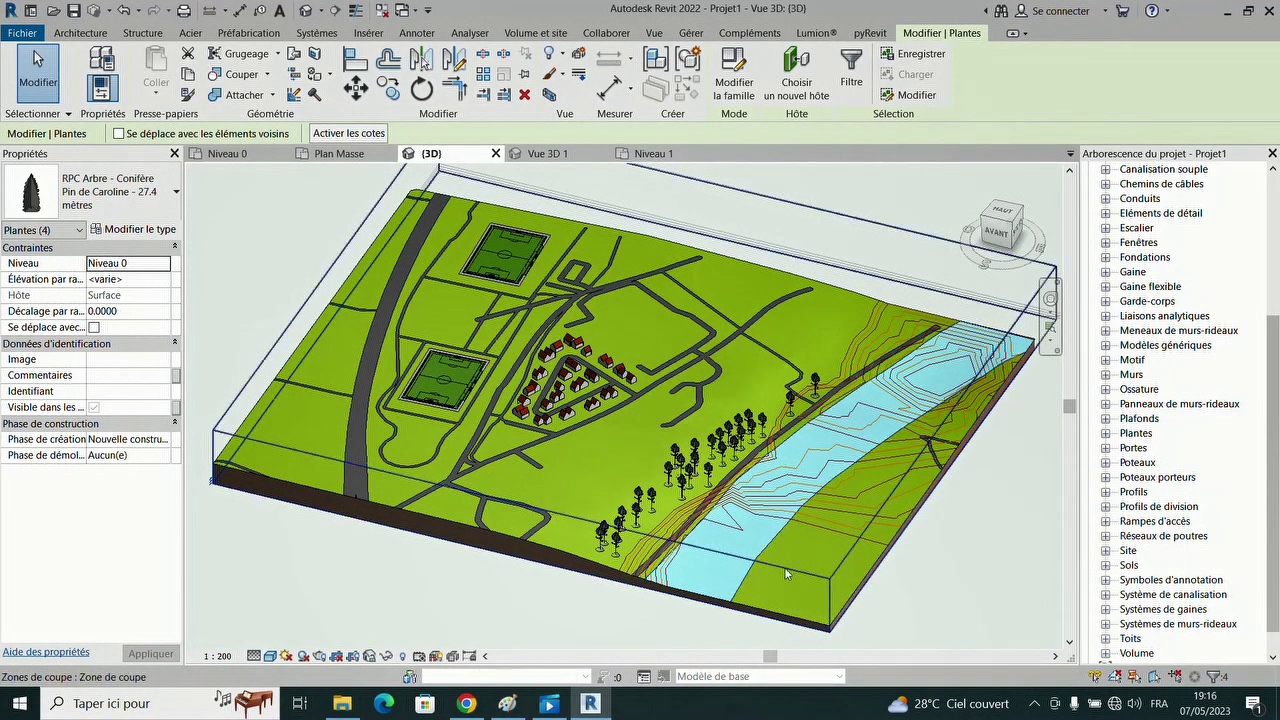
scroll(786, 574, "down", 2)
scroll(519, 449, "up", 4)
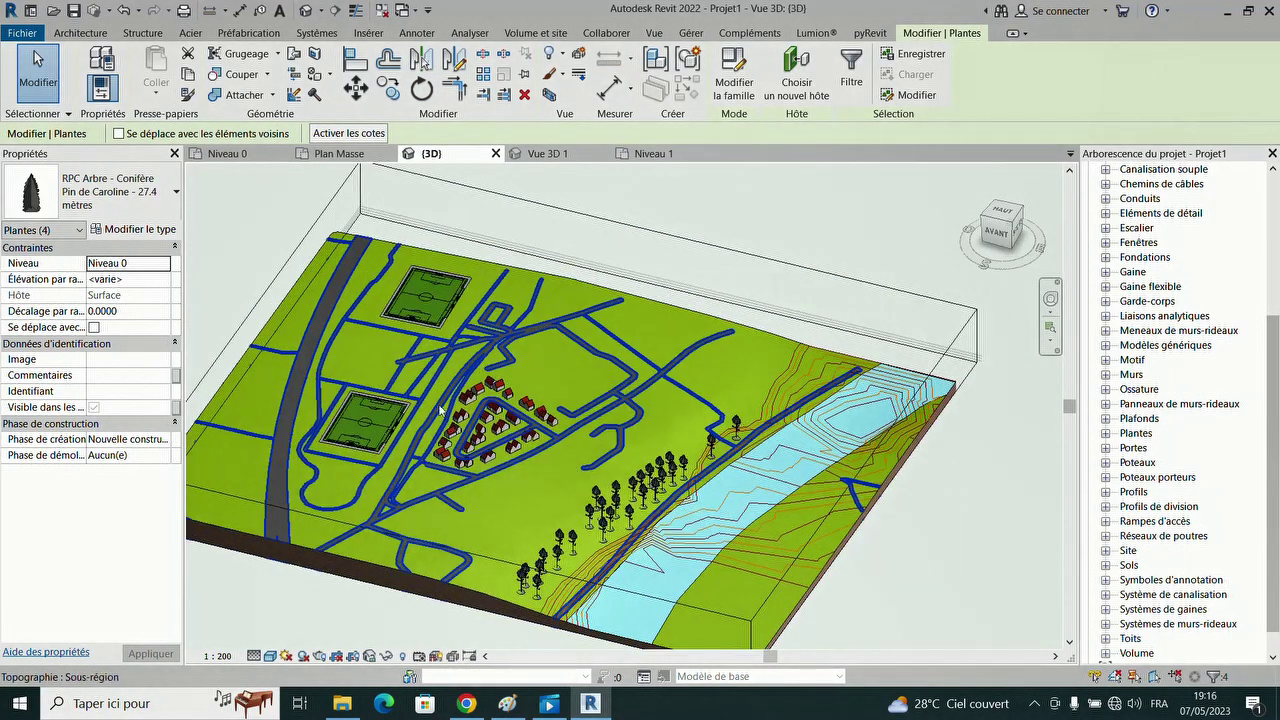